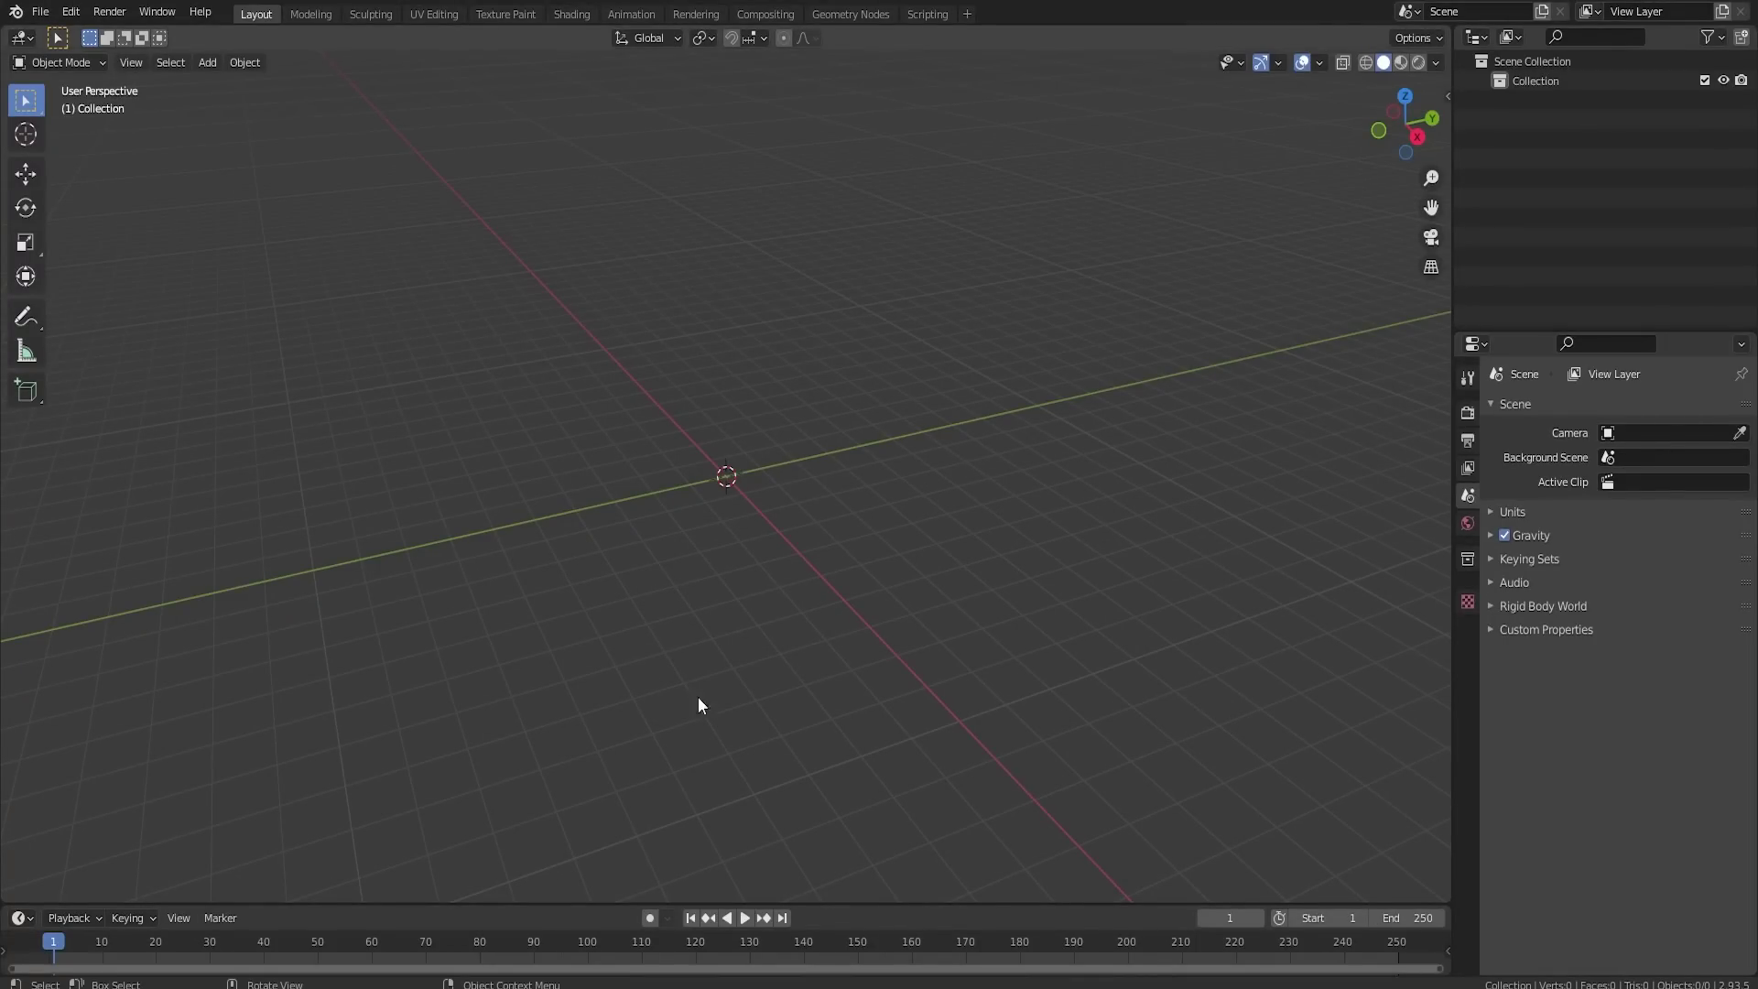
{"action": "middle_click_drag", "start_coordinate": [895, 497], "coordinate": [634, 466]}
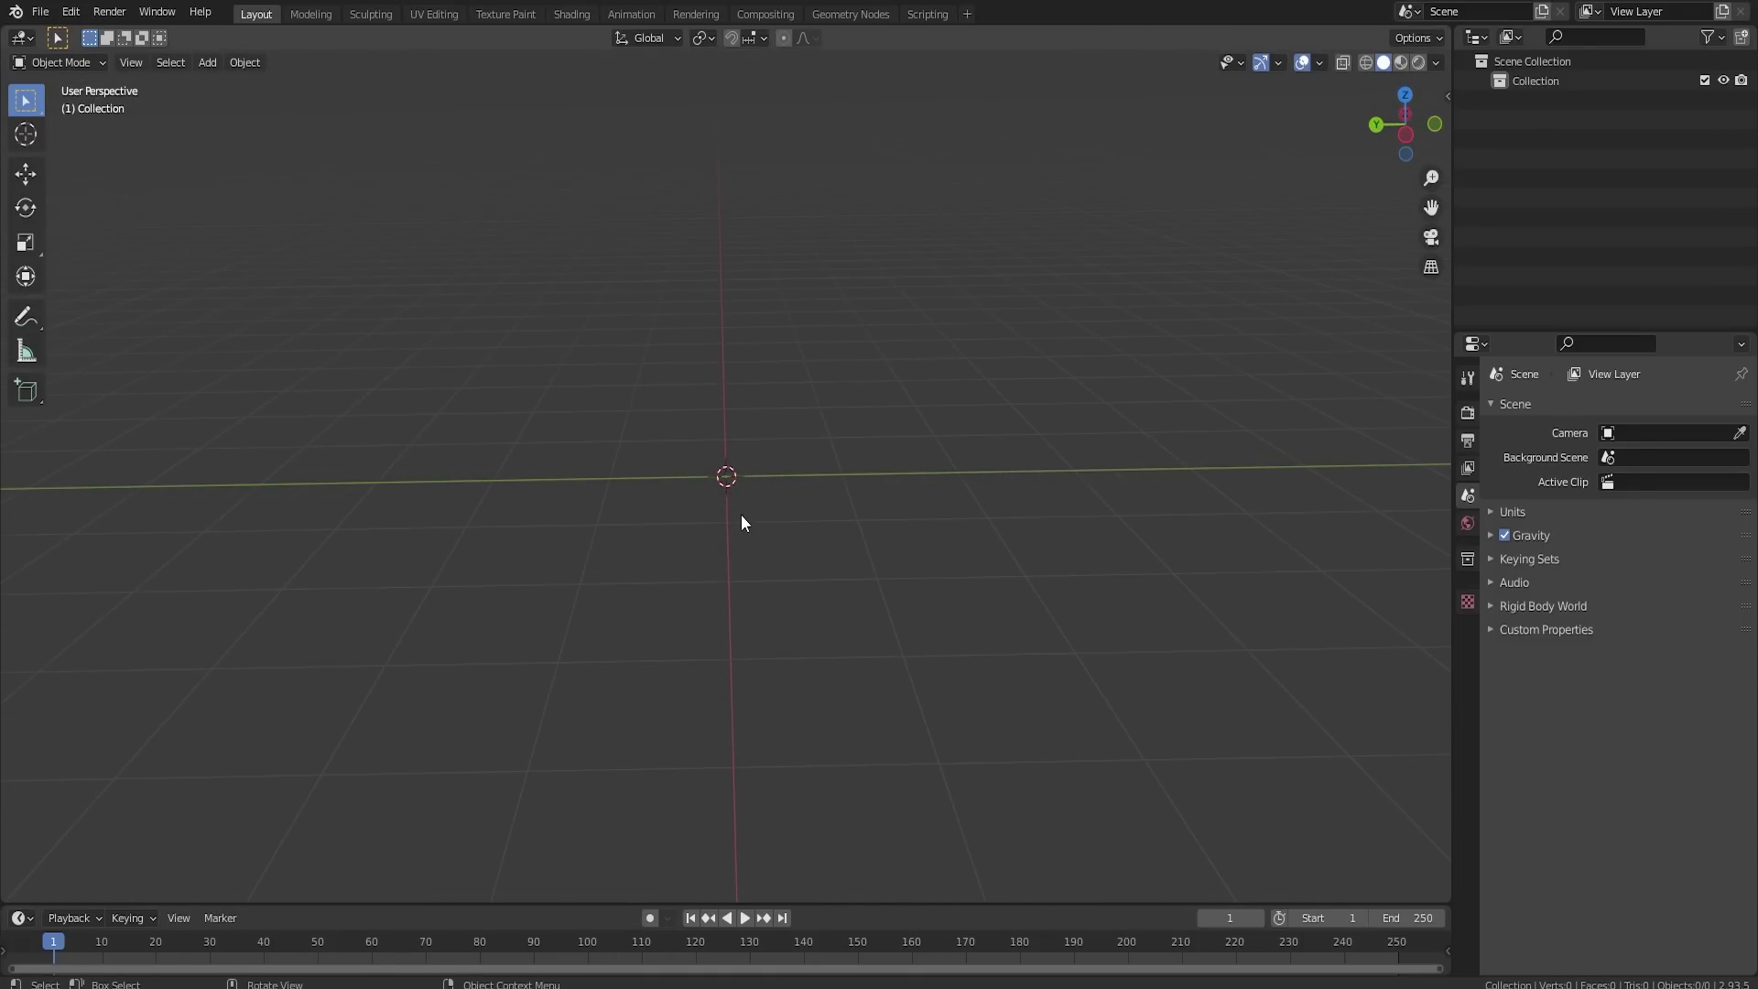
{"action": "middle_click_drag", "start_coordinate": [722, 534], "coordinate": [724, 473]}
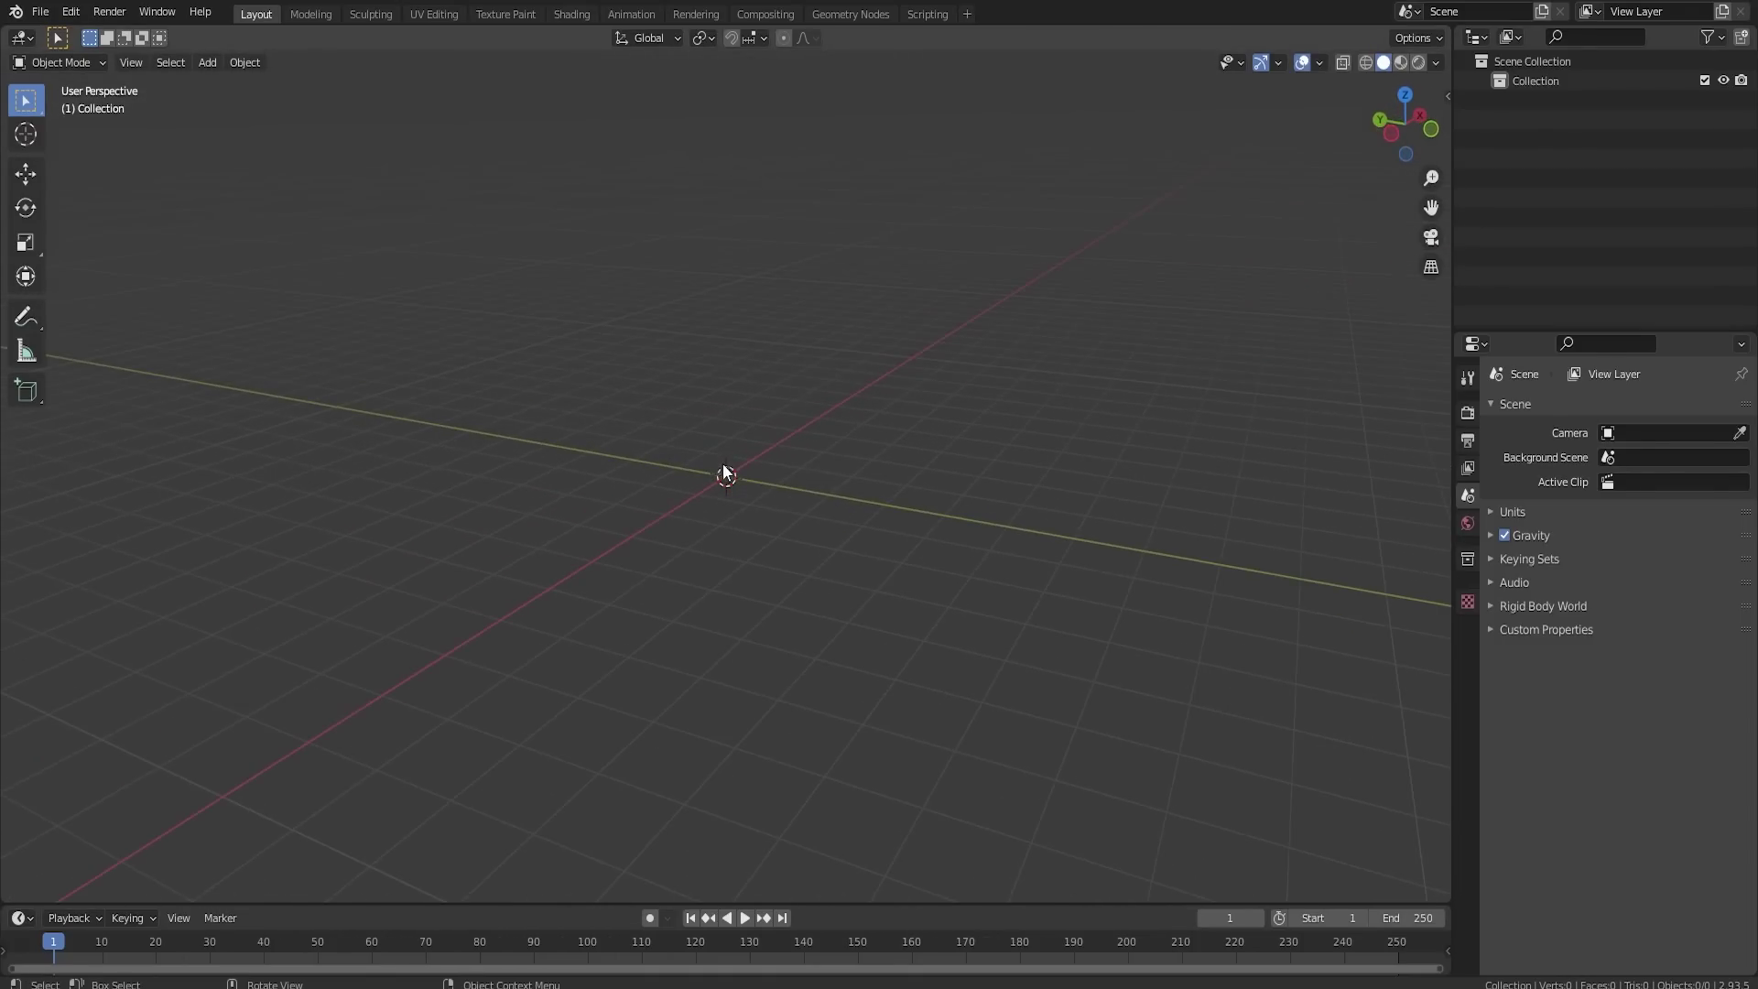
{"action": "middle_click_drag", "start_coordinate": [915, 431], "coordinate": [859, 483]}
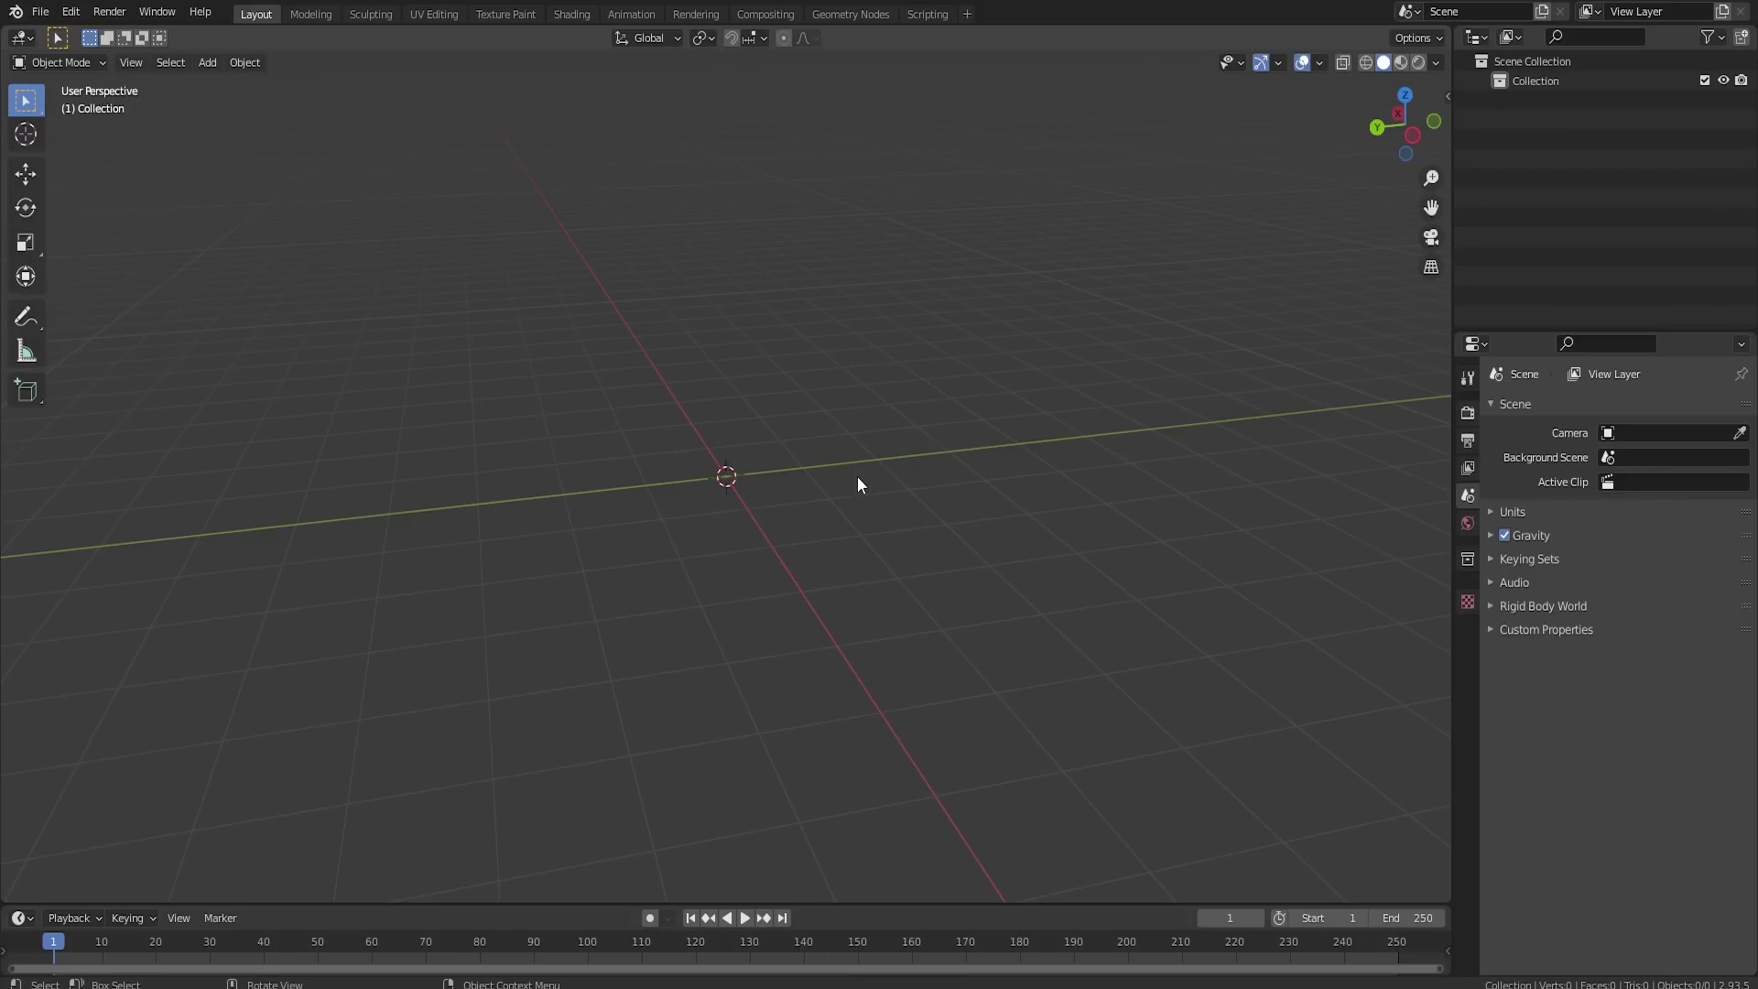
{"action": "middle_click_drag", "start_coordinate": [913, 537], "coordinate": [617, 542]}
{"action": "middle_click_drag", "start_coordinate": [866, 487], "coordinate": [750, 468]}
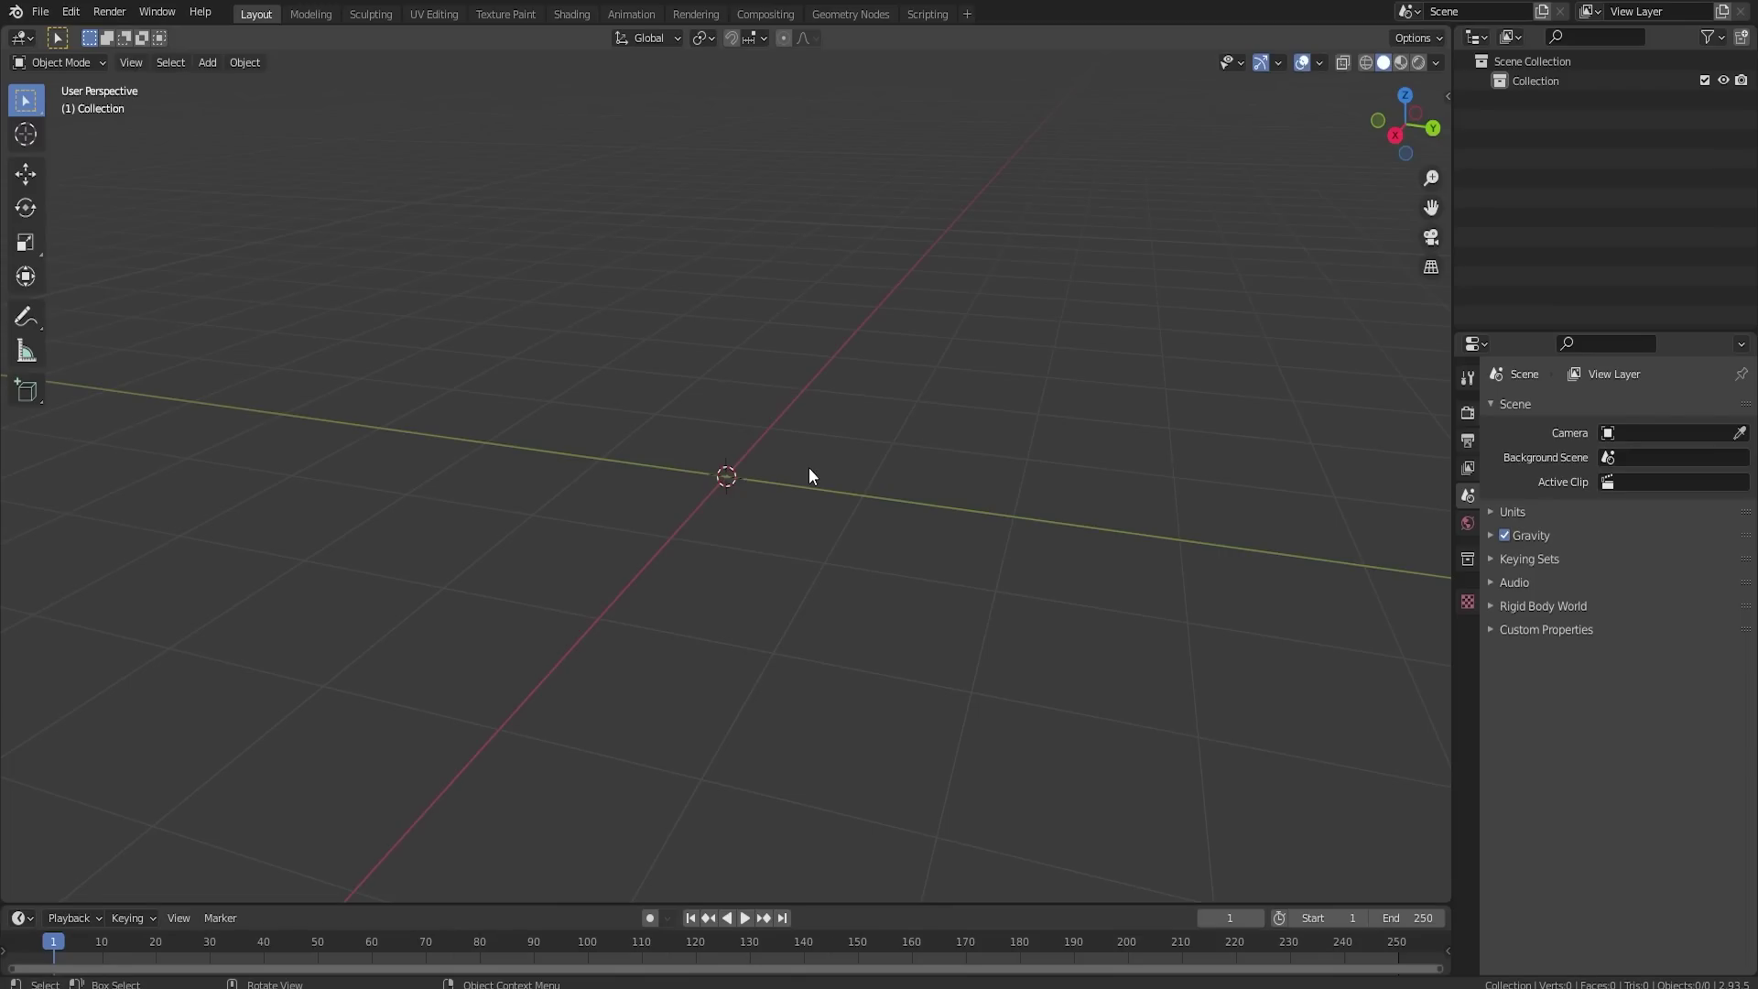
{"action": "middle_click_drag", "start_coordinate": [685, 518], "coordinate": [854, 480]}
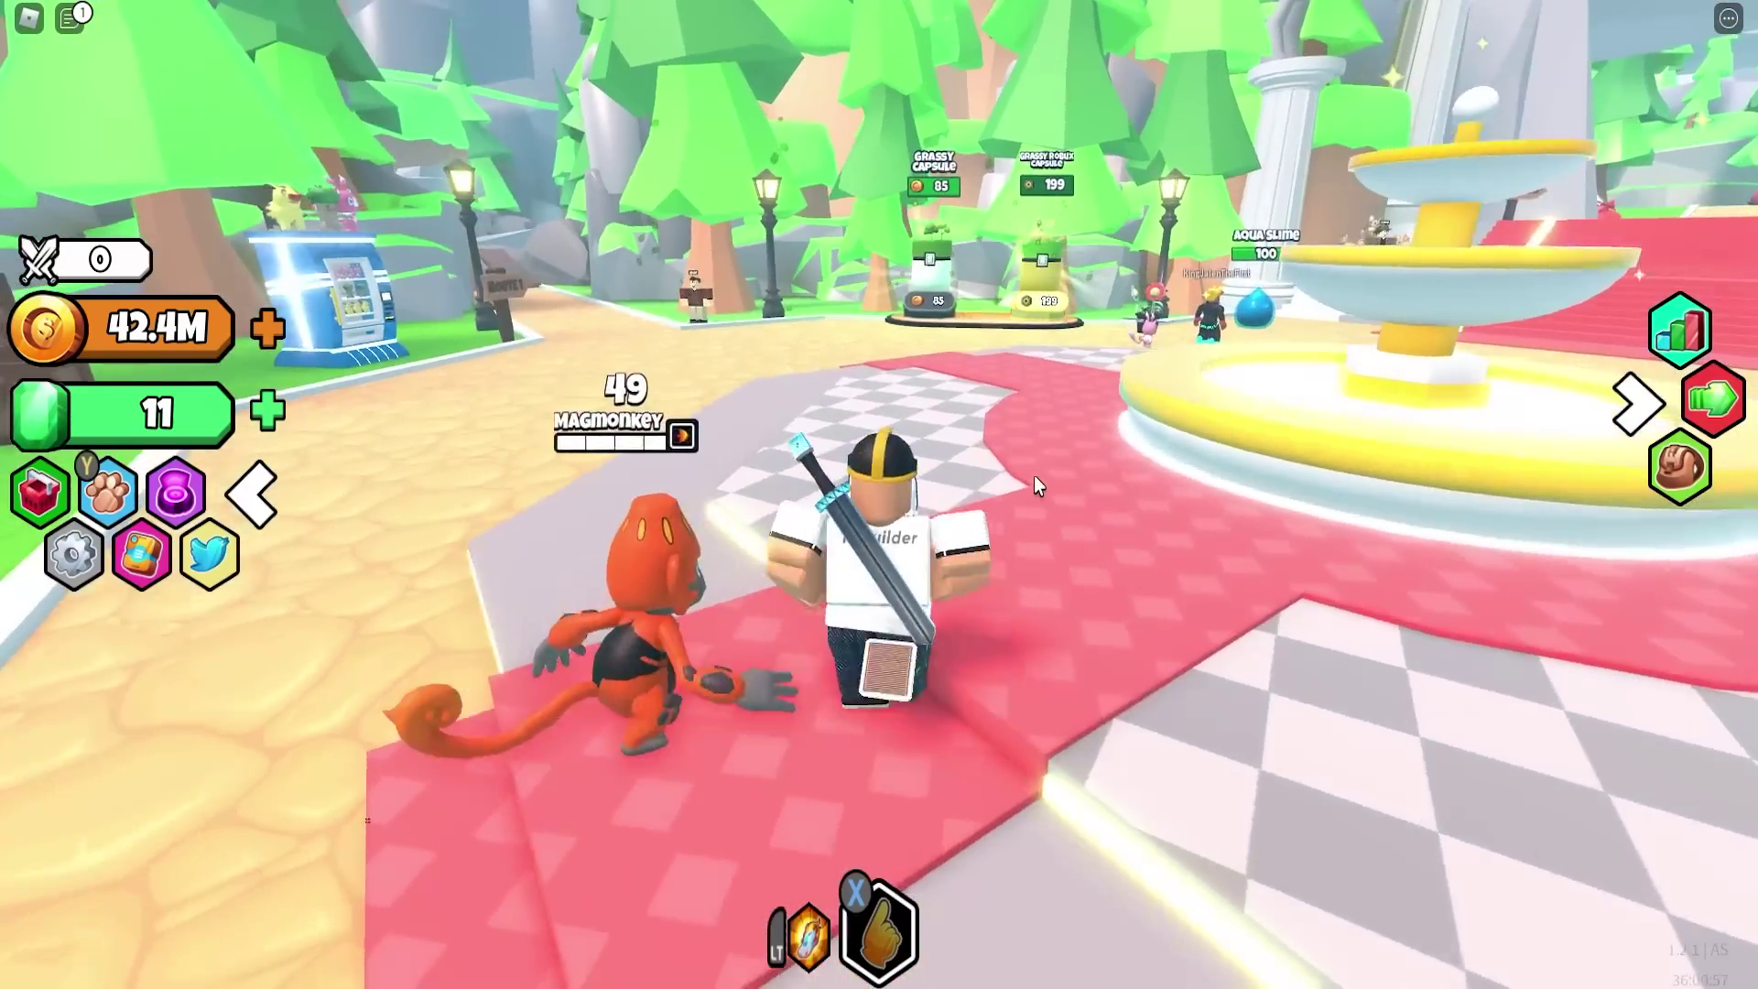
{"action": "key", "text": "w"}
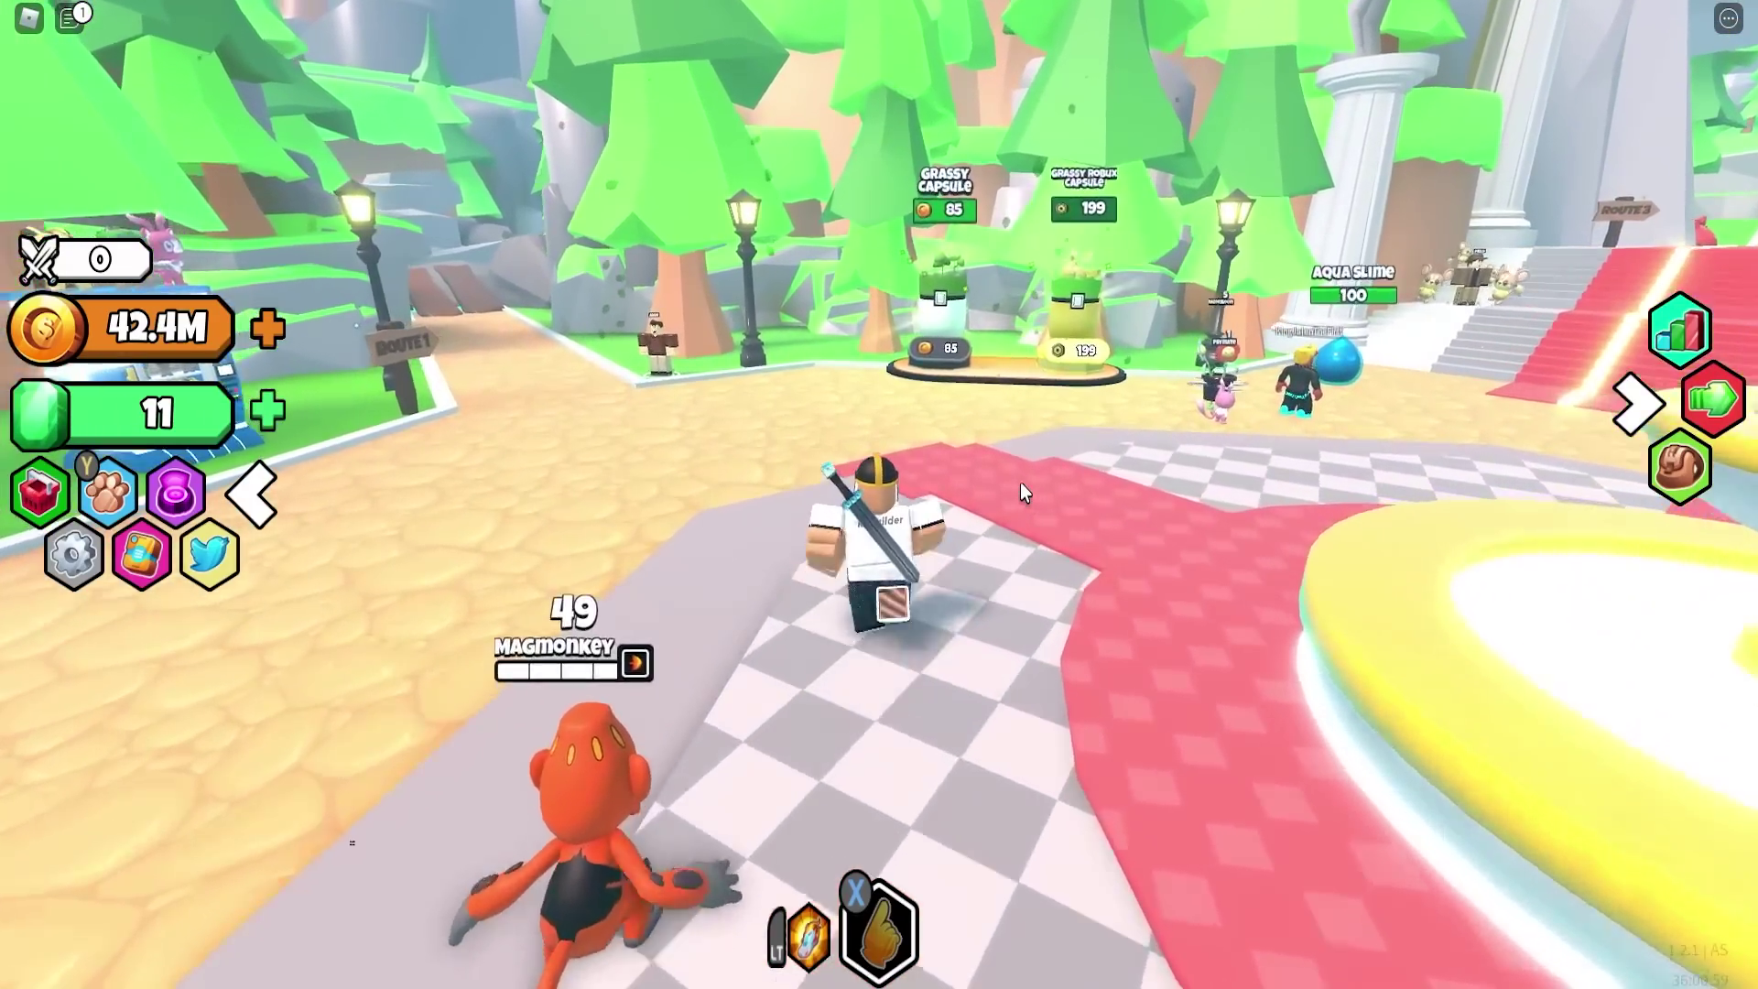
{"action": "right_click_drag", "start_coordinate": [1020, 481], "coordinate": [1002, 476]}
{"action": "key", "text": "w"}
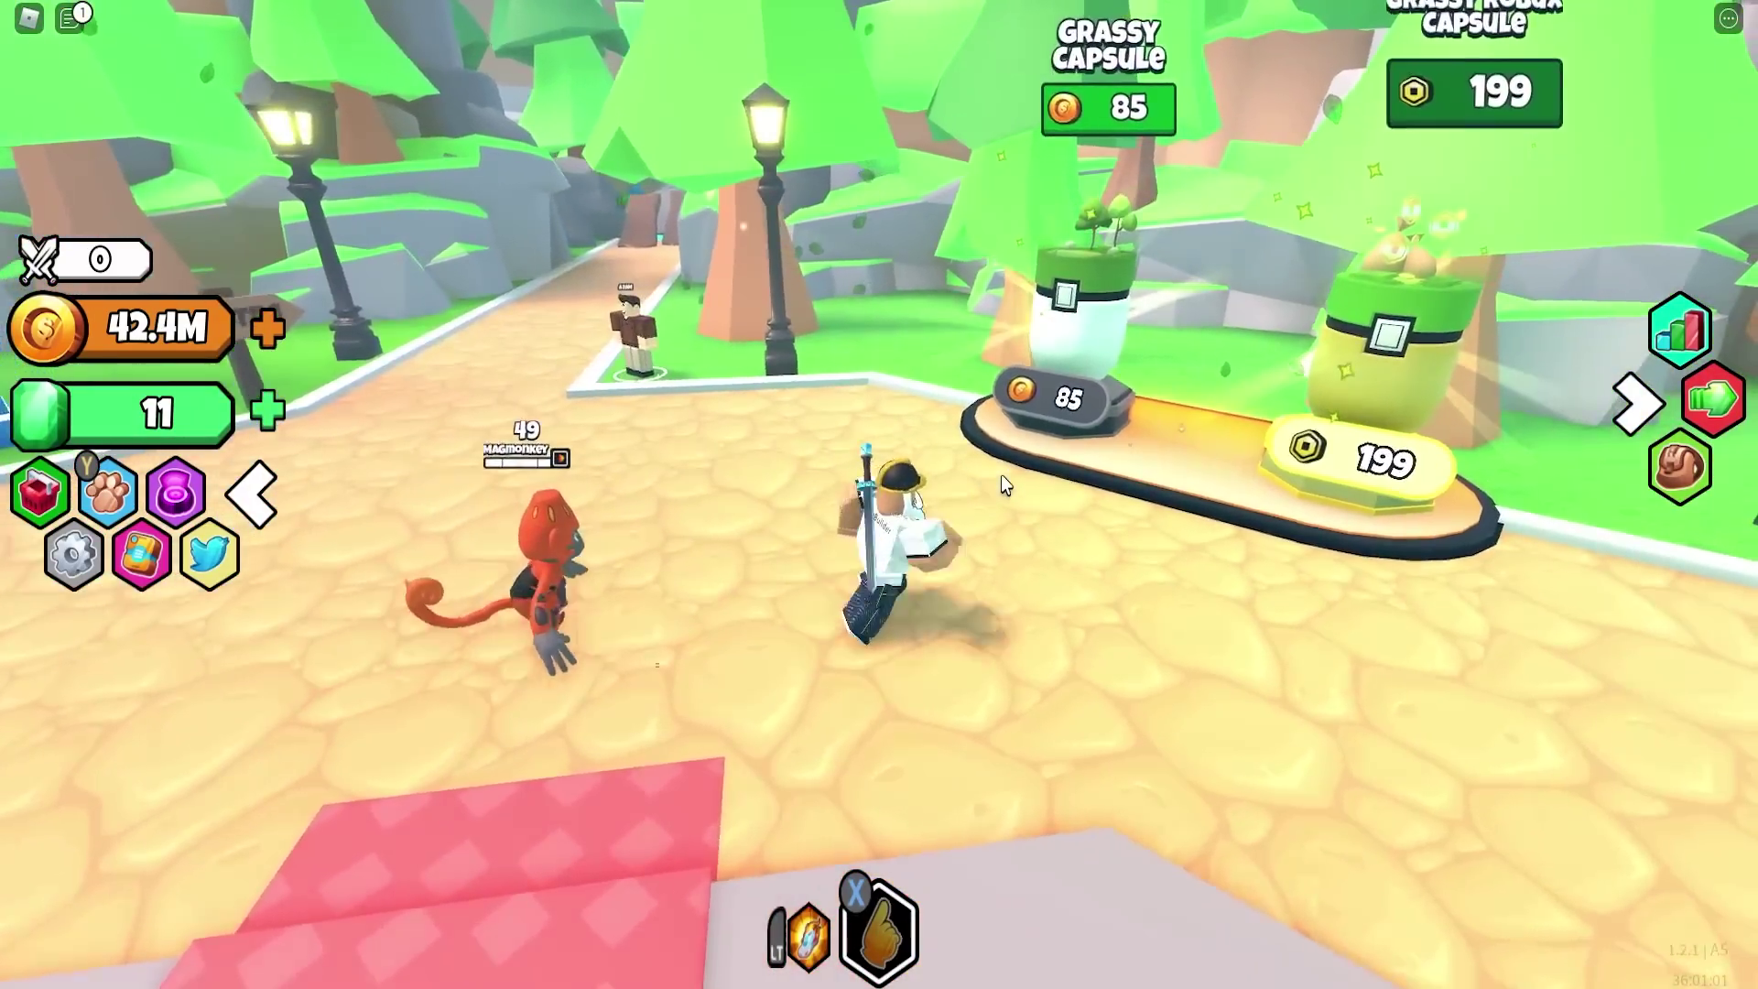
{"action": "key", "text": "w"}
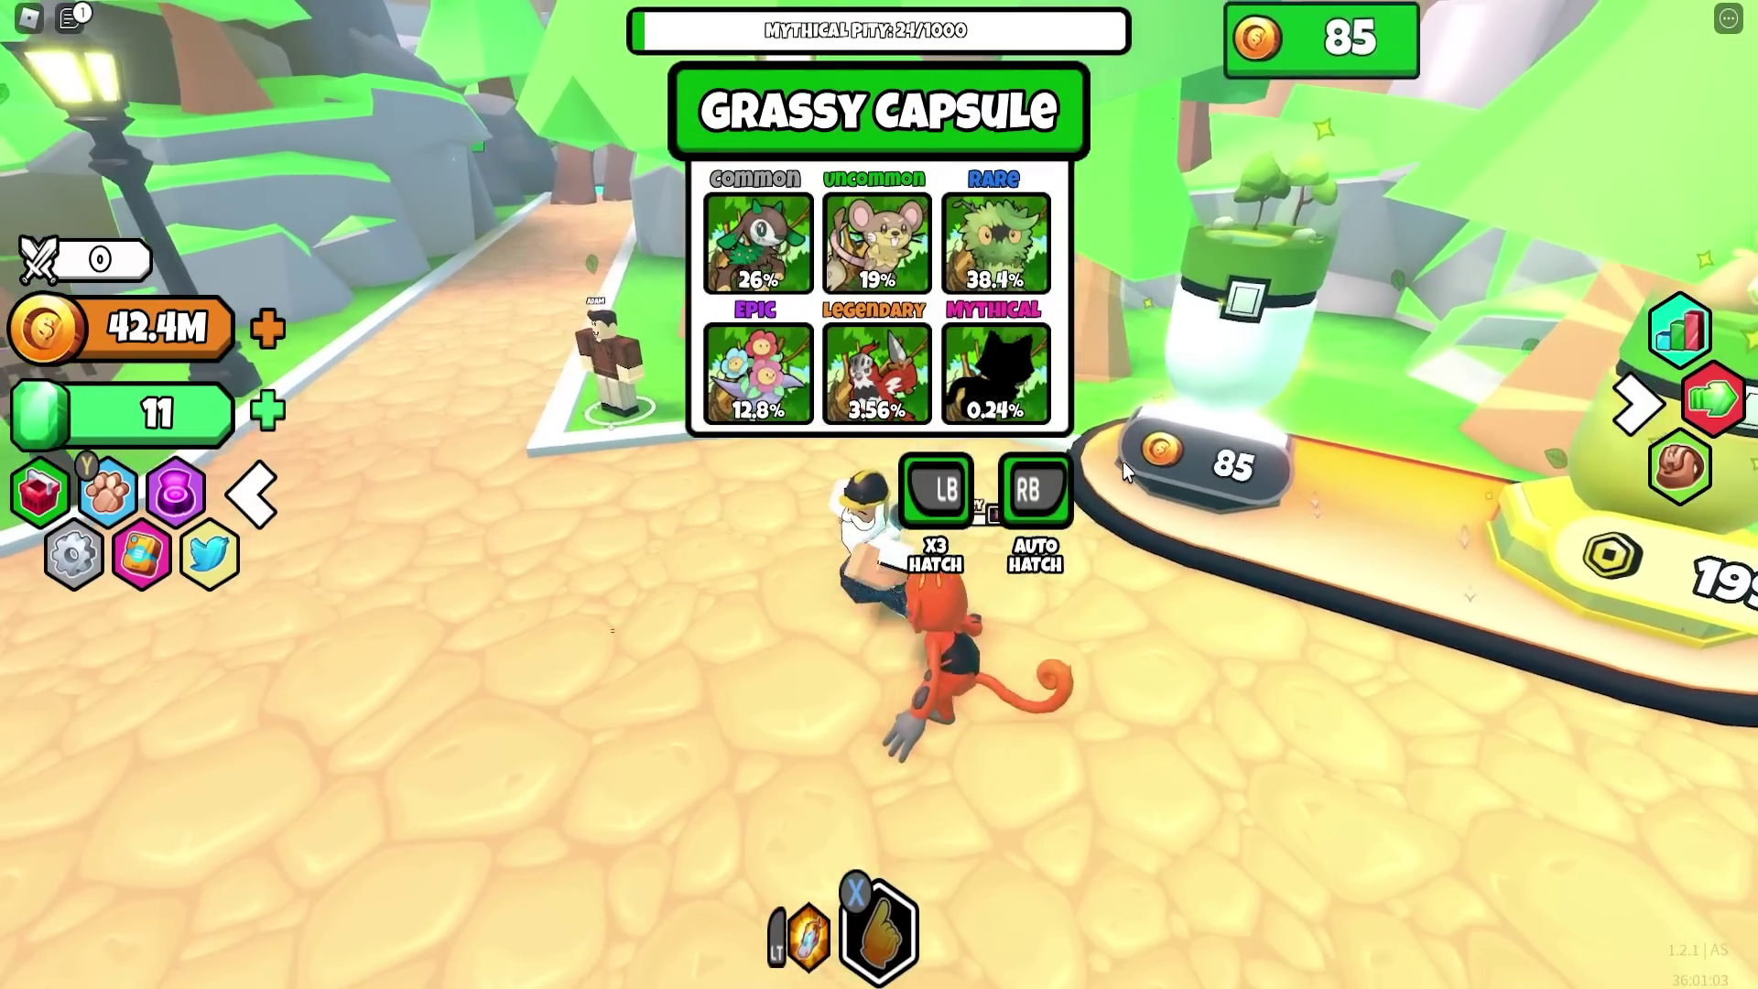
{"action": "key", "text": "s"}
{"action": "right_click_drag", "start_coordinate": [1122, 462], "coordinate": [1176, 443]}
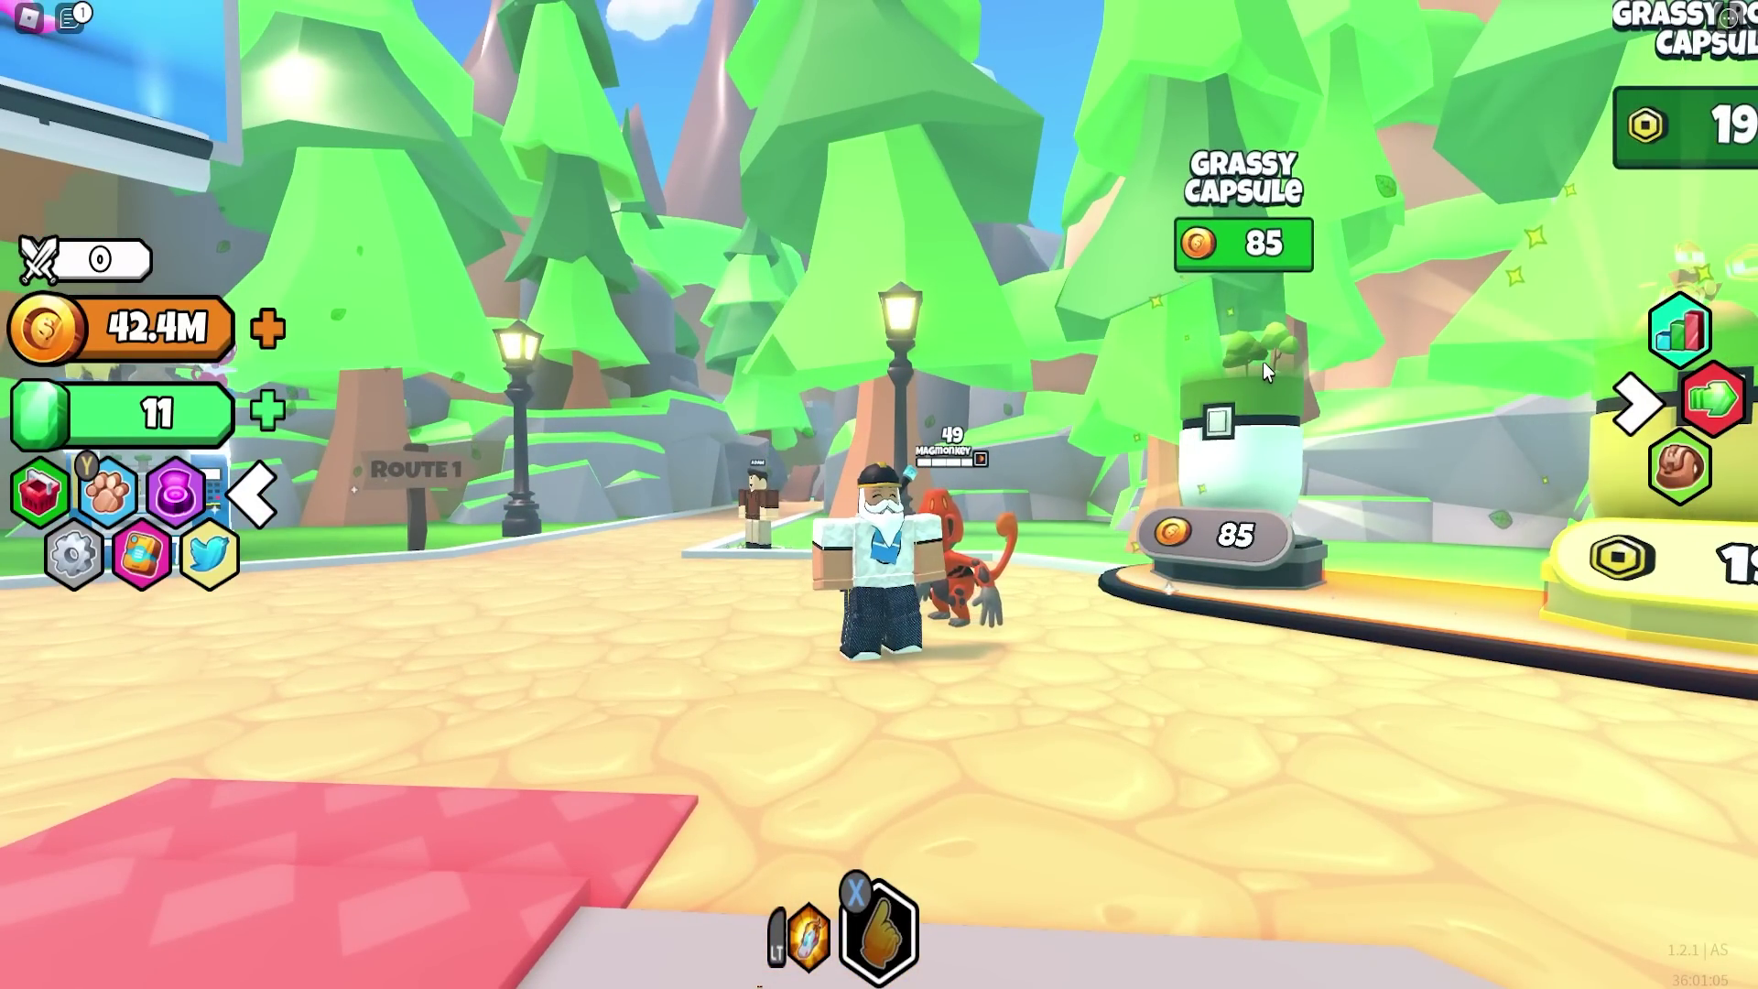
{"action": "key", "text": "w"}
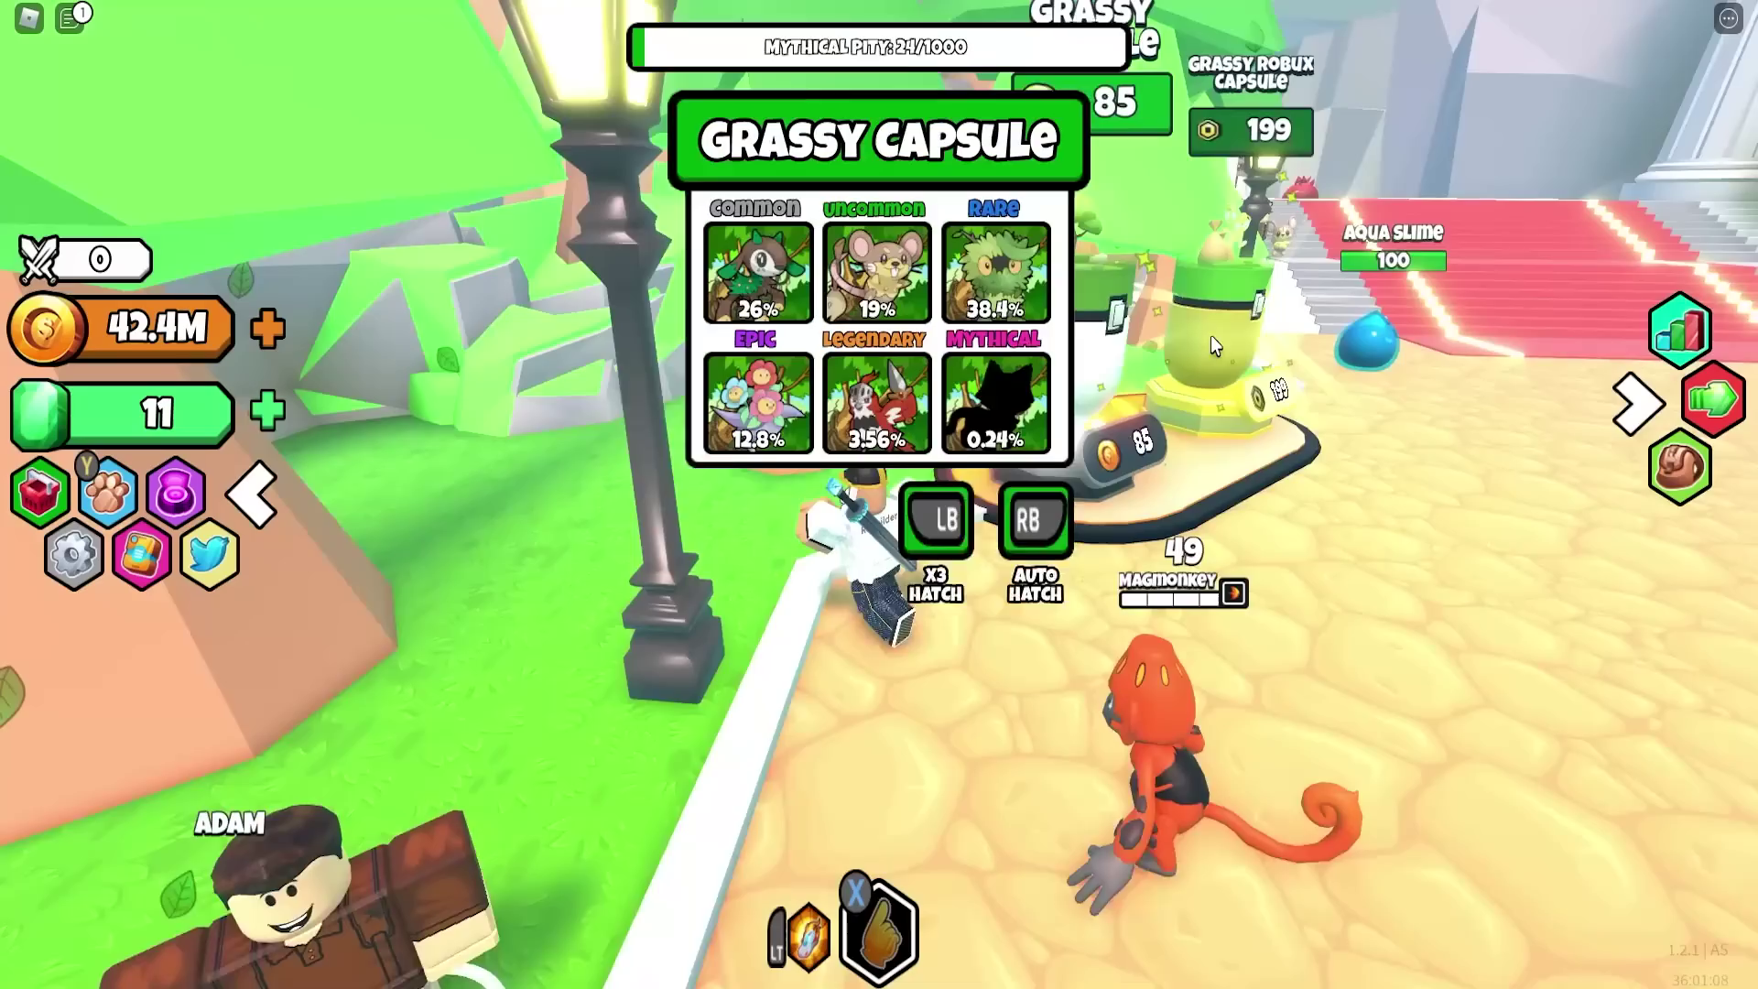
{"action": "key", "text": "a"}
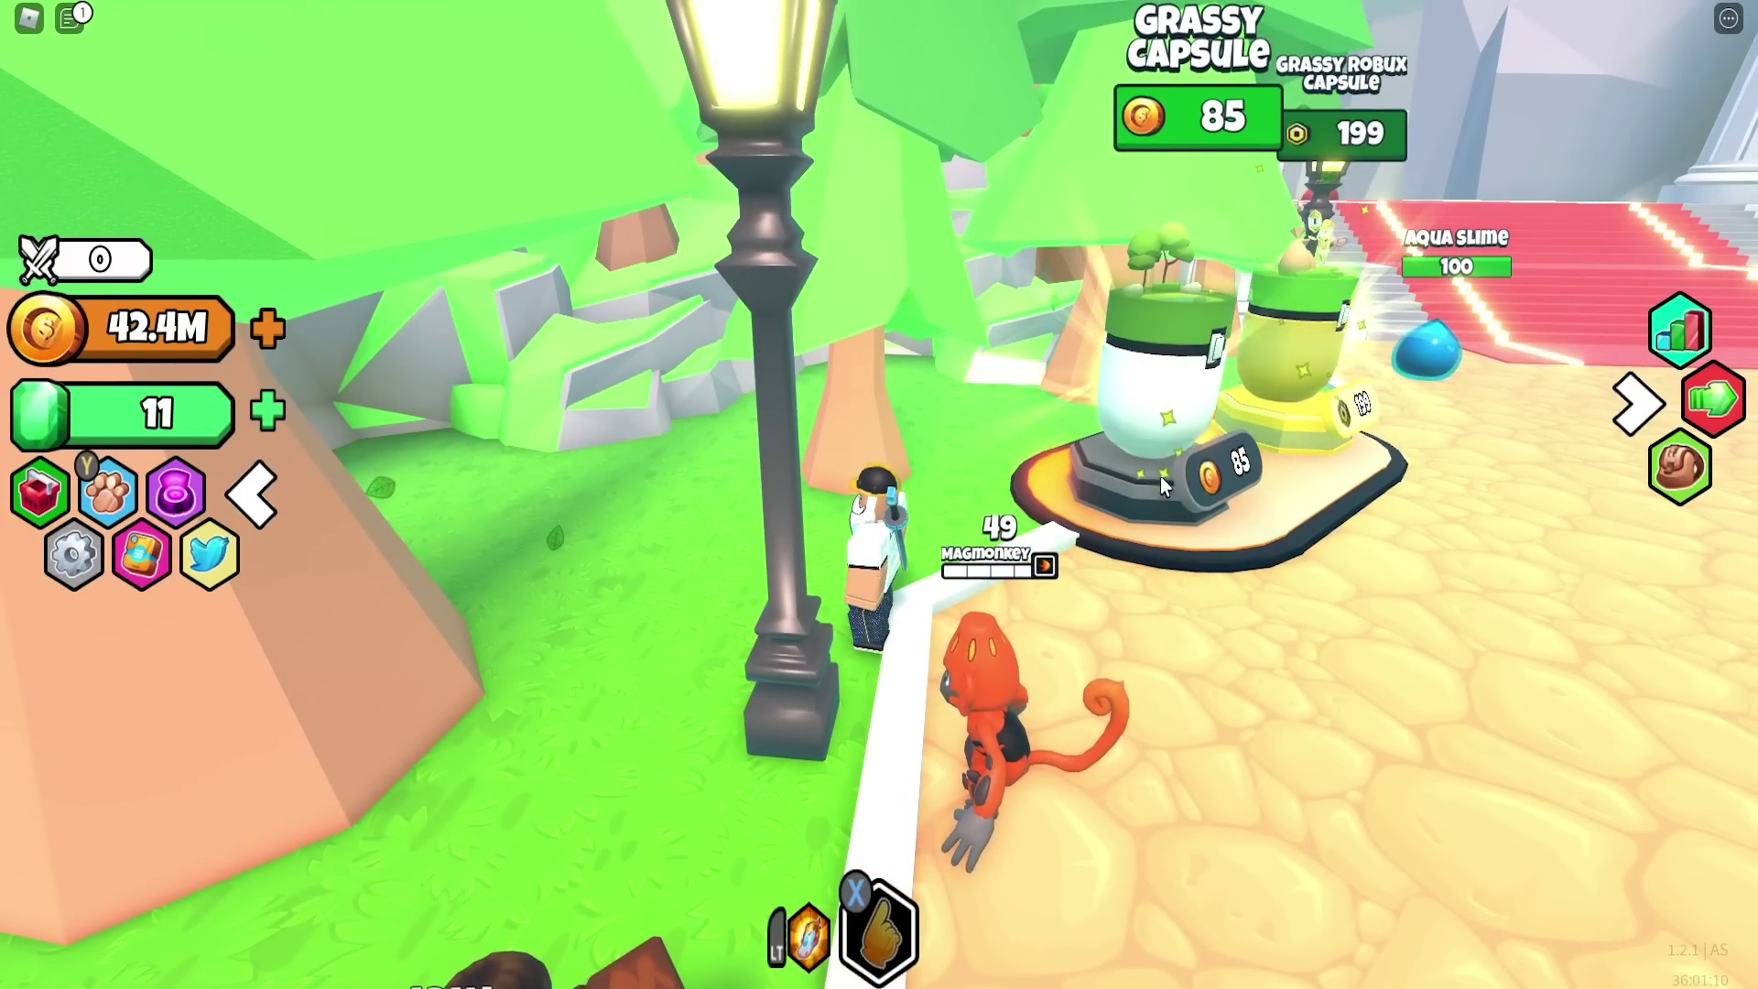
{"action": "key", "text": "d"}
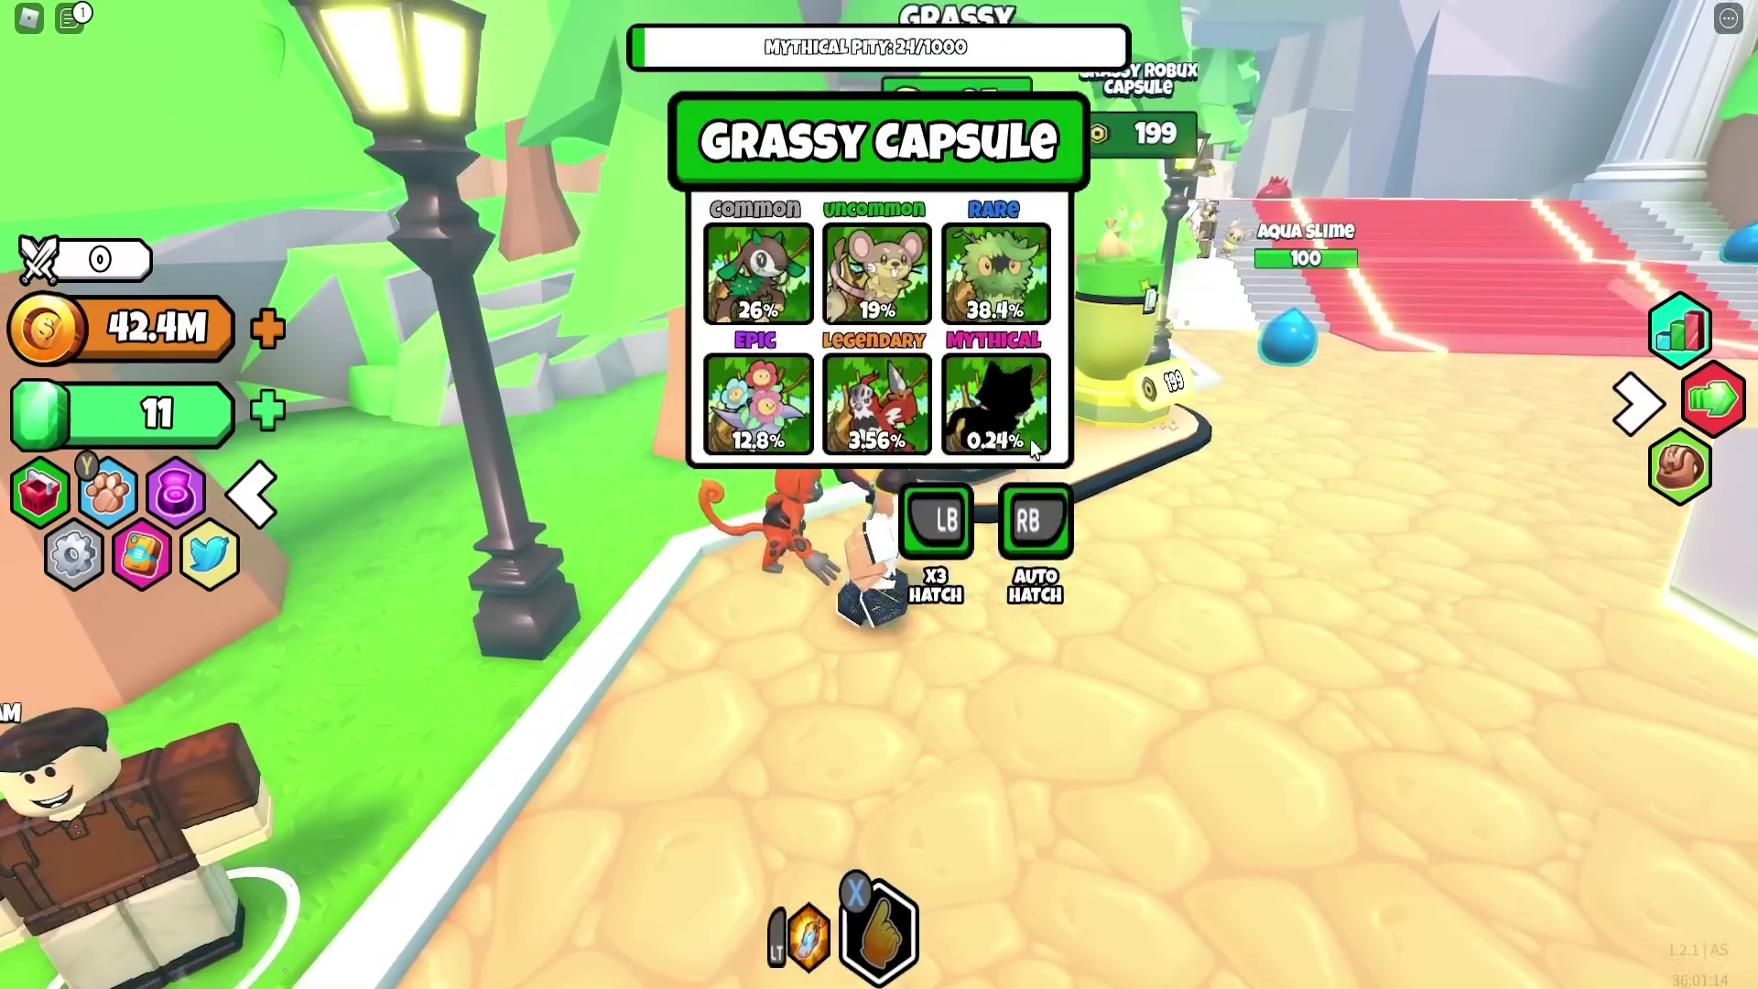
{"action": "key", "text": "s"}
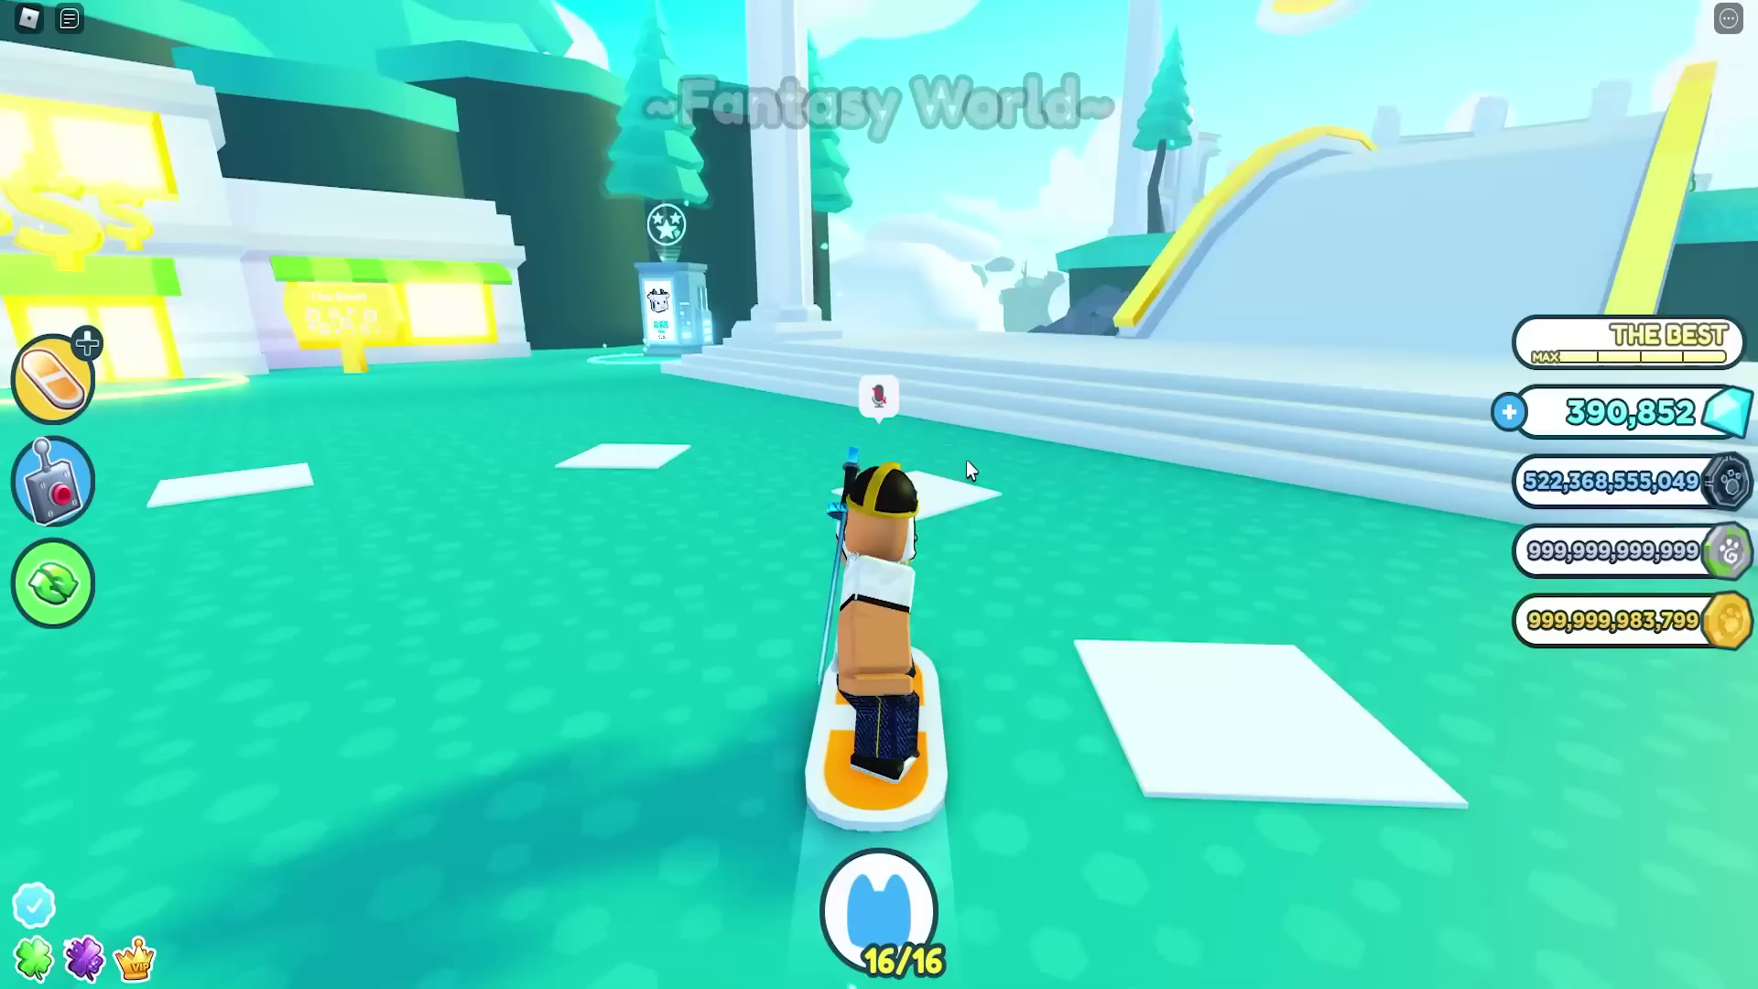
{"action": "key", "text": "w"}
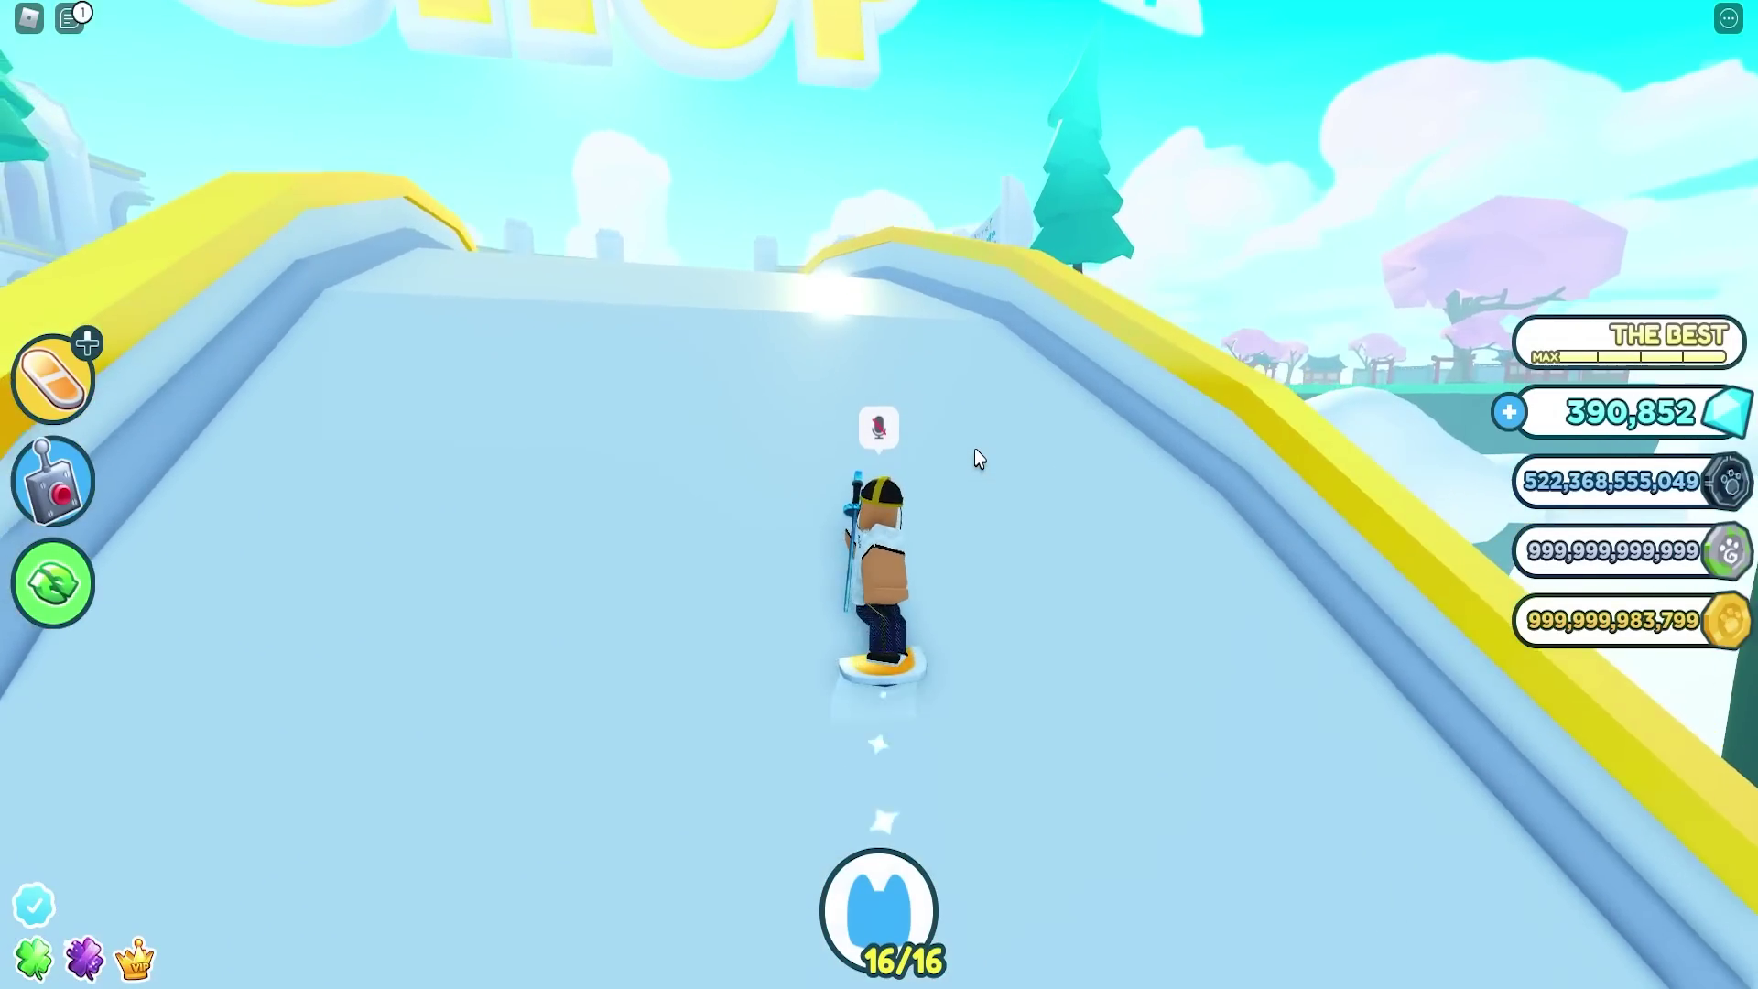
{"action": "key", "text": "w"}
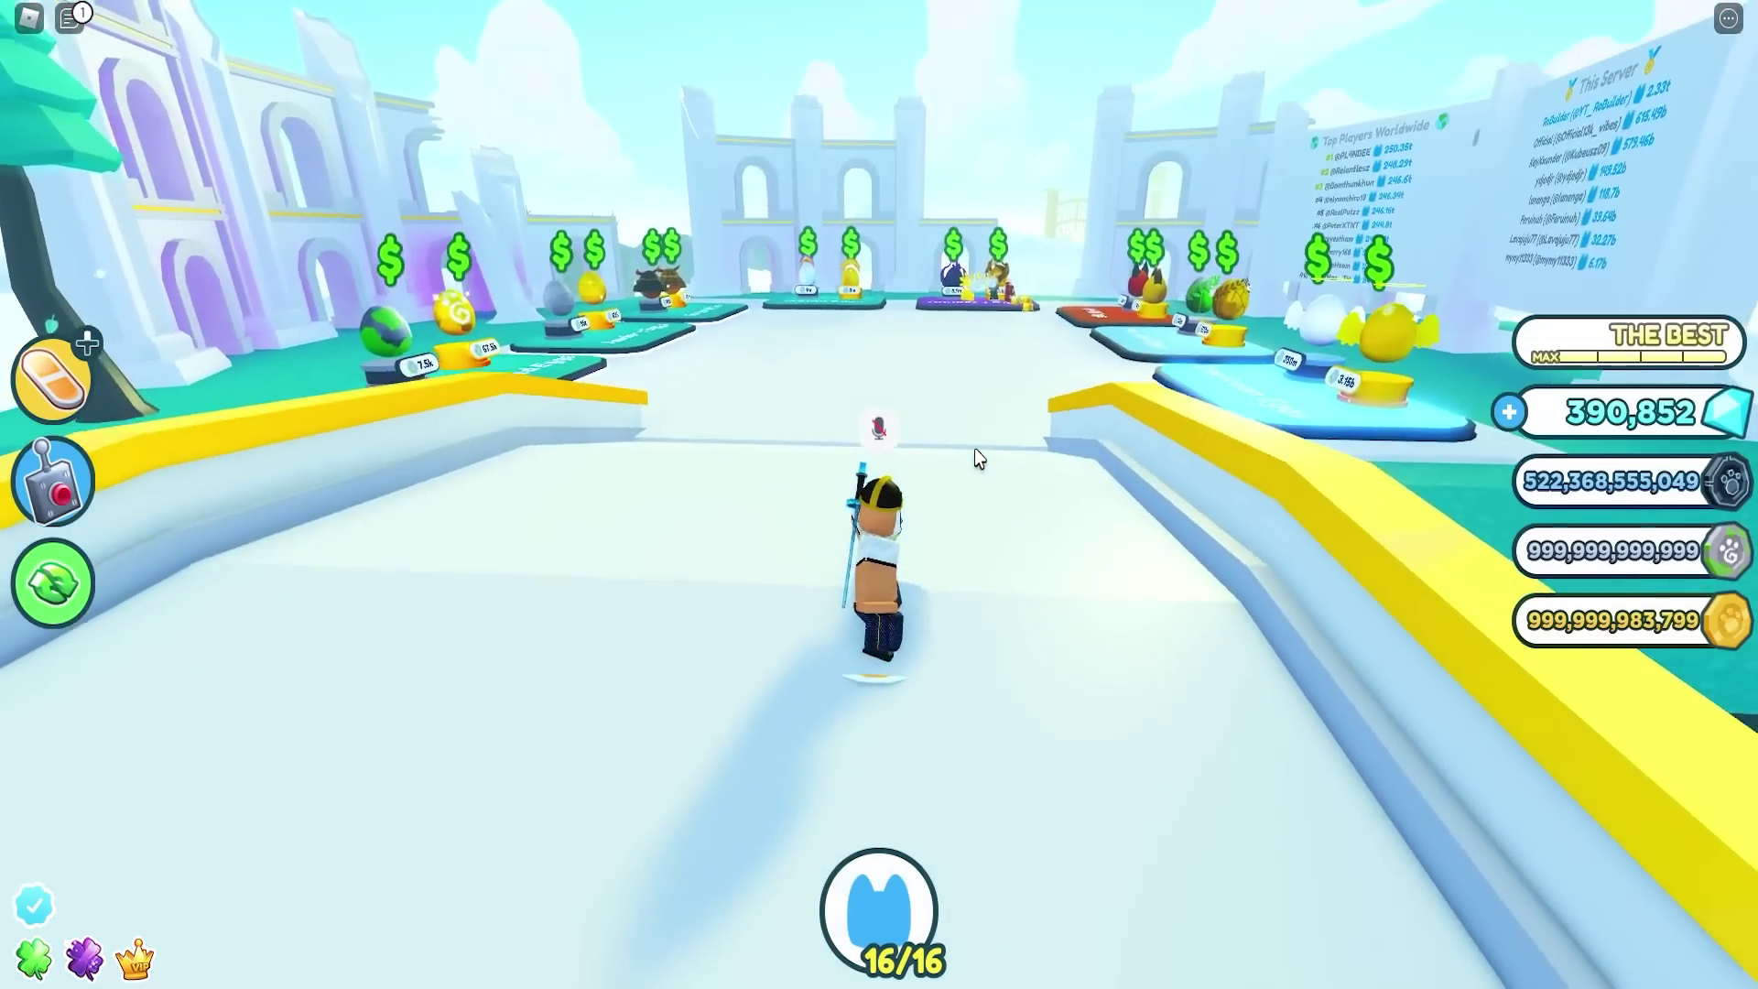
{"action": "key", "text": "w"}
{"action": "key", "text": "d"}
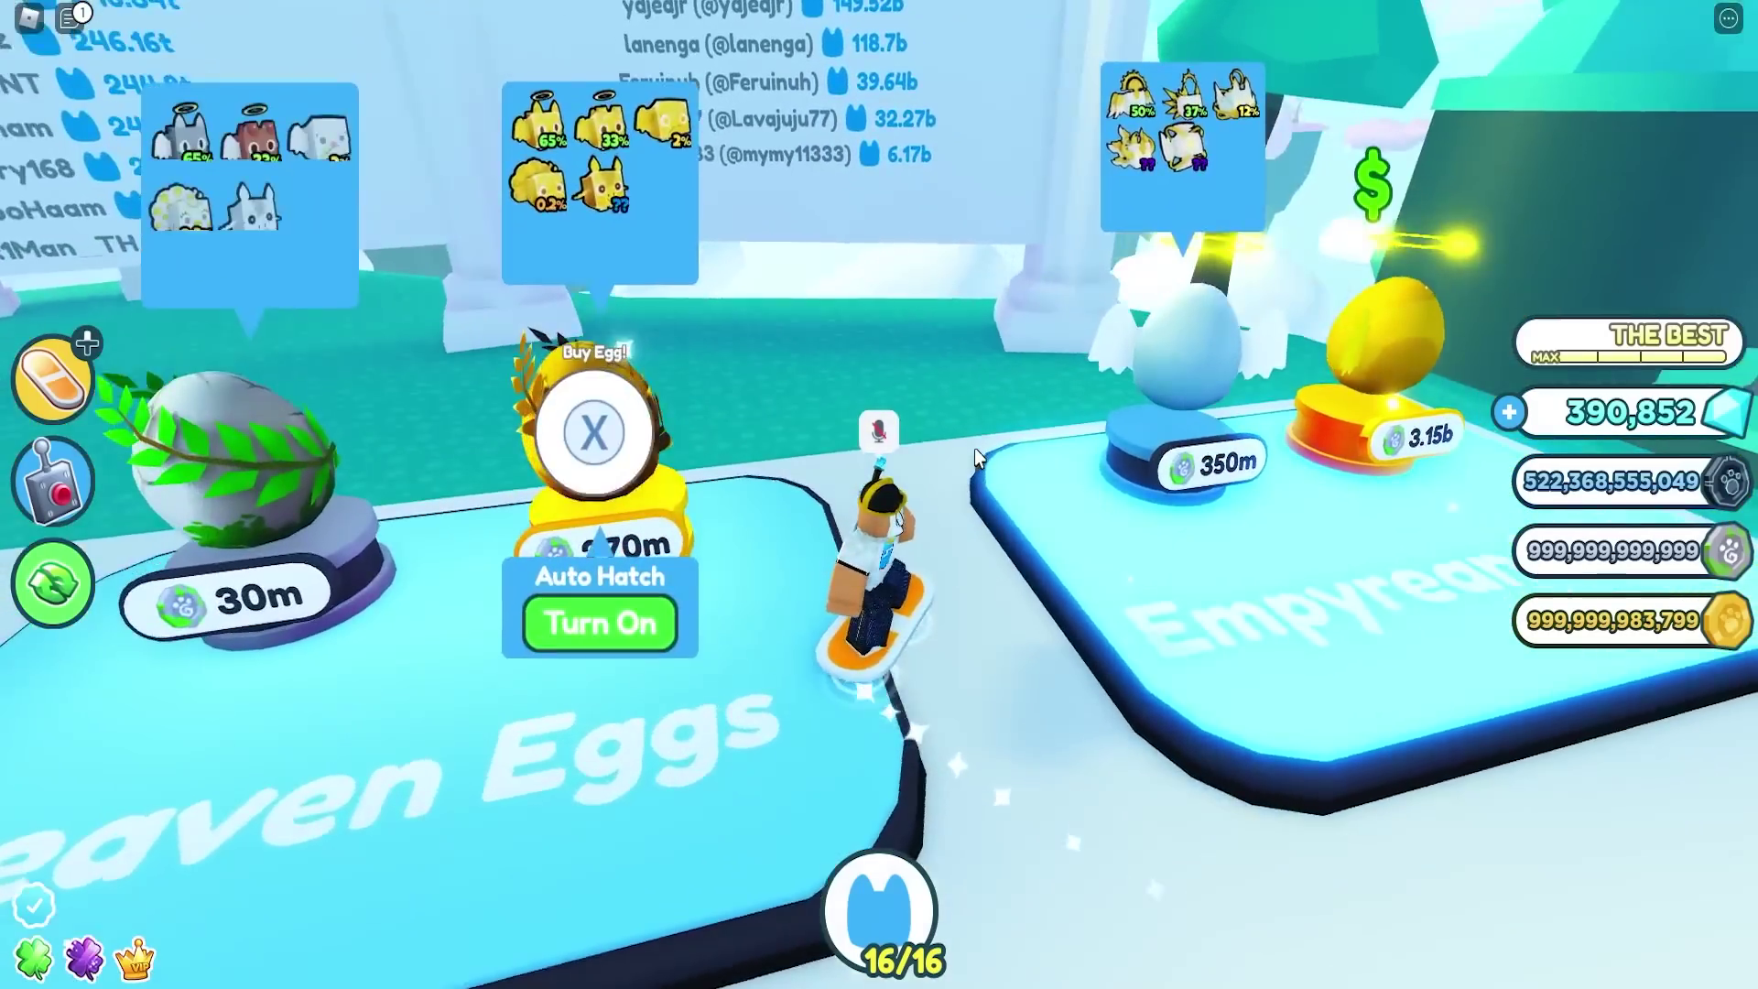
{"action": "key", "text": "q"}
{"action": "key", "text": "w"}
{"action": "key", "text": "d"}
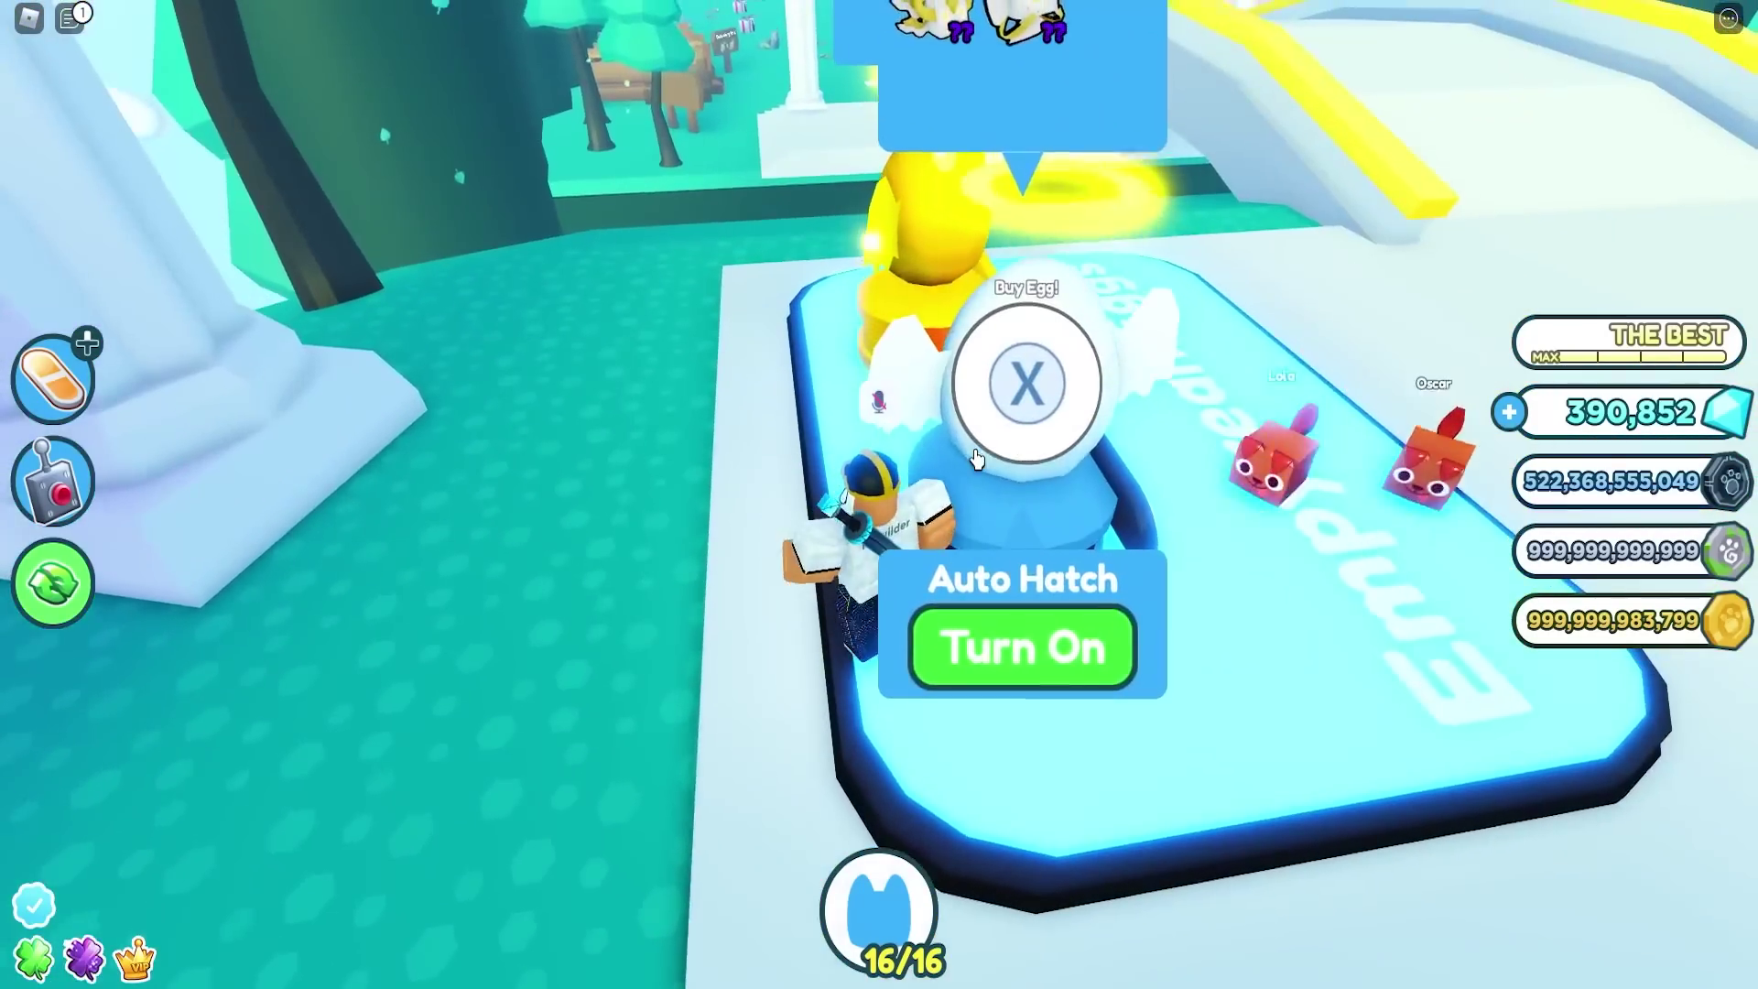
{"action": "key", "text": "w"}
{"action": "right_click_drag", "start_coordinate": [974, 448], "coordinate": [975, 448]}
{"action": "right_click_drag", "start_coordinate": [978, 559], "coordinate": [986, 551]}
{"action": "key", "text": "w"}
{"action": "key", "text": "w"}
{"action": "key", "text": "a"}
{"action": "key", "text": "w"}
{"action": "key", "text": "a"}
{"action": "key", "text": "d"}
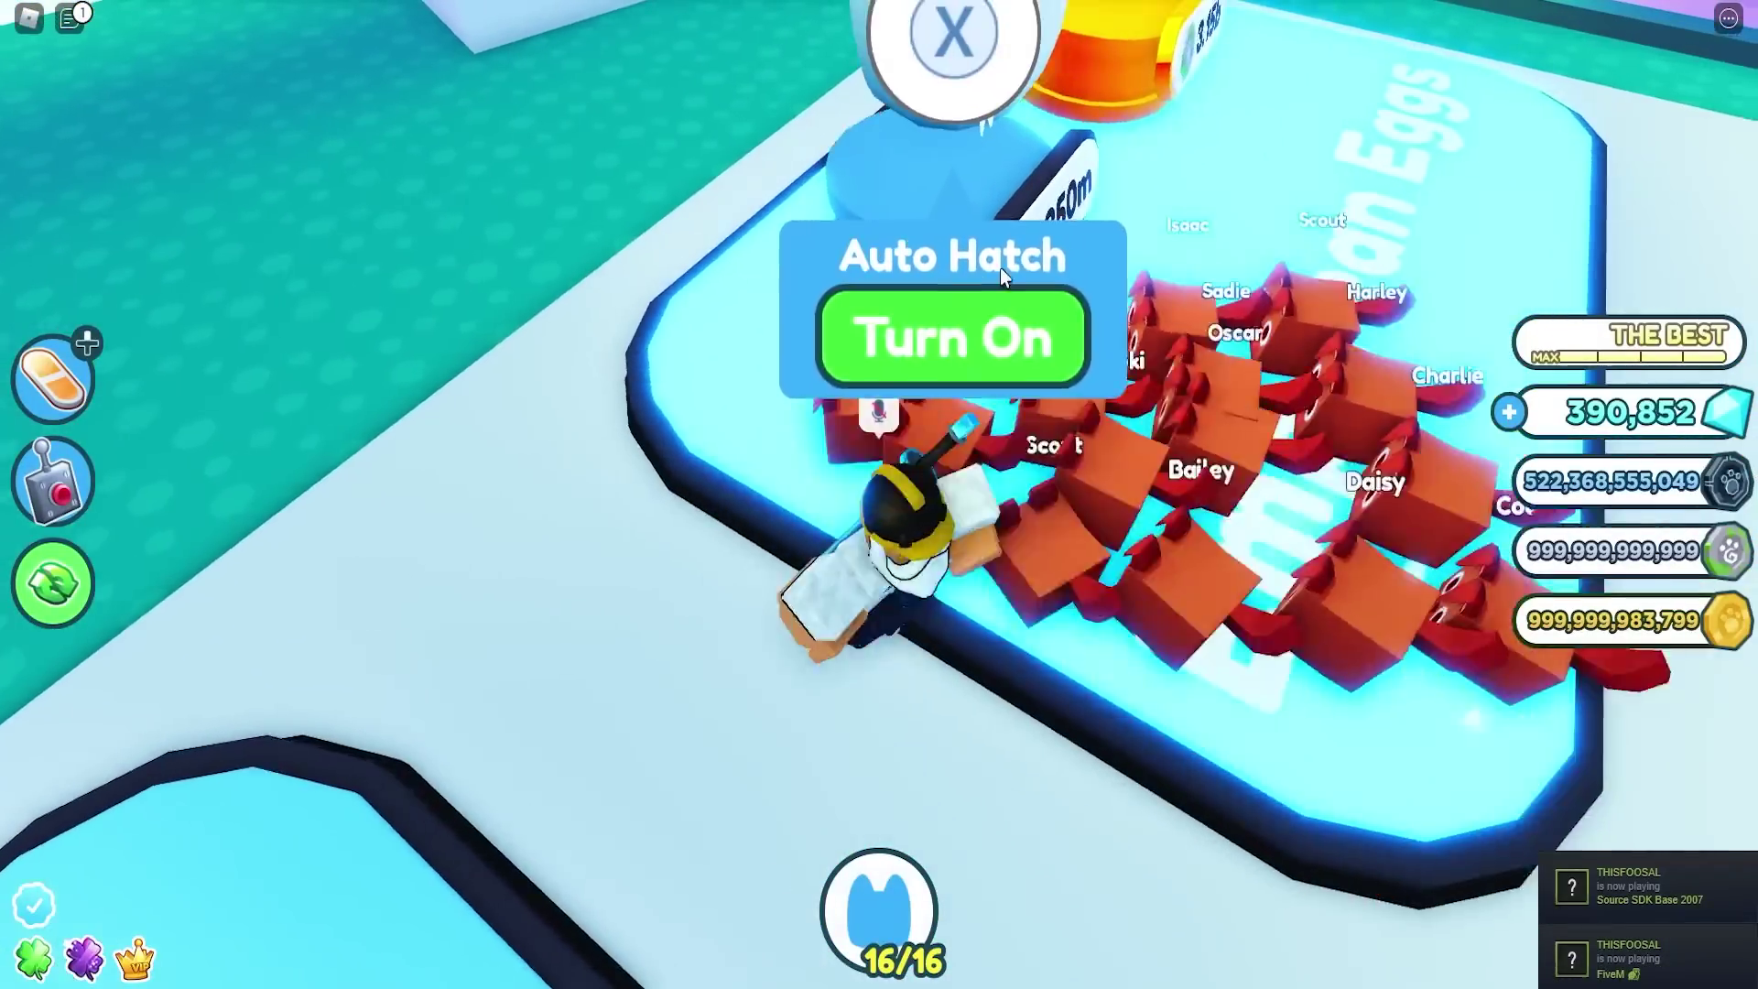
{"action": "key", "text": "a"}
{"action": "right_click_drag", "start_coordinate": [1025, 252], "coordinate": [1024, 251]}
{"action": "key", "text": "d"}
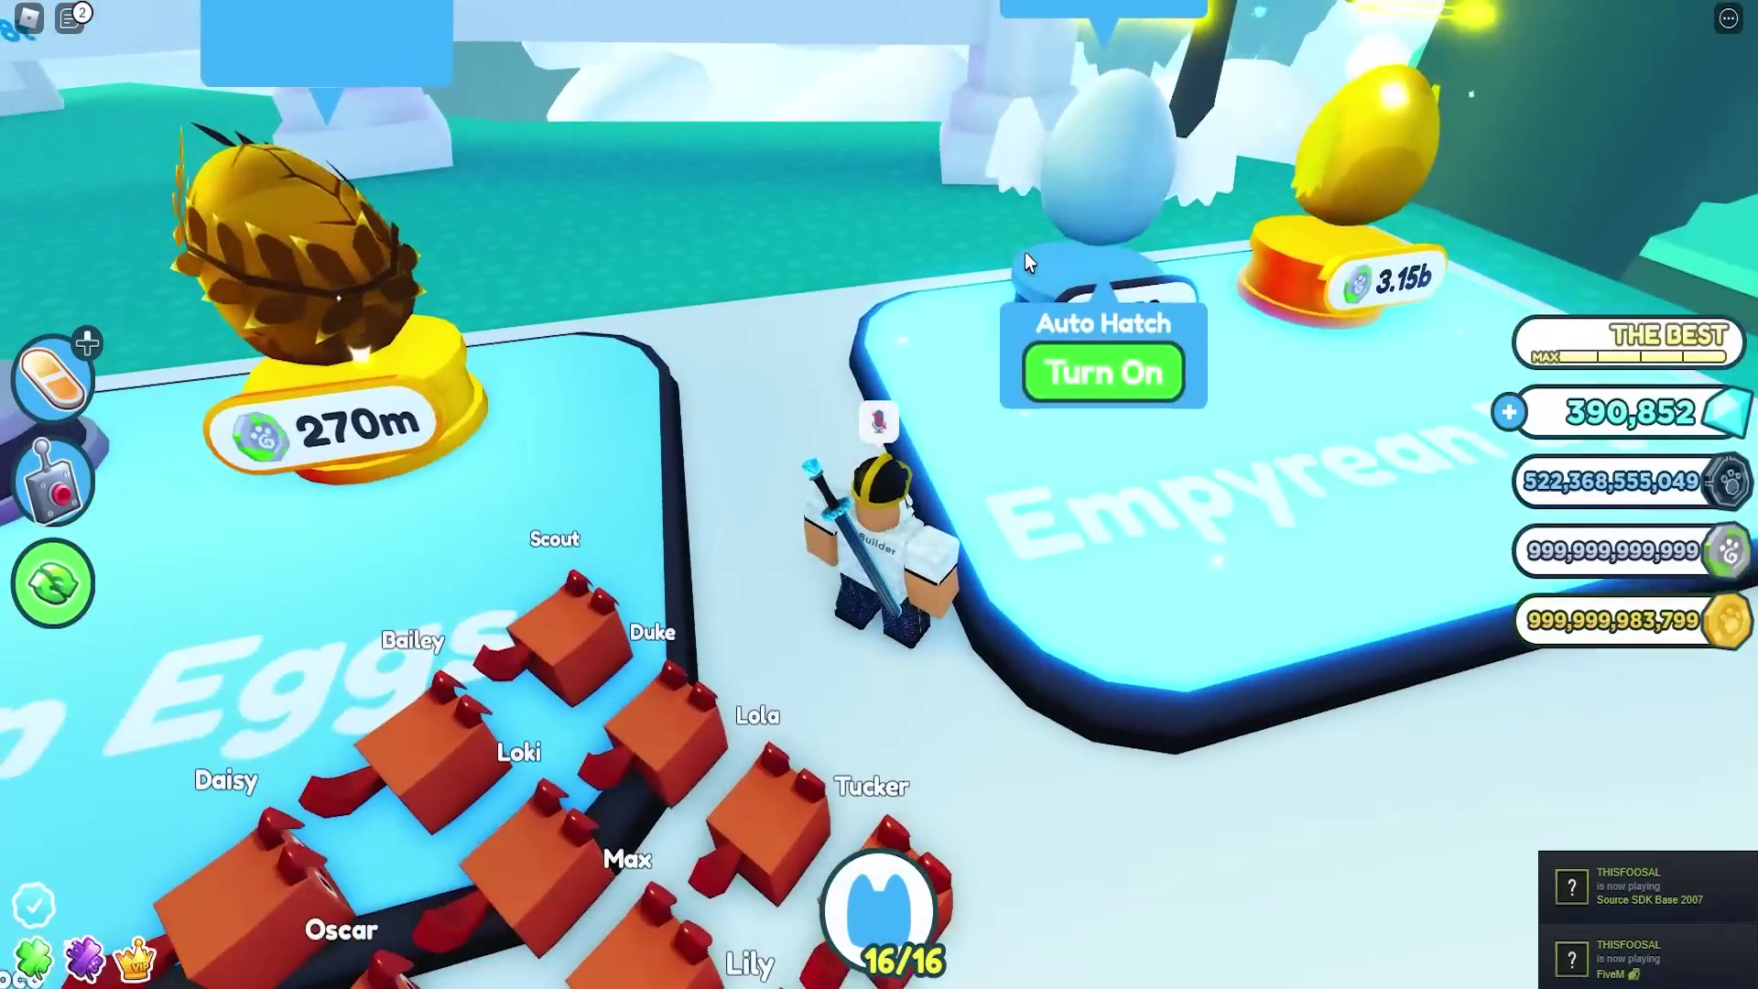
{"action": "key", "text": "d"}
{"action": "key", "text": "s"}
{"action": "scroll", "coordinate": [1015, 262], "scroll_direction": "down", "scroll_amount": 1}
{"action": "key", "text": "d"}
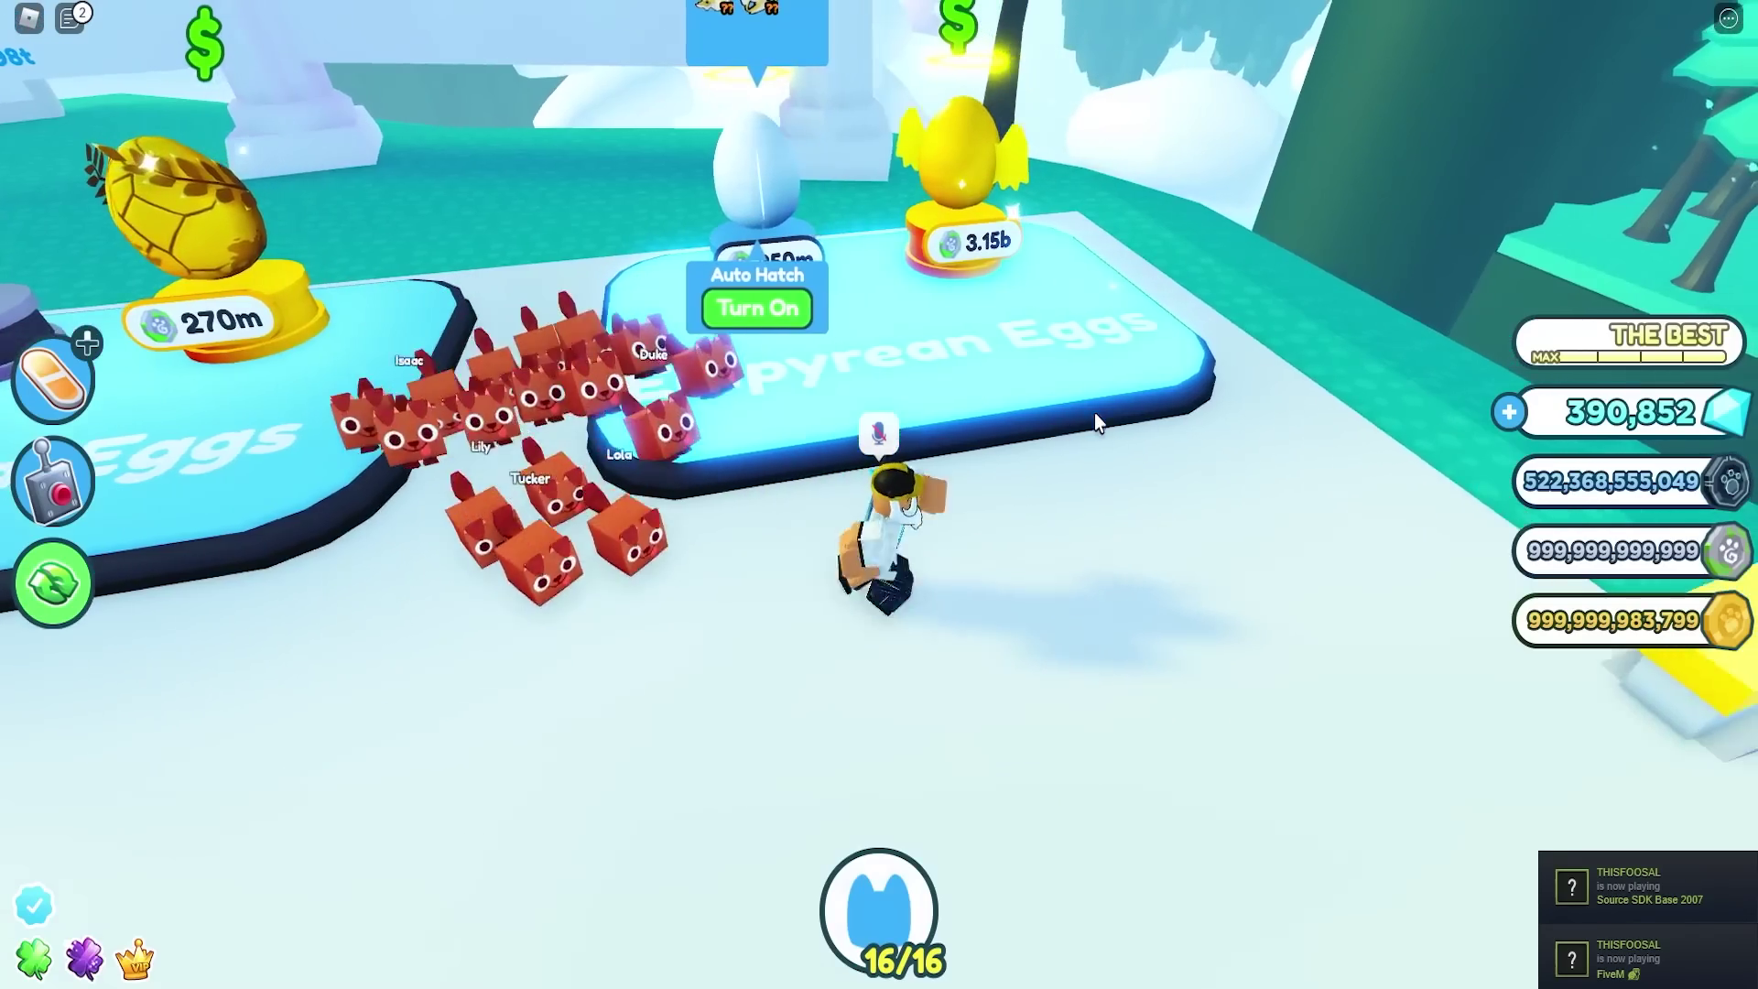
{"action": "key", "text": "s"}
{"action": "right_click_drag", "start_coordinate": [1095, 413], "coordinate": [1091, 413]}
{"action": "key", "text": "a"}
{"action": "key", "text": "w"}
{"action": "key", "text": "s"}
{"action": "key", "text": "s"}
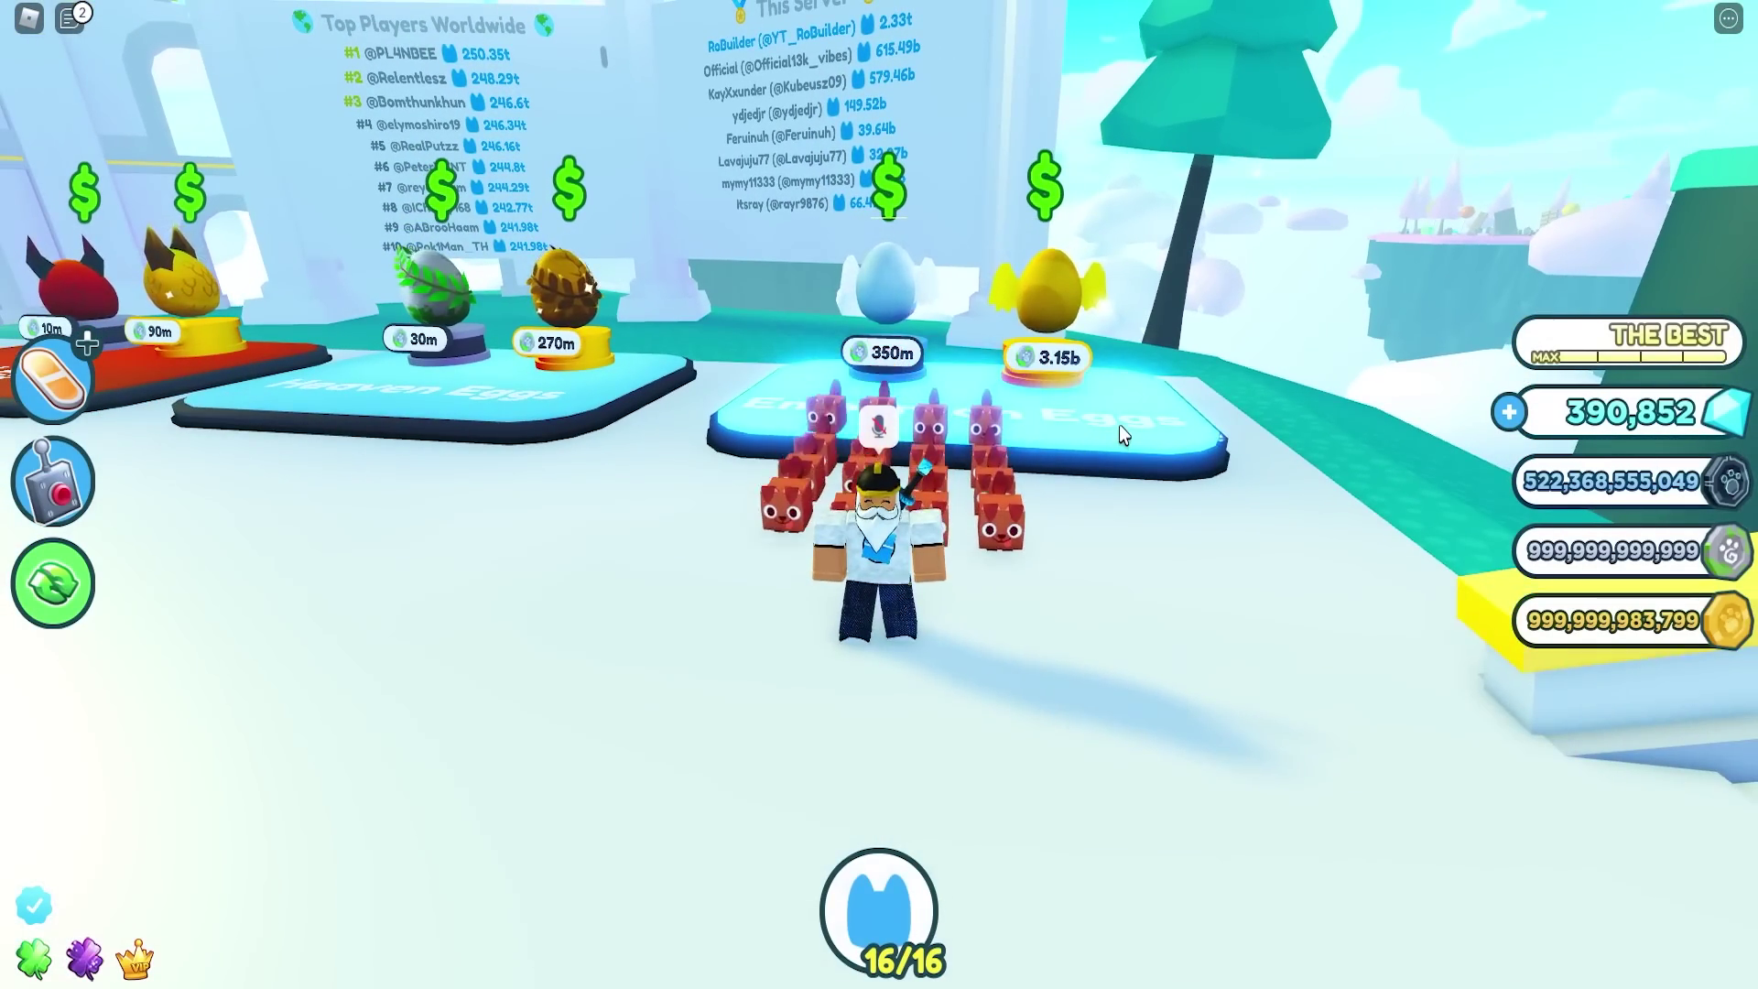
{"action": "key", "text": "d"}
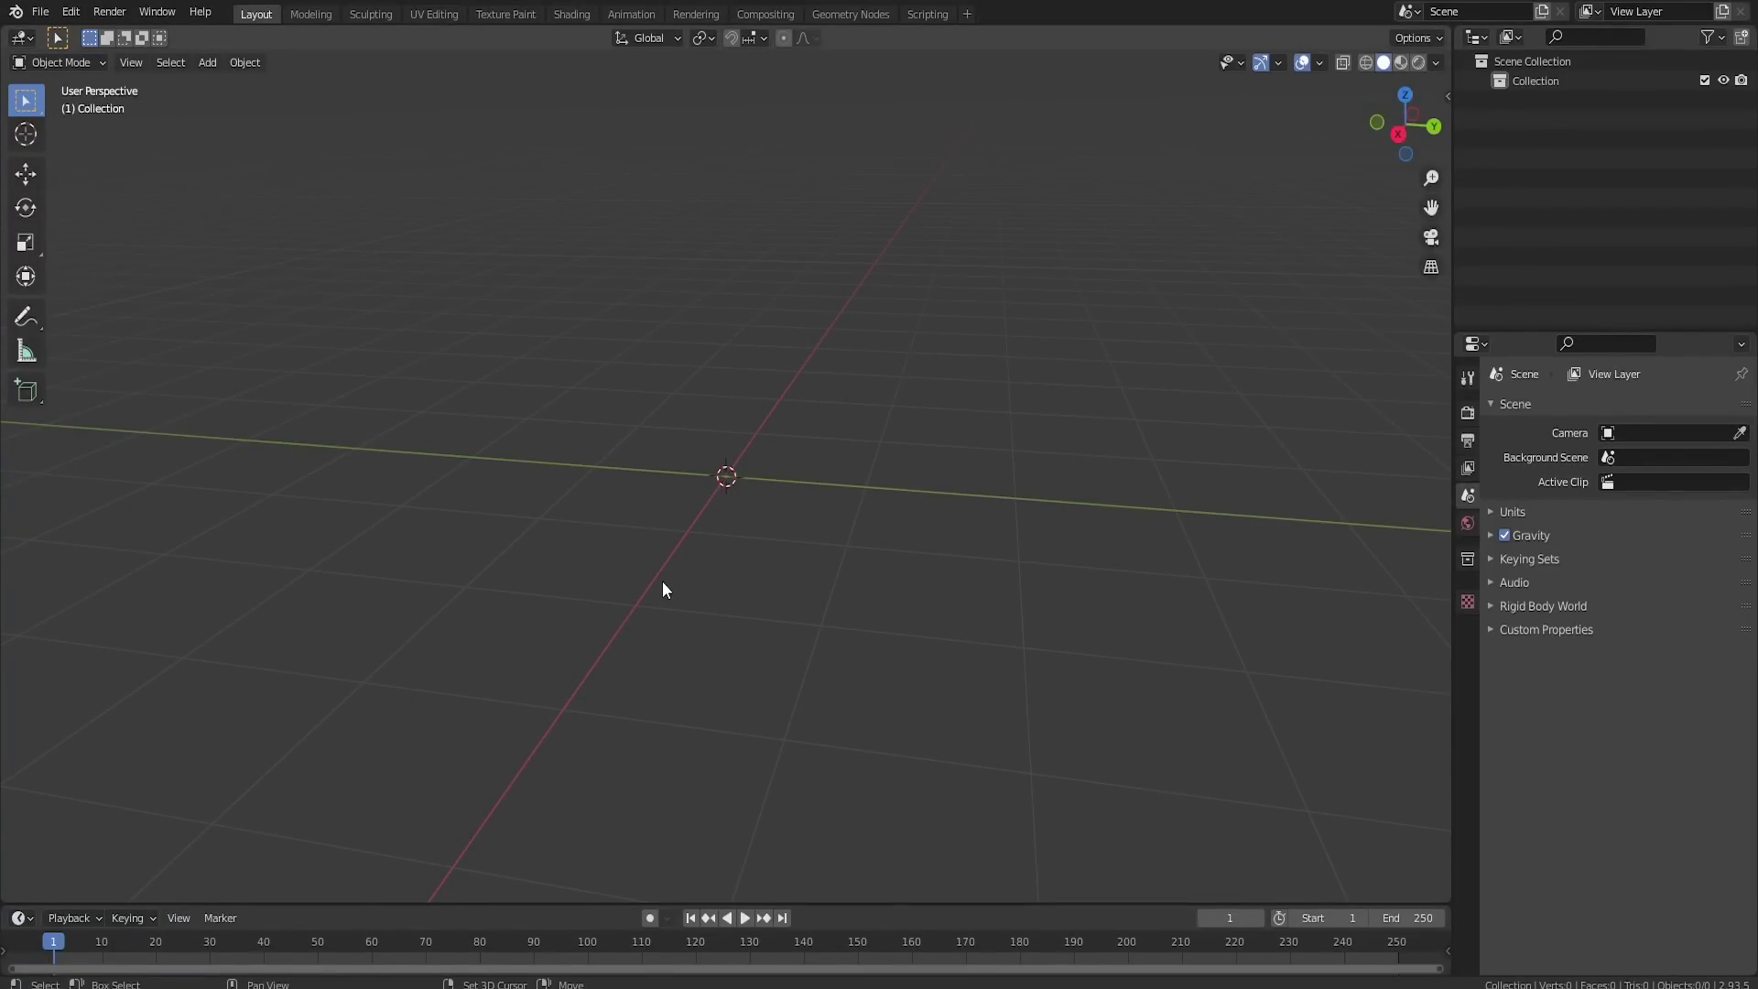
Step: Add a mesh cylinder at the world origin and set its vertex count to 16
{"action": "key", "text": "shift+a"}
{"action": "mouse_move", "coordinate": [662, 582]}
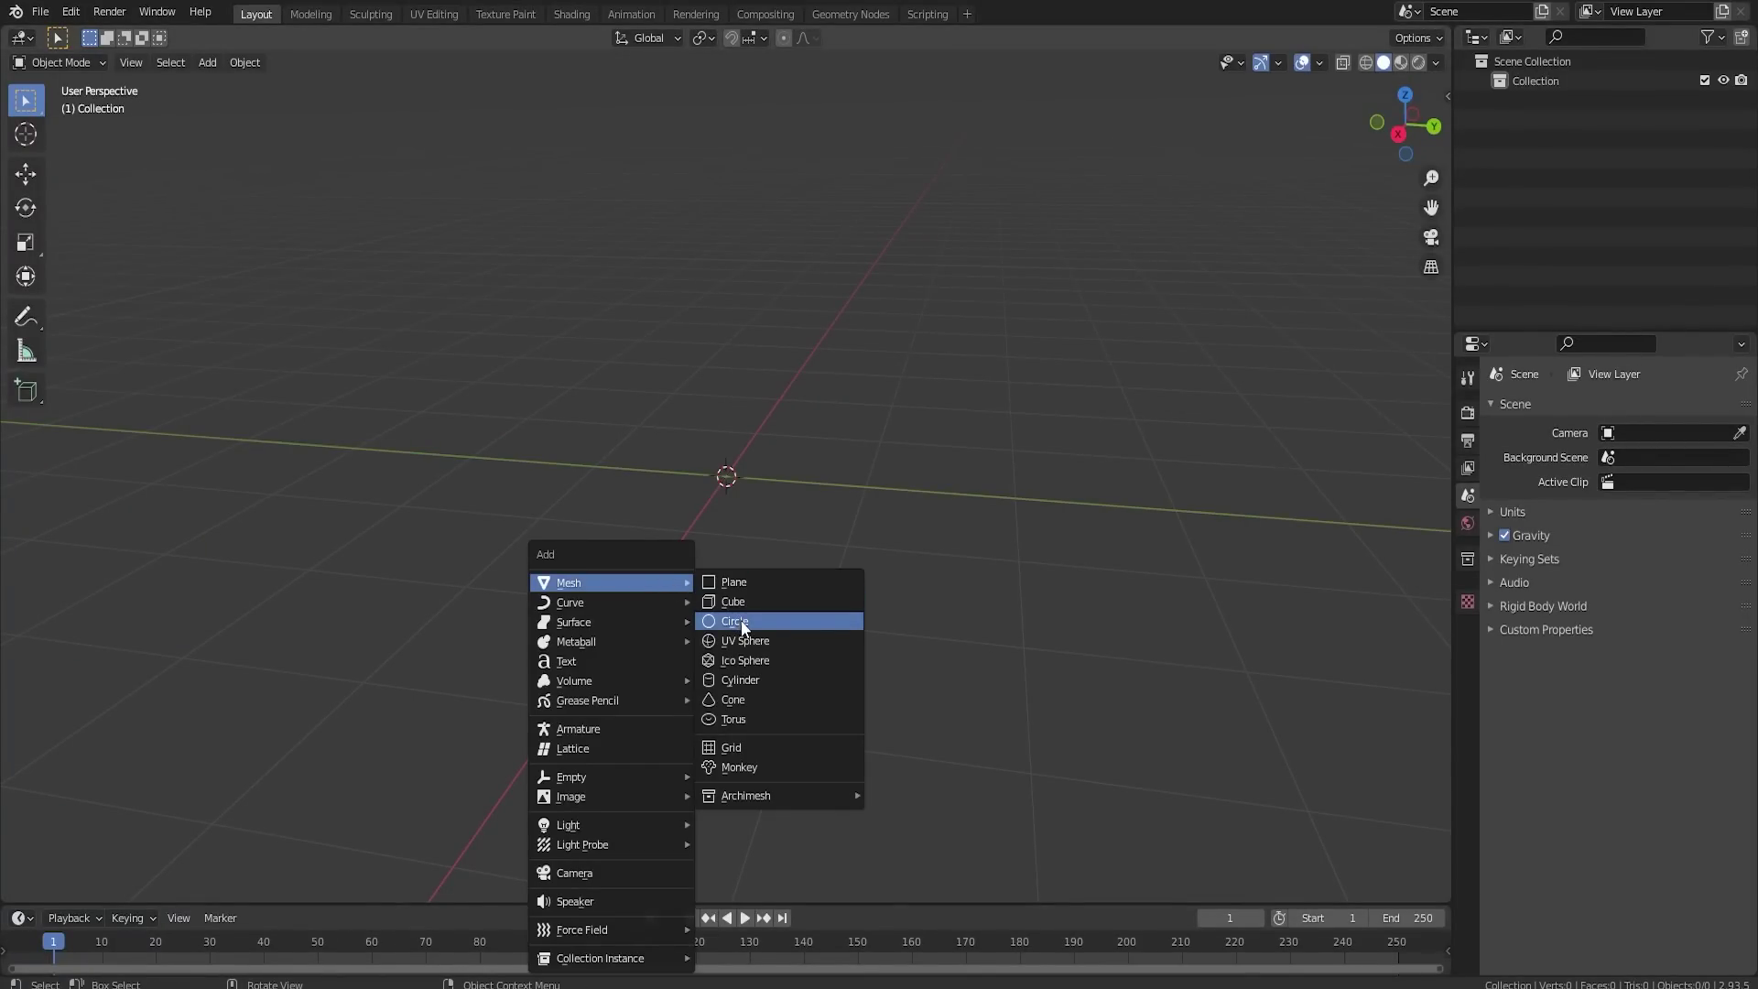
{"action": "left_click", "coordinate": [756, 682]}
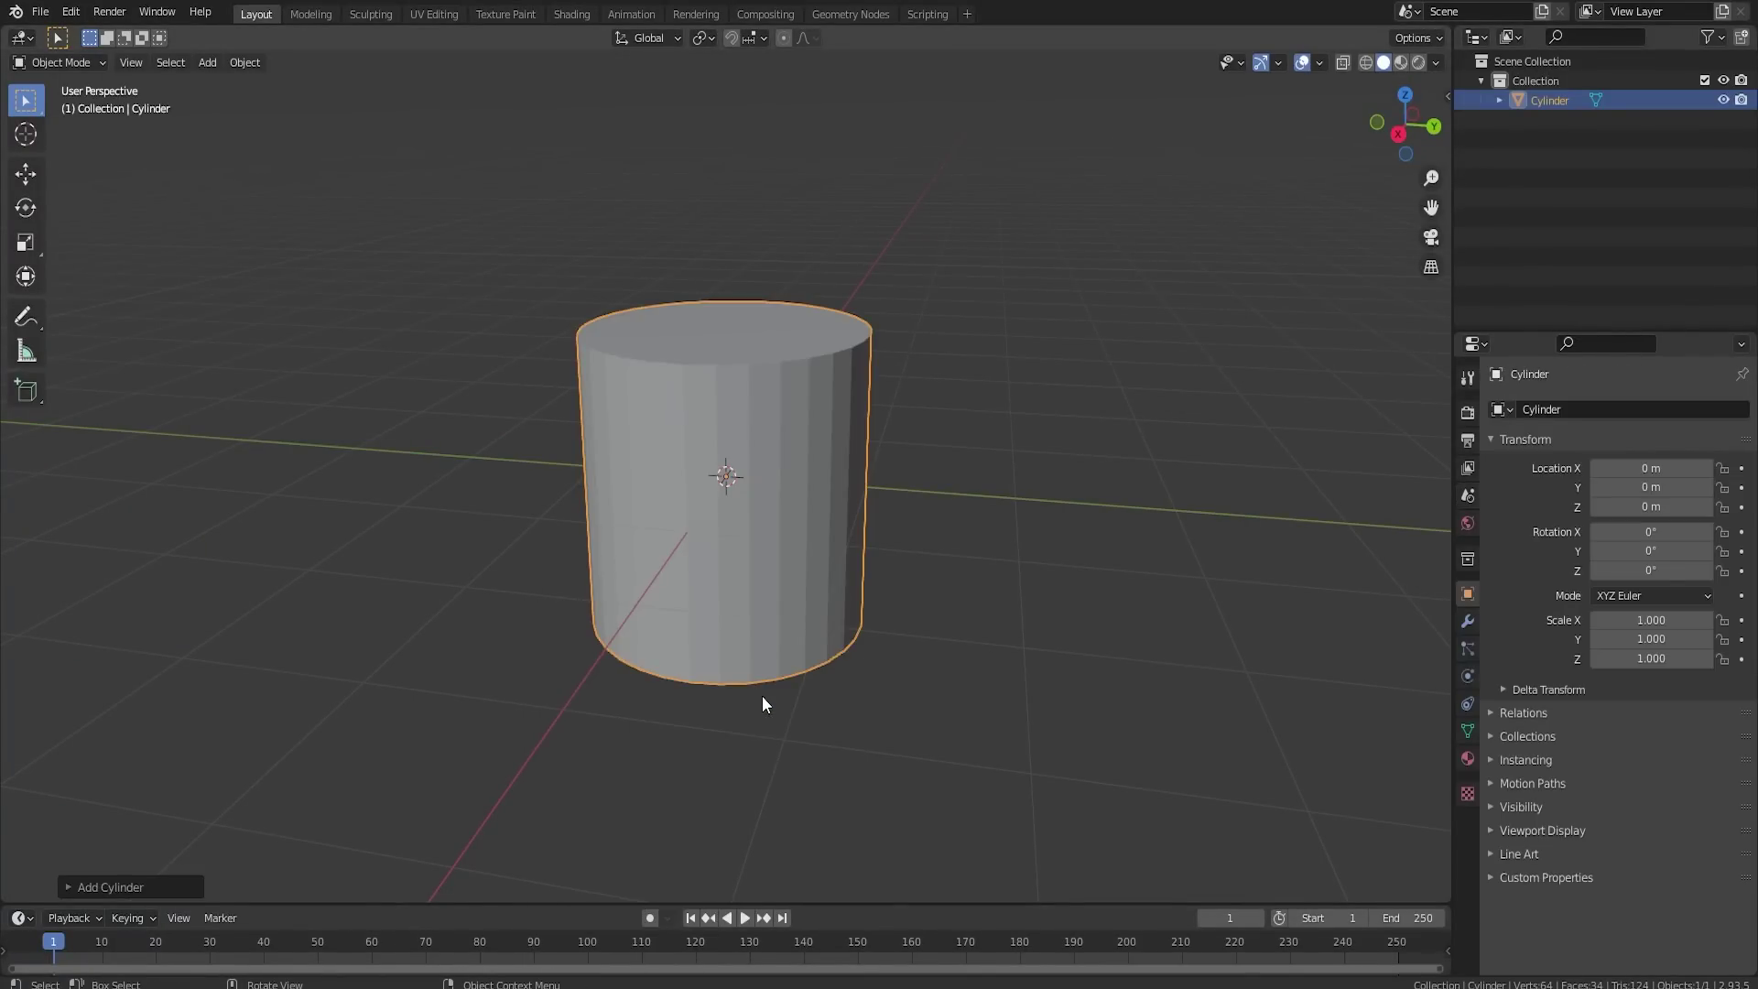
{"action": "left_click", "coordinate": [65, 887]}
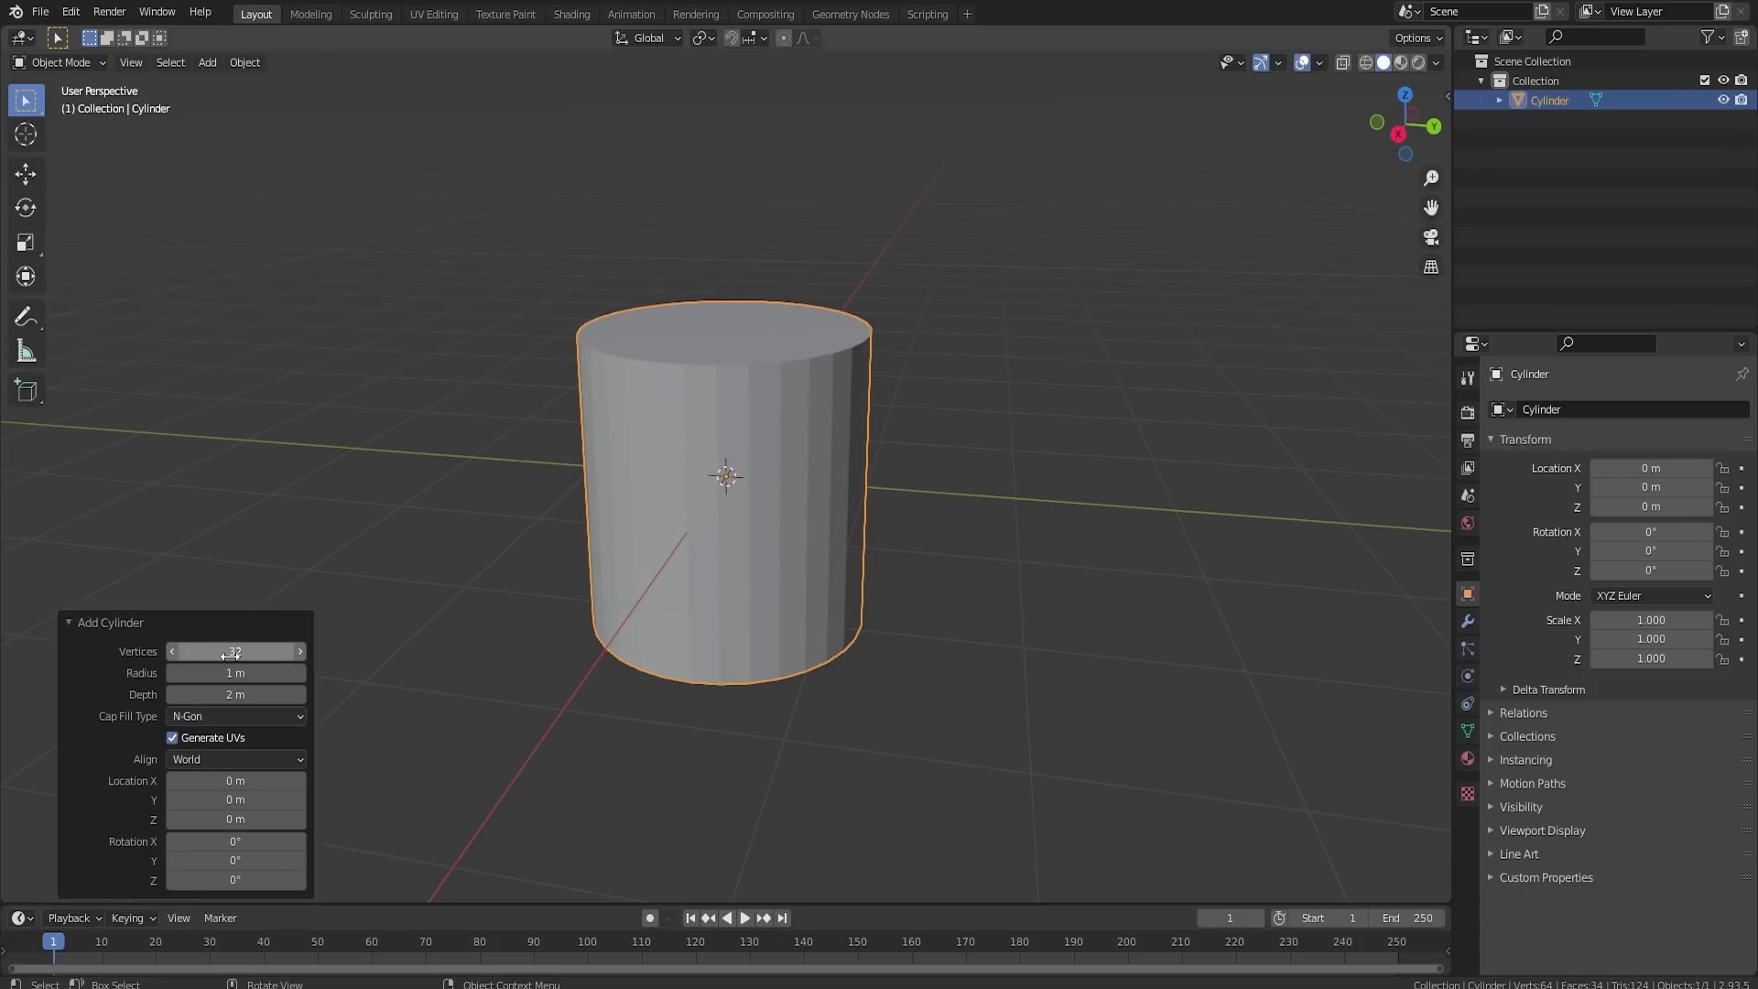
{"action": "left_click", "coordinate": [230, 654]}
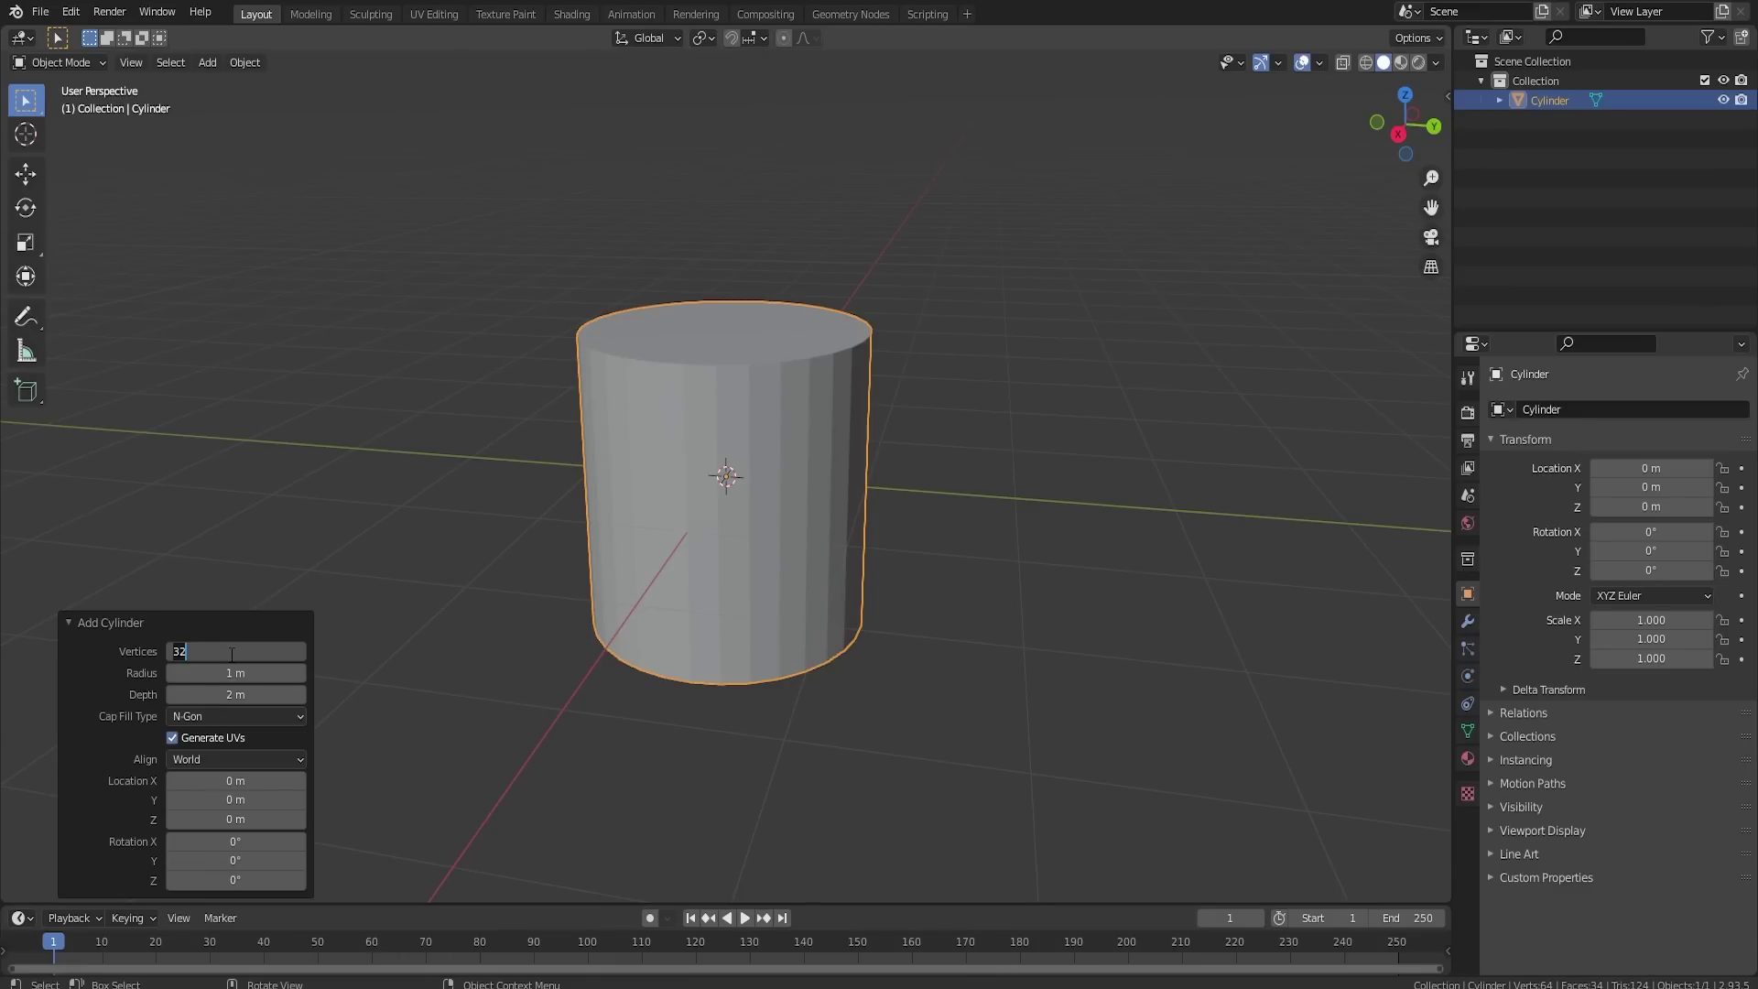
{"action": "type", "text": "16"}
{"action": "key", "text": "Return"}
{"action": "middle_click_drag", "start_coordinate": [879, 373], "coordinate": [877, 536]}
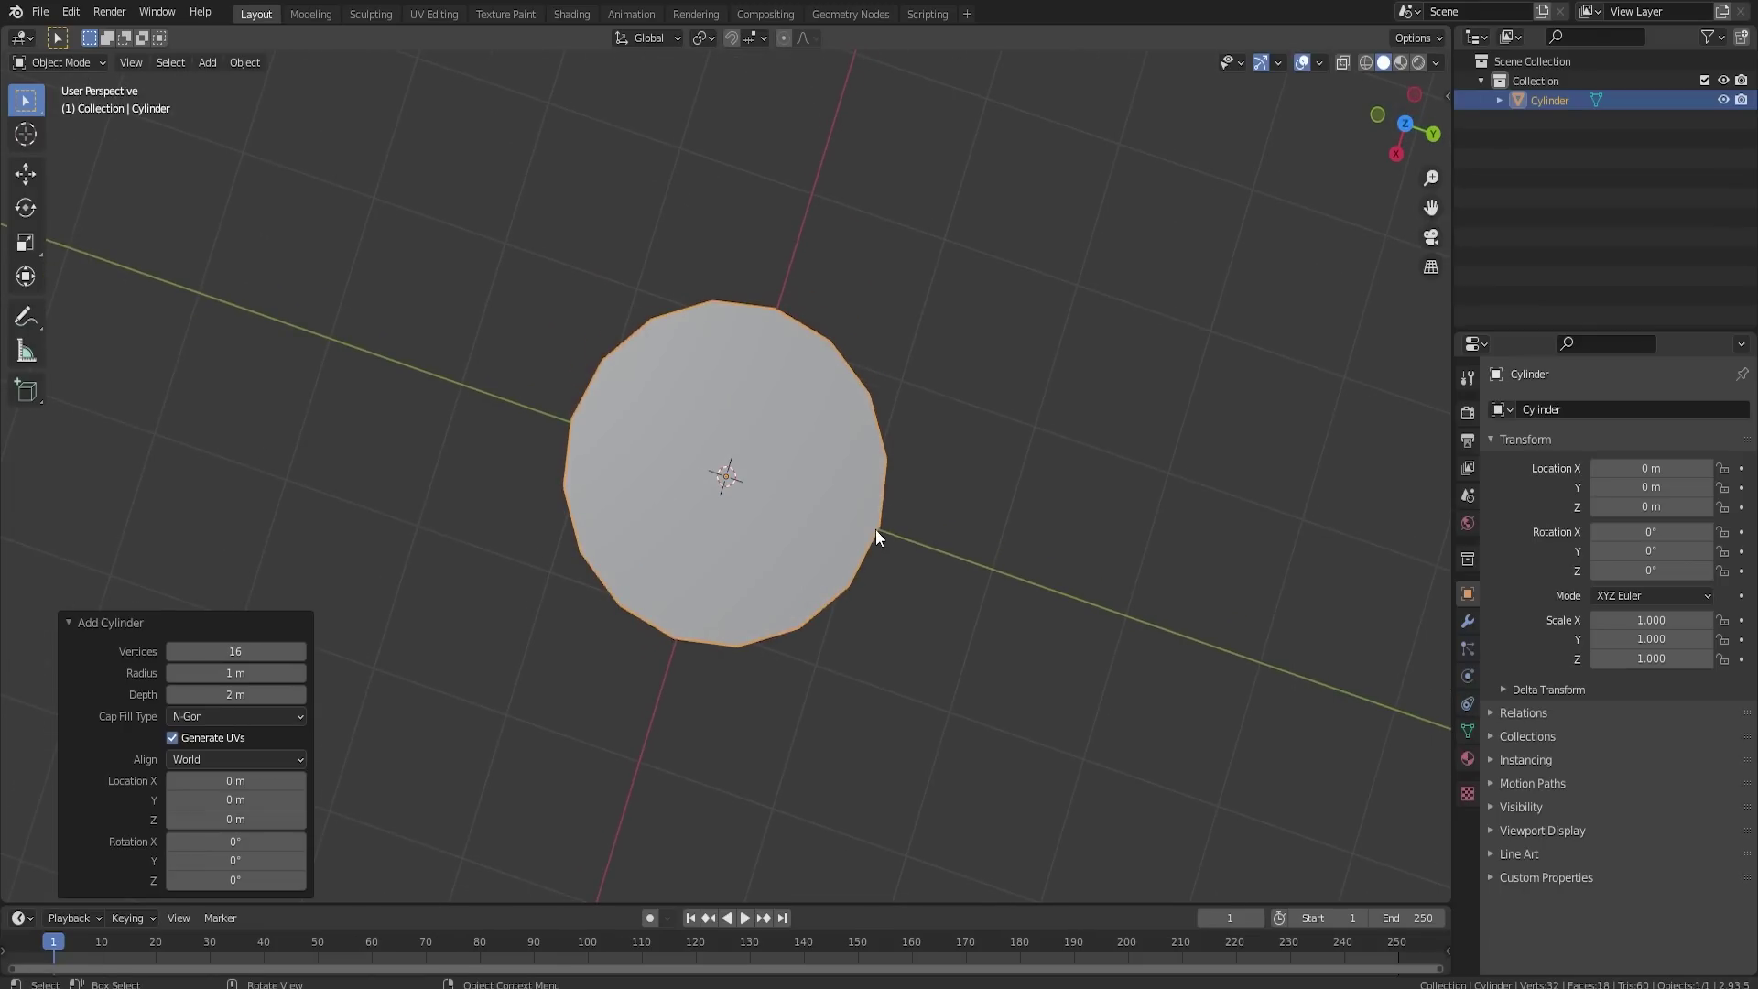
{"action": "left_click", "coordinate": [63, 622]}
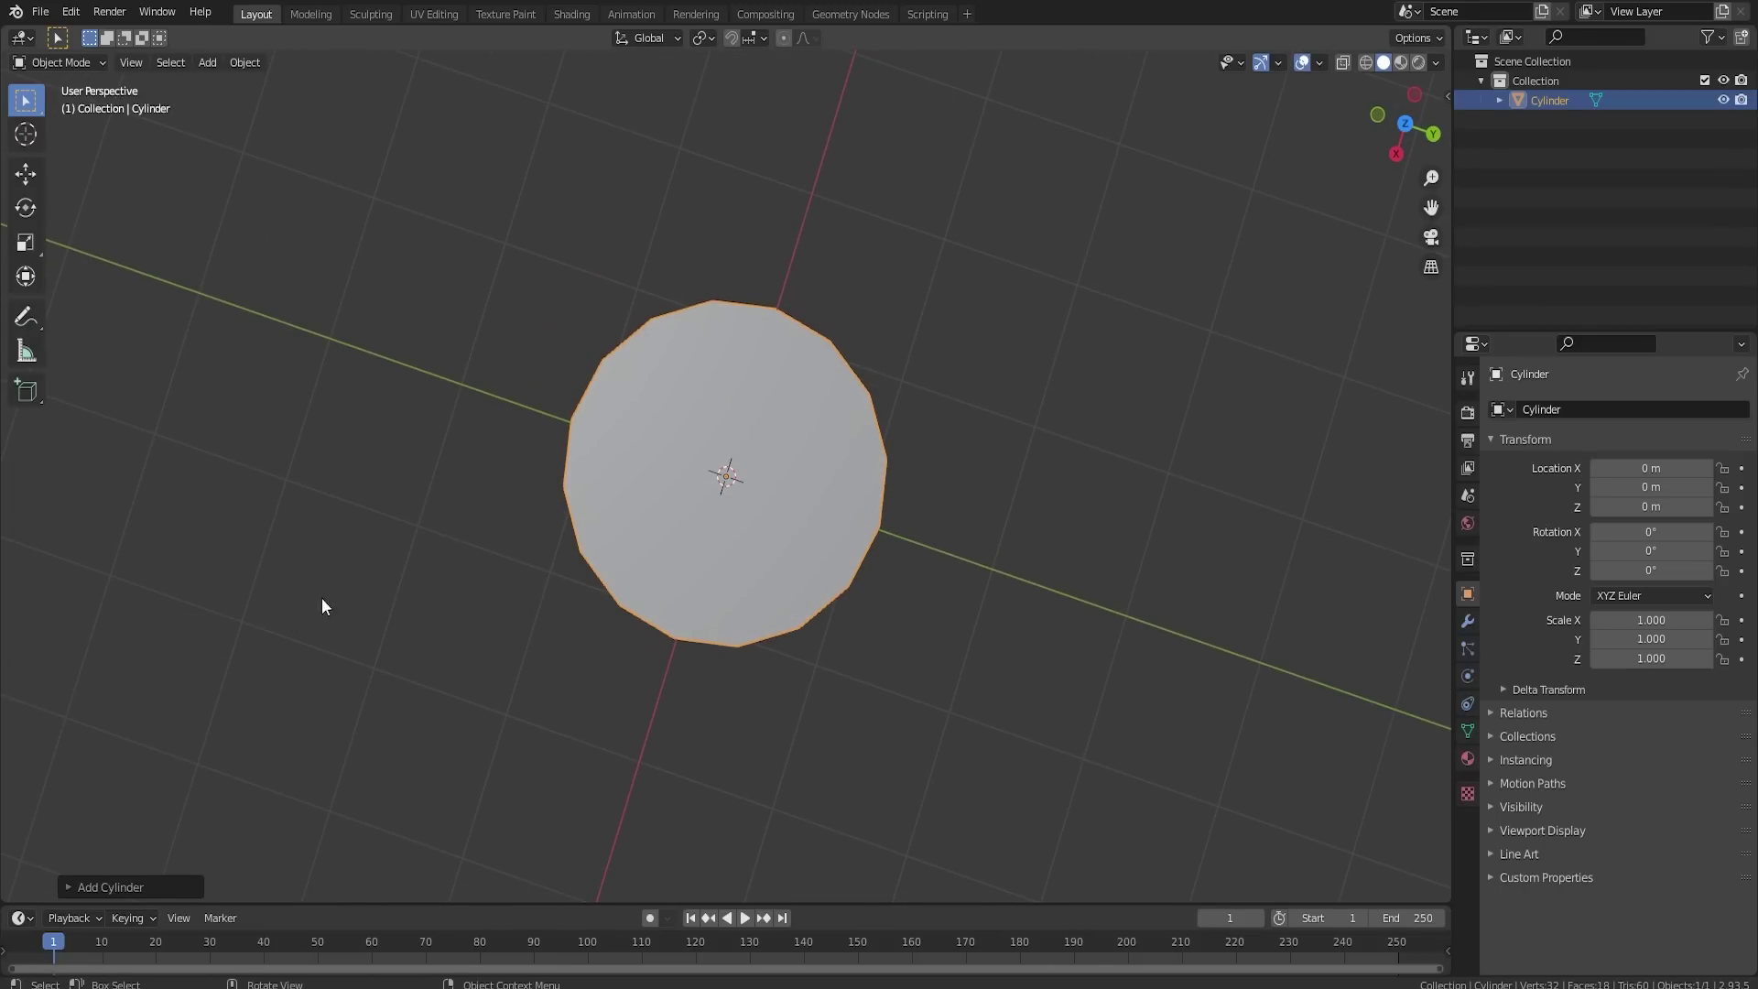
Step: In face editing, select the cylinder's bottom face and raise it along Z to the level of the world origin
{"action": "key", "text": "Tab"}
{"action": "left_click", "coordinate": [156, 62]}
{"action": "middle_click_drag", "start_coordinate": [705, 604], "coordinate": [807, 556]}
{"action": "left_click", "coordinate": [750, 619]}
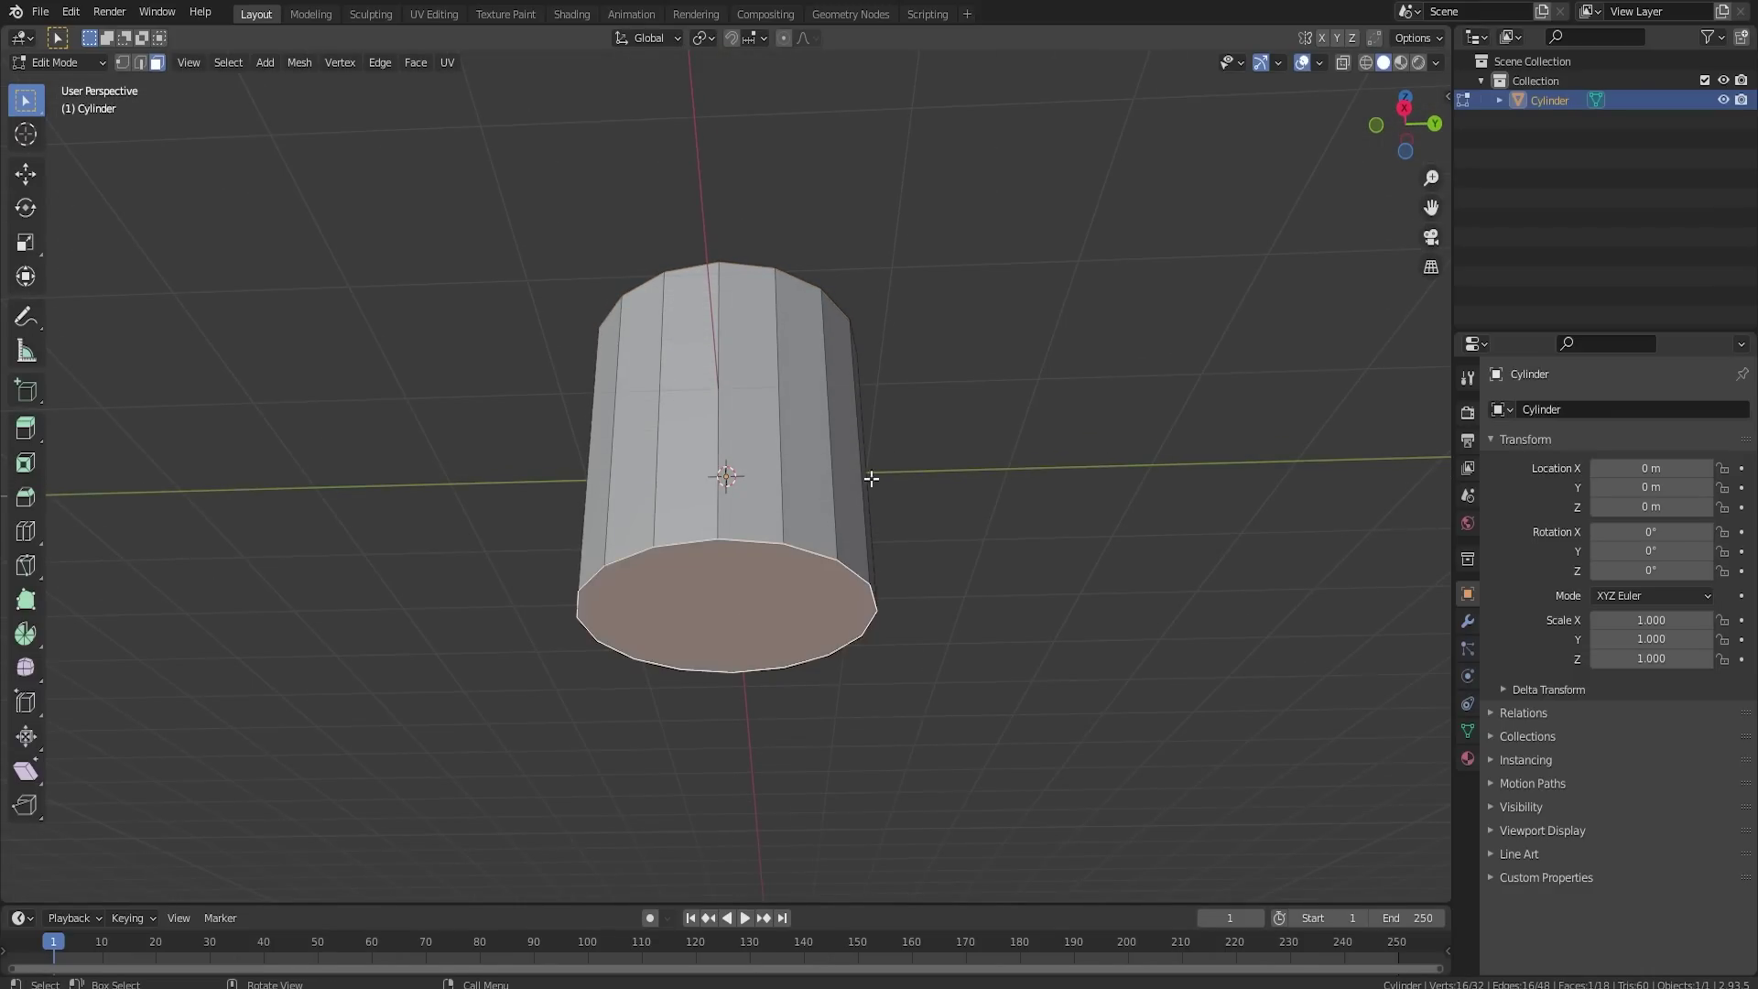
{"action": "scroll", "coordinate": [890, 454], "scroll_direction": "down", "scroll_amount": 1, "text": "alt"}
{"action": "middle_click_drag", "start_coordinate": [890, 454], "coordinate": [1022, 507], "text": "alt"}
{"action": "key", "text": "shift+space"}
{"action": "key", "text": "g"}
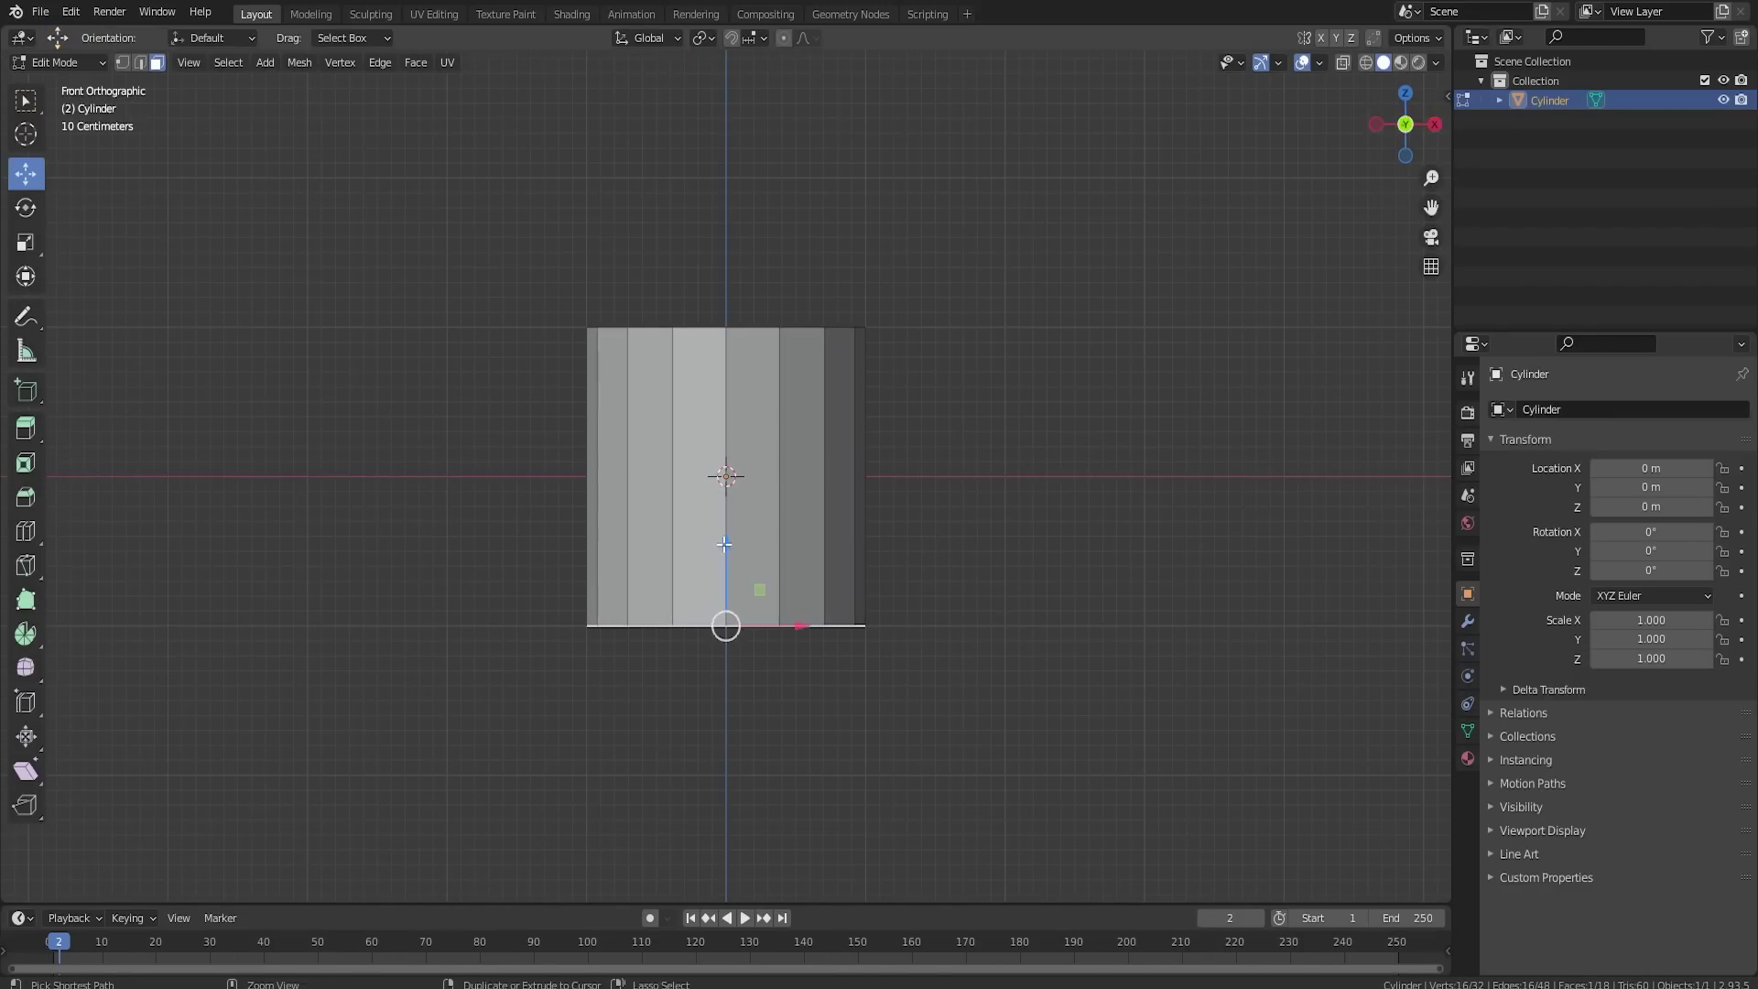
{"action": "left_click_drag", "start_coordinate": [727, 546], "coordinate": [735, 394]}
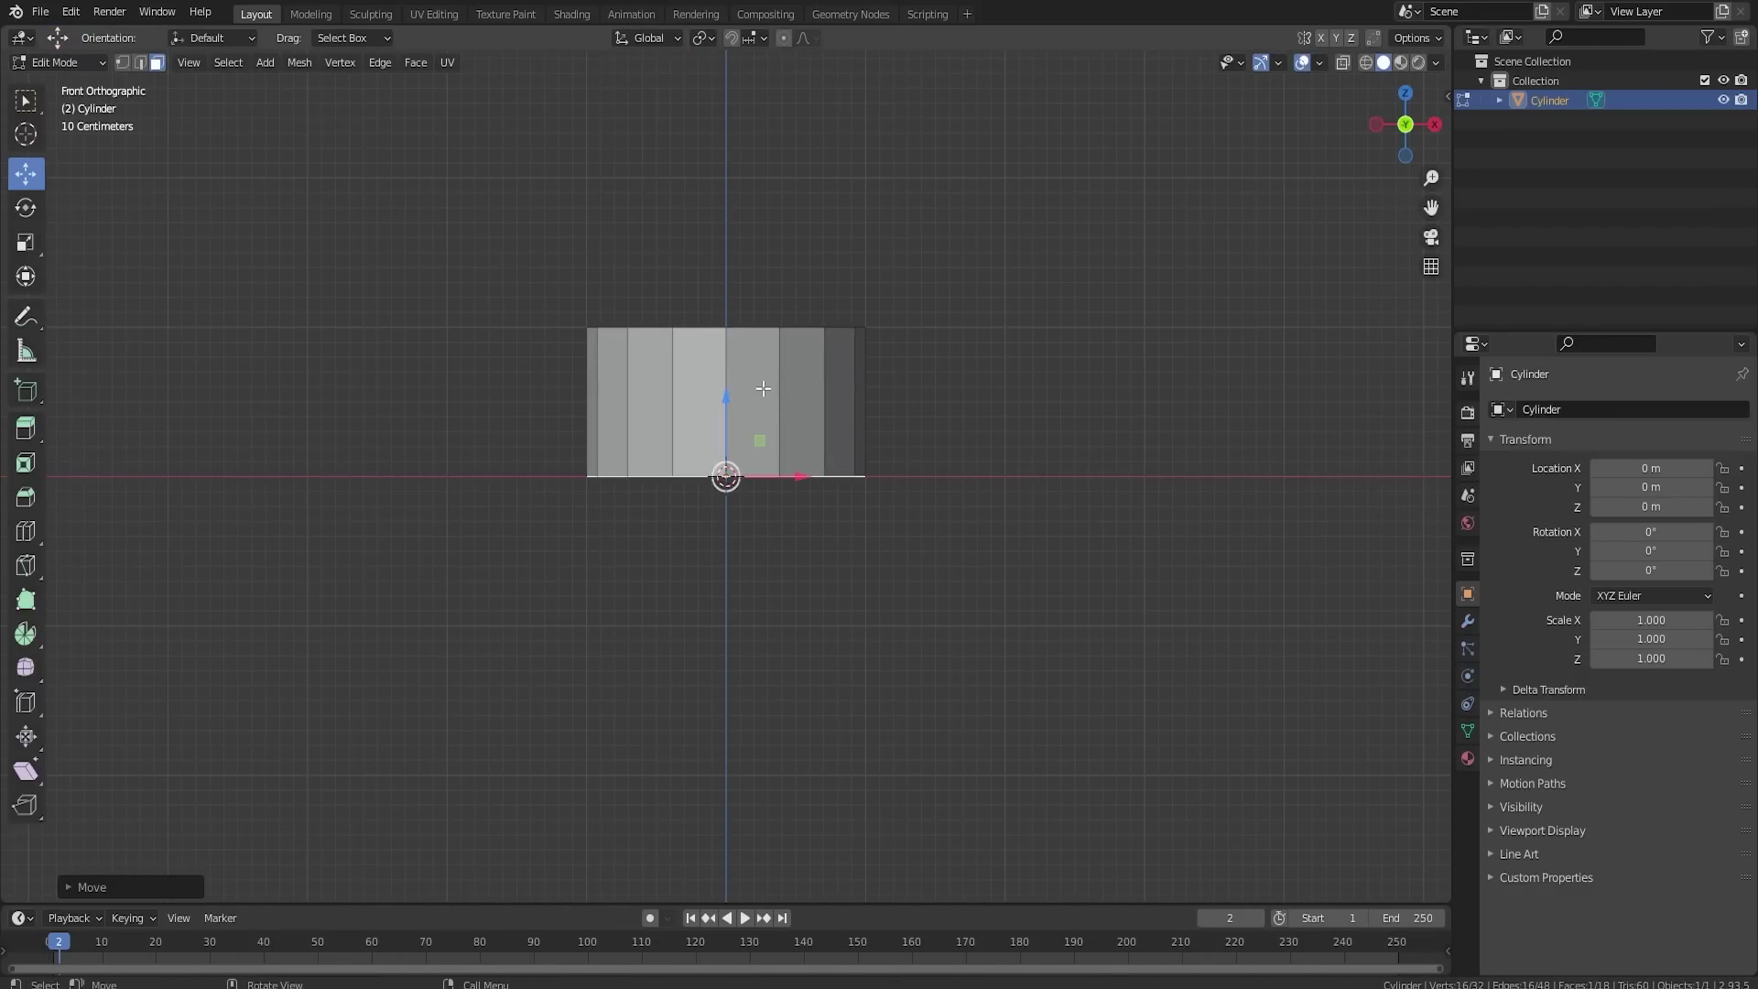
Step: Lower the cylinder's top face along Z to leave a thin disc, and scale that face slightly inward
{"action": "middle_click_drag", "start_coordinate": [788, 405], "coordinate": [778, 475], "text": "shift"}
{"action": "left_click", "coordinate": [779, 472]}
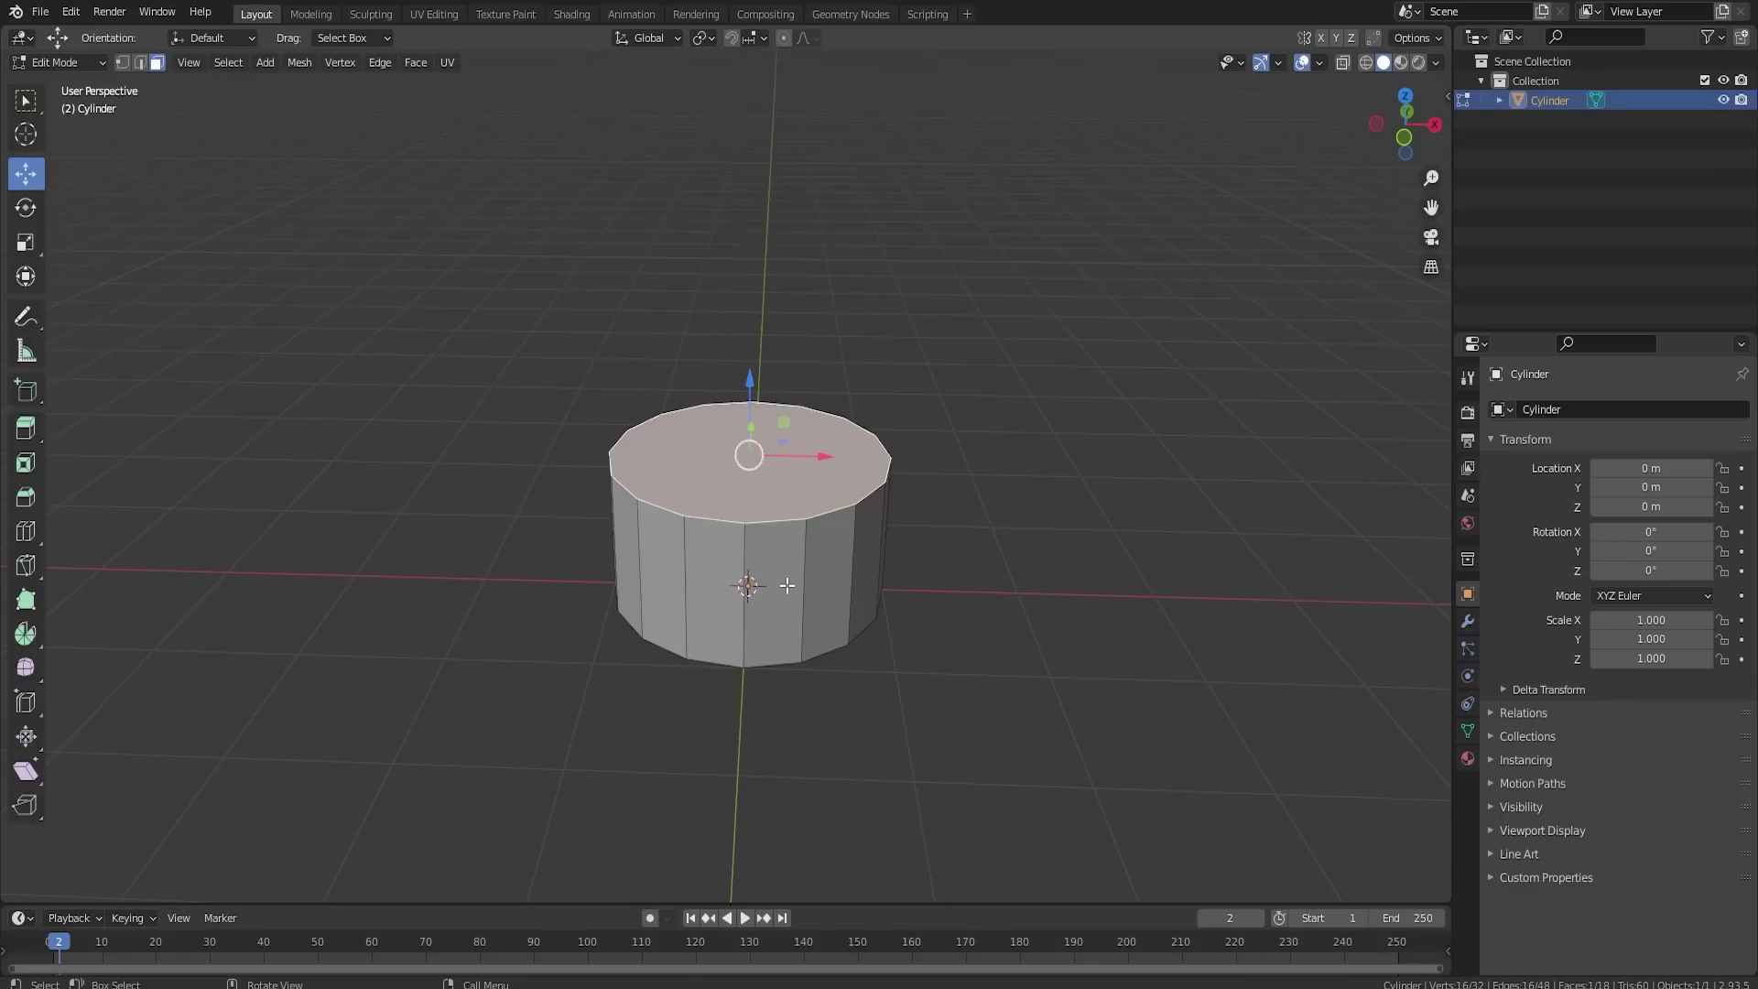
{"action": "middle_click_drag", "start_coordinate": [794, 592], "coordinate": [752, 392]}
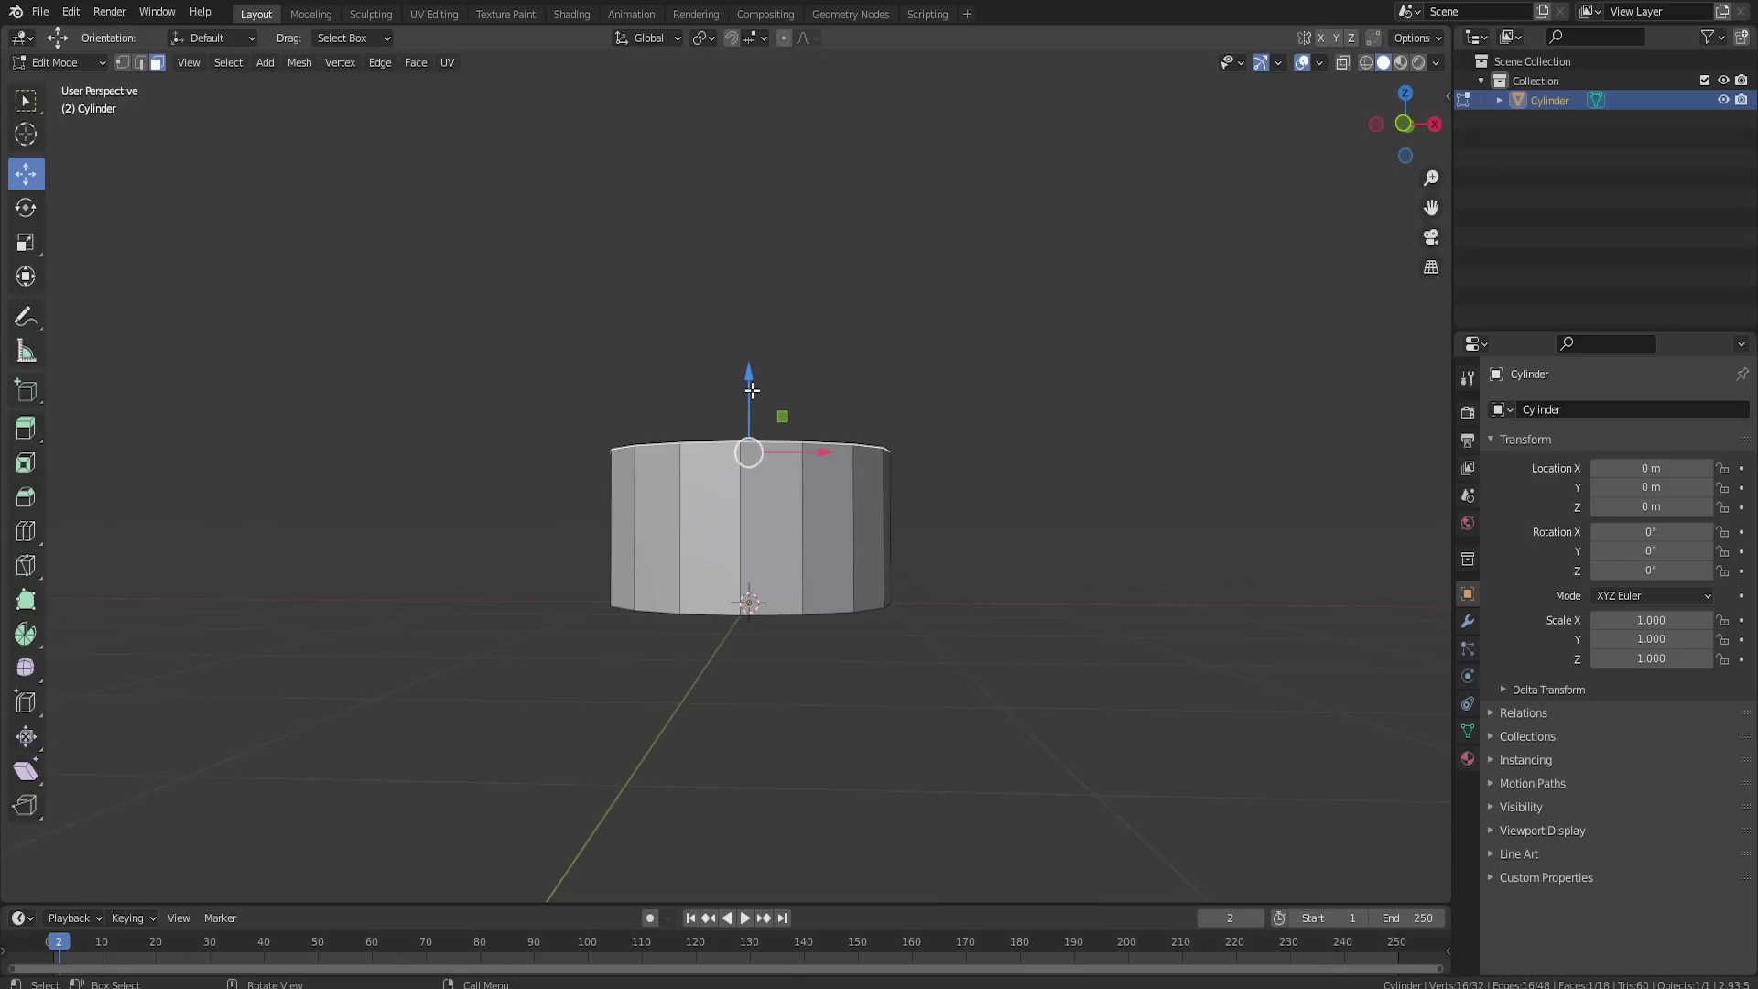
{"action": "left_click_drag", "start_coordinate": [752, 392], "coordinate": [761, 516]}
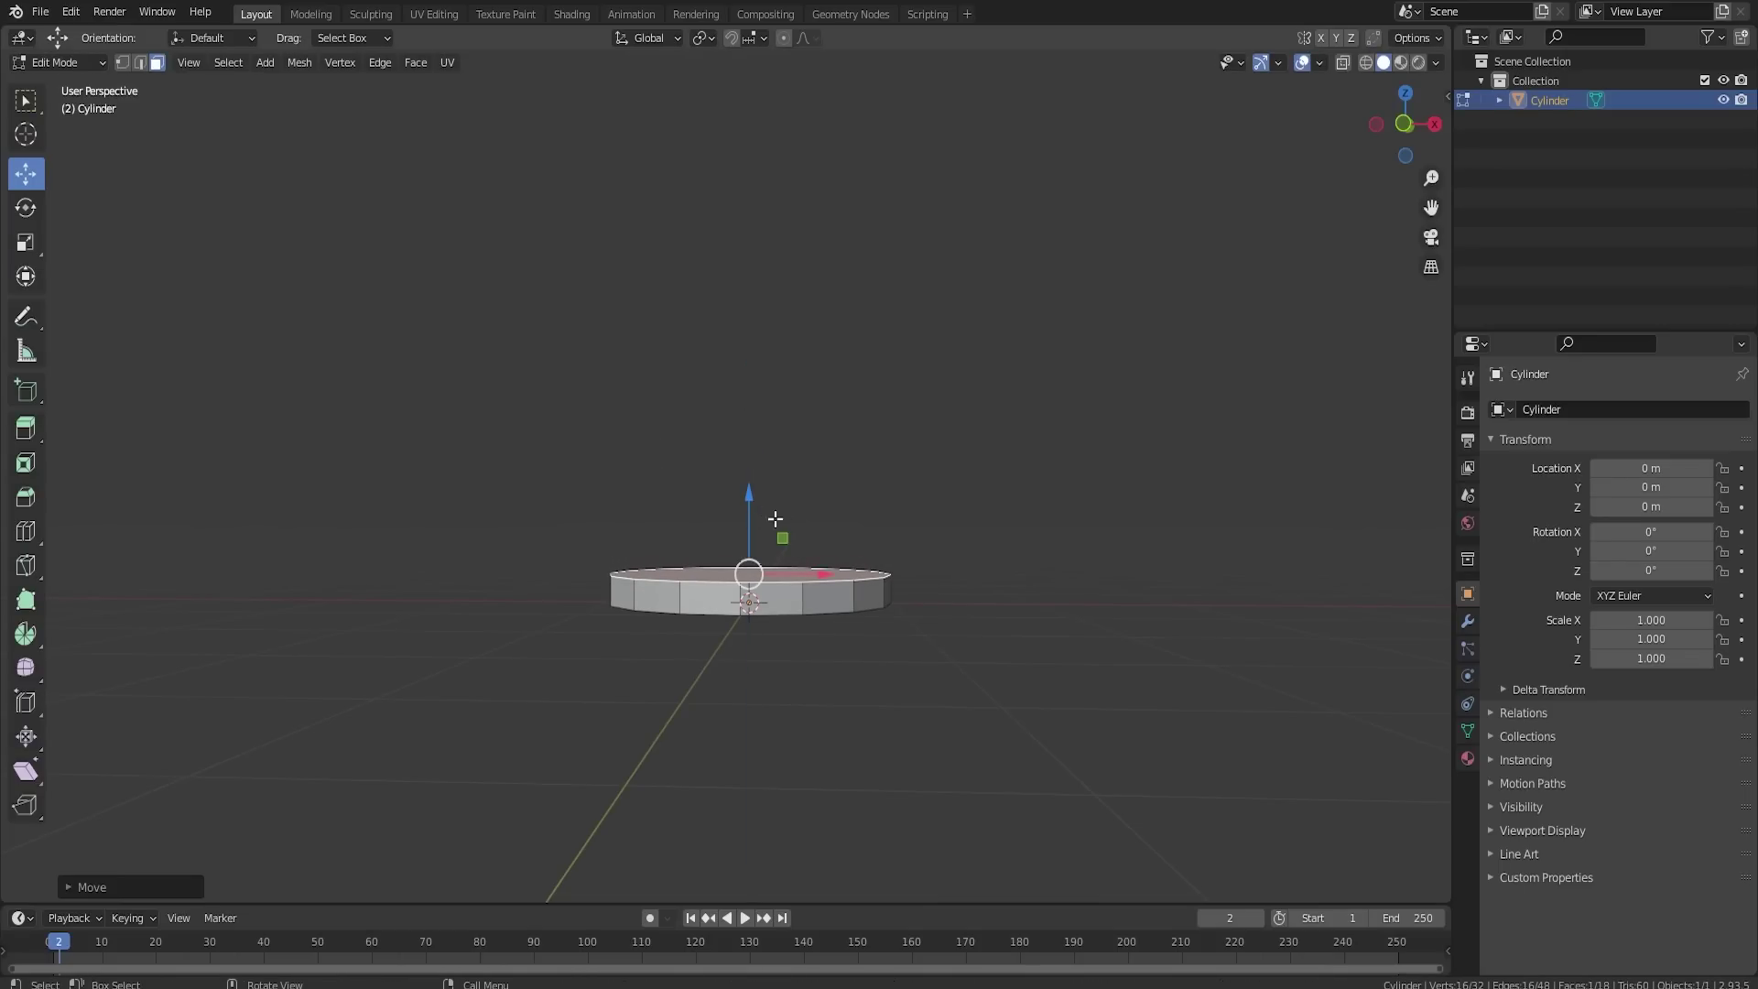
{"action": "key", "text": "s"}
{"action": "left_click", "coordinate": [1067, 625]}
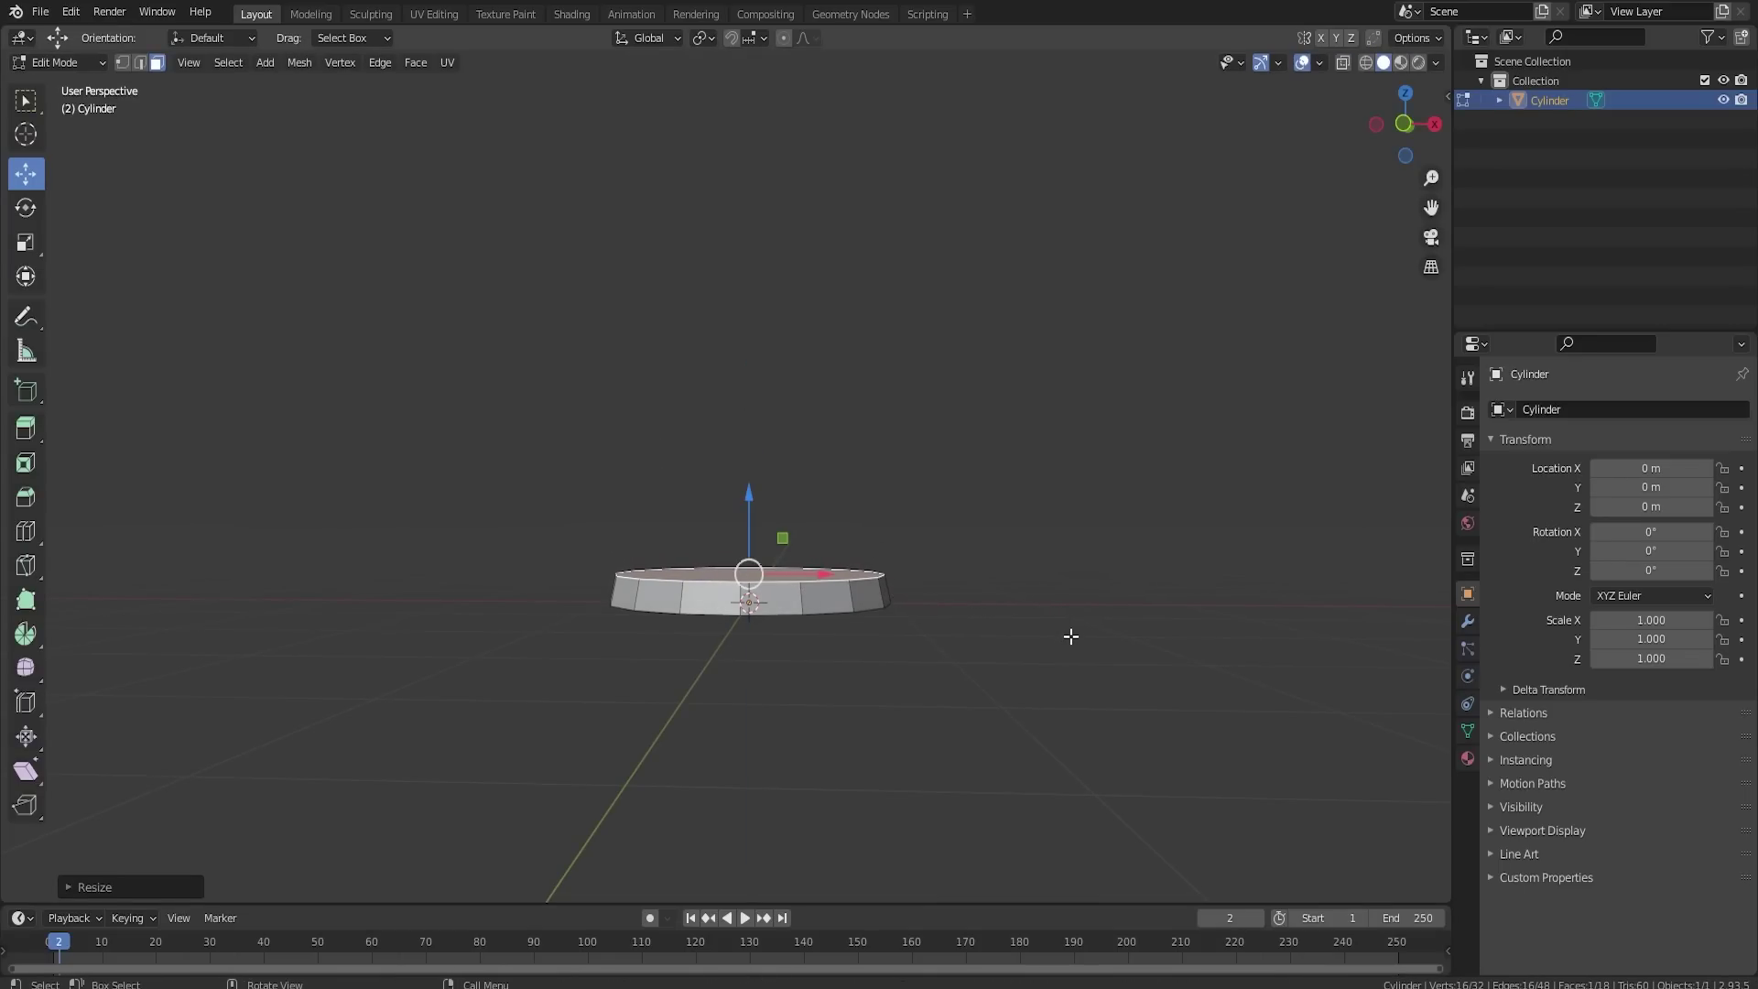
Step: Inset the disc's top face slightly and extrude it up a short distance to form a narrow groove wall
{"action": "key", "text": "i"}
{"action": "left_click", "coordinate": [1076, 646]}
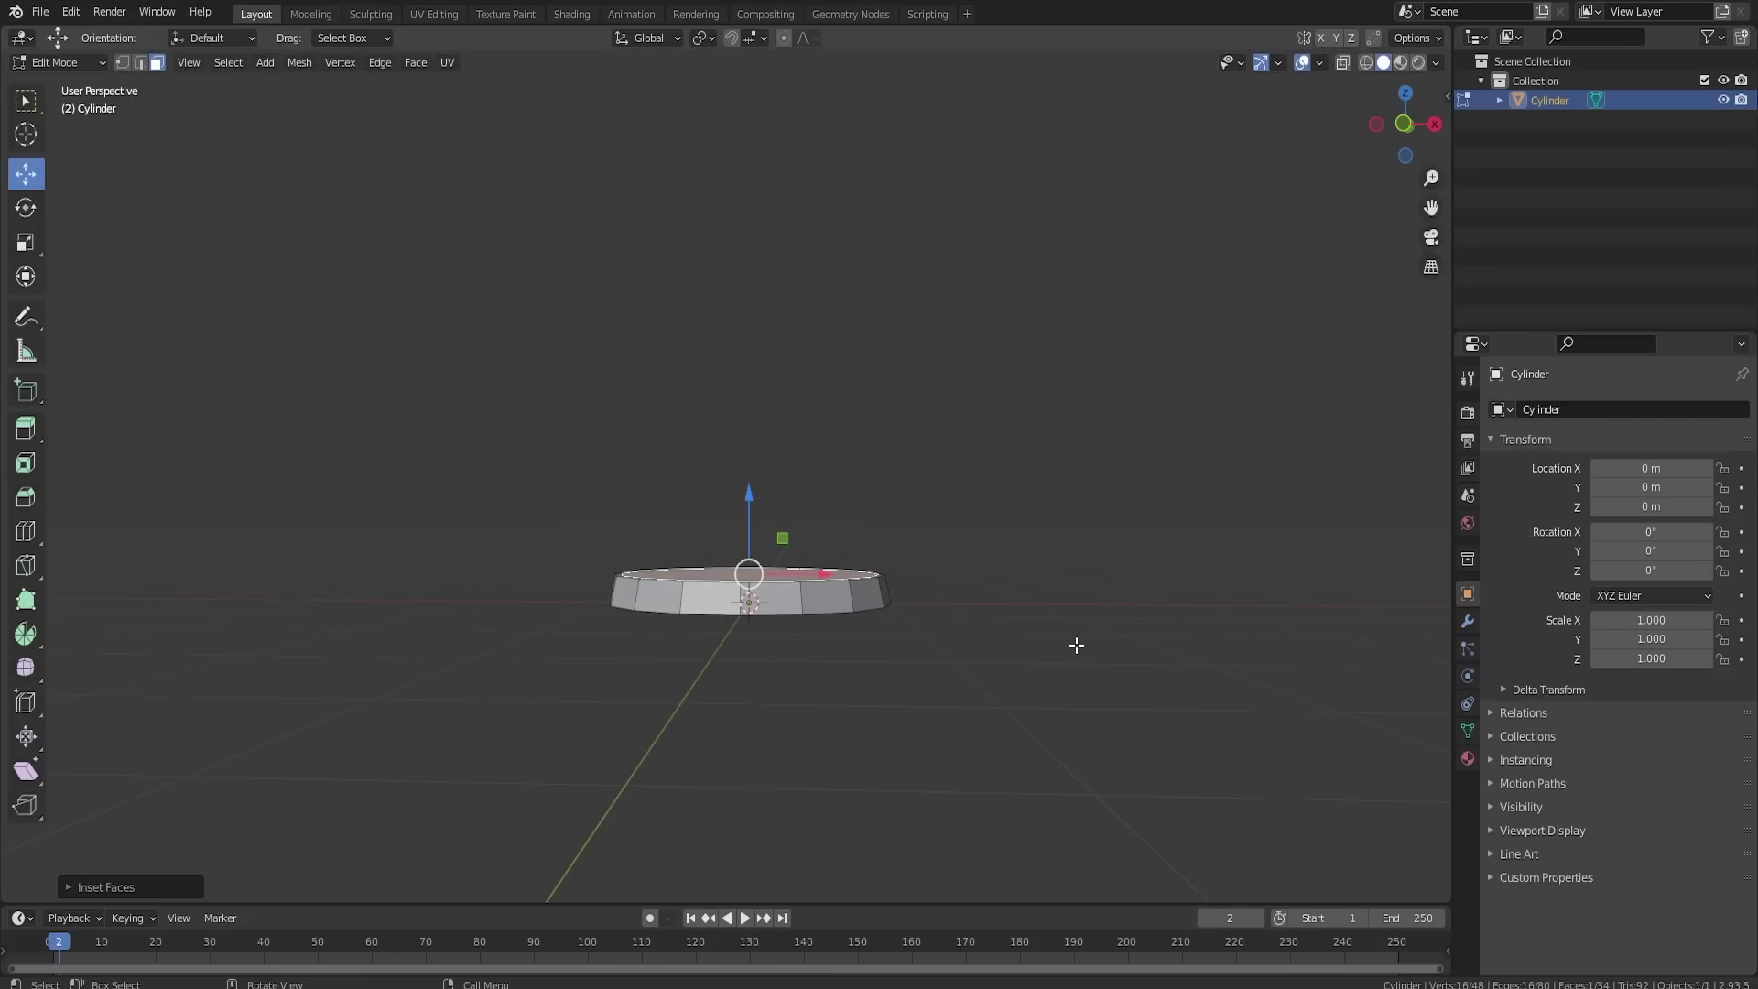
{"action": "key", "text": "e"}
{"action": "left_click", "coordinate": [1068, 640]}
Step: Extrude and scale the groove's top face slightly outward, and extrude it upward to form a second, wider band
{"action": "key", "text": "e"}
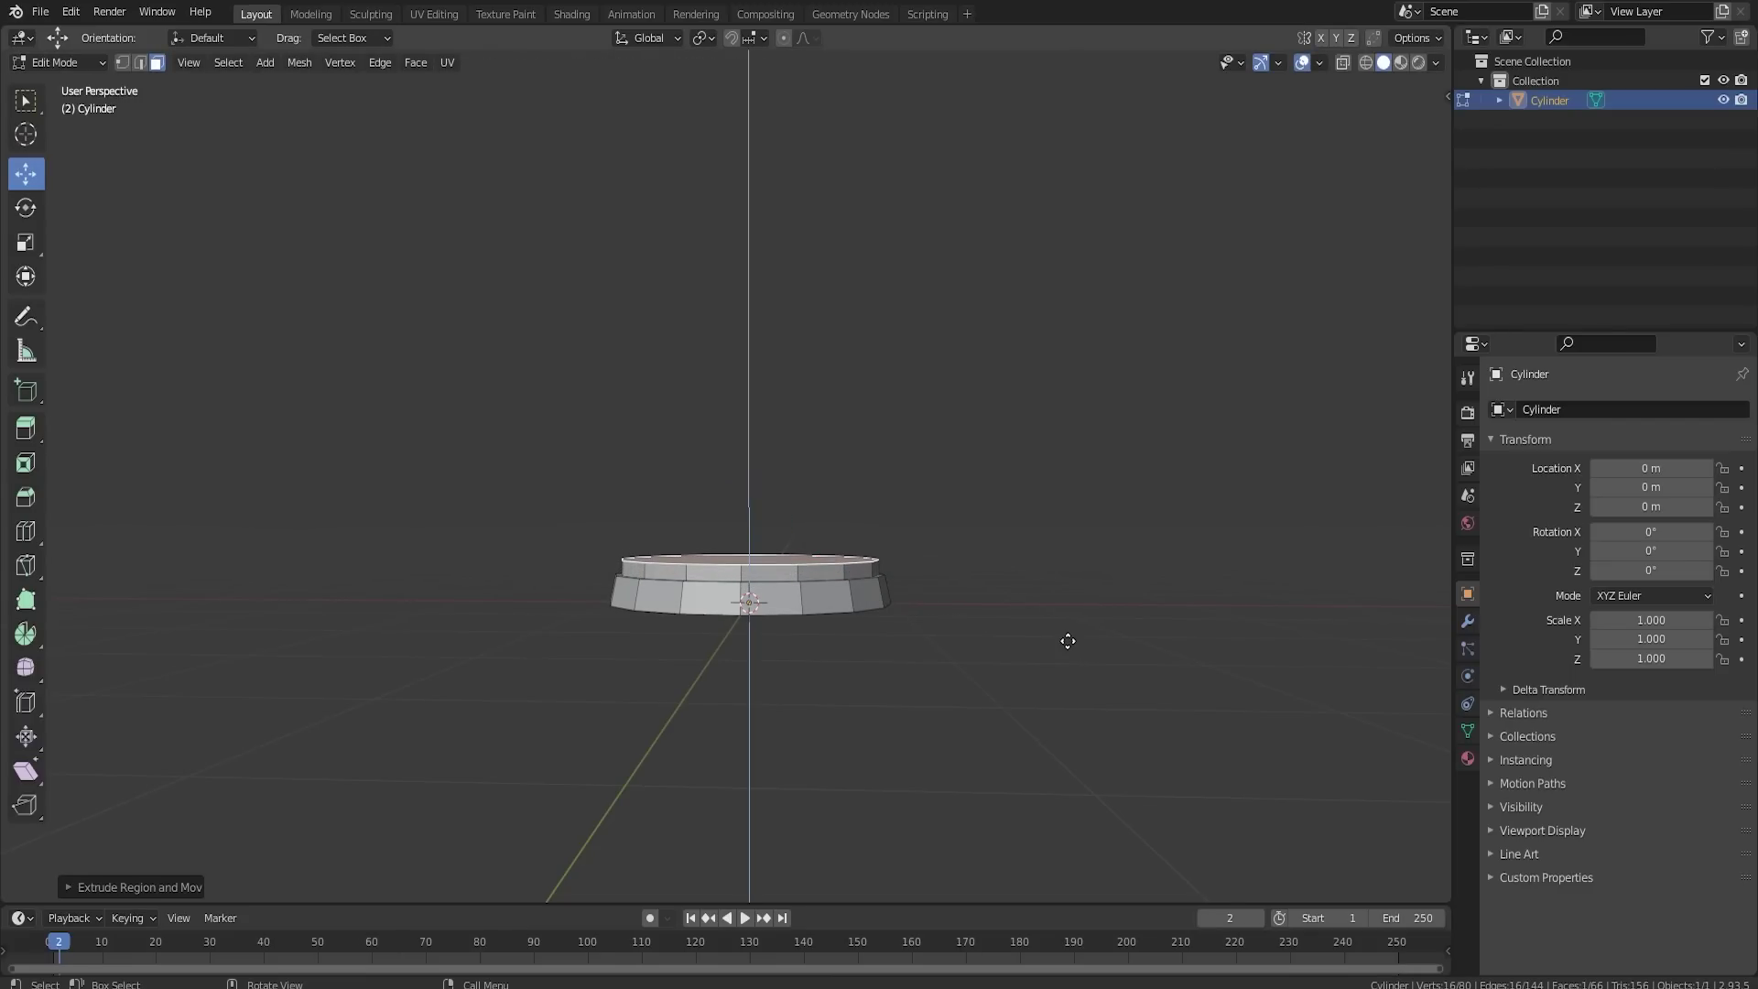
{"action": "key", "text": "s"}
{"action": "left_click", "coordinate": [1078, 641]}
{"action": "key", "text": "e"}
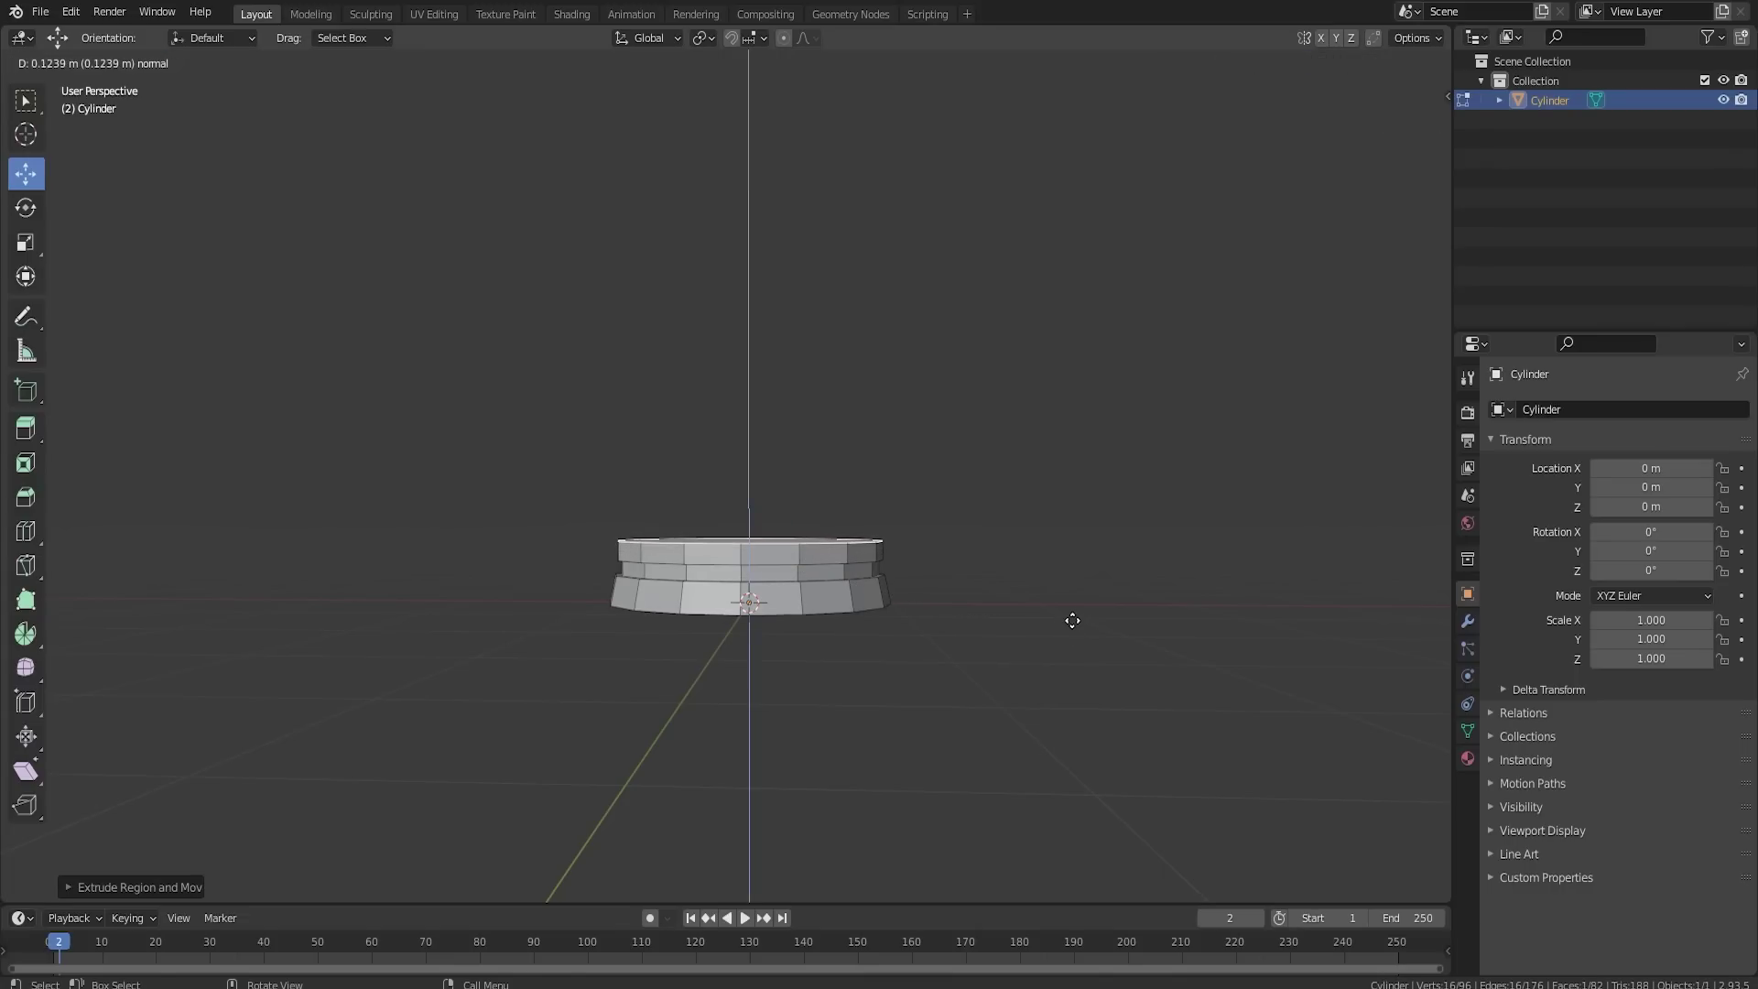
{"action": "left_click", "coordinate": [1071, 601]}
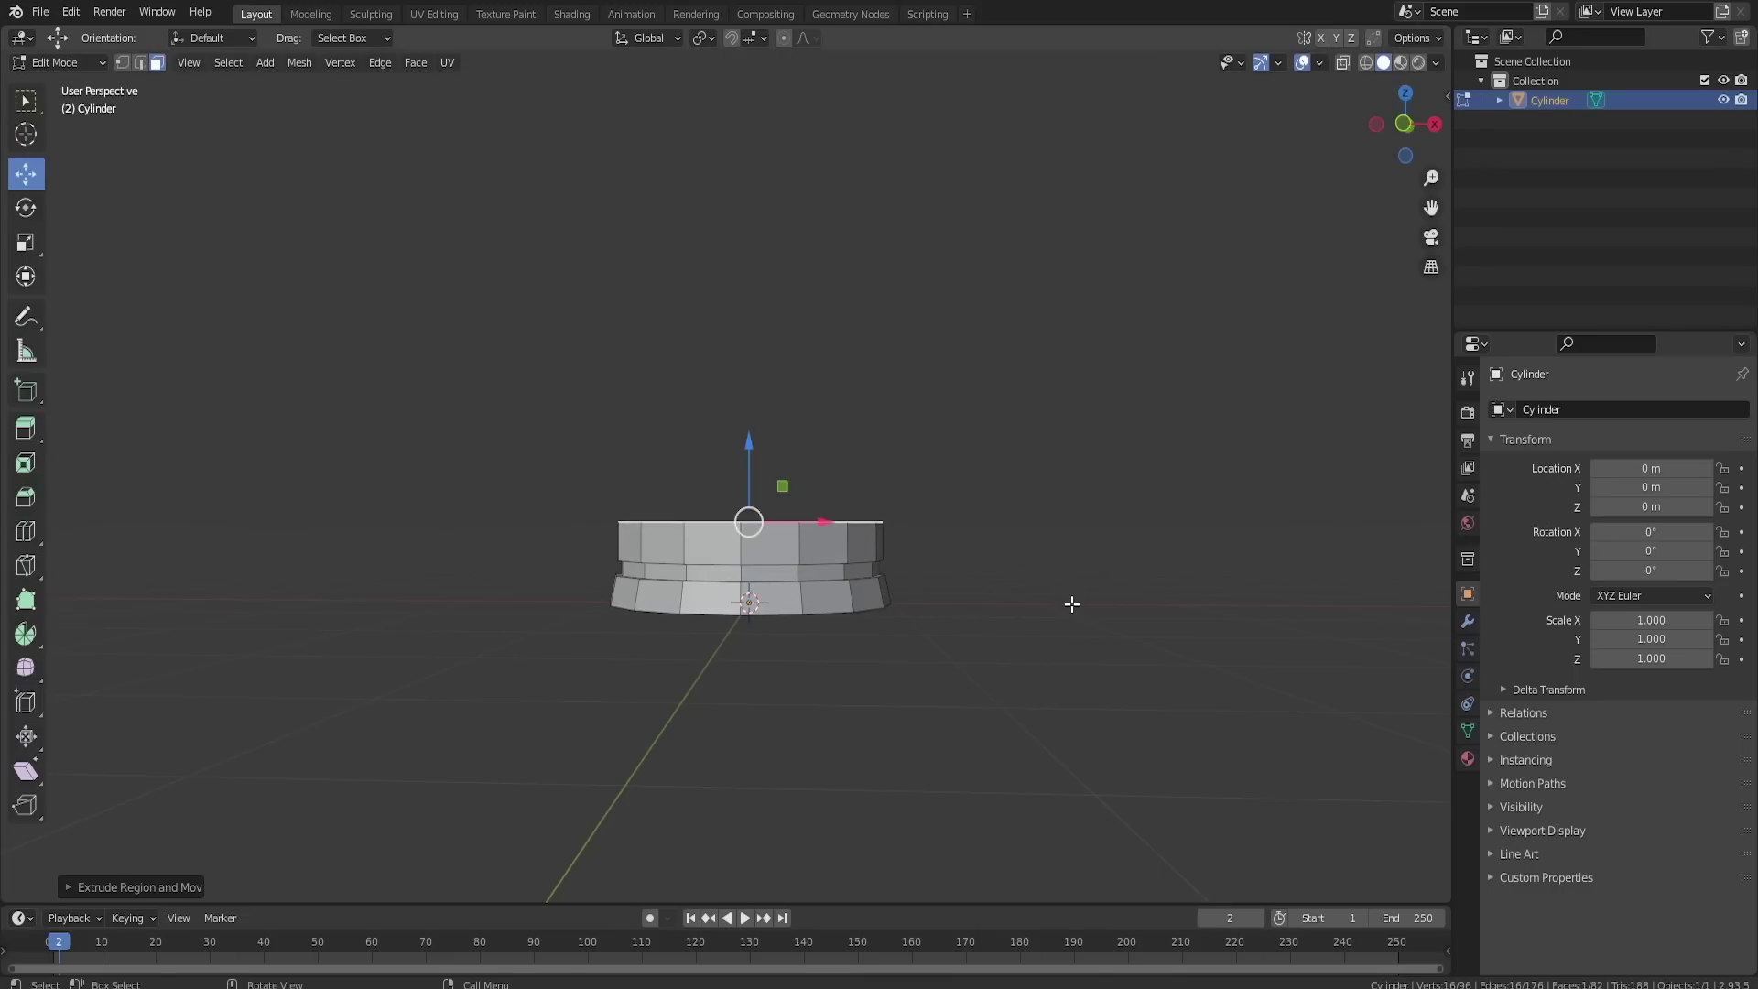
Step: Inset the second band's top face by about 0.06 m and extrude it up slightly as another groove
{"action": "middle_click_drag", "start_coordinate": [1072, 601], "coordinate": [1132, 666]}
{"action": "key", "text": "i"}
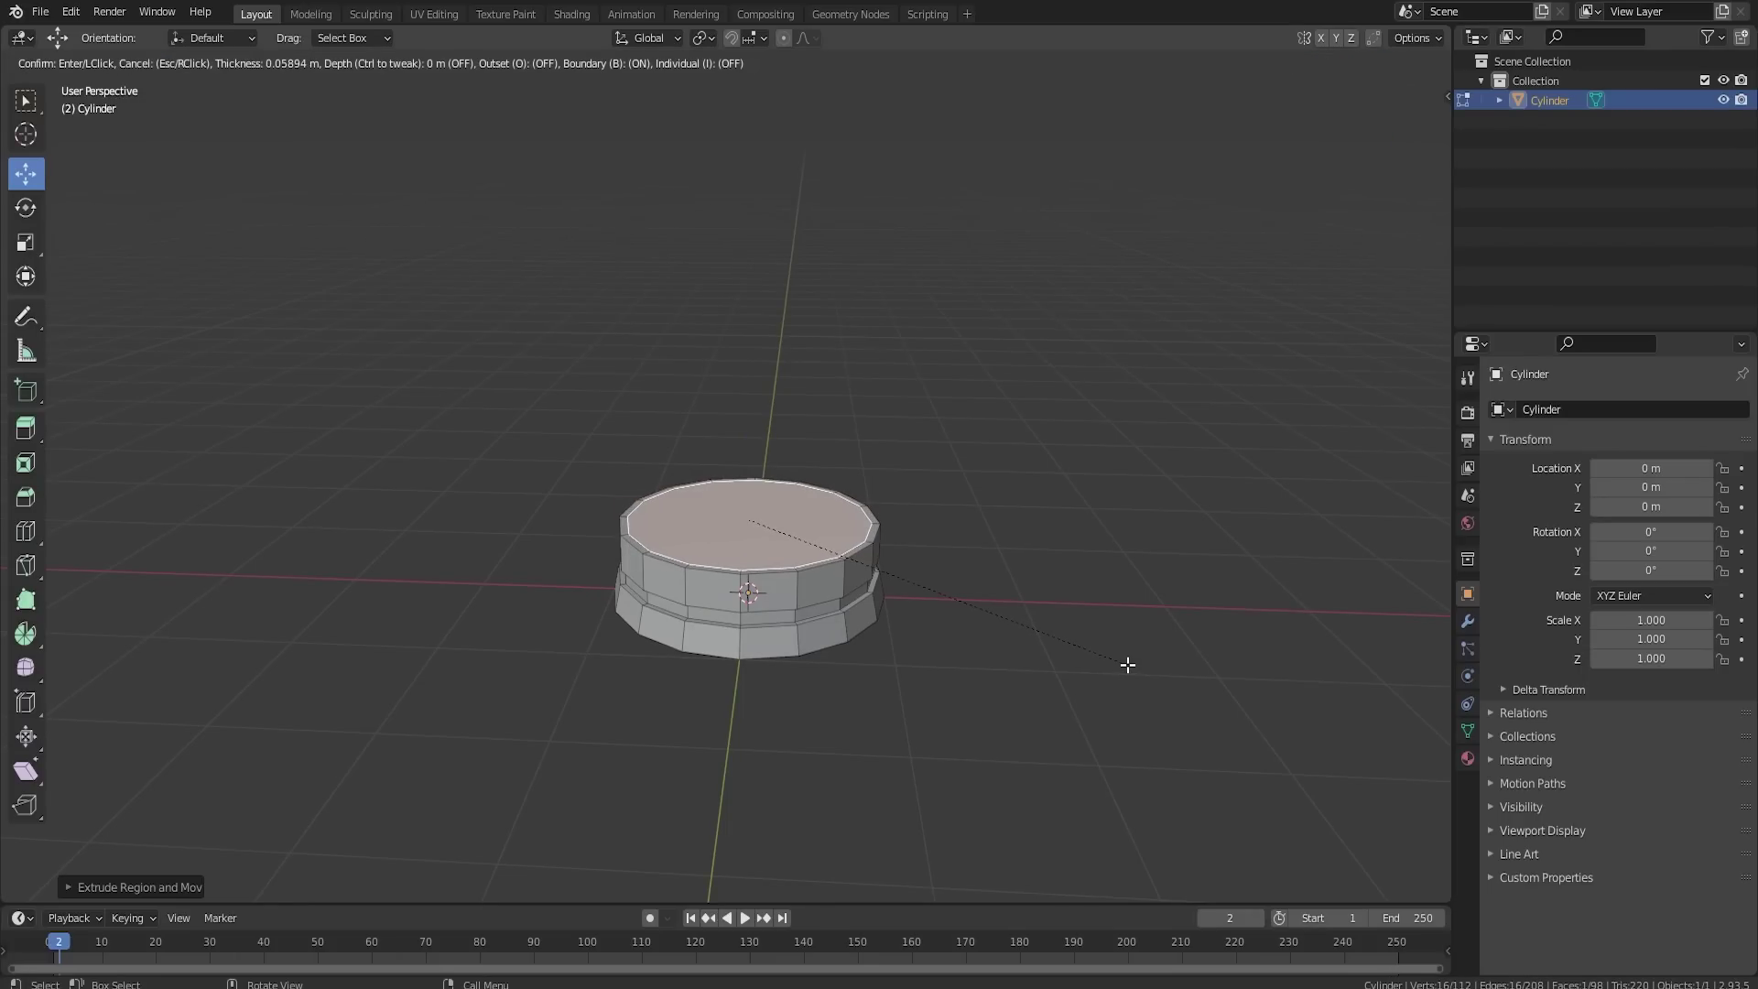
{"action": "left_click", "coordinate": [1128, 664]}
{"action": "key", "text": "e"}
{"action": "left_click", "coordinate": [1127, 653]}
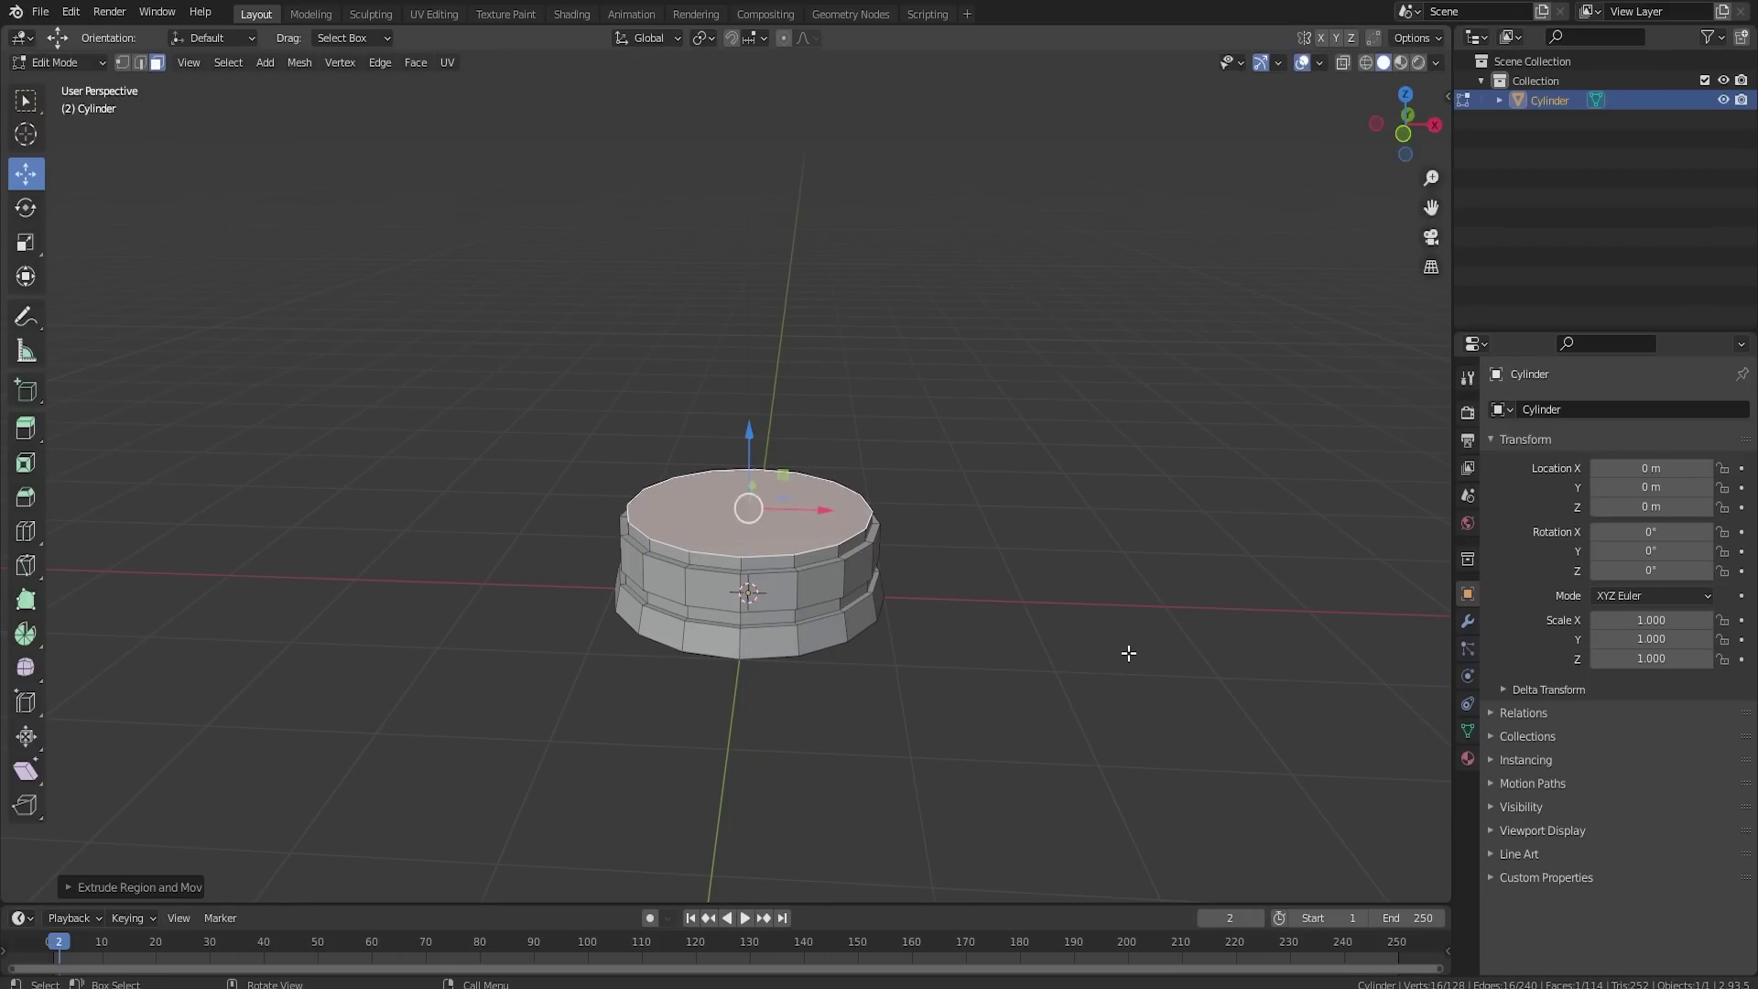
Step: Extrude and widen the second groove's top face, and extrude it up about 0.23 m to form a third band
{"action": "key", "text": "e"}
{"action": "key", "text": "s"}
{"action": "left_click", "coordinate": [1148, 653]}
{"action": "key", "text": "e"}
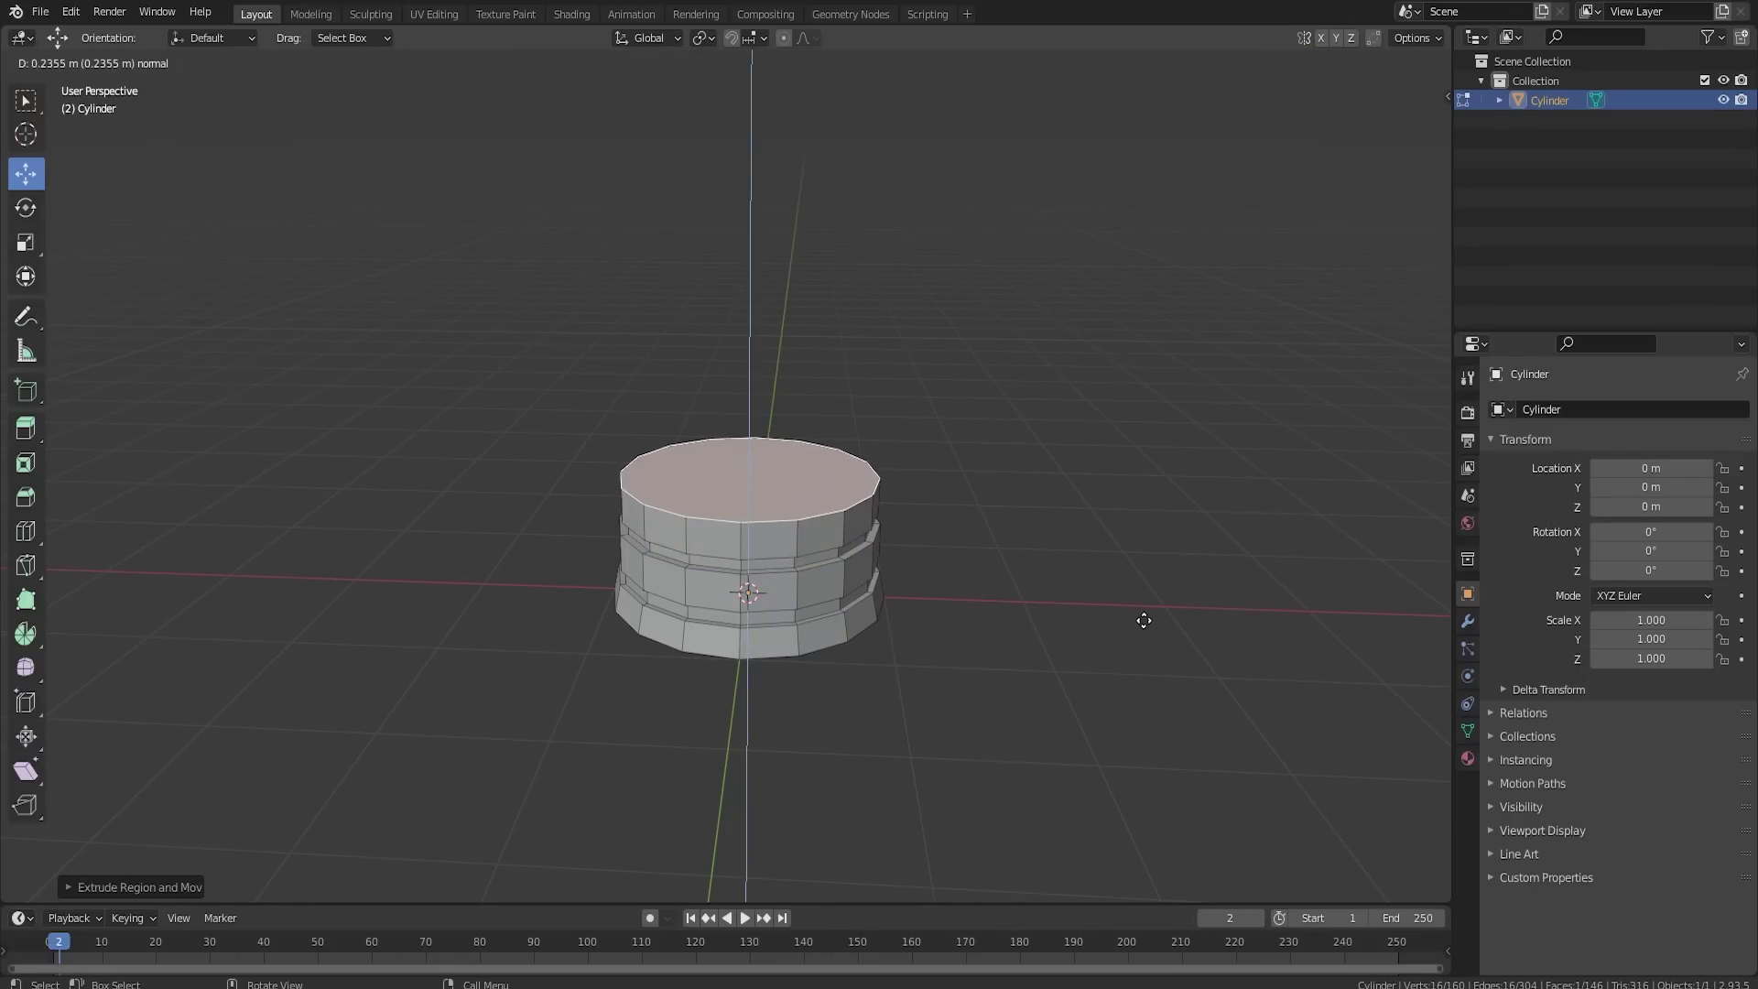
{"action": "left_click", "coordinate": [1142, 623]}
Step: Lower the third band's top face along Z and scale it inward to about 0.91
{"action": "middle_click_drag", "start_coordinate": [1142, 624], "coordinate": [756, 442]}
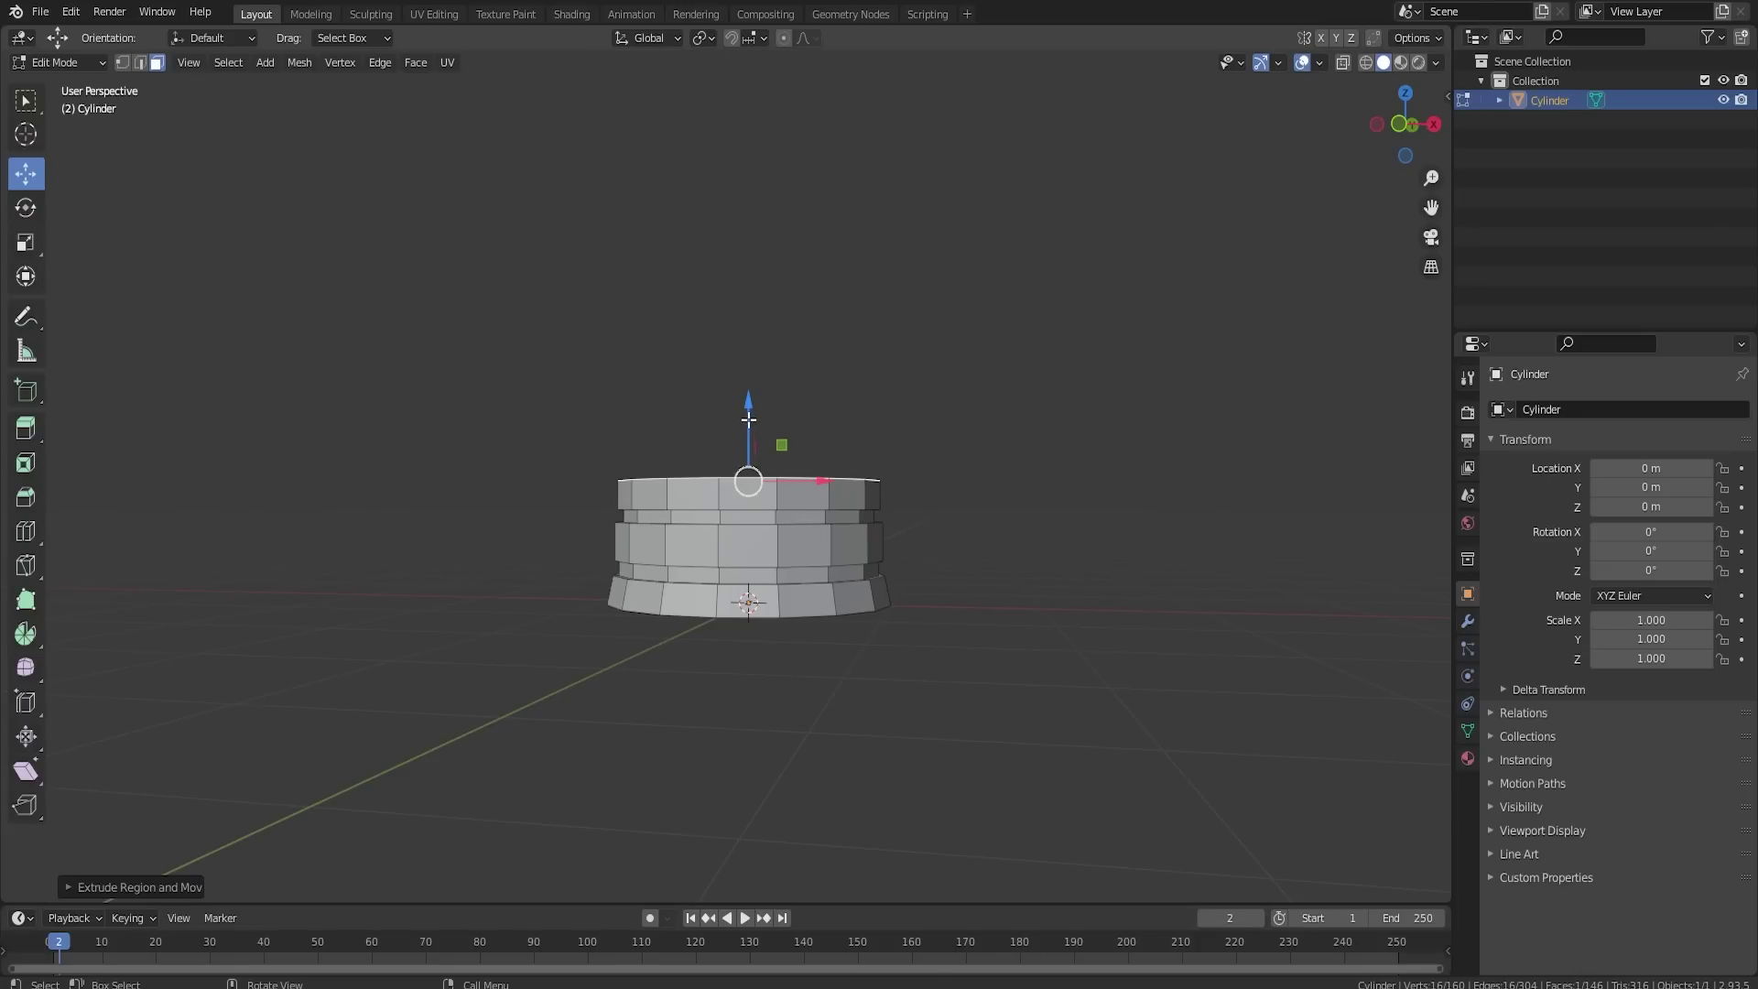
{"action": "left_click_drag", "start_coordinate": [748, 420], "coordinate": [748, 434]}
{"action": "key", "text": "s"}
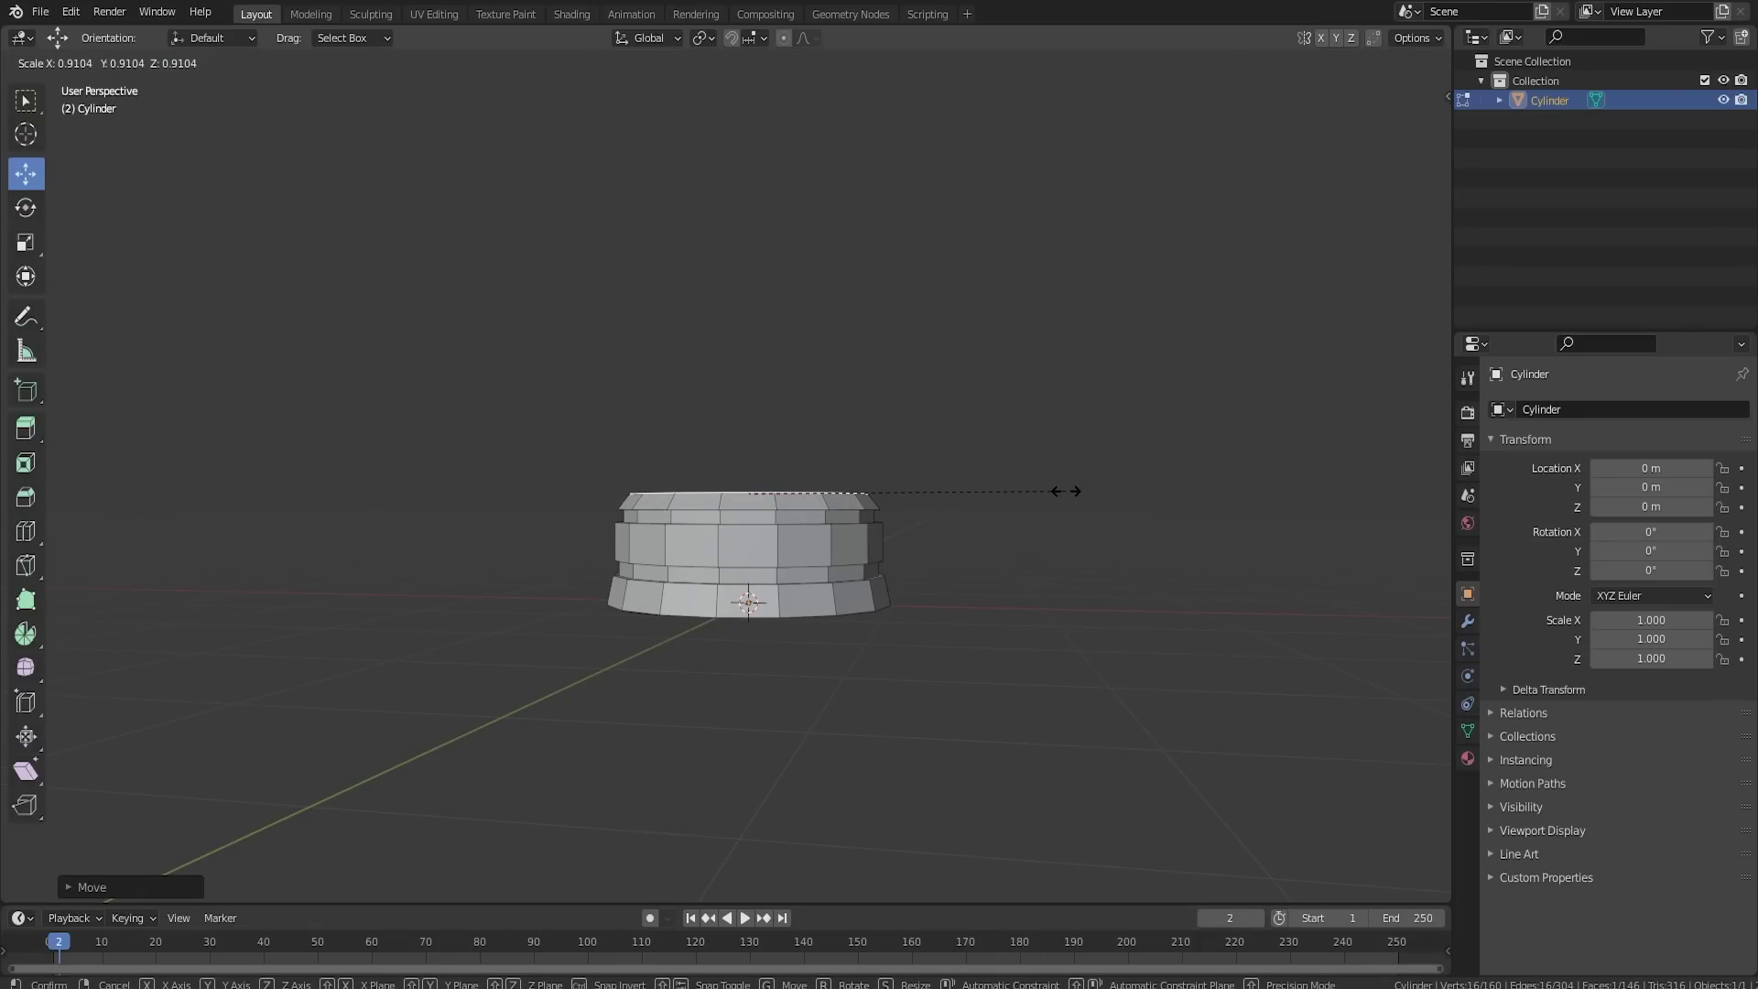
{"action": "left_click", "coordinate": [1065, 491]}
Step: Raise the third band's top face, add an edge loop around the band, and scale the loop outward to about 1.04
{"action": "key", "text": "ctrl+r"}
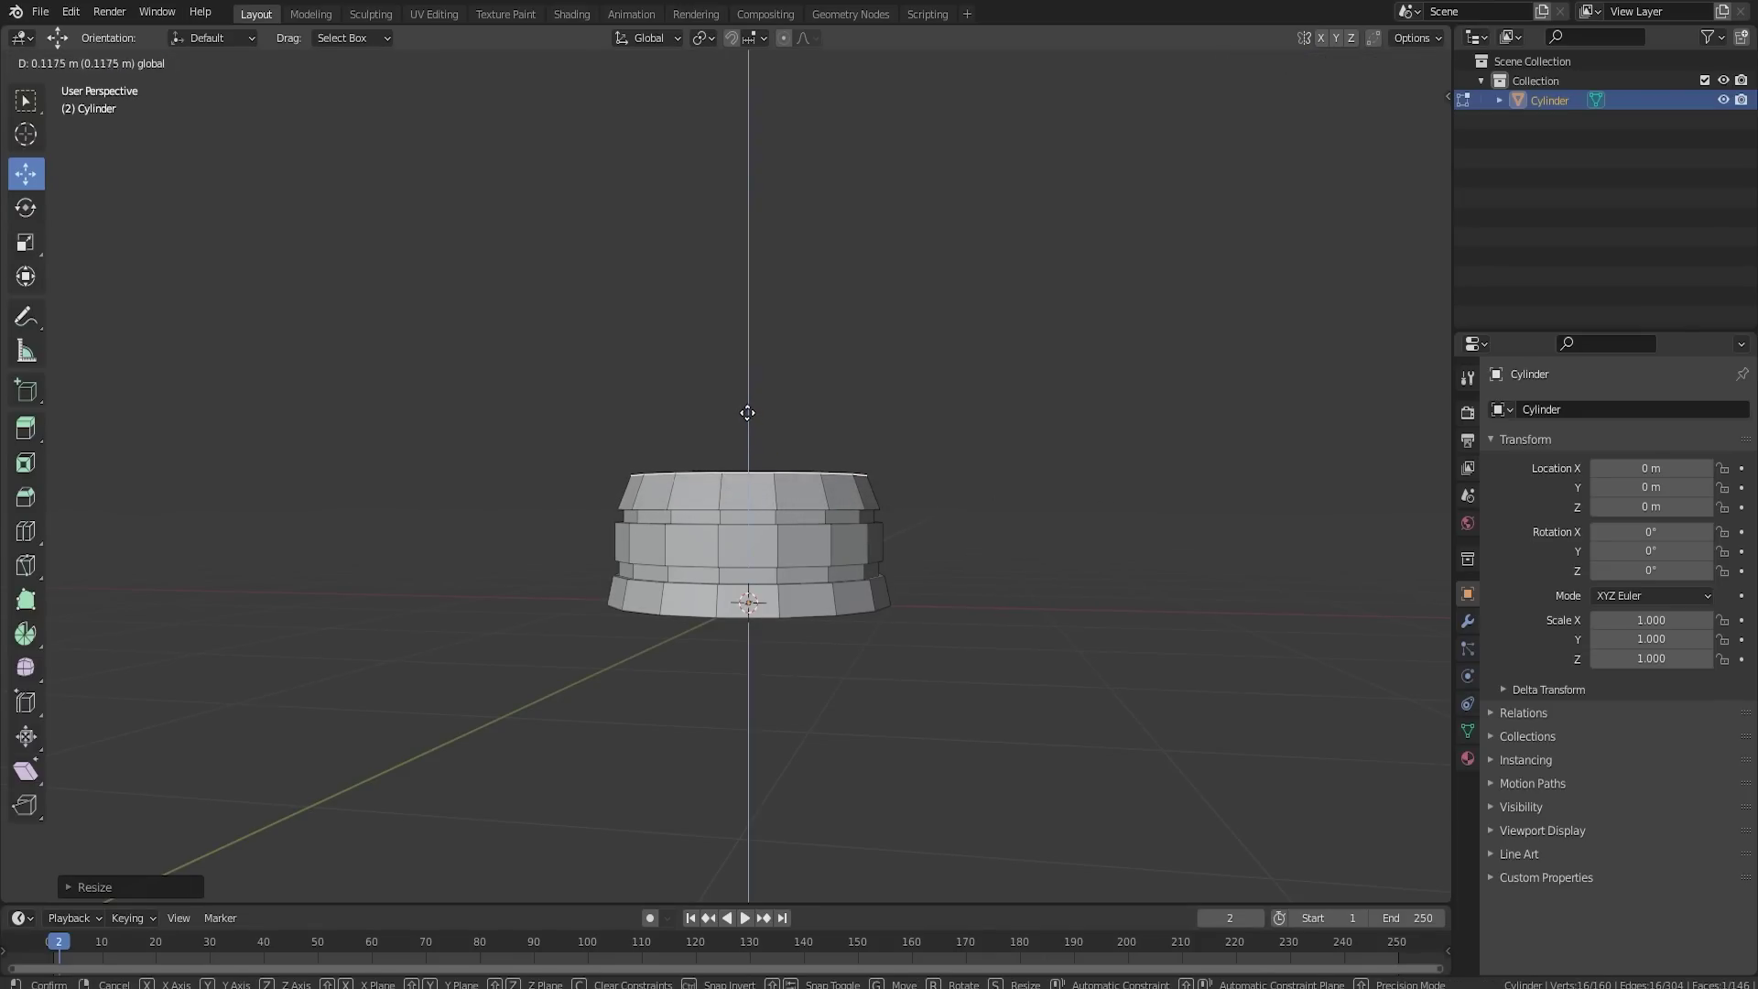
{"action": "left_click", "coordinate": [850, 502]}
{"action": "key", "text": "s"}
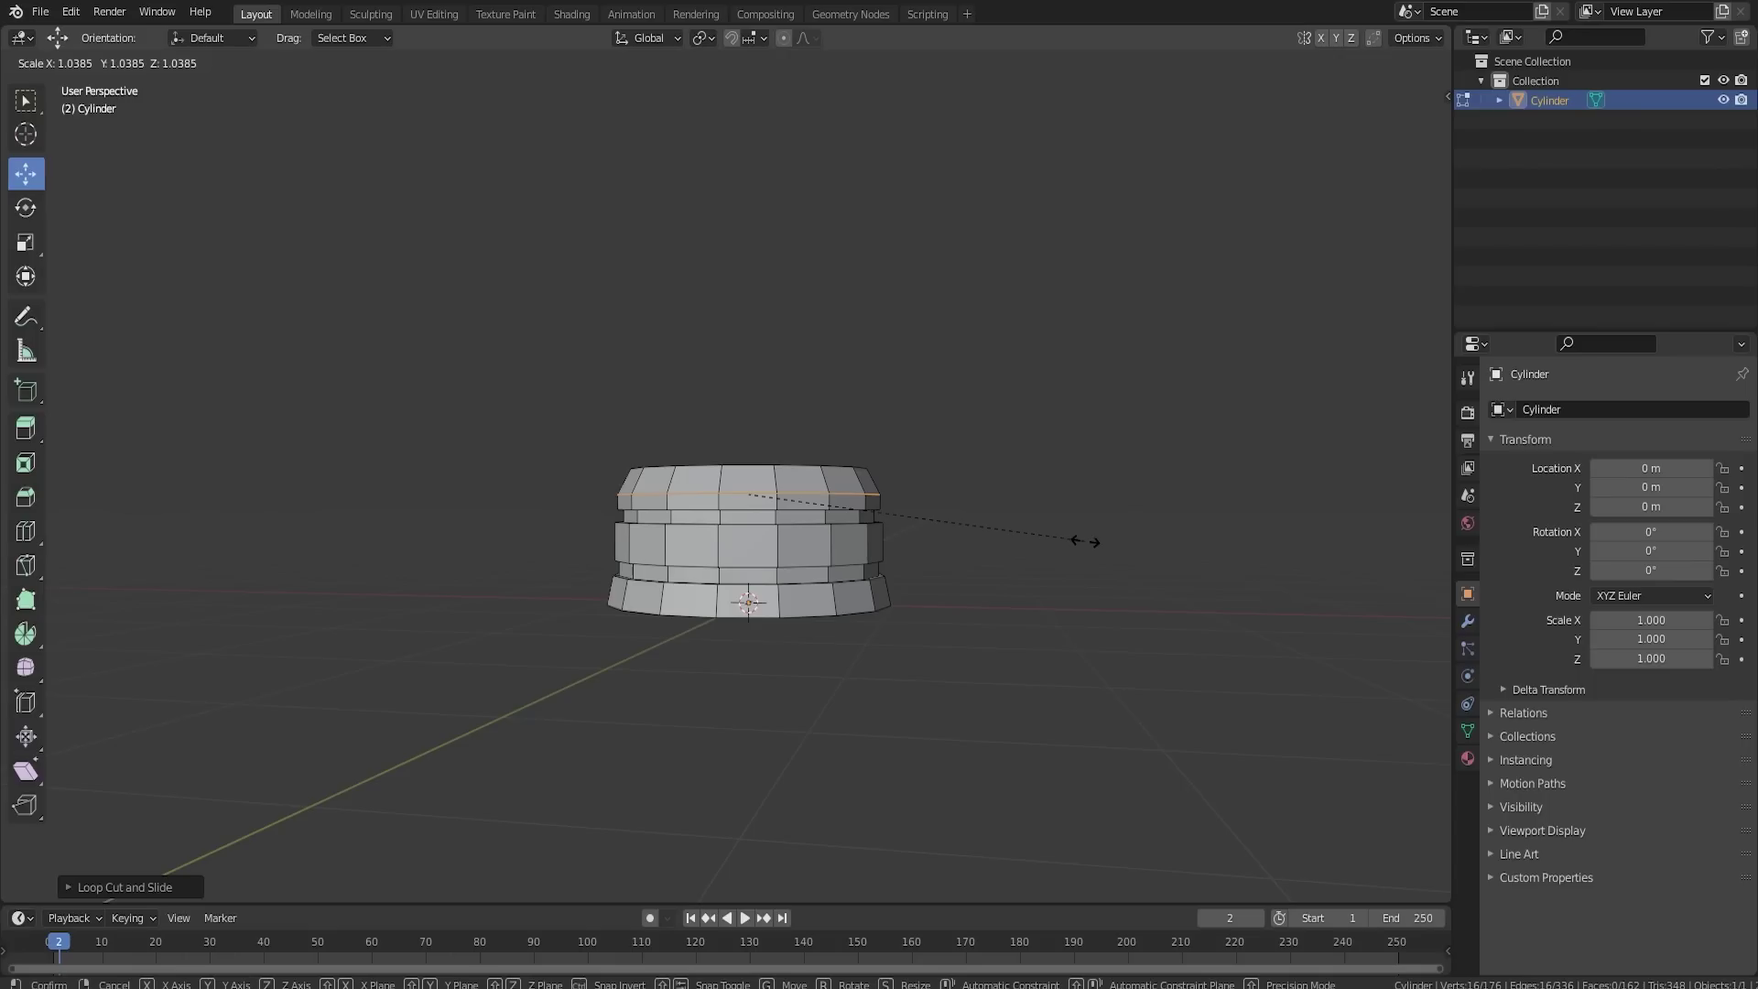
{"action": "left_click", "coordinate": [1086, 541]}
Step: In Object Mode, shade the cylinder smooth and enable Auto Smooth for its normals at 30°
{"action": "key", "text": "Tab"}
{"action": "mouse_move", "coordinate": [892, 542]}
{"action": "middle_mouse_down"}
{"action": "mouse_move", "coordinate": [987, 519]}
{"action": "mouse_move", "coordinate": [920, 564]}
{"action": "middle_mouse_up"}
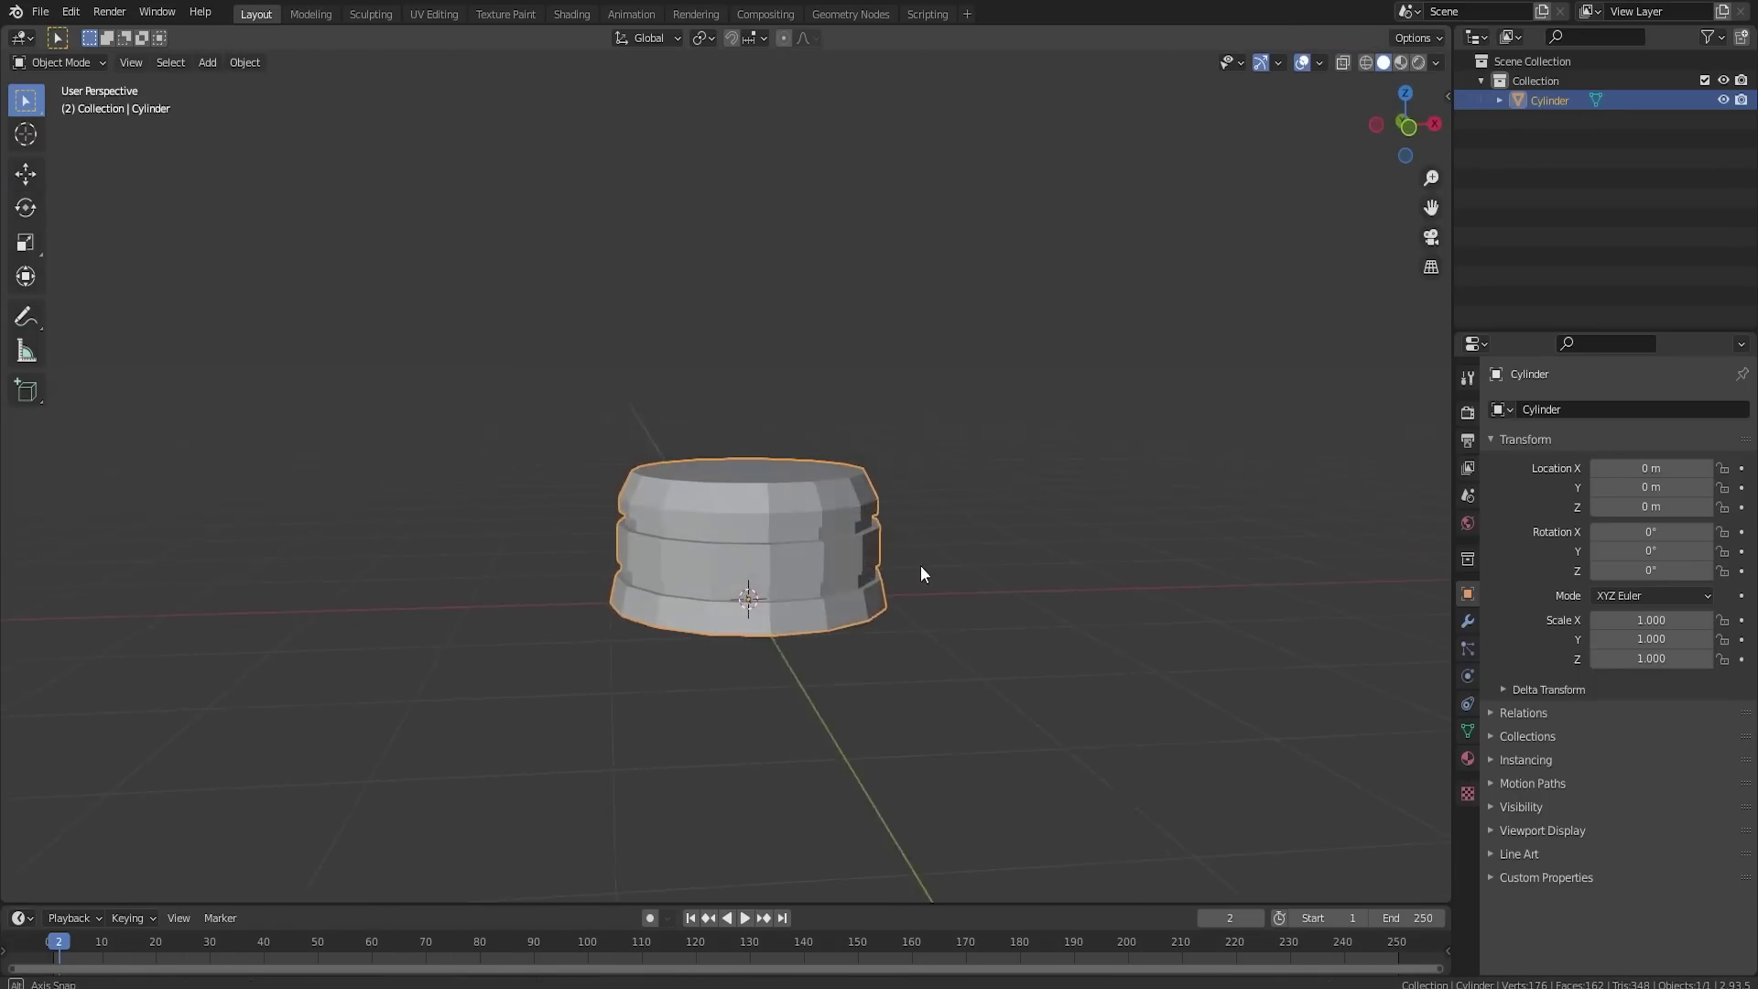
{"action": "right_click", "coordinate": [844, 560]}
{"action": "left_click", "coordinate": [833, 563]}
{"action": "left_click", "coordinate": [1468, 730]}
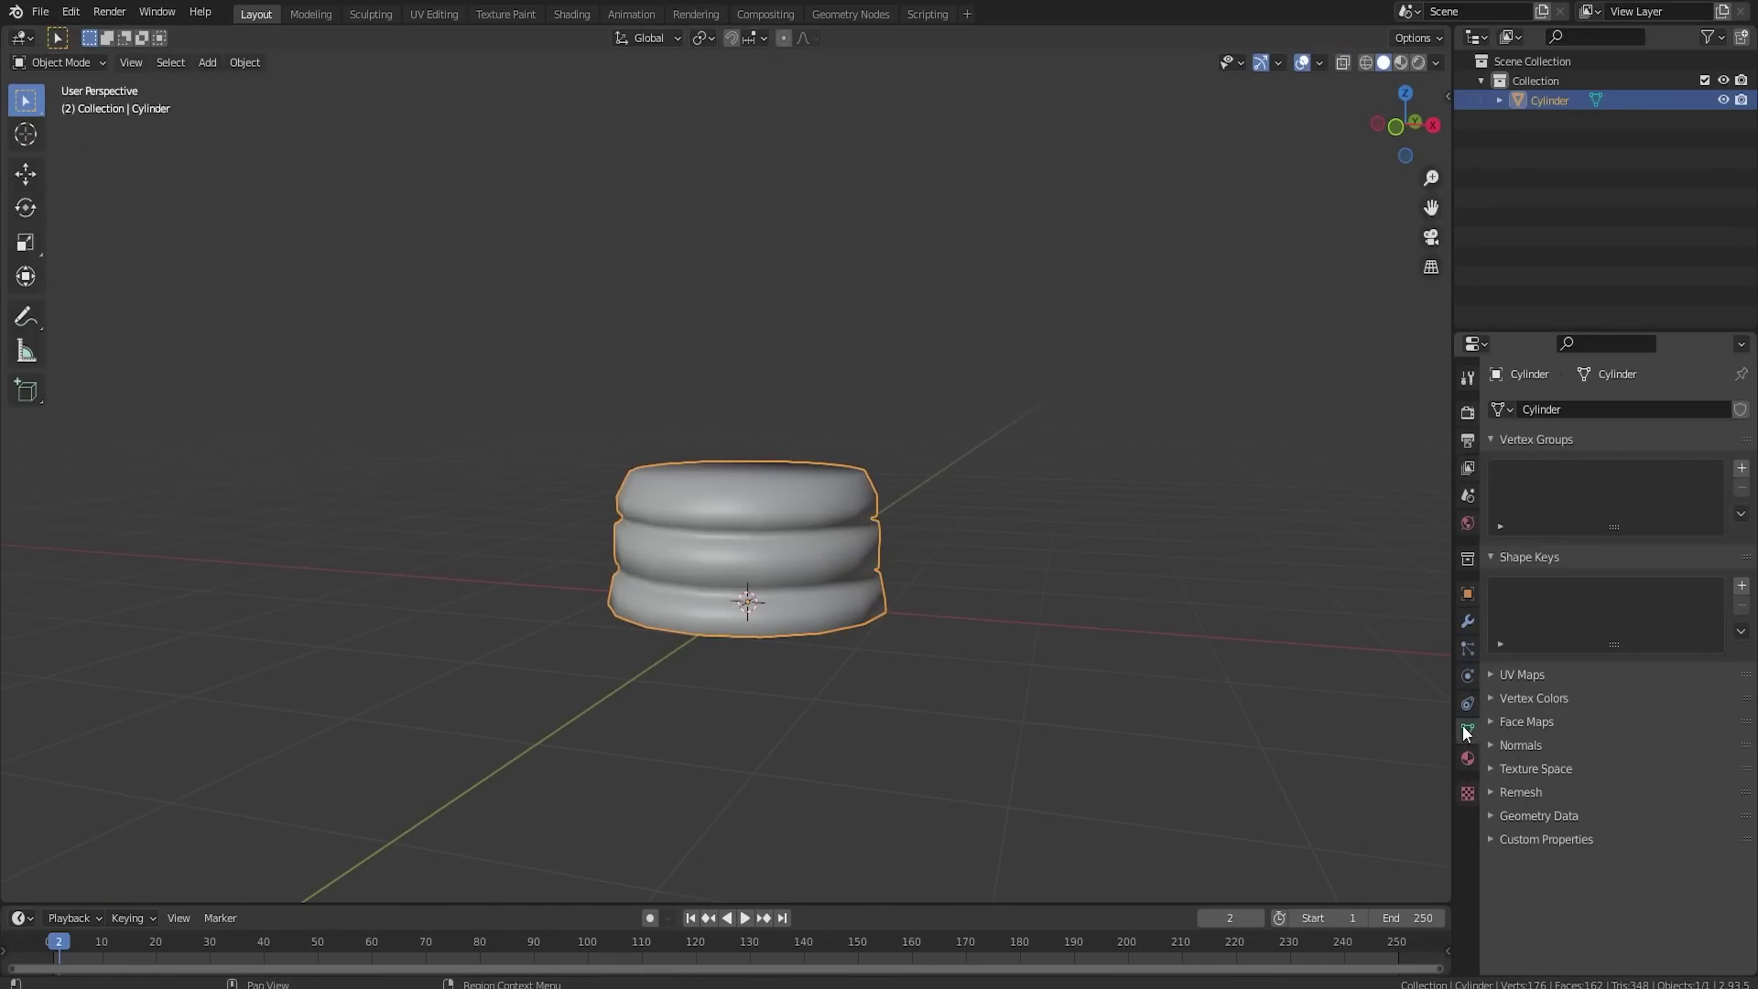
{"action": "left_click", "coordinate": [1491, 745]}
{"action": "left_click", "coordinate": [1597, 775]}
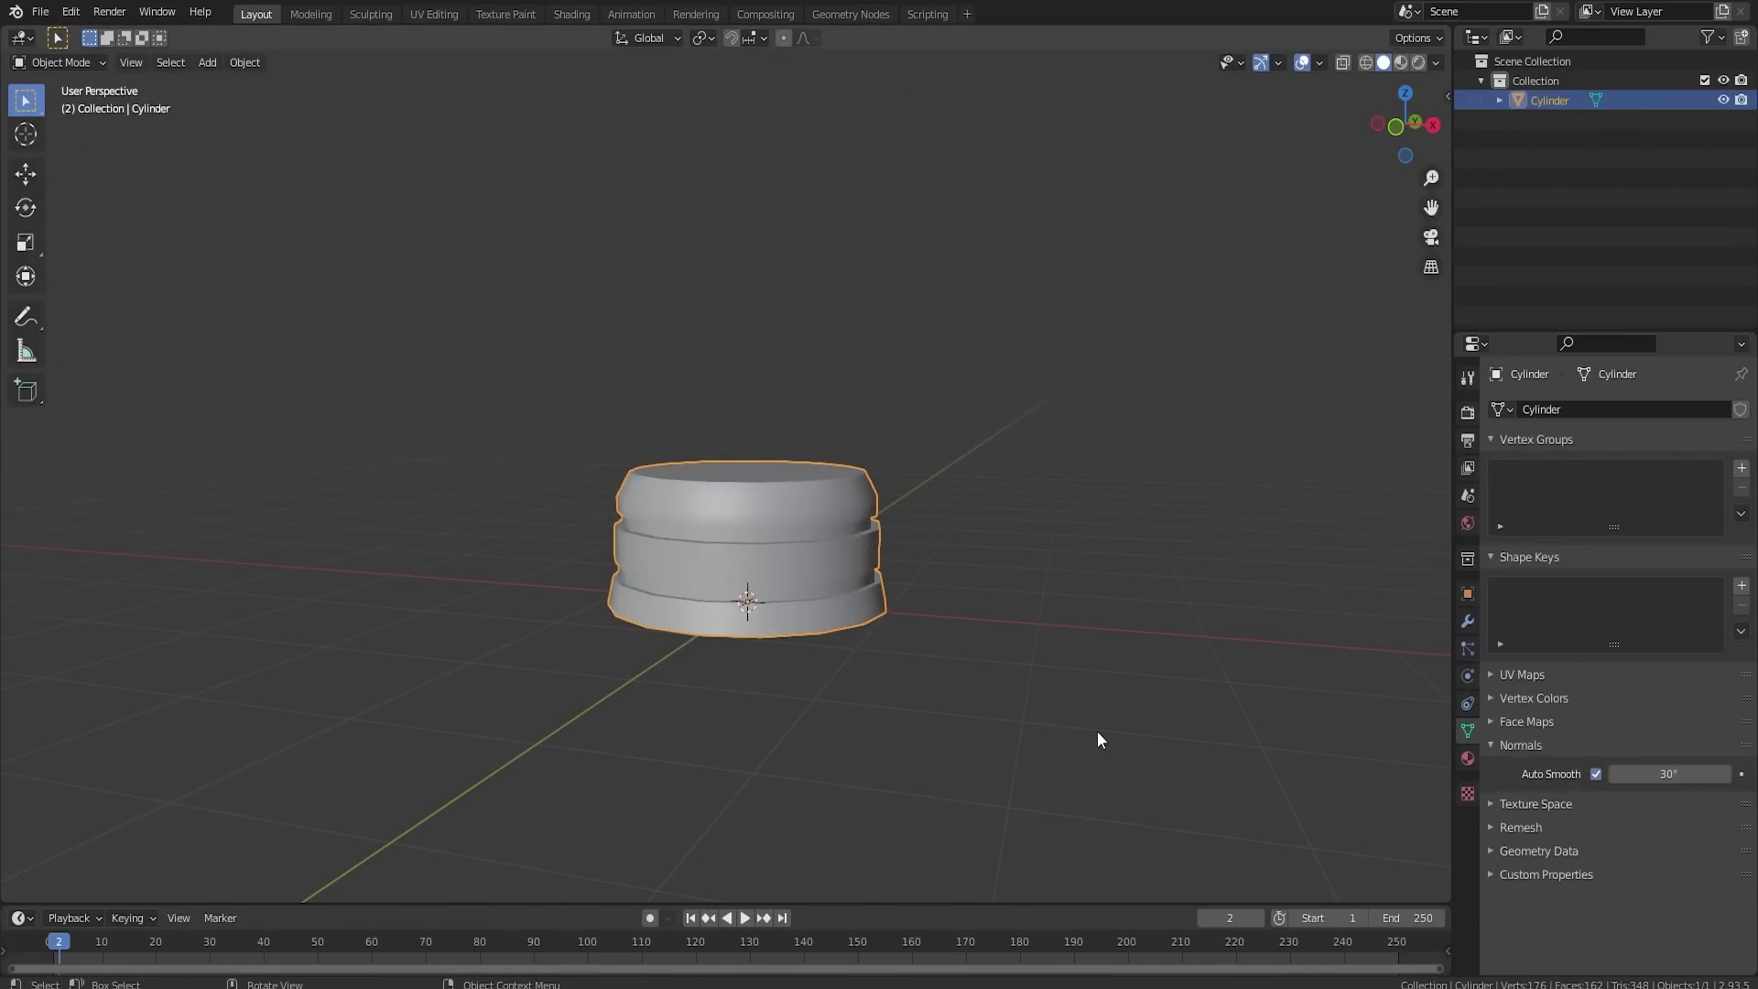
{"action": "left_click", "coordinate": [1097, 730]}
Step: In a wireframe side view, select all faces of the uppermost band and lower them slightly along Z to narrow the upper groove
{"action": "mouse_move", "coordinate": [1097, 731]}
{"action": "middle_mouse_down"}
{"action": "mouse_move", "coordinate": [864, 588]}
{"action": "mouse_move", "coordinate": [906, 646]}
{"action": "middle_mouse_up"}
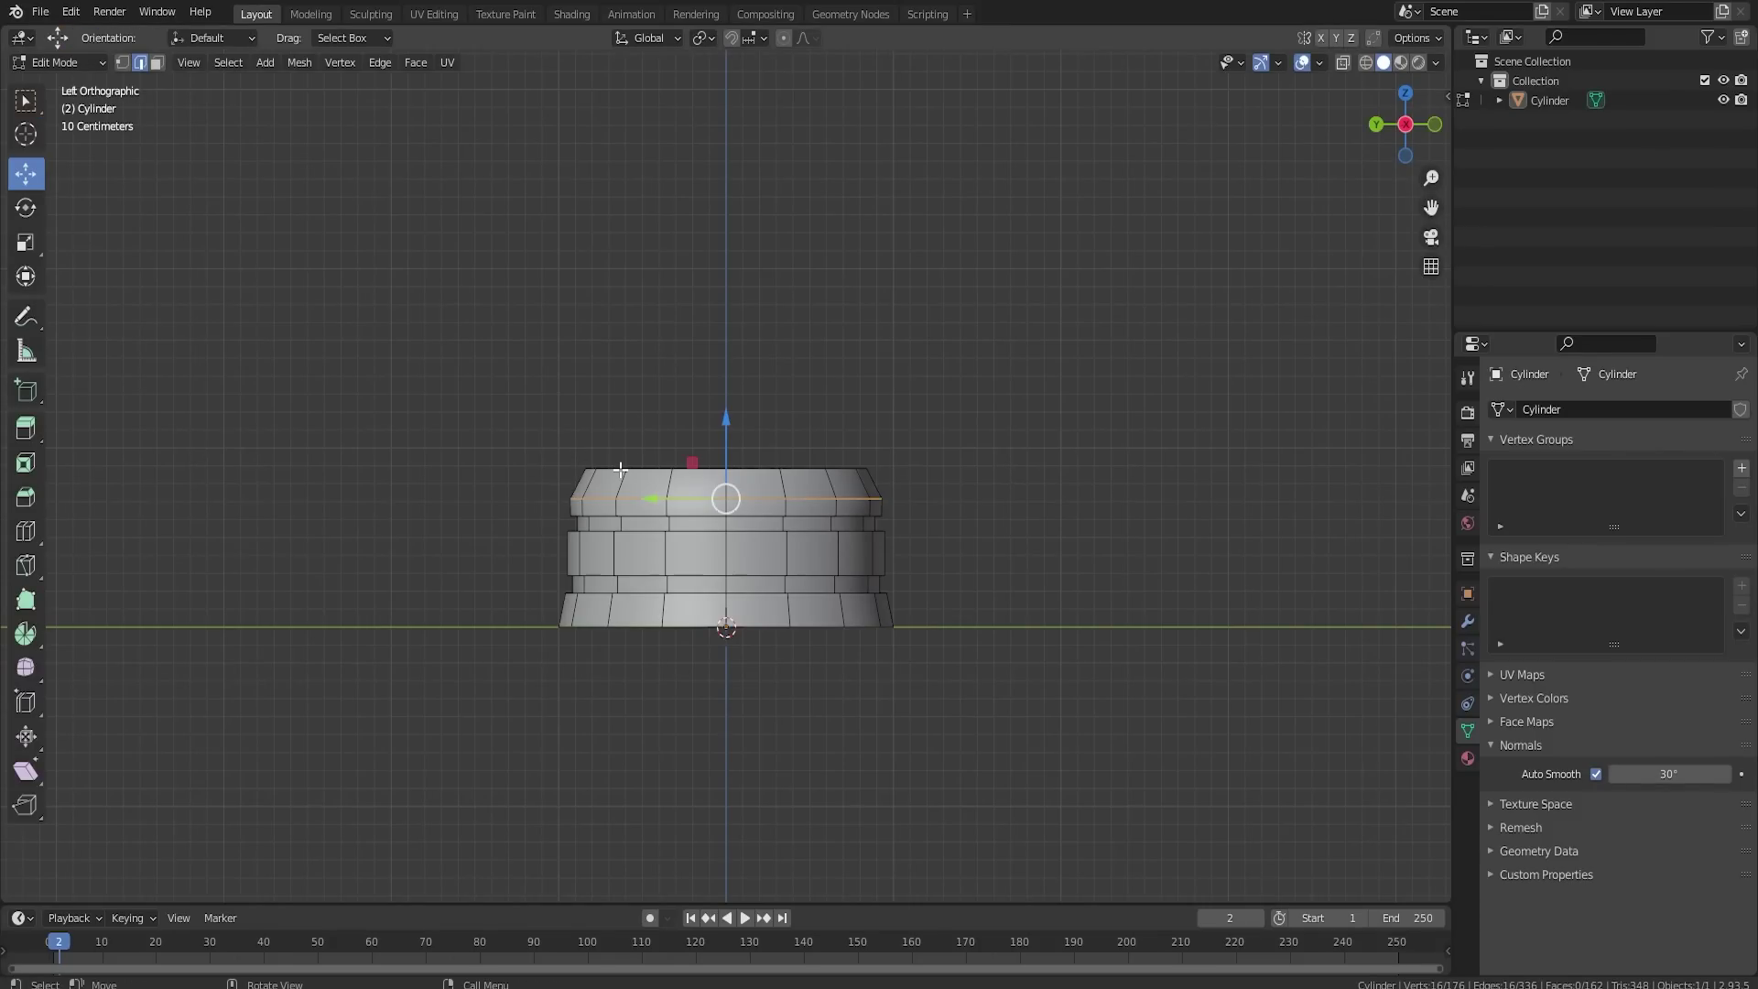
{"action": "key", "text": "z"}
{"action": "left_click", "coordinate": [553, 452]}
{"action": "left_click_drag", "start_coordinate": [524, 432], "coordinate": [929, 516]}
{"action": "left_click", "coordinate": [156, 63]}
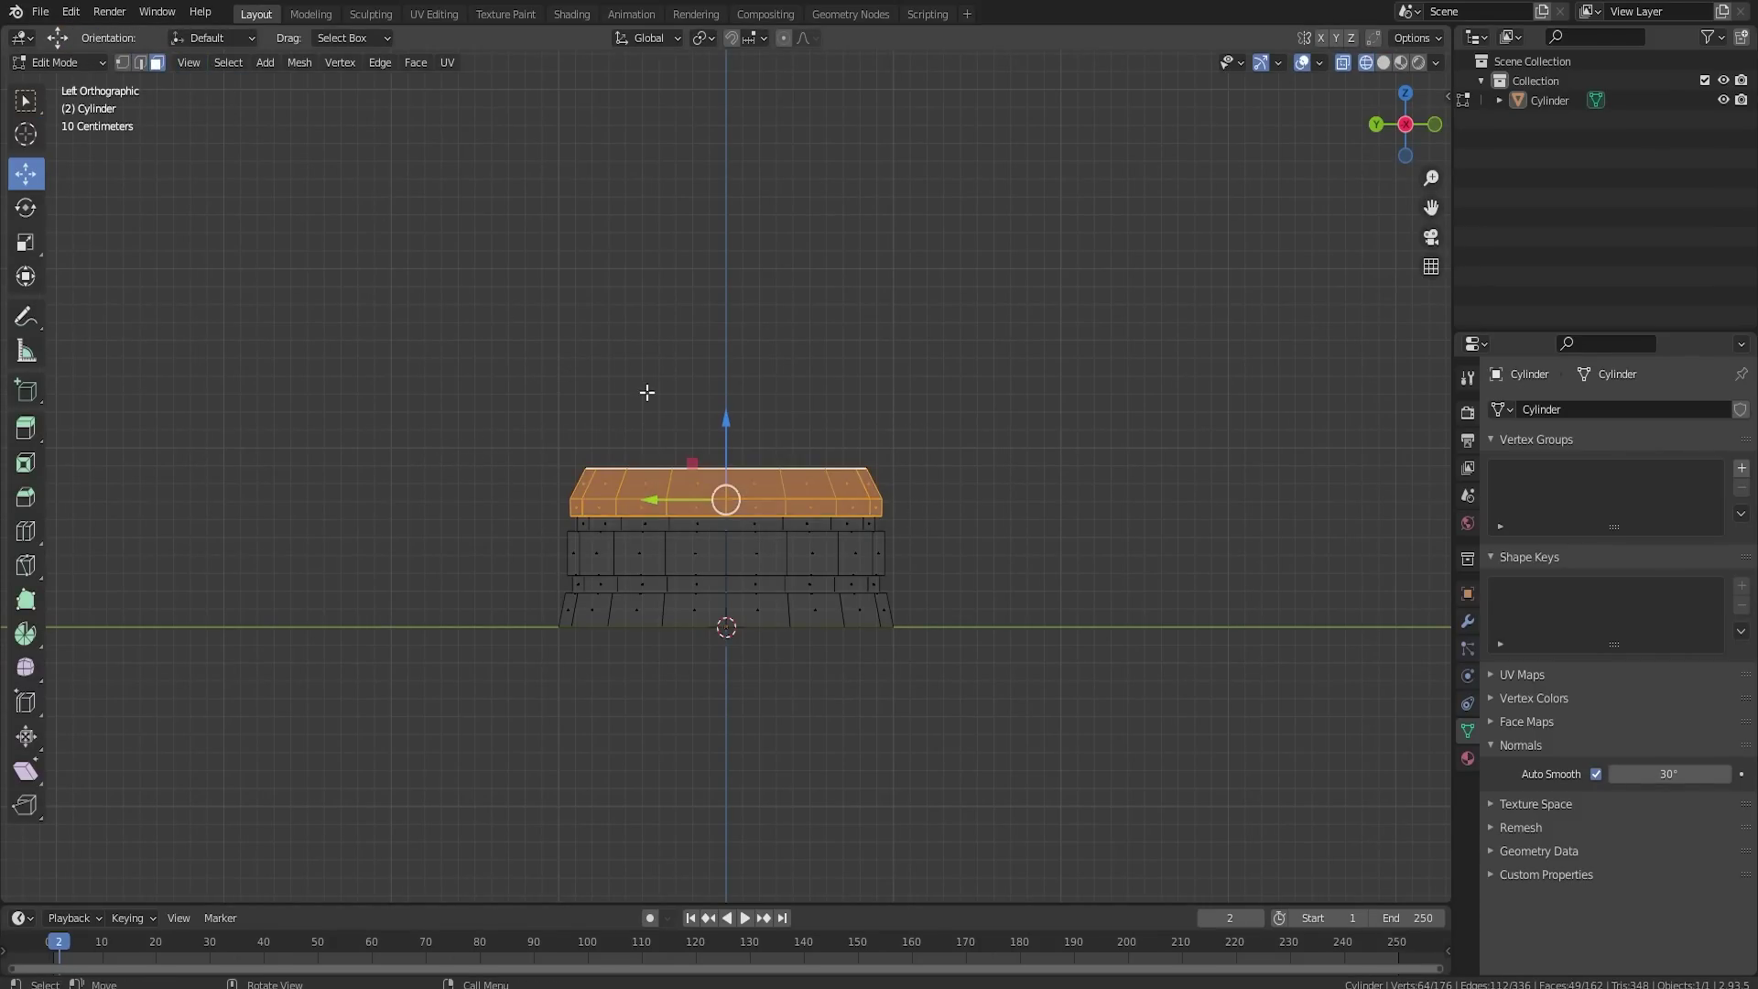
{"action": "scroll", "coordinate": [647, 392], "scroll_direction": "up", "scroll_amount": 2}
{"action": "left_click_drag", "start_coordinate": [727, 436], "coordinate": [727, 455]}
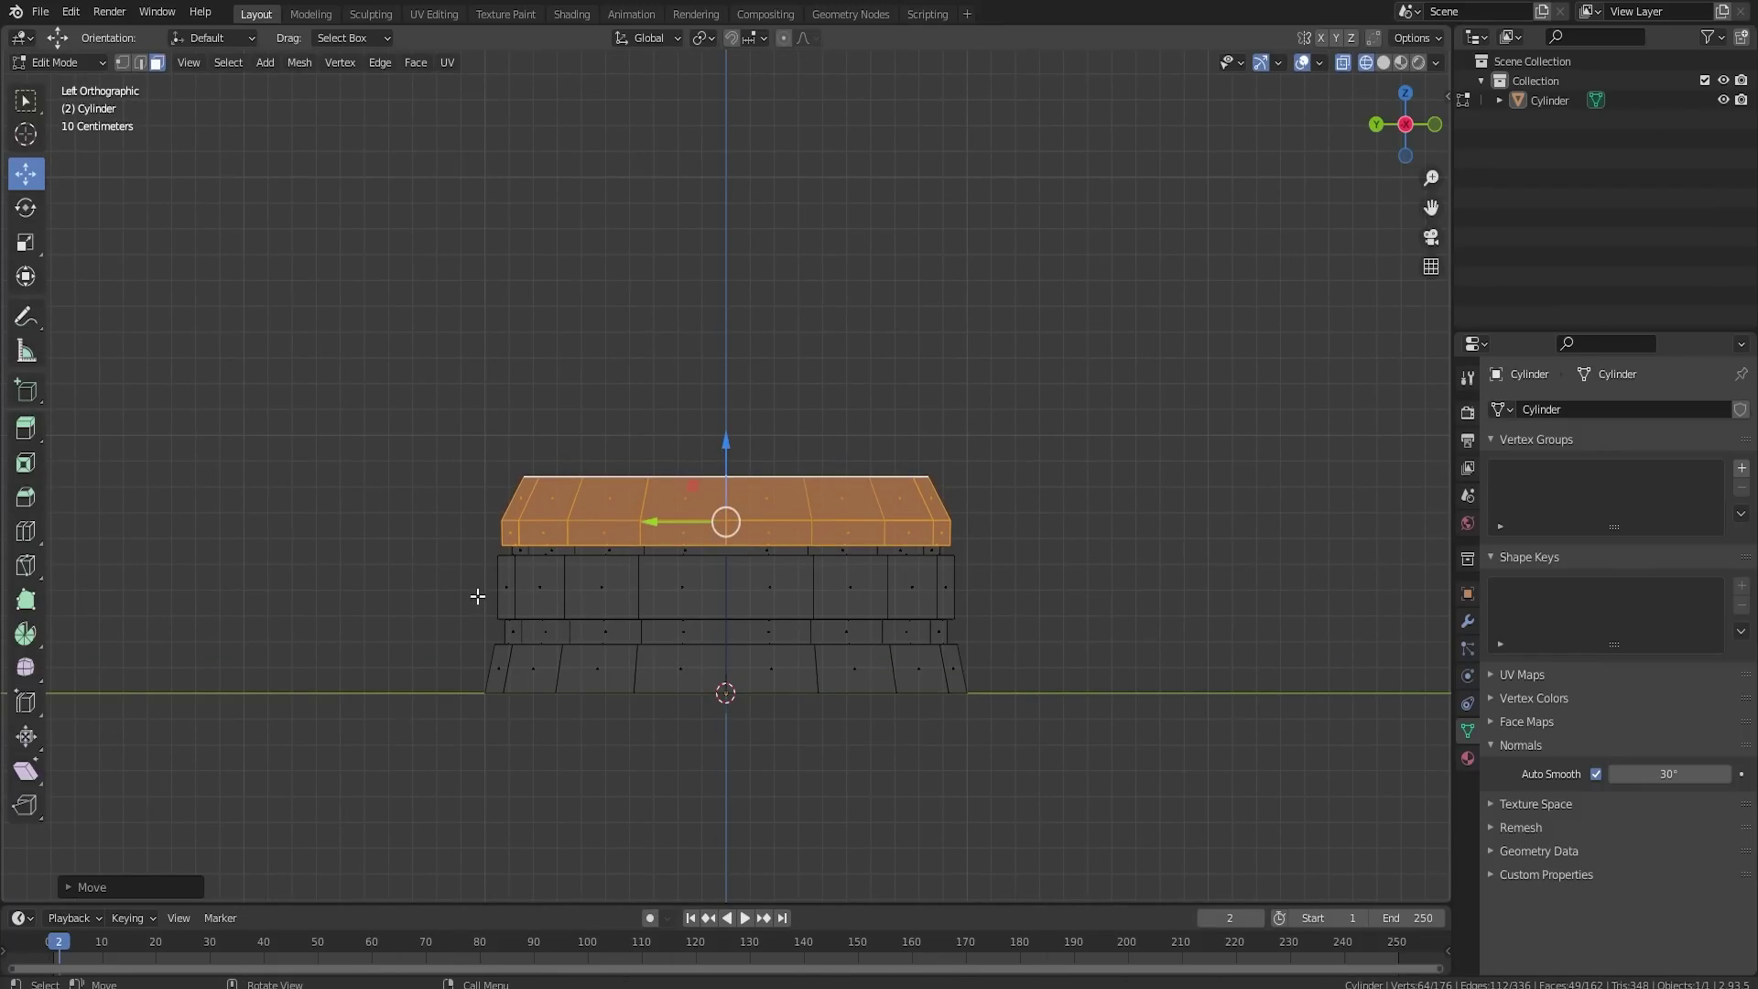
Step: Select the faces of the middle and uppermost bands, raise them slightly along Z, and leave mesh editing
{"action": "left_click_drag", "start_coordinate": [477, 596], "coordinate": [987, 426]}
{"action": "left_click_drag", "start_coordinate": [726, 485], "coordinate": [727, 478]}
{"action": "key", "text": "Tab"}
{"action": "key", "text": "alt+a"}
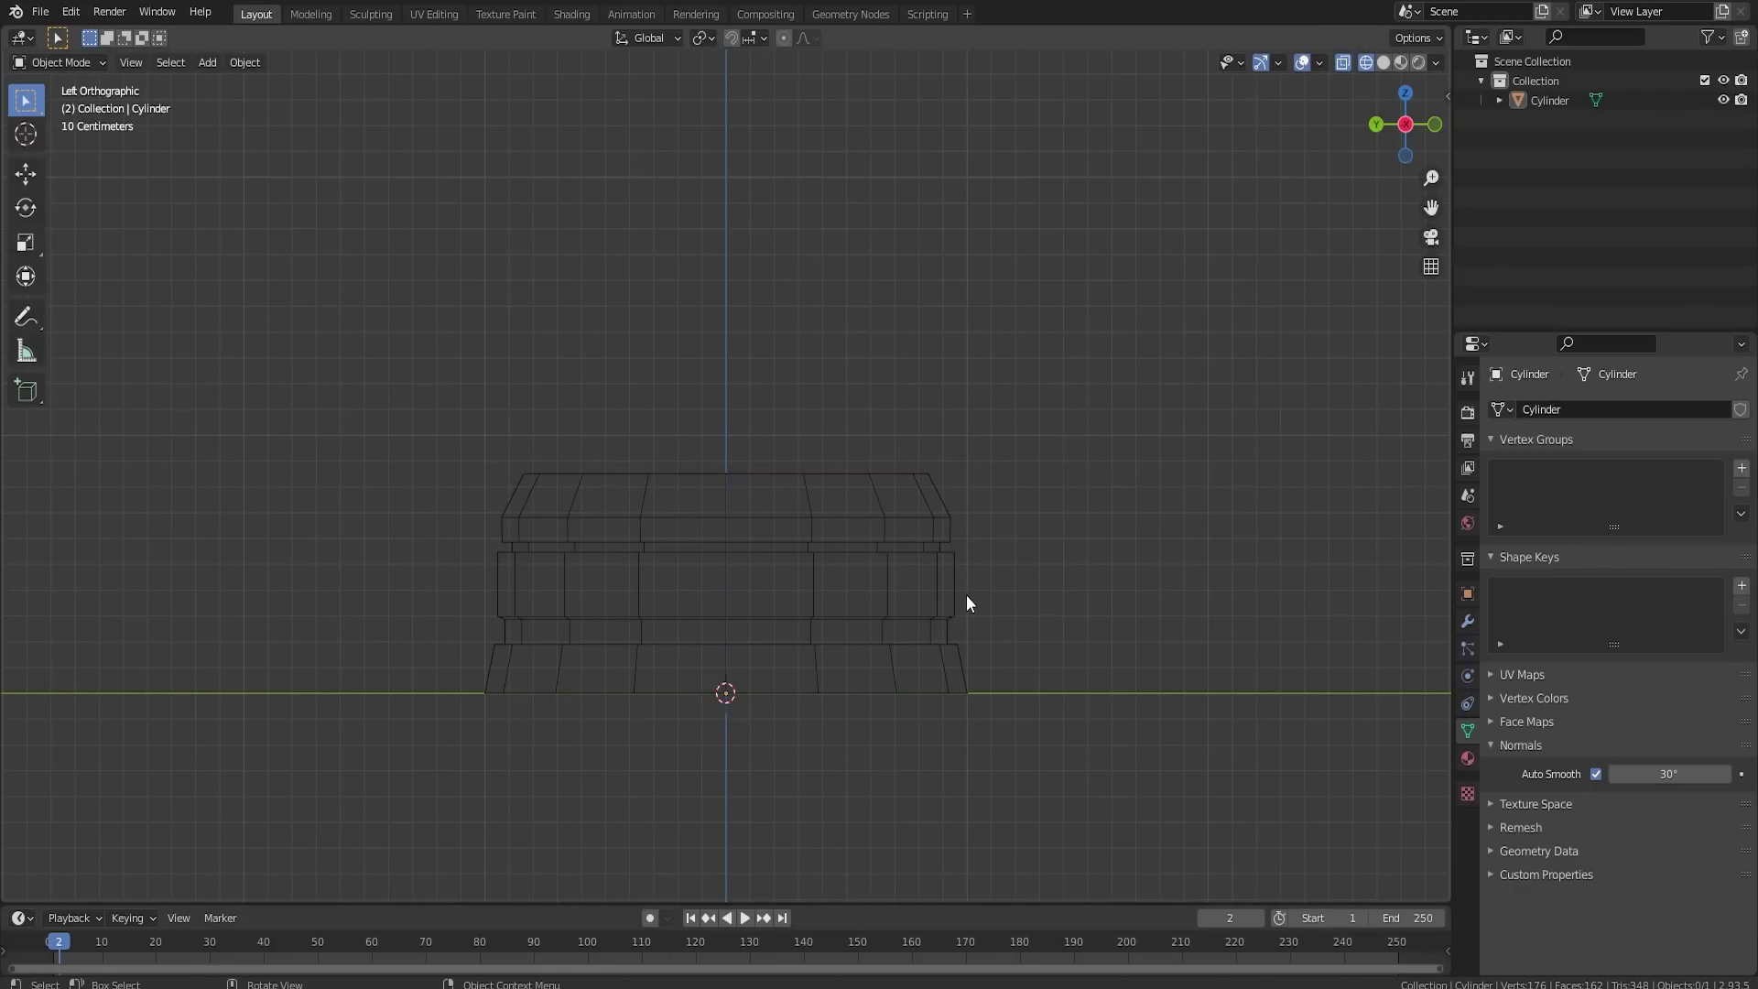
Step: Return to solid shading, select the base's top face in mesh editing, and inset it slightly
{"action": "key", "text": "Tab"}
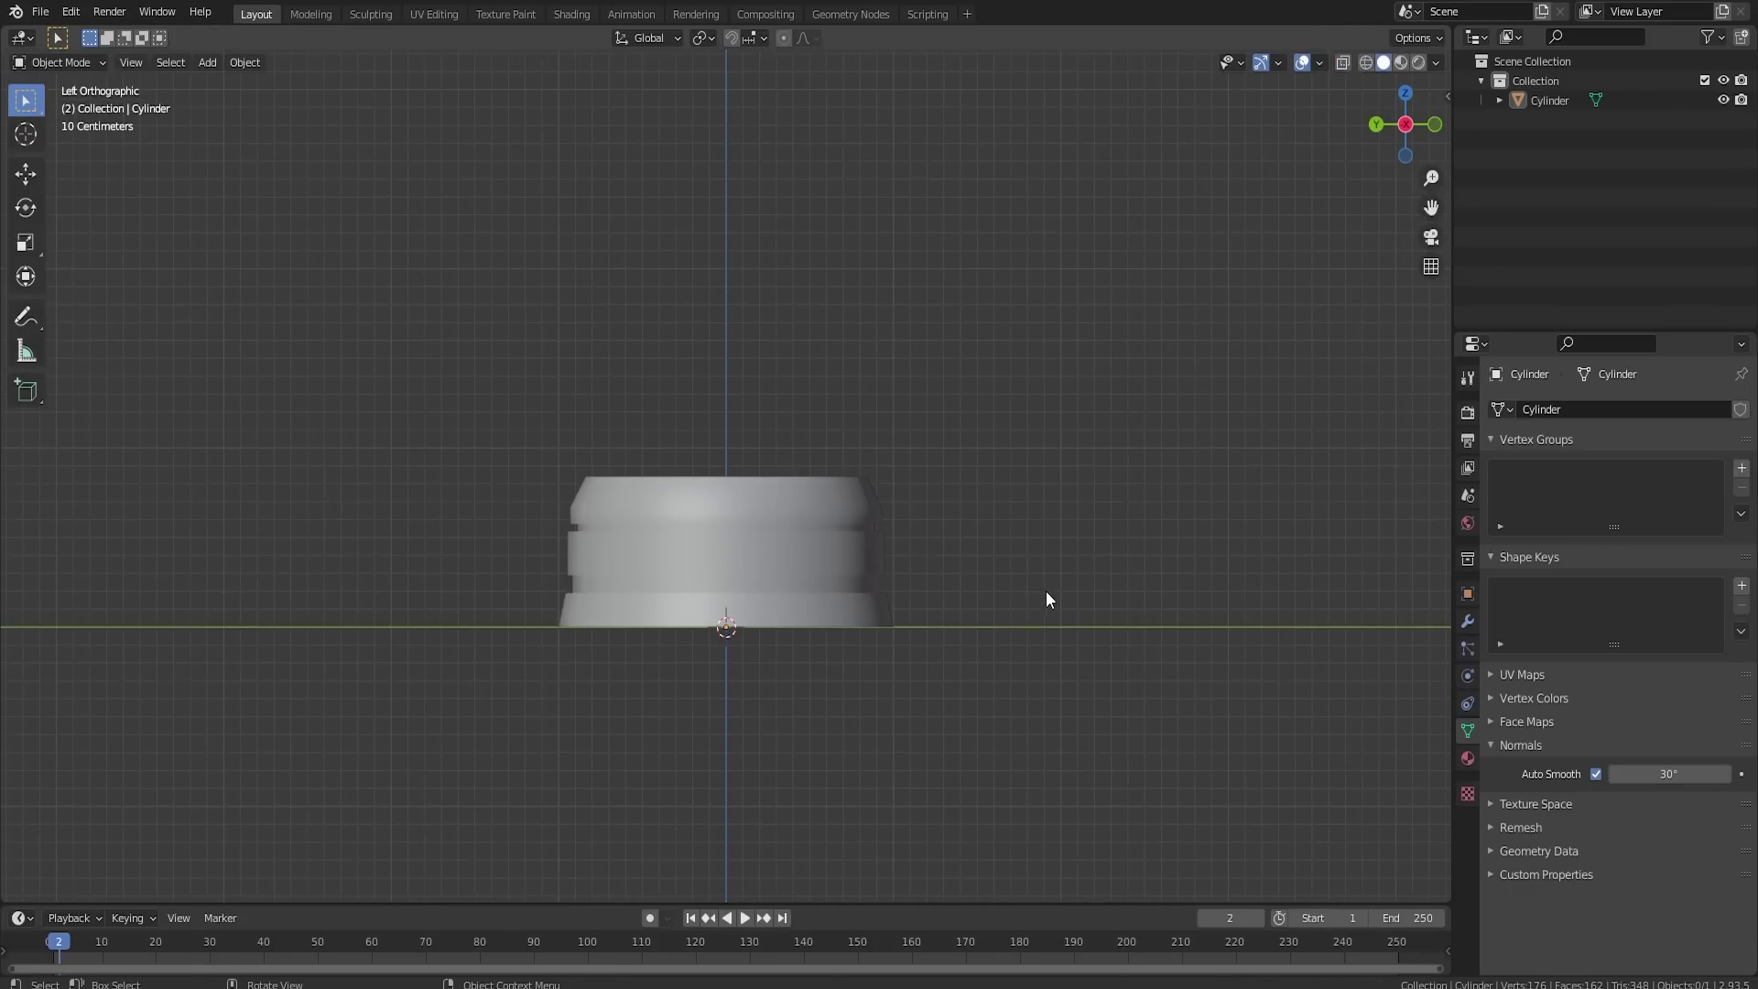
{"action": "middle_click_drag", "start_coordinate": [1014, 509], "coordinate": [736, 502]}
{"action": "left_click", "coordinate": [740, 501]}
{"action": "key", "text": "Tab"}
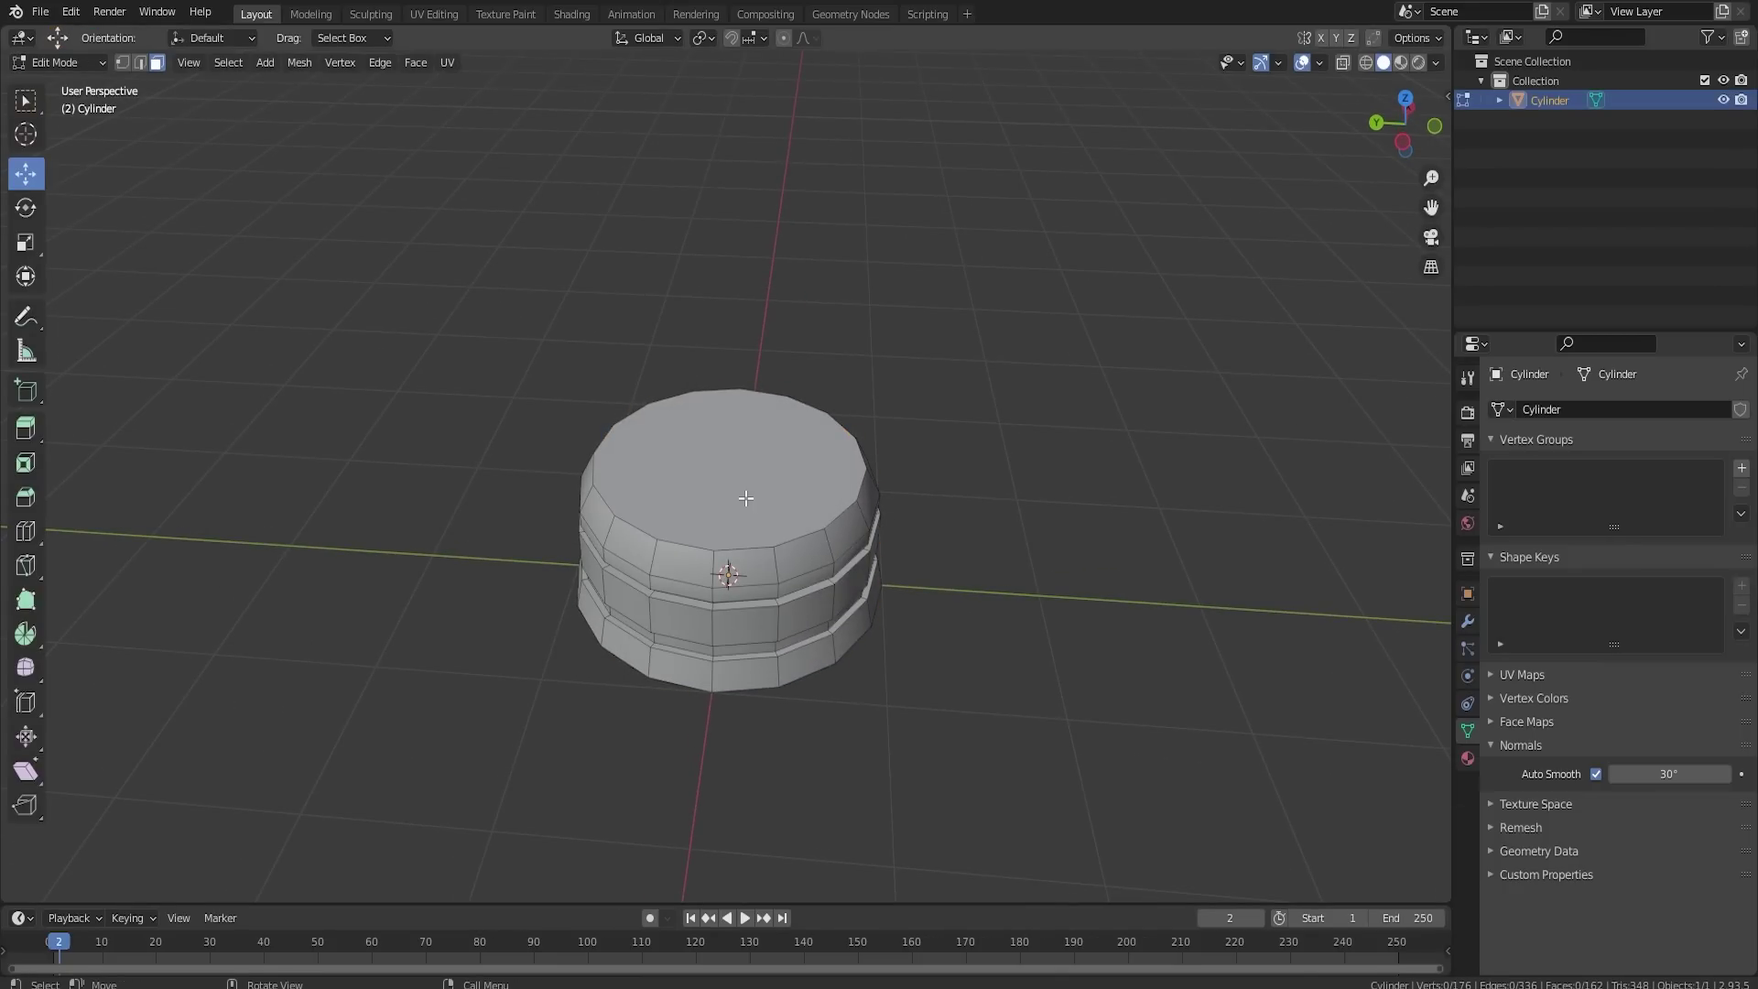
{"action": "left_click", "coordinate": [746, 498]}
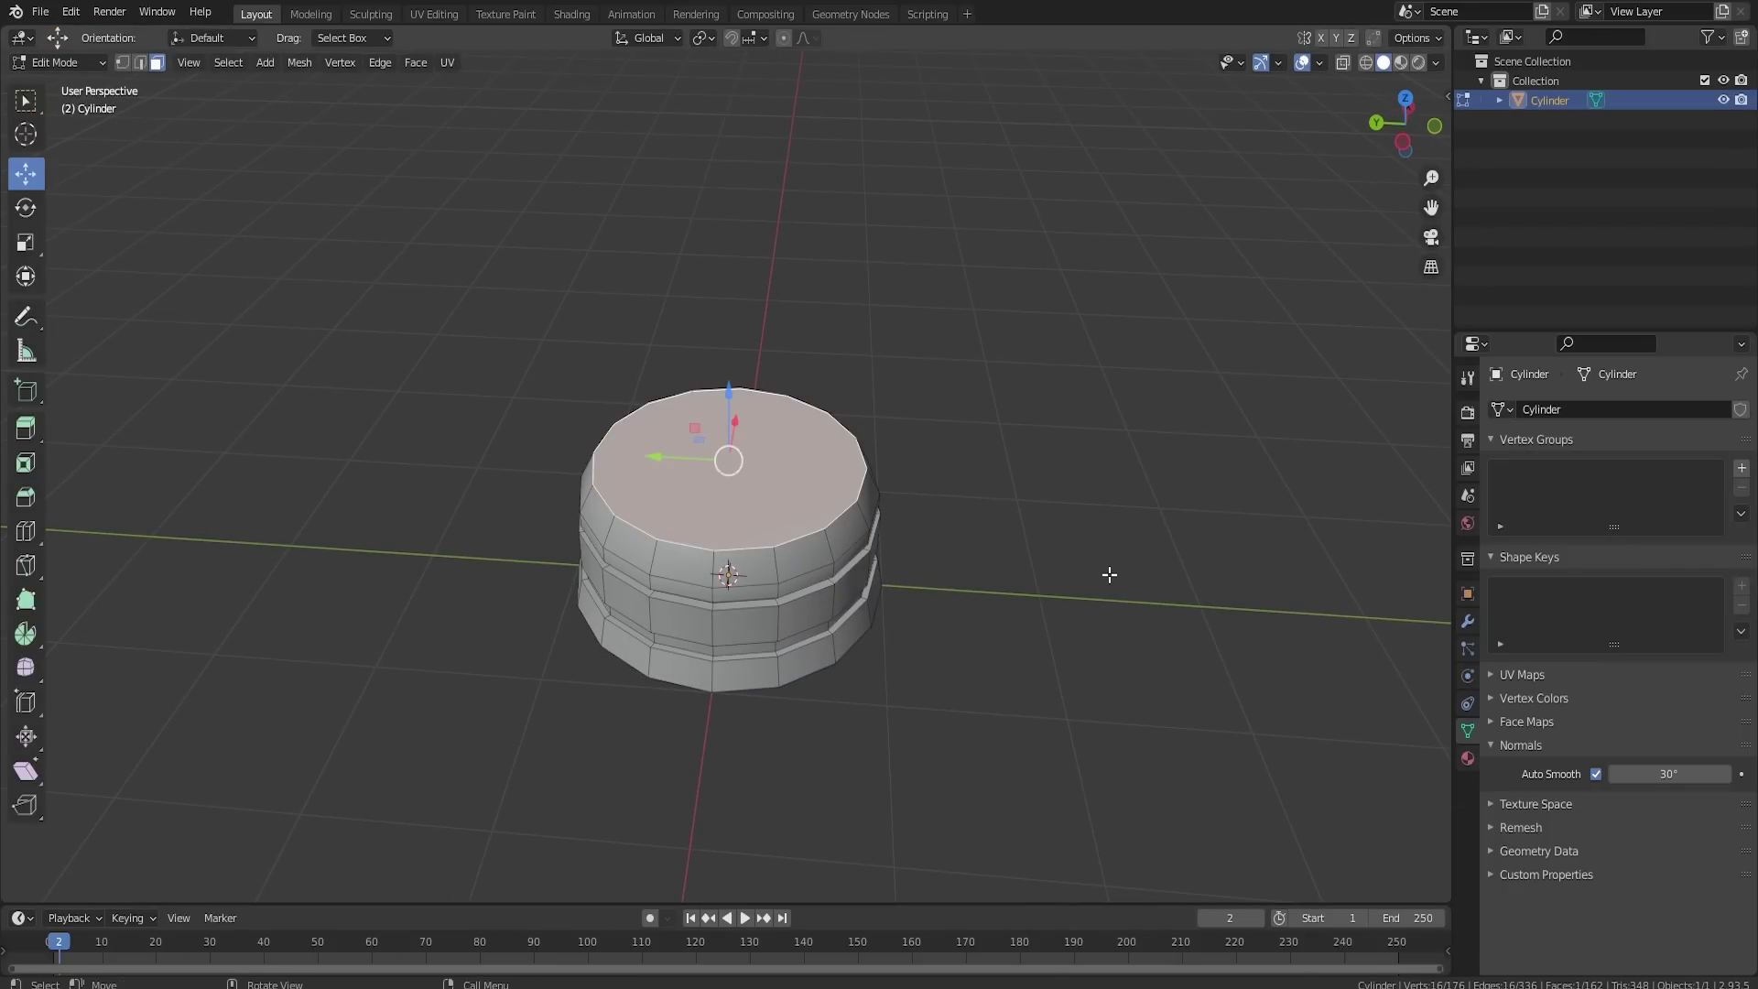
{"action": "key", "text": "i"}
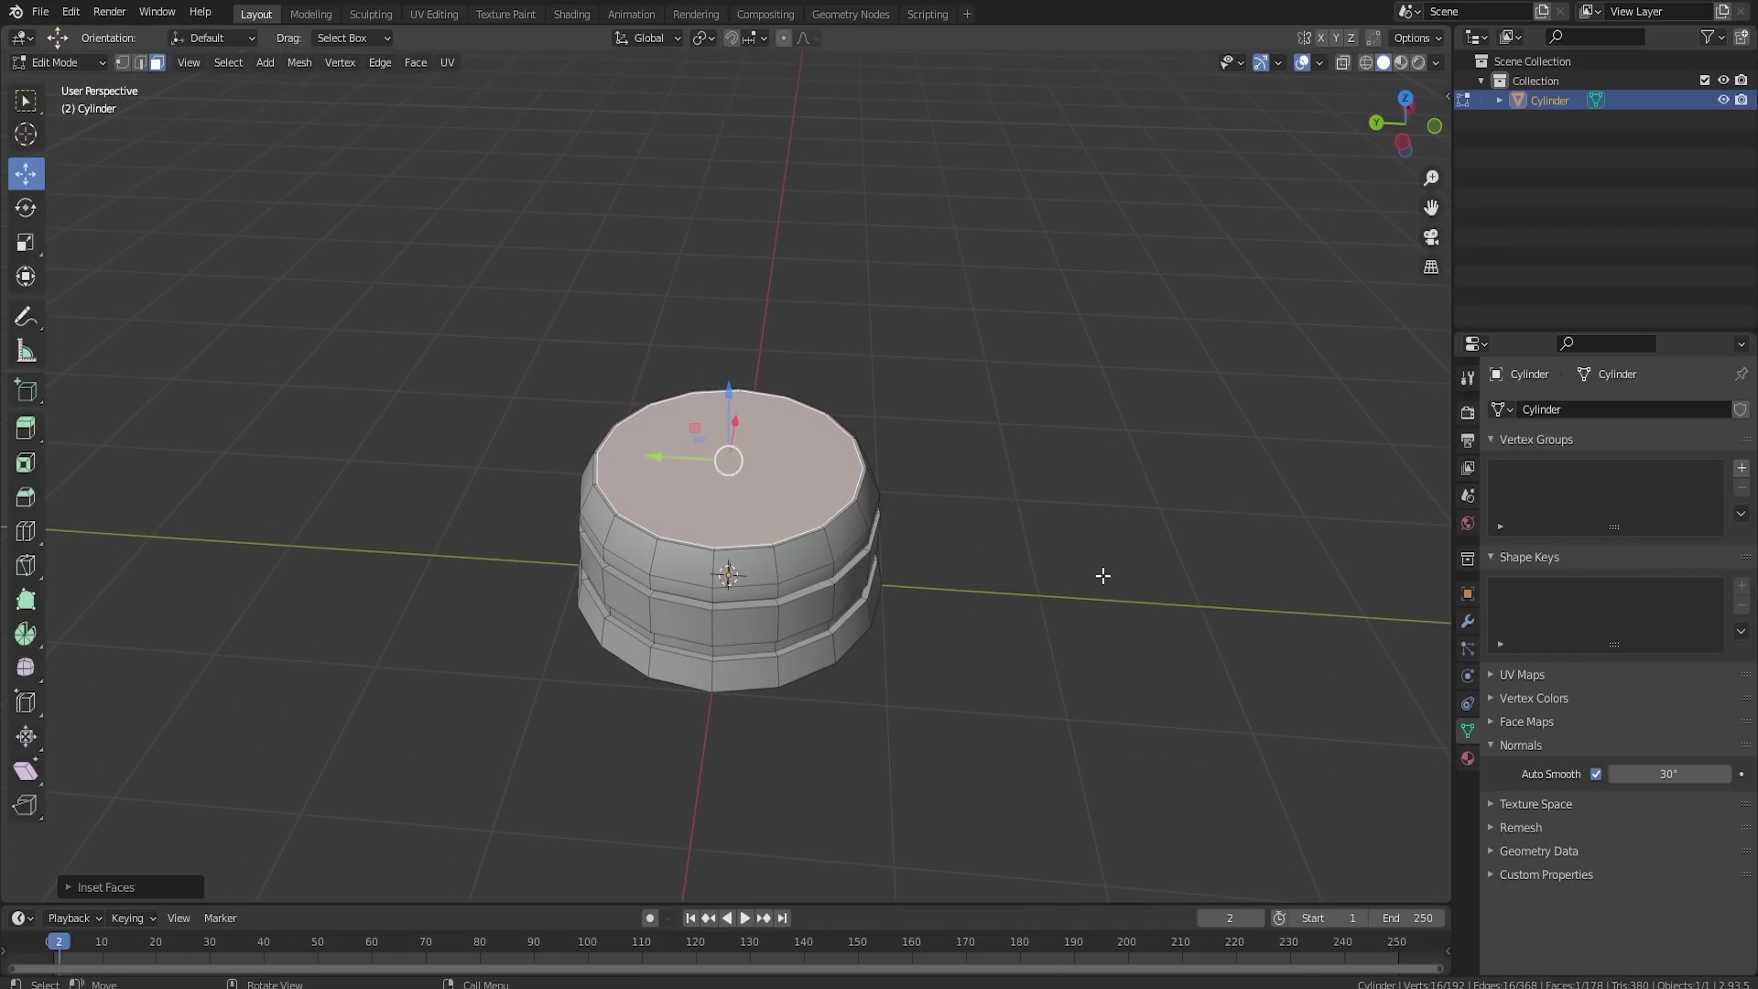
Step: In the left orthographic view, extrude the inset top face up about 2.3 m to form a tall column
{"action": "key", "text": "KP_1"}
{"action": "key", "text": "ctrl+KP_3"}
{"action": "scroll", "coordinate": [971, 582], "scroll_direction": "down", "scroll_amount": 3}
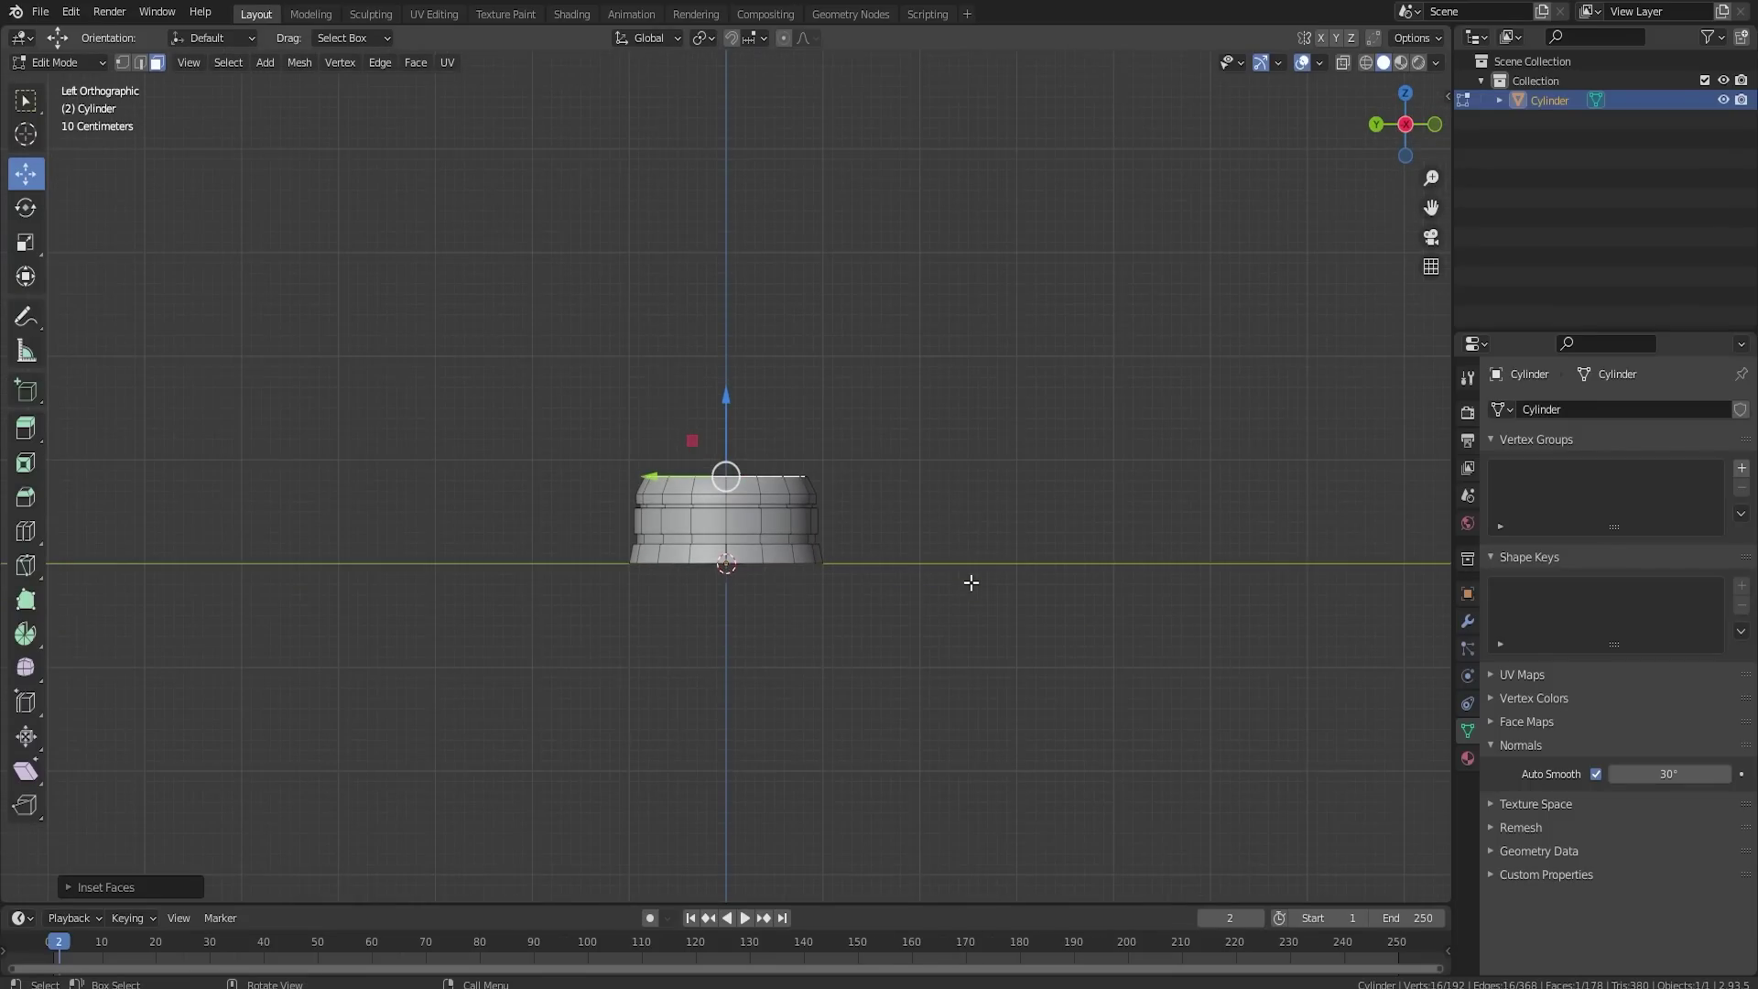
{"action": "key", "text": "e"}
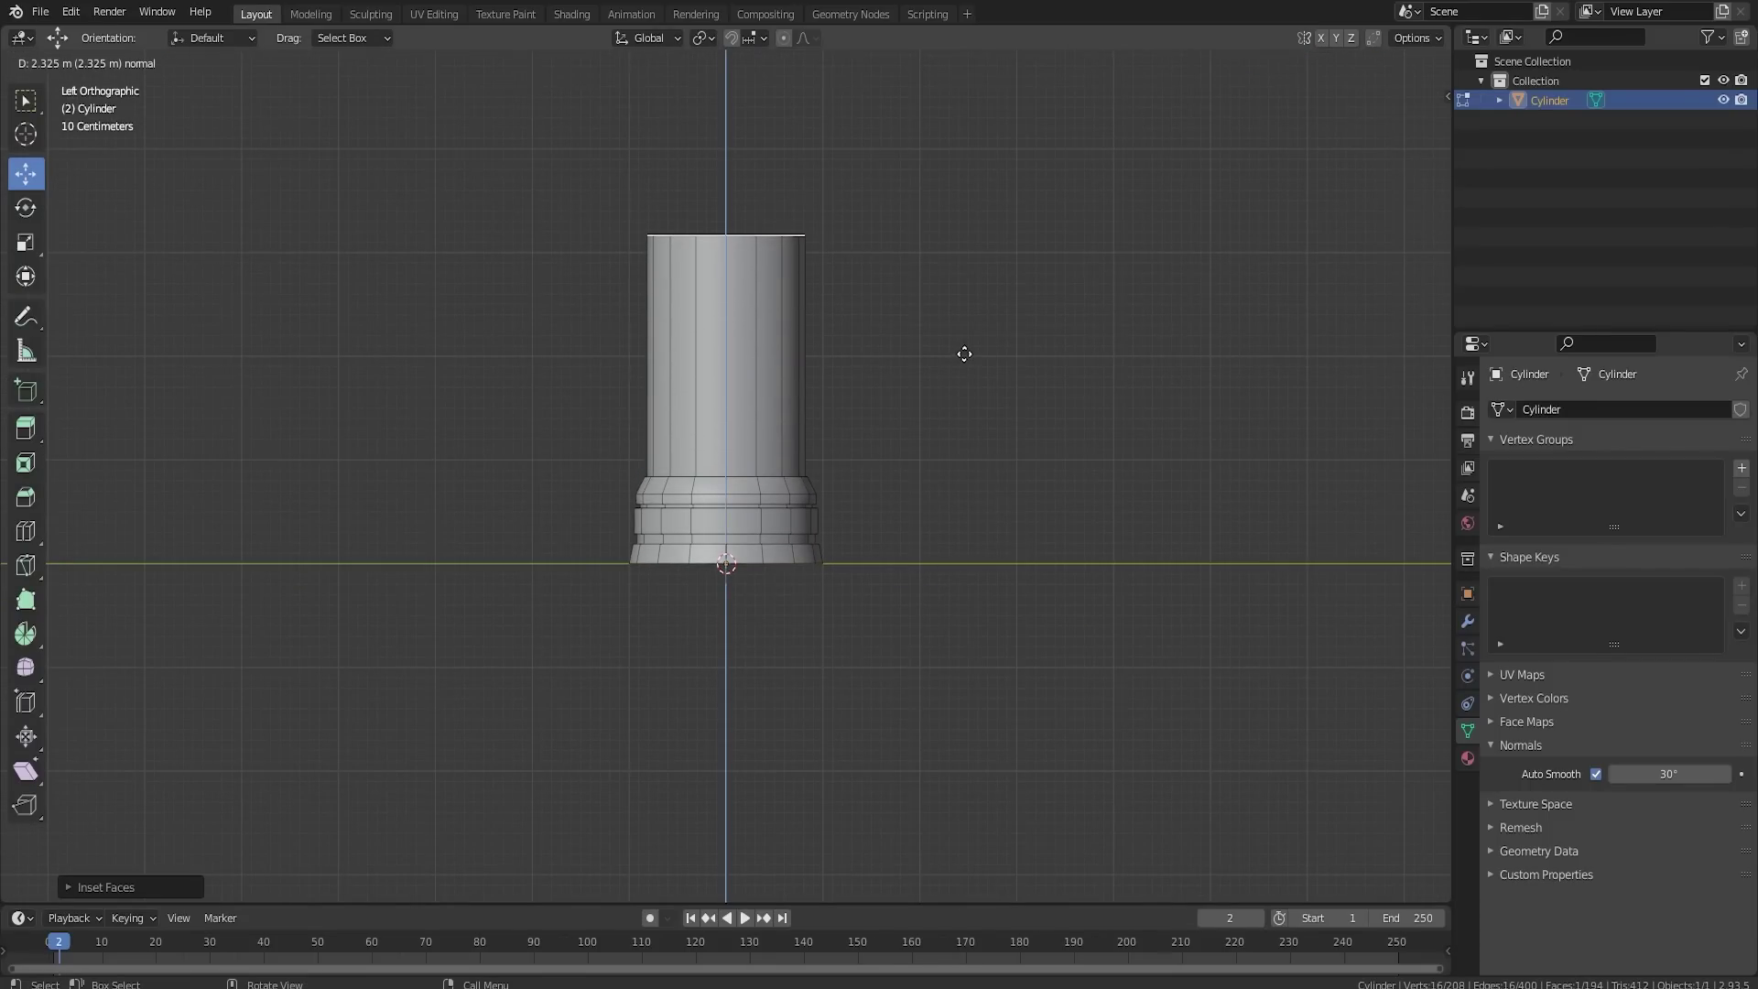
{"action": "left_click", "coordinate": [965, 353]}
Step: Lower the column's top face along Z until it lines up with the nearest major grid line
{"action": "left_click_drag", "start_coordinate": [725, 183], "coordinate": [726, 203]}
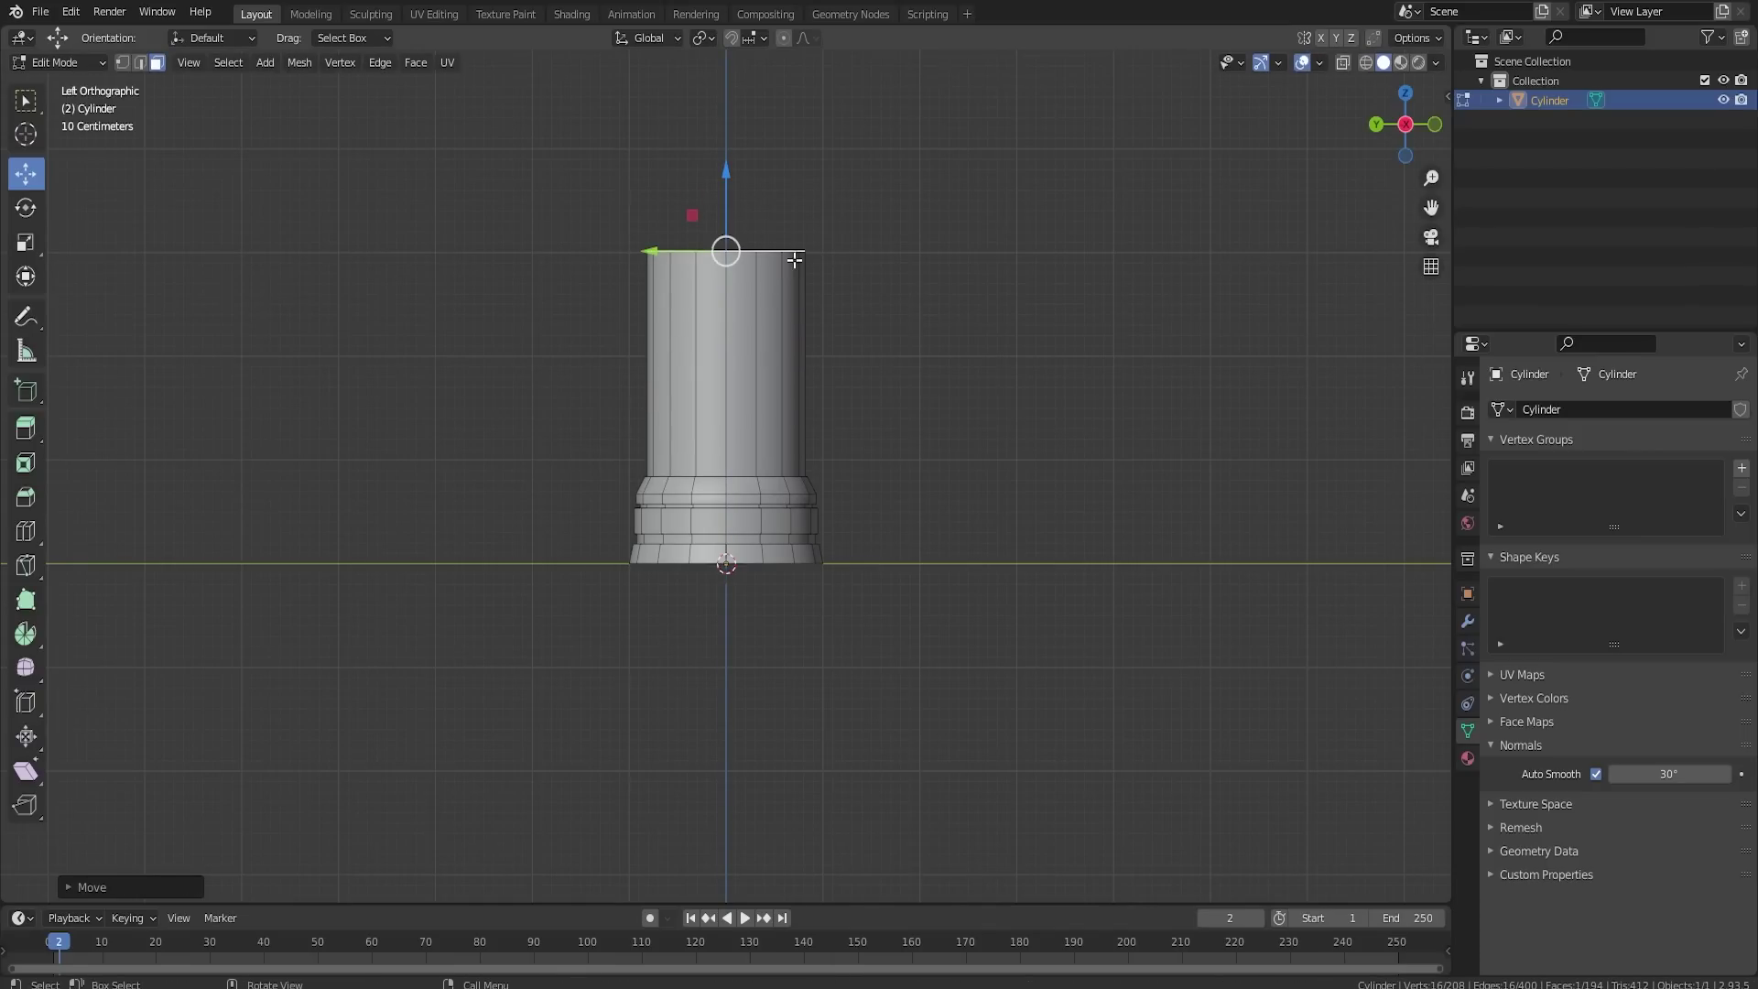
{"action": "scroll", "coordinate": [822, 259], "scroll_direction": "up", "scroll_amount": 8}
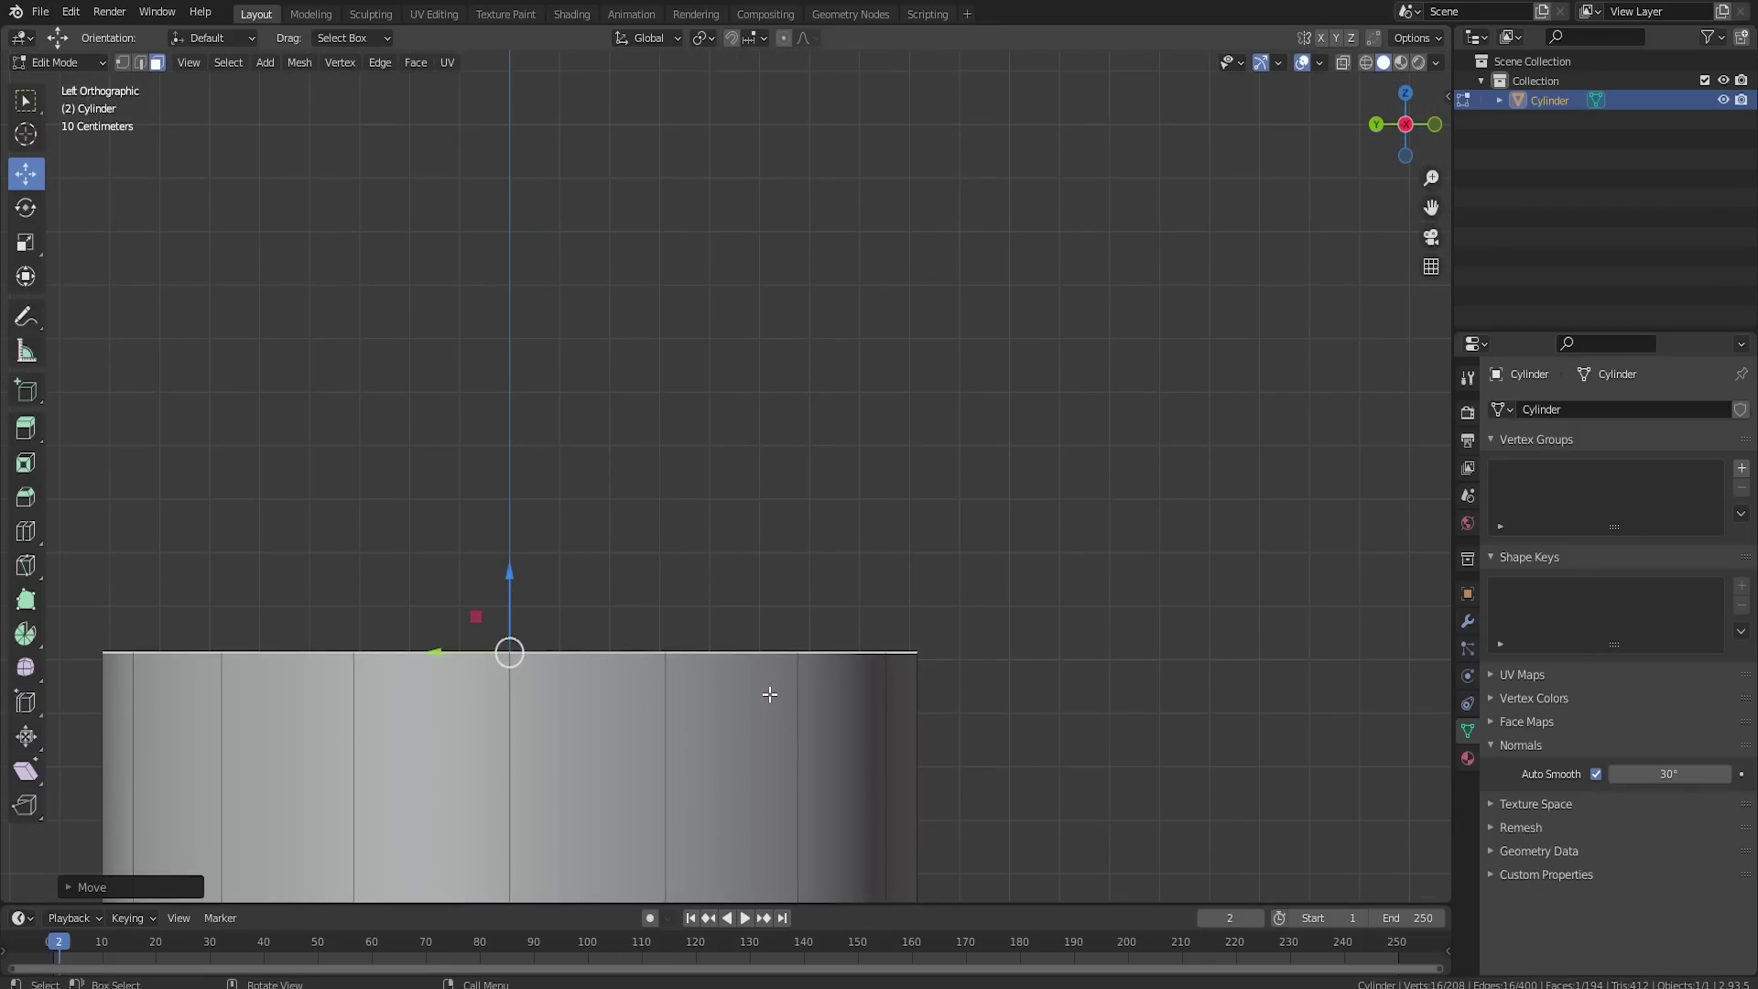
{"action": "left_click_drag", "start_coordinate": [514, 589], "coordinate": [510, 600]}
{"action": "scroll", "coordinate": [715, 664], "scroll_direction": "down", "scroll_amount": 6}
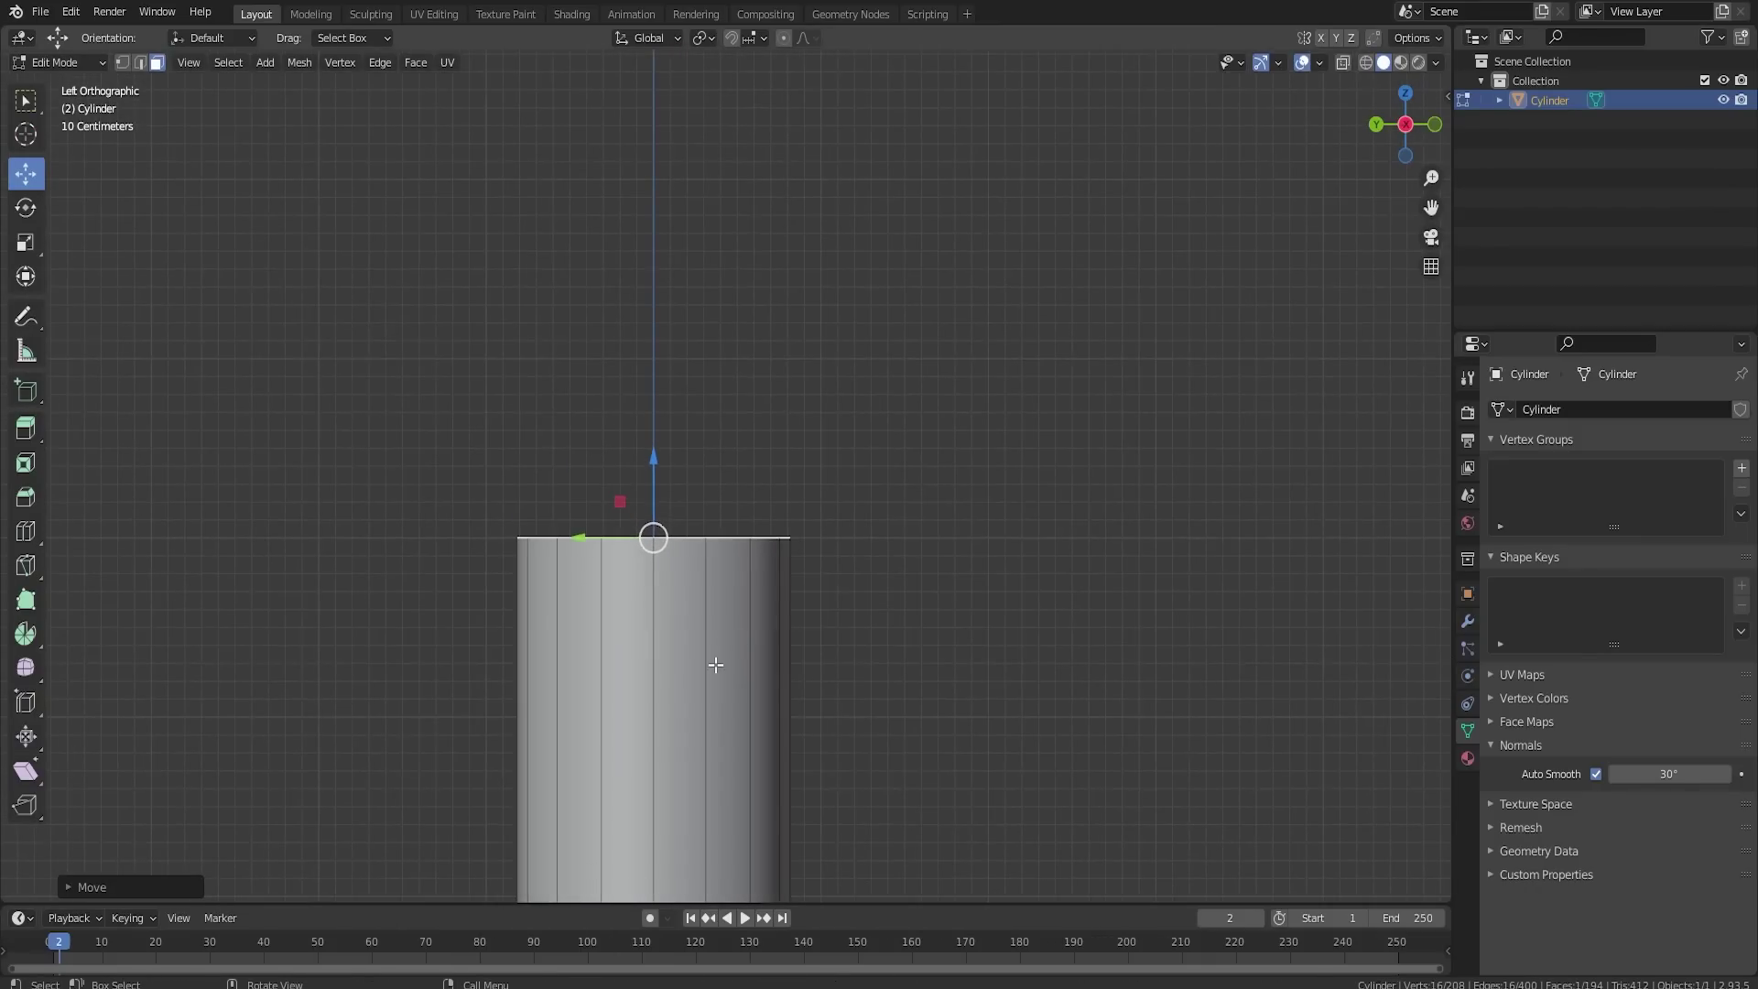
{"action": "middle_click_drag", "start_coordinate": [714, 664], "coordinate": [771, 315], "text": "shift"}
{"action": "key", "text": "l"}
{"action": "middle_click_drag", "start_coordinate": [776, 388], "coordinate": [883, 441]}
{"action": "scroll", "coordinate": [868, 457], "scroll_direction": "up", "scroll_amount": 1, "text": "alt"}
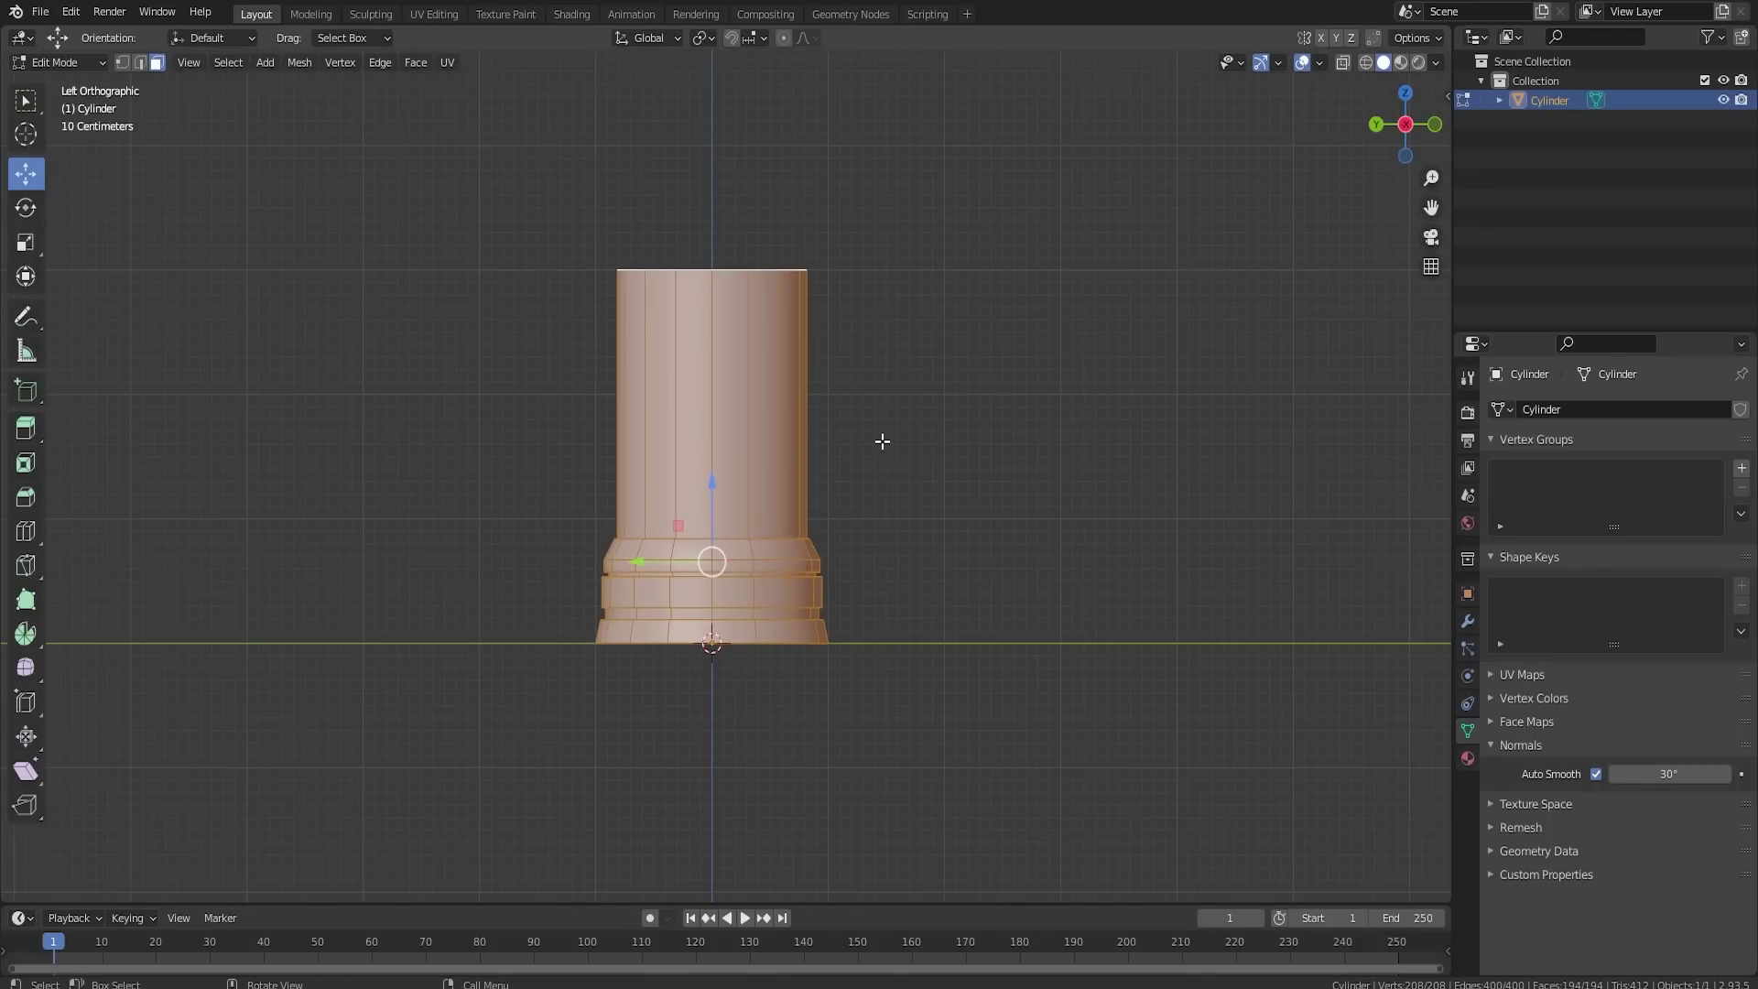
{"action": "key", "text": "Tab"}
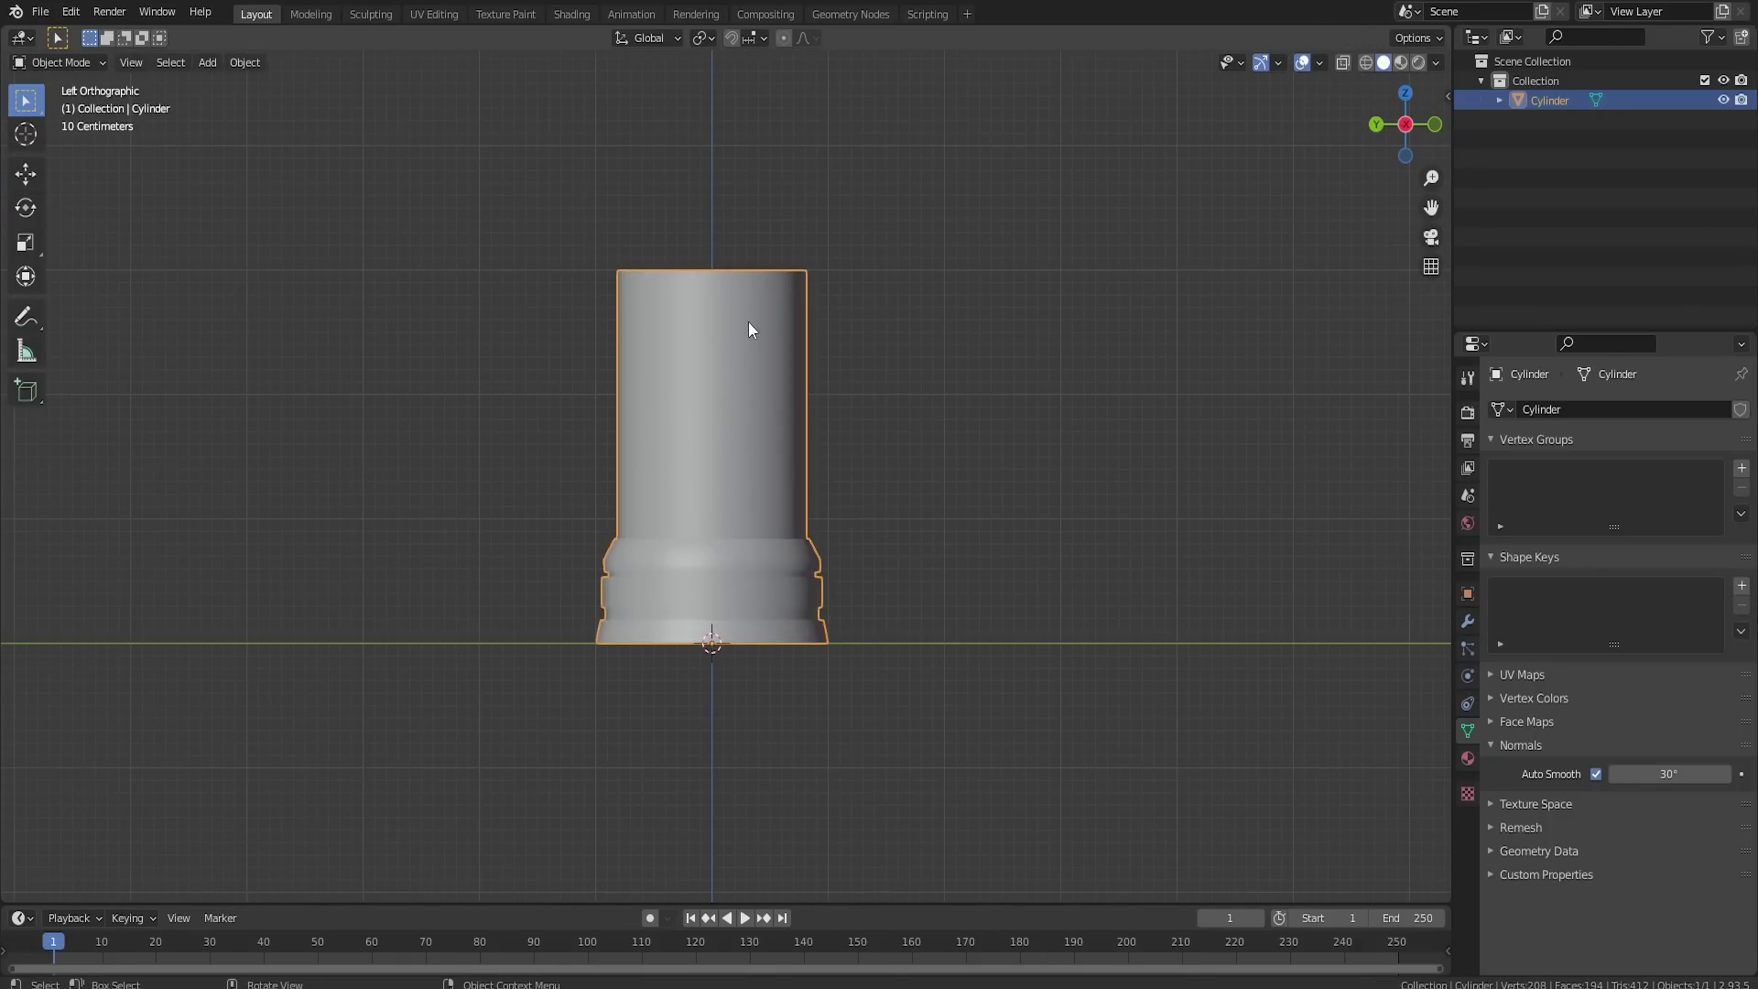
{"action": "key", "text": "Tab"}
Step: Select the column's top face, extrude it scaled outward to about 1.11, and raise it slightly to form a flared lip
{"action": "middle_click_drag", "start_coordinate": [745, 306], "coordinate": [825, 415]}
{"action": "left_click", "coordinate": [712, 255]}
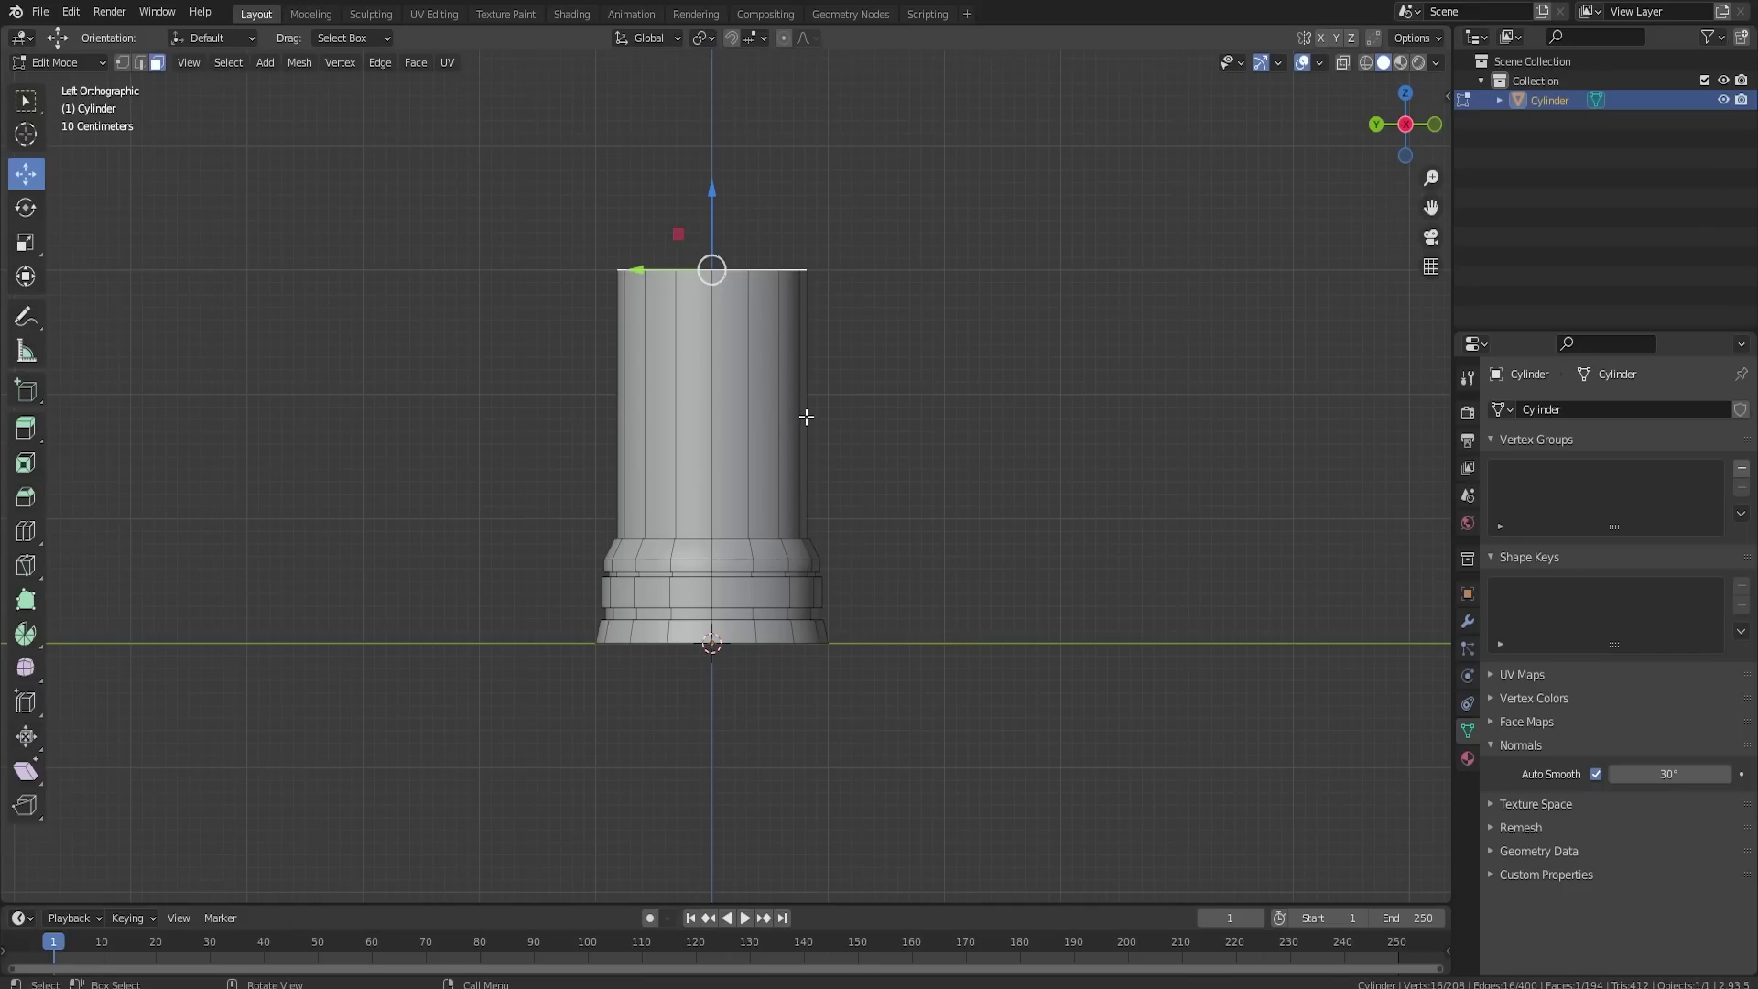
{"action": "key", "text": "e"}
{"action": "key", "text": "s"}
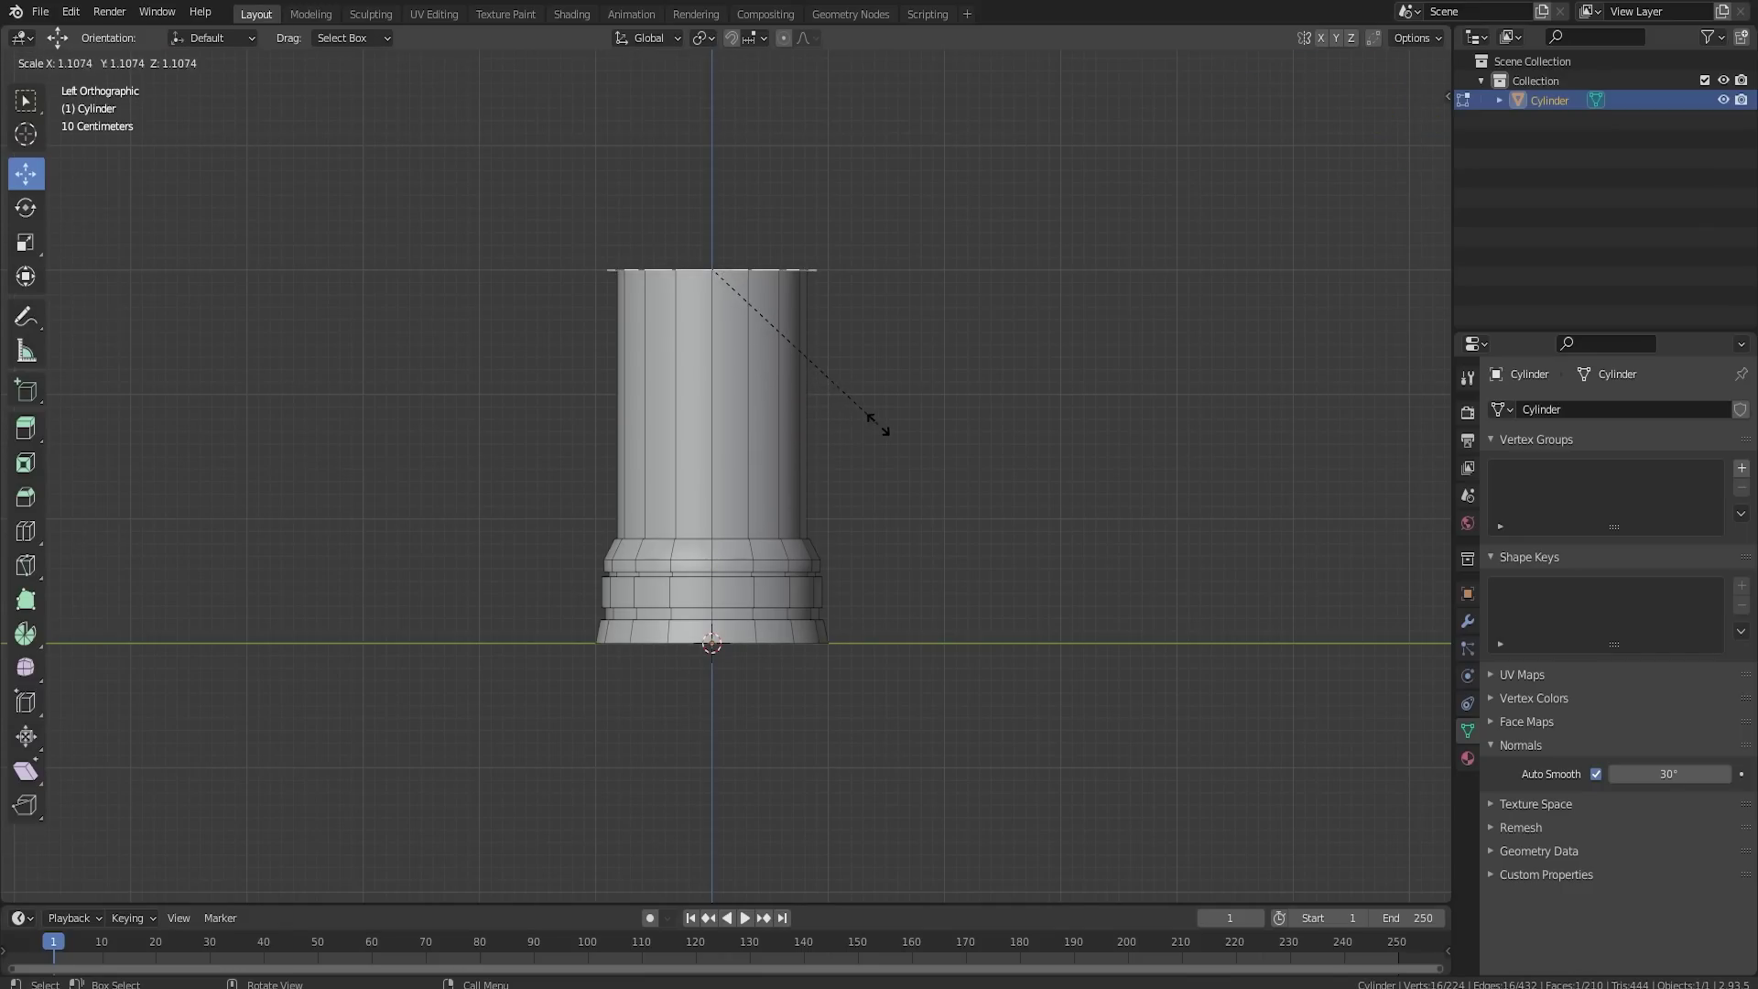
{"action": "left_click", "coordinate": [884, 426]}
{"action": "left_click_drag", "start_coordinate": [716, 229], "coordinate": [711, 212]}
Step: Extrude the flared lip's top face upward and raise it slightly more along Z to form the cap's straight rim
{"action": "key", "text": "e"}
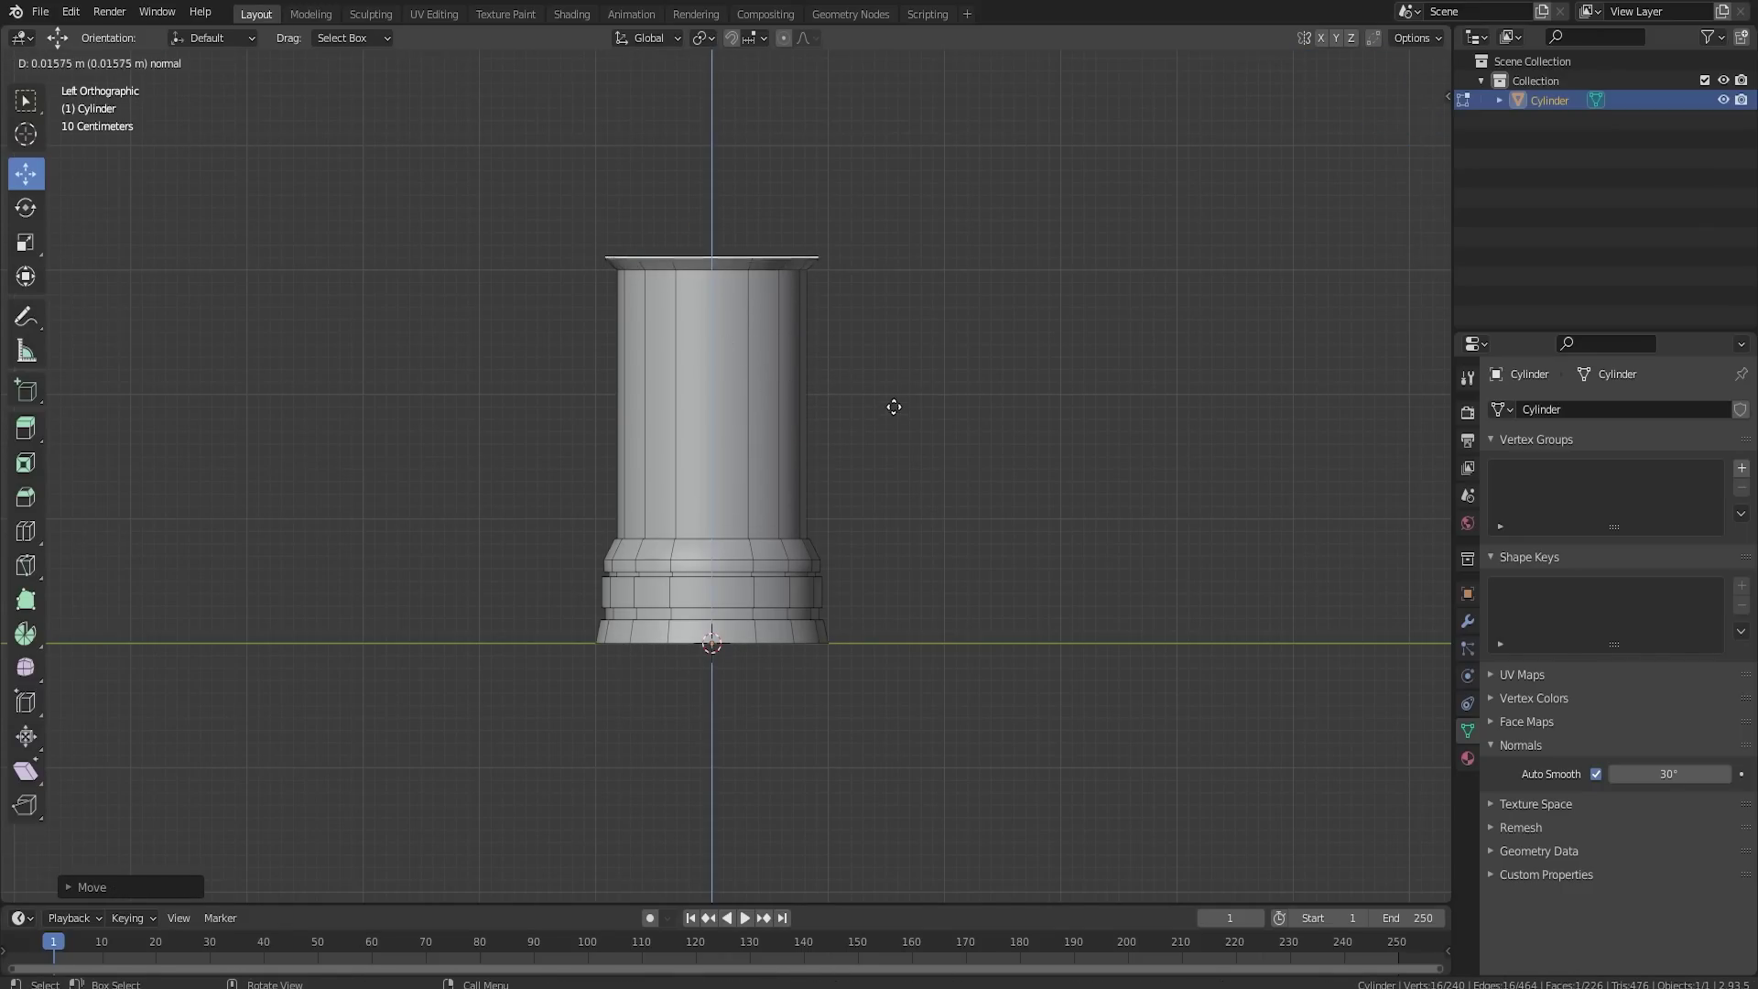
{"action": "left_click", "coordinate": [889, 392]}
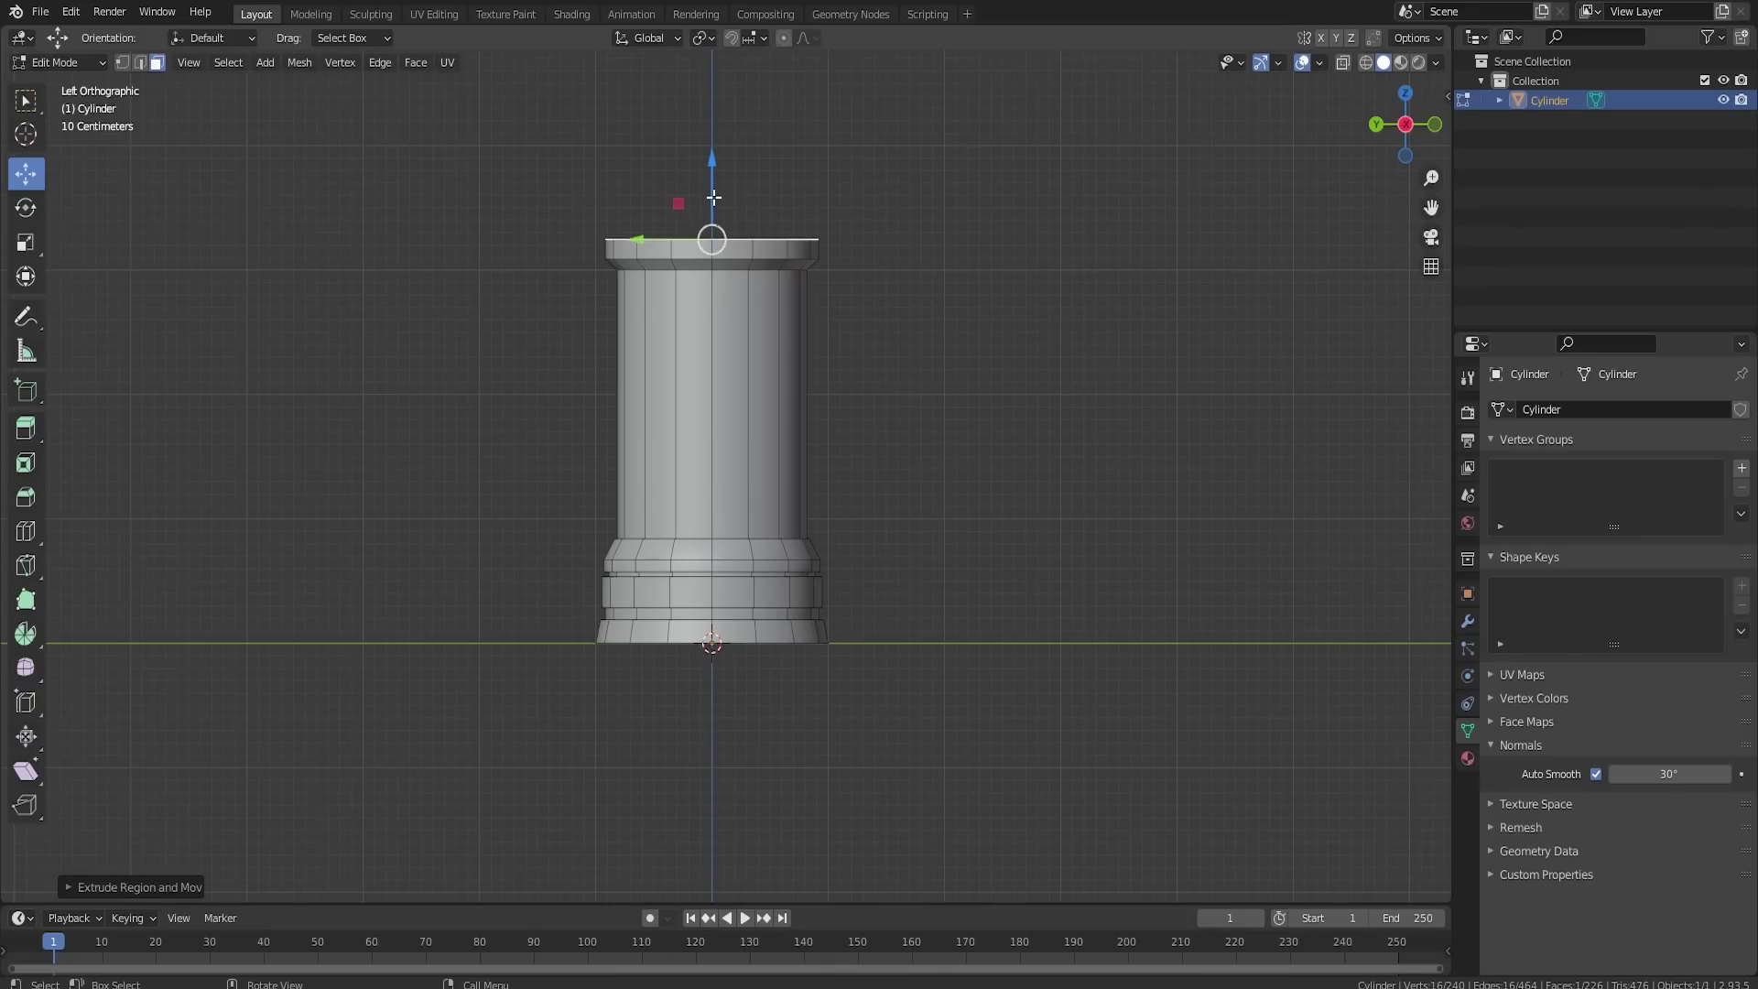
{"action": "left_click_drag", "start_coordinate": [714, 197], "coordinate": [713, 191]}
Step: Extrude the rim's top face upward and scale it inward to about 0.64 to form a tapered cap
{"action": "key", "text": "e"}
{"action": "left_click", "coordinate": [1008, 338]}
{"action": "key", "text": "s"}
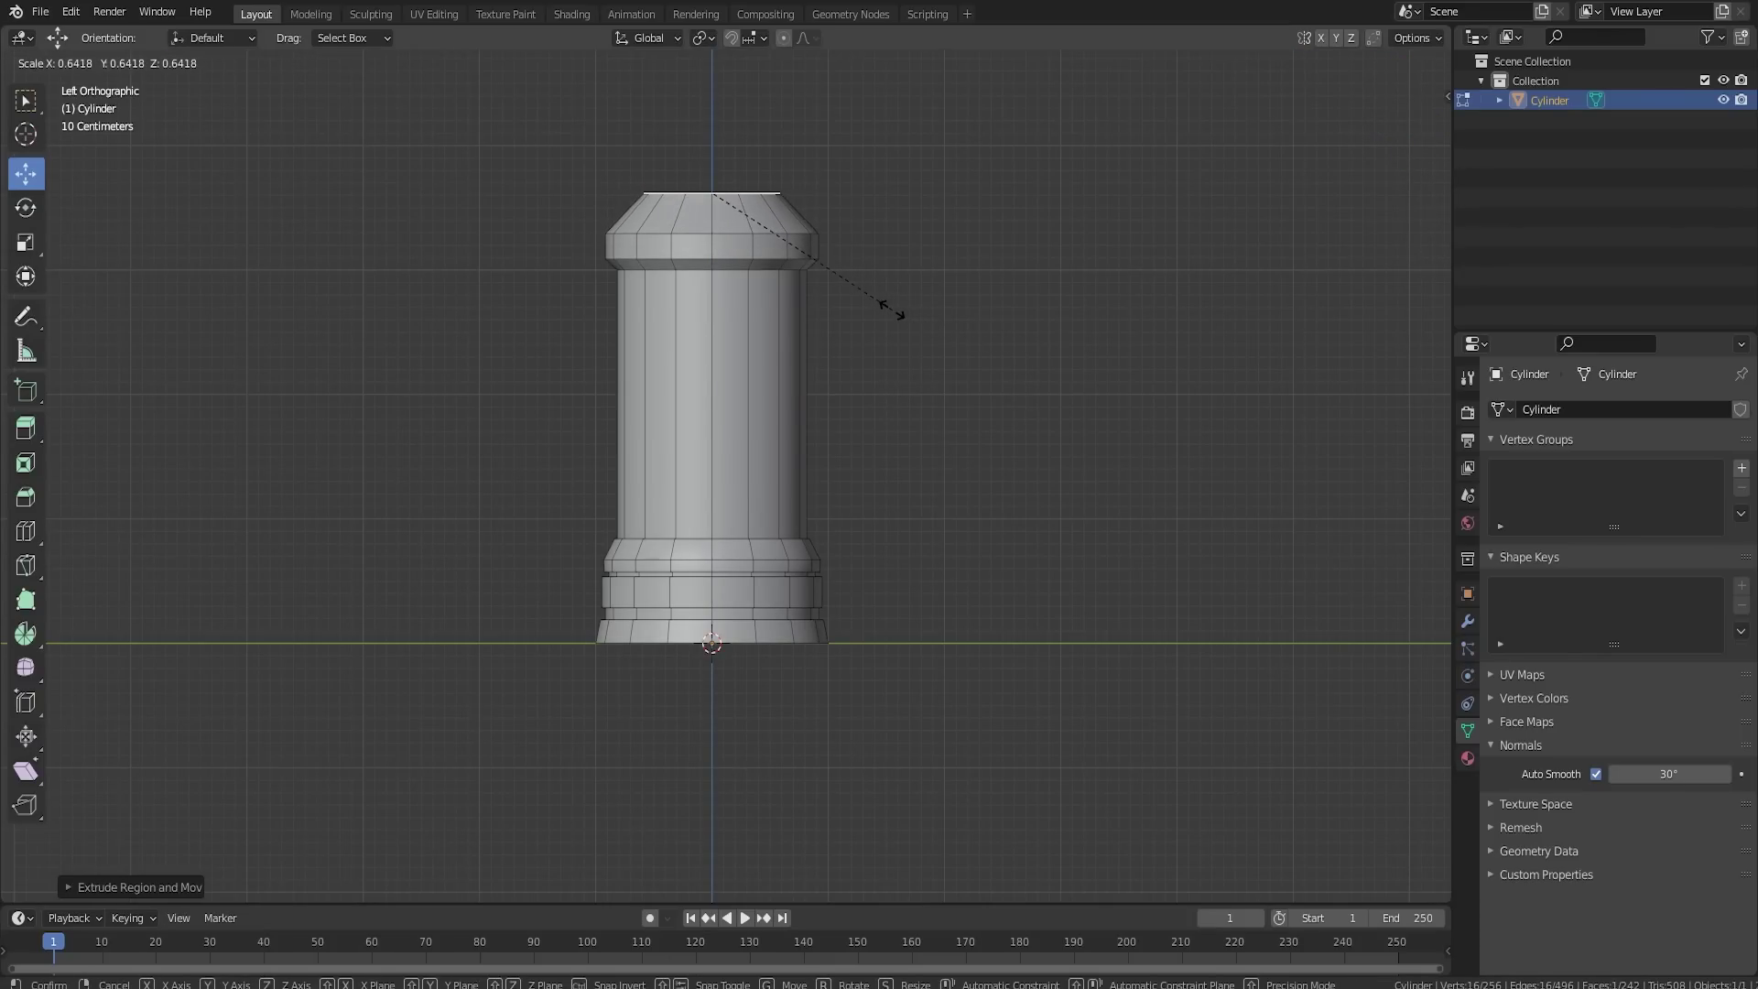
{"action": "left_click", "coordinate": [892, 310]}
{"action": "middle_click_drag", "start_coordinate": [895, 306], "coordinate": [932, 351]}
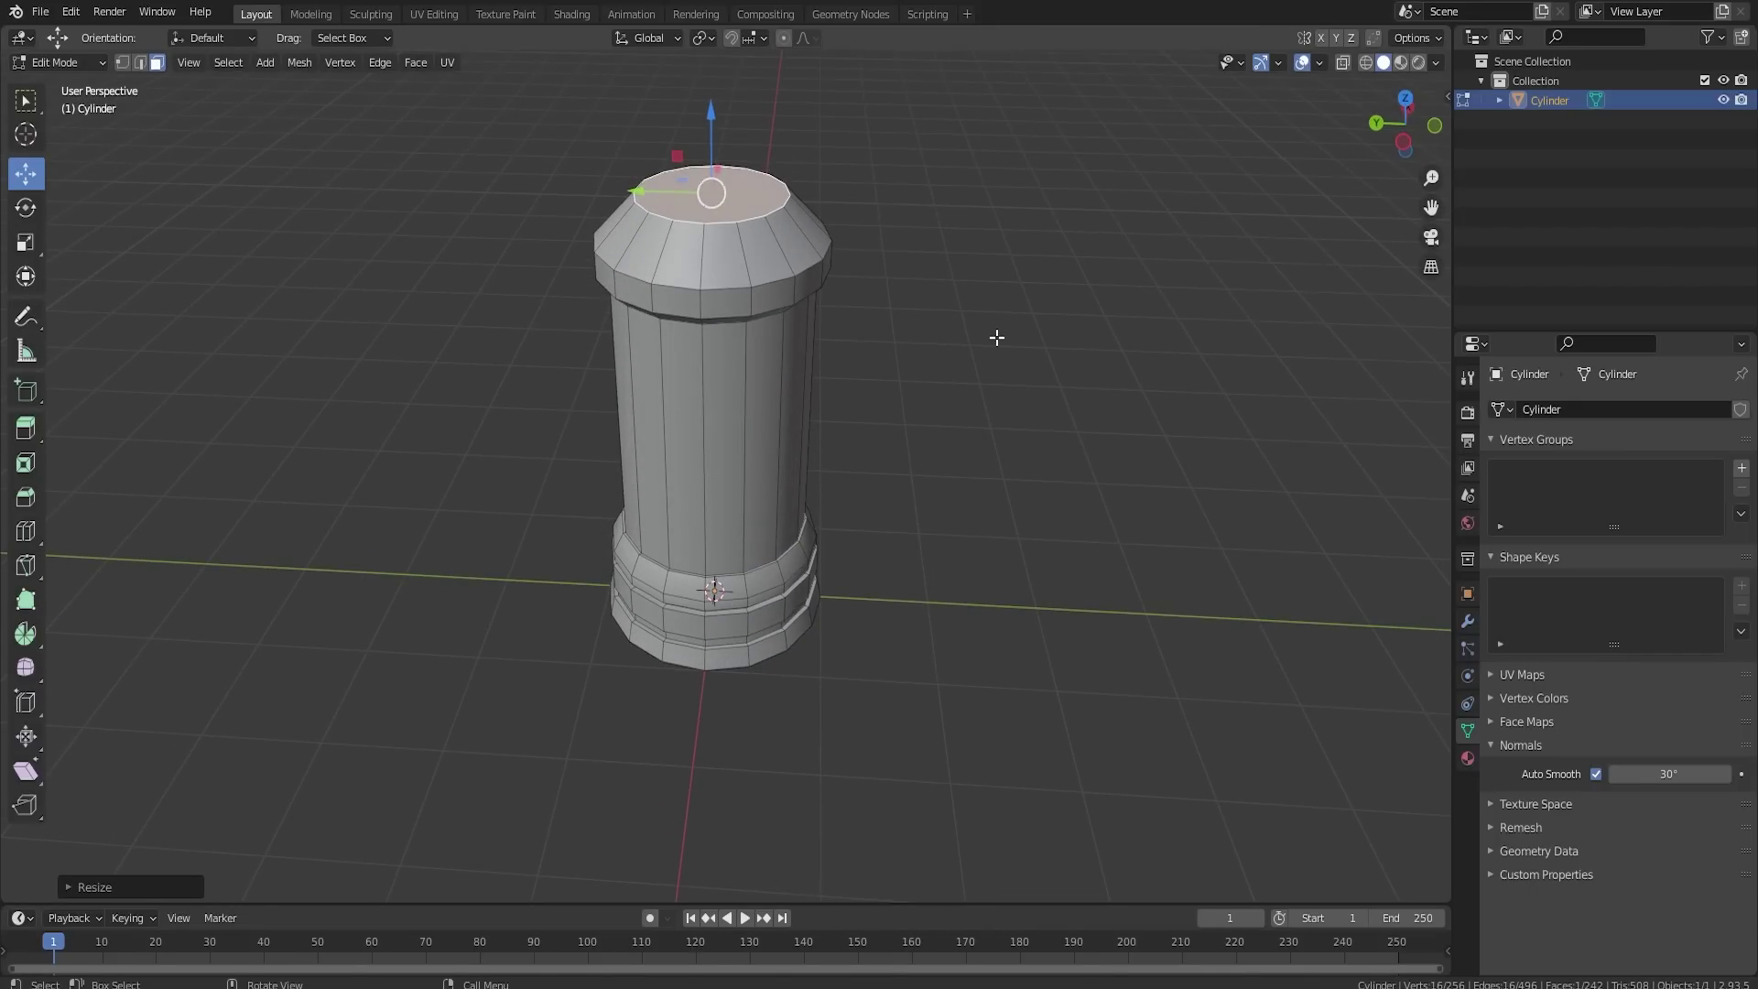
Step: Lower the tapered cap's top face slightly along Z and inset it
{"action": "left_click_drag", "start_coordinate": [709, 133], "coordinate": [710, 159]}
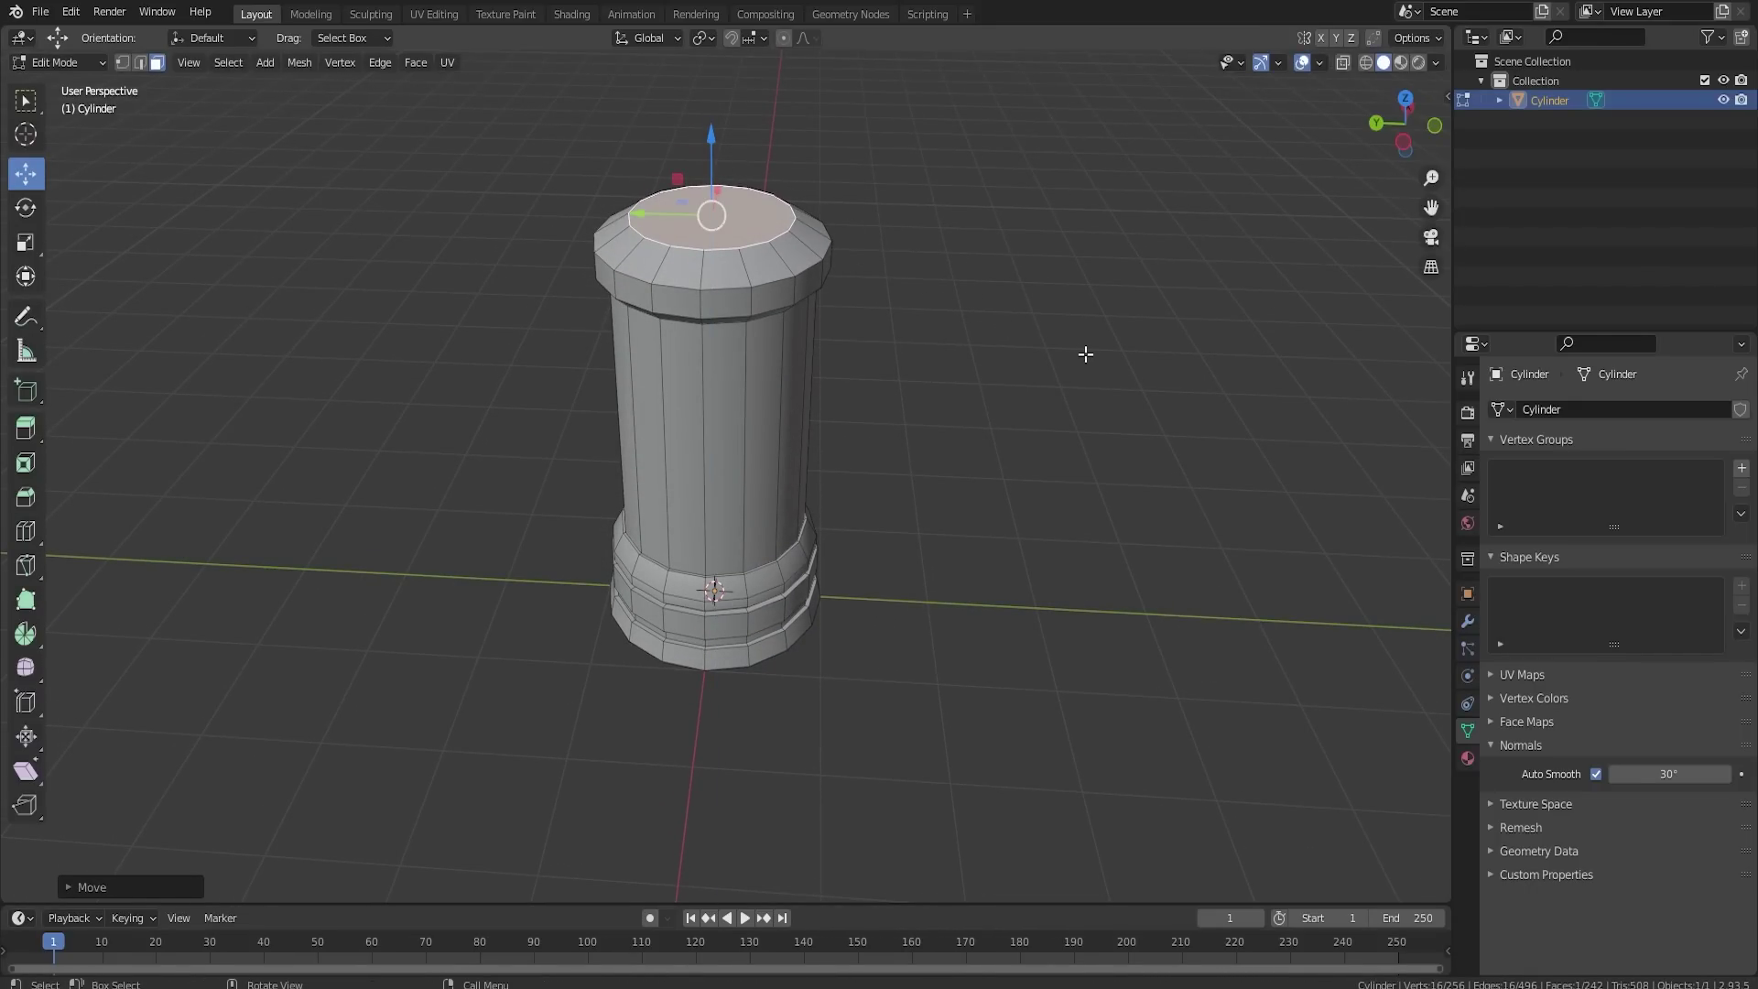
{"action": "key", "text": "i"}
{"action": "left_click", "coordinate": [1032, 349]}
Step: Extrude the inset cap face upward about 0.2 m, then lower it along Z to leave a low raised disc
{"action": "key", "text": "e"}
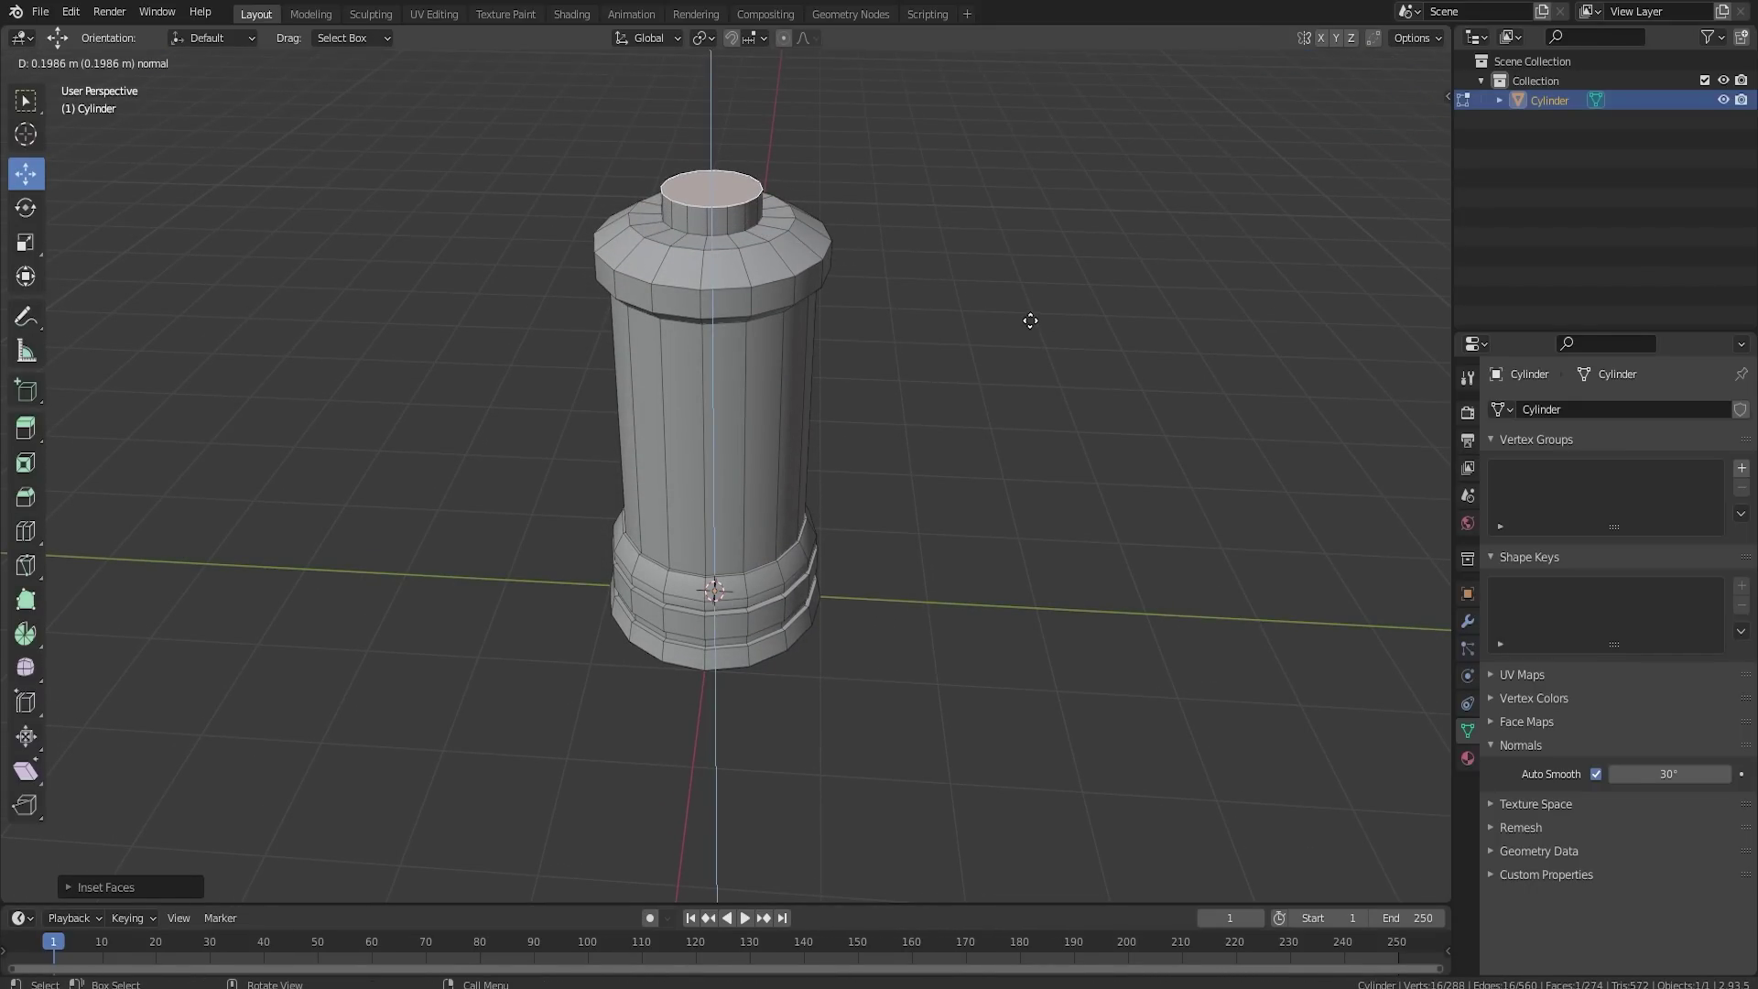
{"action": "left_click", "coordinate": [1030, 321]}
{"action": "middle_click_drag", "start_coordinate": [832, 279], "coordinate": [822, 242]}
{"action": "left_click_drag", "start_coordinate": [711, 133], "coordinate": [713, 153]}
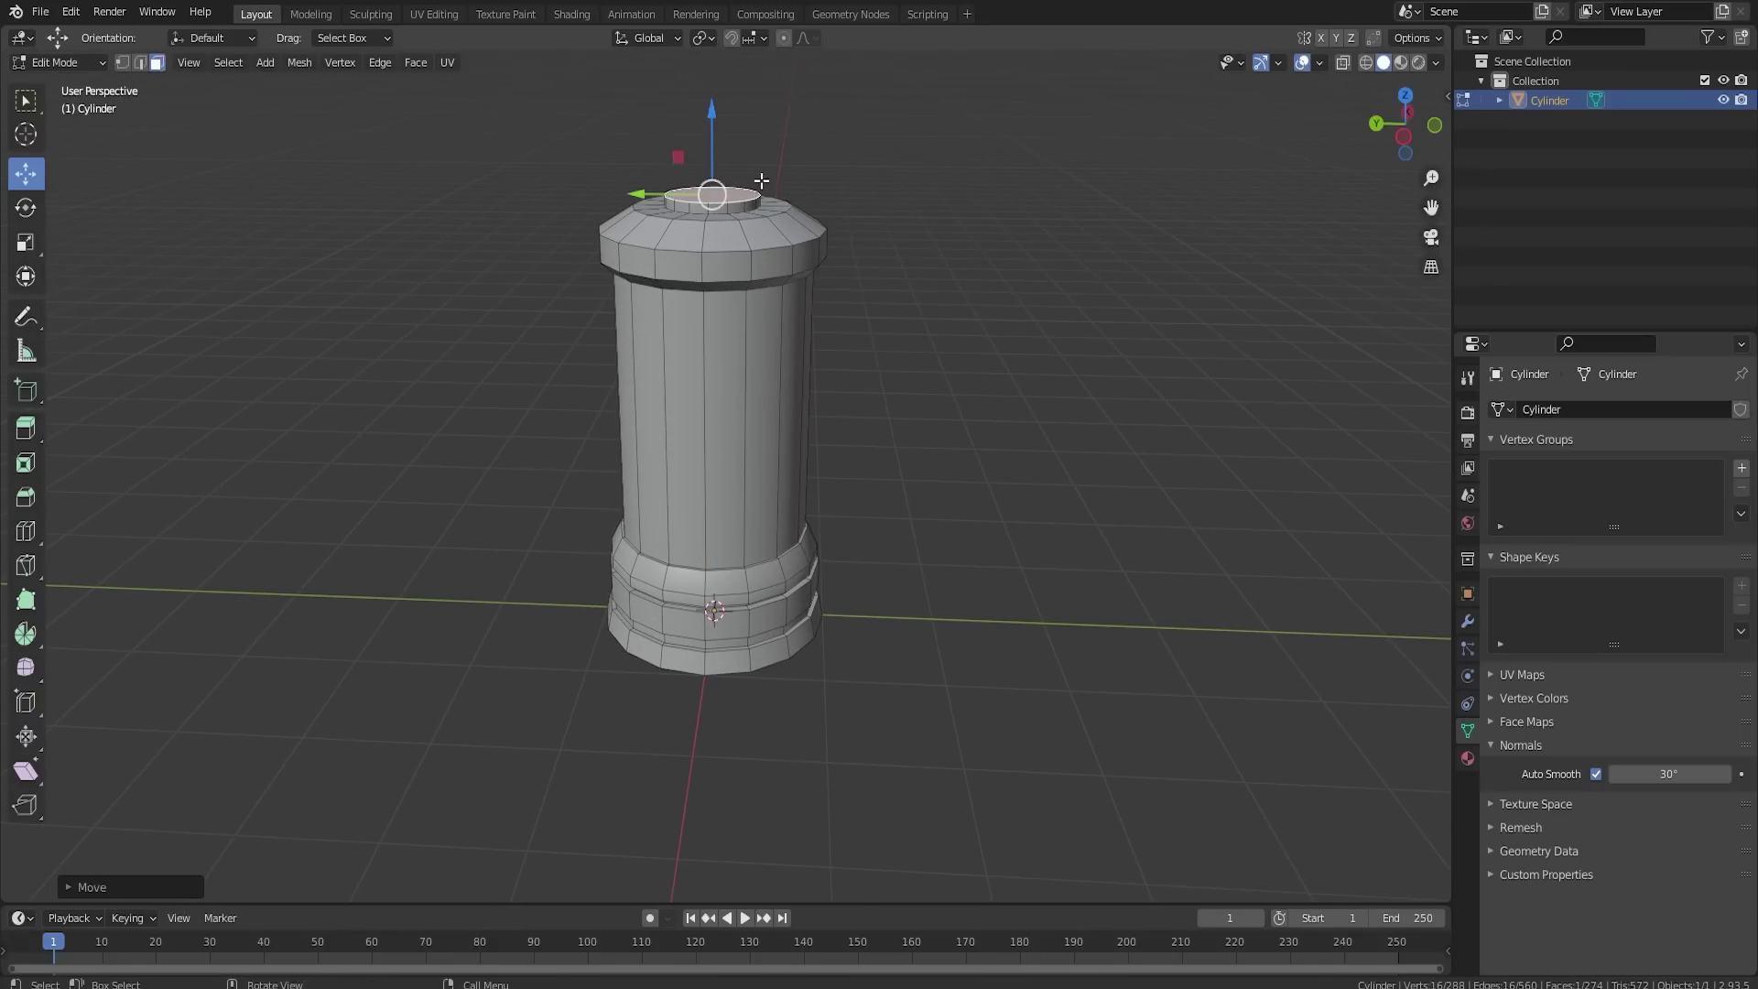
Step: Extrude the disc's top face scaled inward to about 0.63, and lower it slightly to form a shallow bevel
{"action": "key", "text": "e"}
{"action": "right_click", "coordinate": [848, 241]}
{"action": "key", "text": "s"}
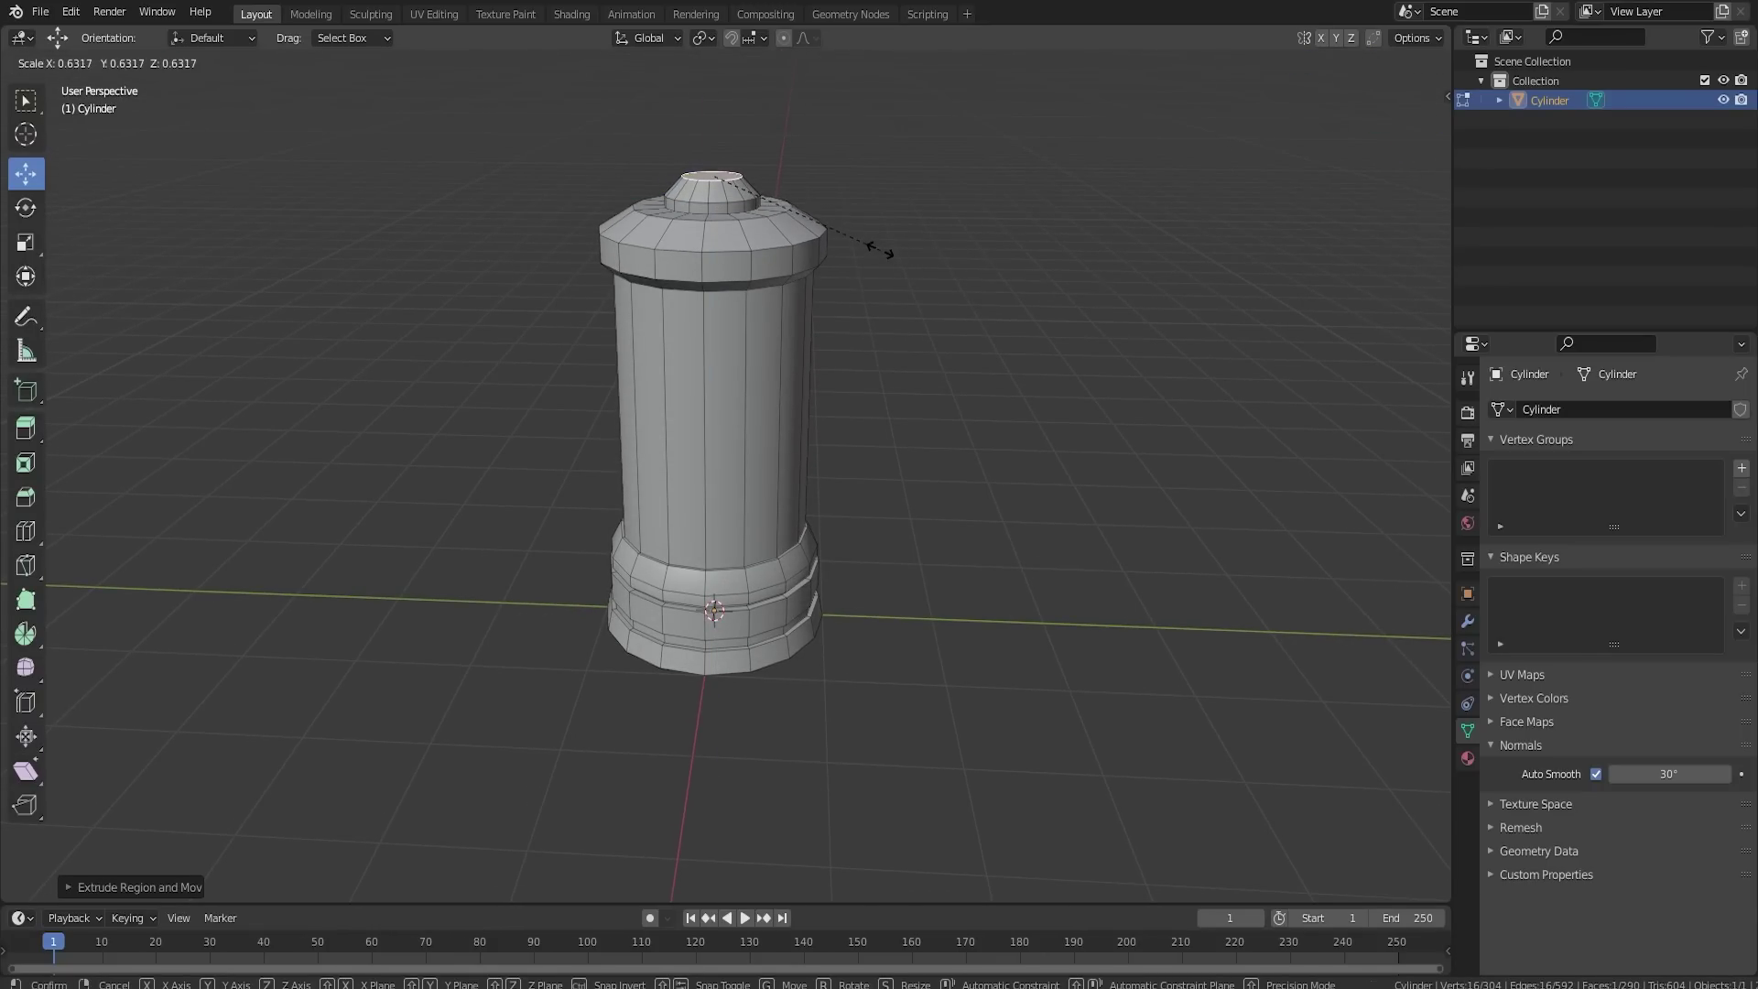
{"action": "left_click", "coordinate": [881, 250]}
{"action": "left_click_drag", "start_coordinate": [713, 135], "coordinate": [715, 147]}
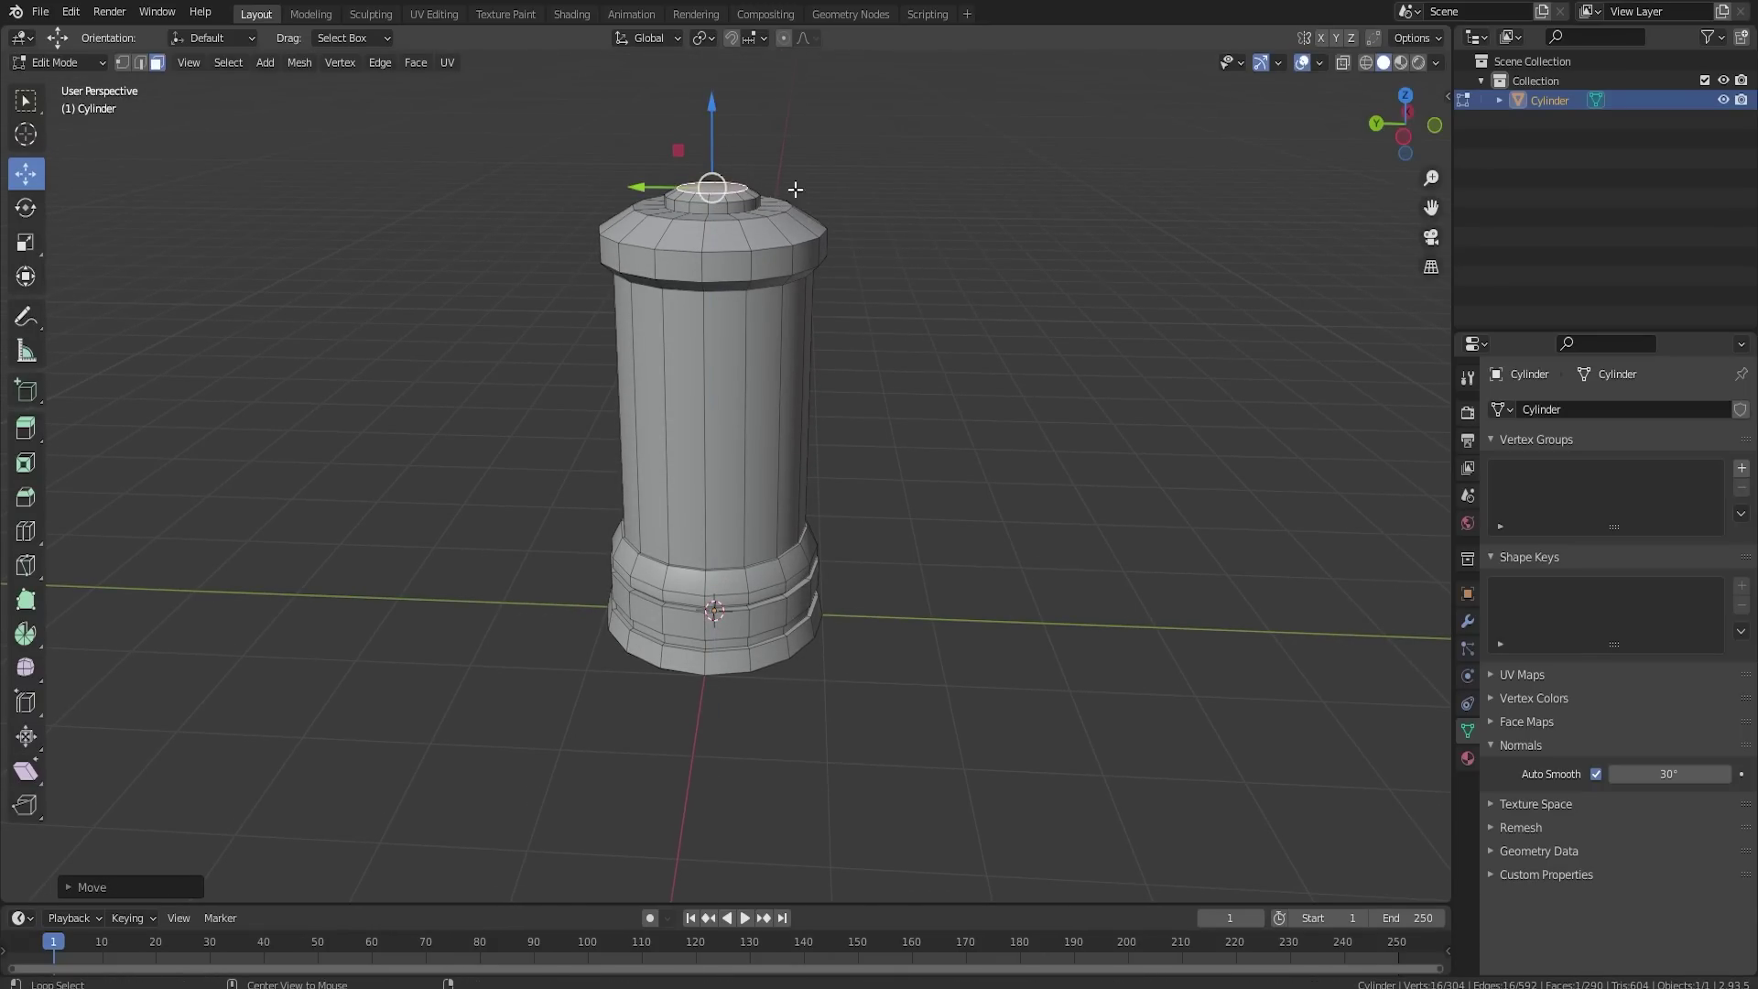
Step: Examine the stand's overall proportions from the side and in perspective, with and without its mesh edges shown
{"action": "middle_click_drag", "start_coordinate": [797, 189], "coordinate": [943, 336], "text": "alt"}
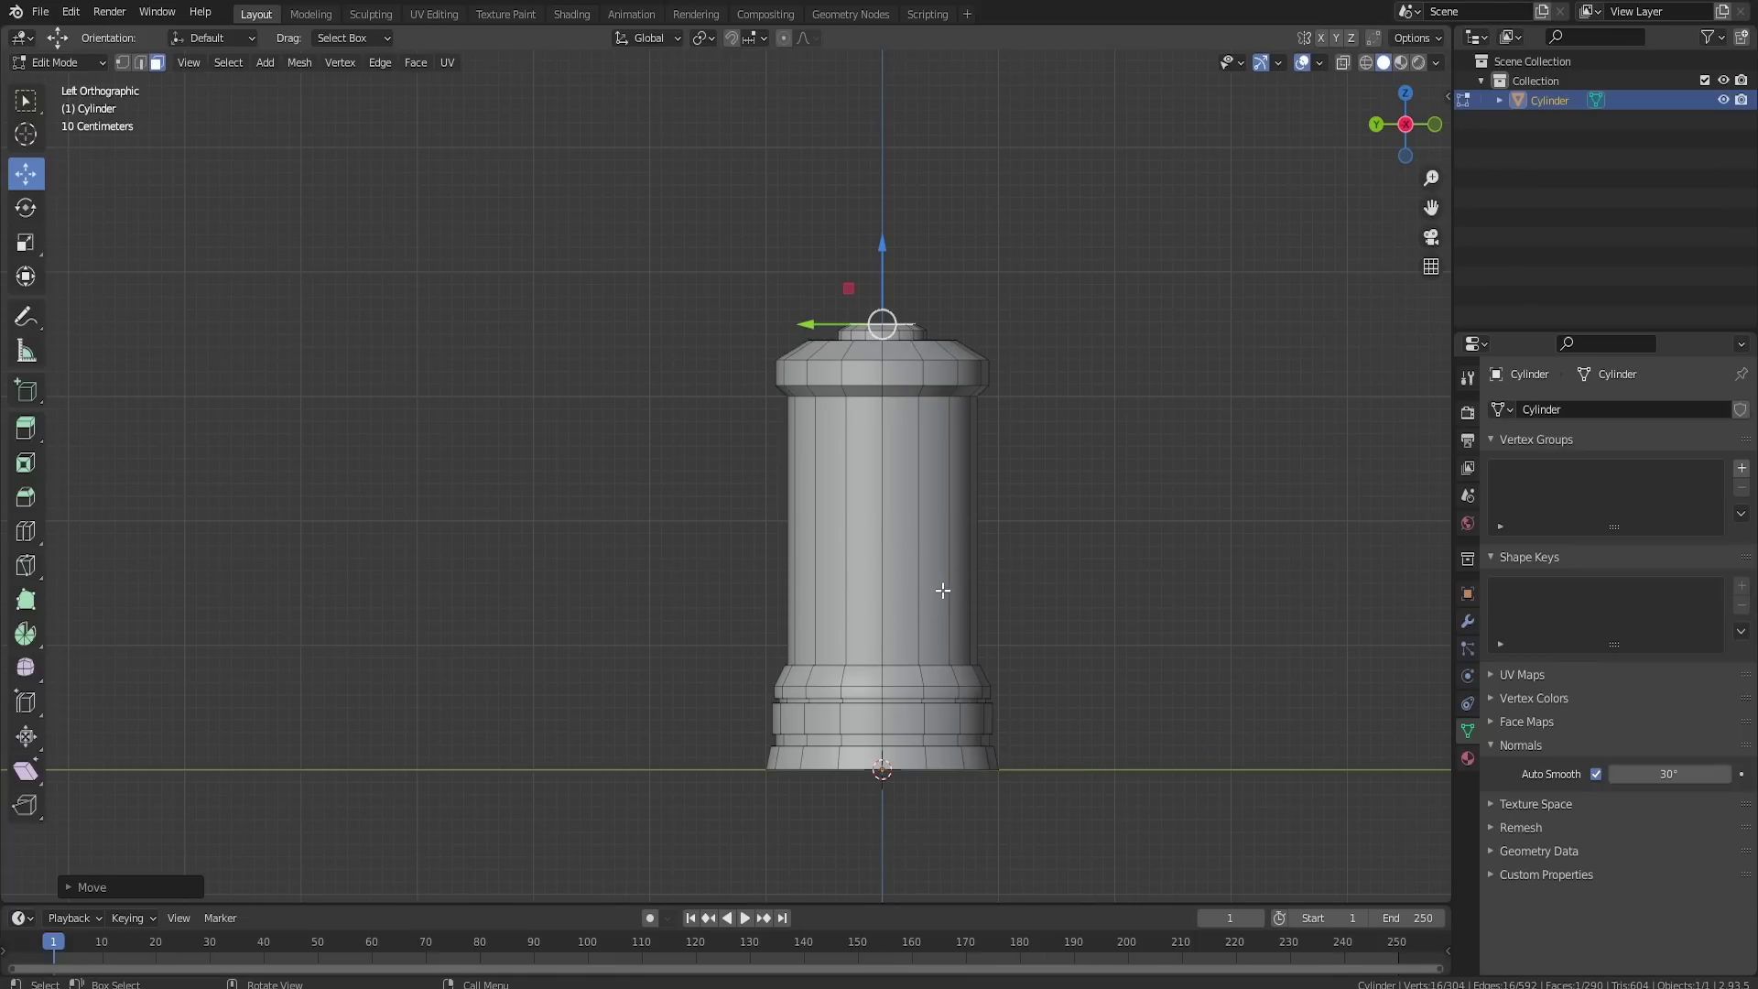
{"action": "key", "text": "Tab"}
{"action": "mouse_move", "coordinate": [1017, 504]}
{"action": "middle_mouse_down"}
{"action": "mouse_move", "coordinate": [905, 515]}
{"action": "mouse_move", "coordinate": [946, 470]}
{"action": "mouse_move", "coordinate": [977, 491]}
{"action": "mouse_move", "coordinate": [1022, 611]}
{"action": "mouse_move", "coordinate": [1008, 640]}
{"action": "mouse_move", "coordinate": [981, 525]}
{"action": "mouse_move", "coordinate": [910, 476]}
{"action": "mouse_move", "coordinate": [1050, 503]}
{"action": "mouse_move", "coordinate": [778, 476]}
{"action": "mouse_move", "coordinate": [893, 472]}
{"action": "mouse_move", "coordinate": [985, 502]}
{"action": "middle_mouse_up"}
{"action": "scroll", "coordinate": [981, 522], "scroll_direction": "up", "scroll_amount": 3}
{"action": "scroll", "coordinate": [980, 526], "scroll_direction": "down", "scroll_amount": 1}
{"action": "key", "text": "Tab"}
{"action": "scroll", "coordinate": [986, 495], "scroll_direction": "up", "scroll_amount": 2}
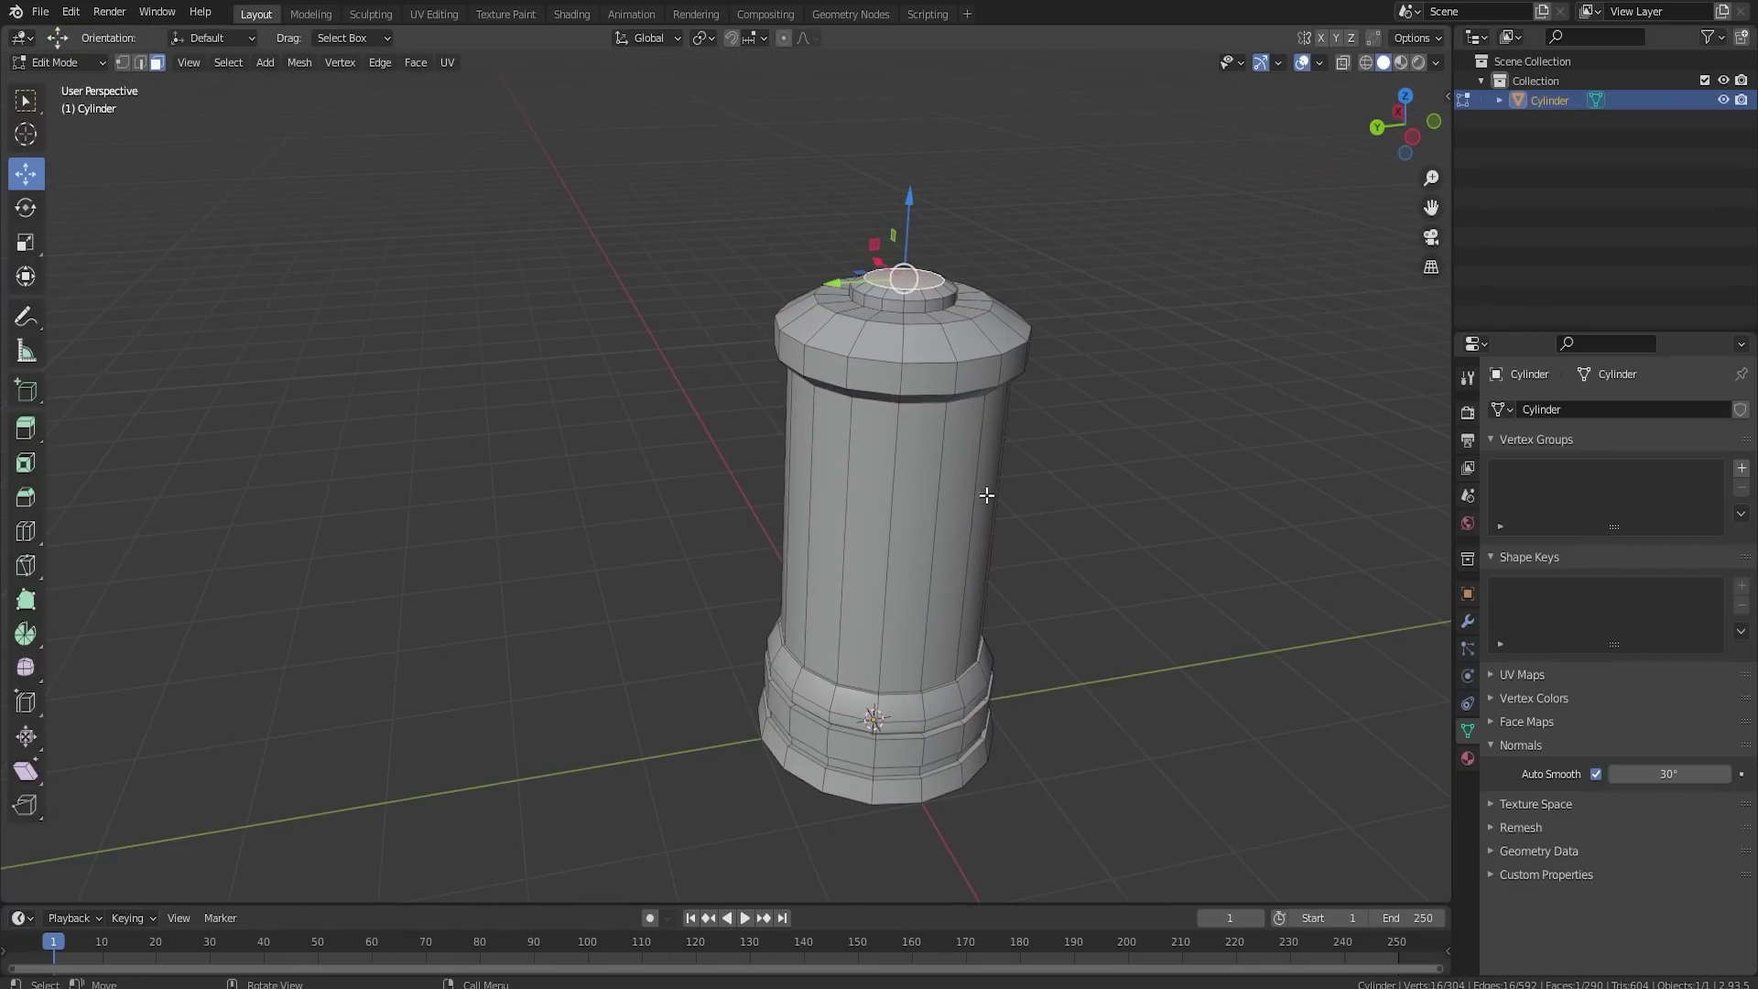
Step: Select the column's side faces on one half in wireframe side view and duplicate them in place
{"action": "left_click", "coordinate": [916, 563]}
{"action": "mouse_move", "coordinate": [822, 534]}
{"action": "middle_mouse_down", "text": "alt"}
{"action": "mouse_move", "coordinate": [553, 512]}
{"action": "mouse_move", "coordinate": [815, 540]}
{"action": "middle_mouse_up", "text": "alt"}
{"action": "key", "text": "shift+z"}
{"action": "mouse_move", "coordinate": [723, 465]}
{"action": "left_mouse_down"}
{"action": "mouse_move", "coordinate": [831, 513]}
{"action": "mouse_move", "coordinate": [906, 595]}
{"action": "left_mouse_up"}
{"action": "key", "text": "shift+d"}
{"action": "right_click", "coordinate": [920, 596]}
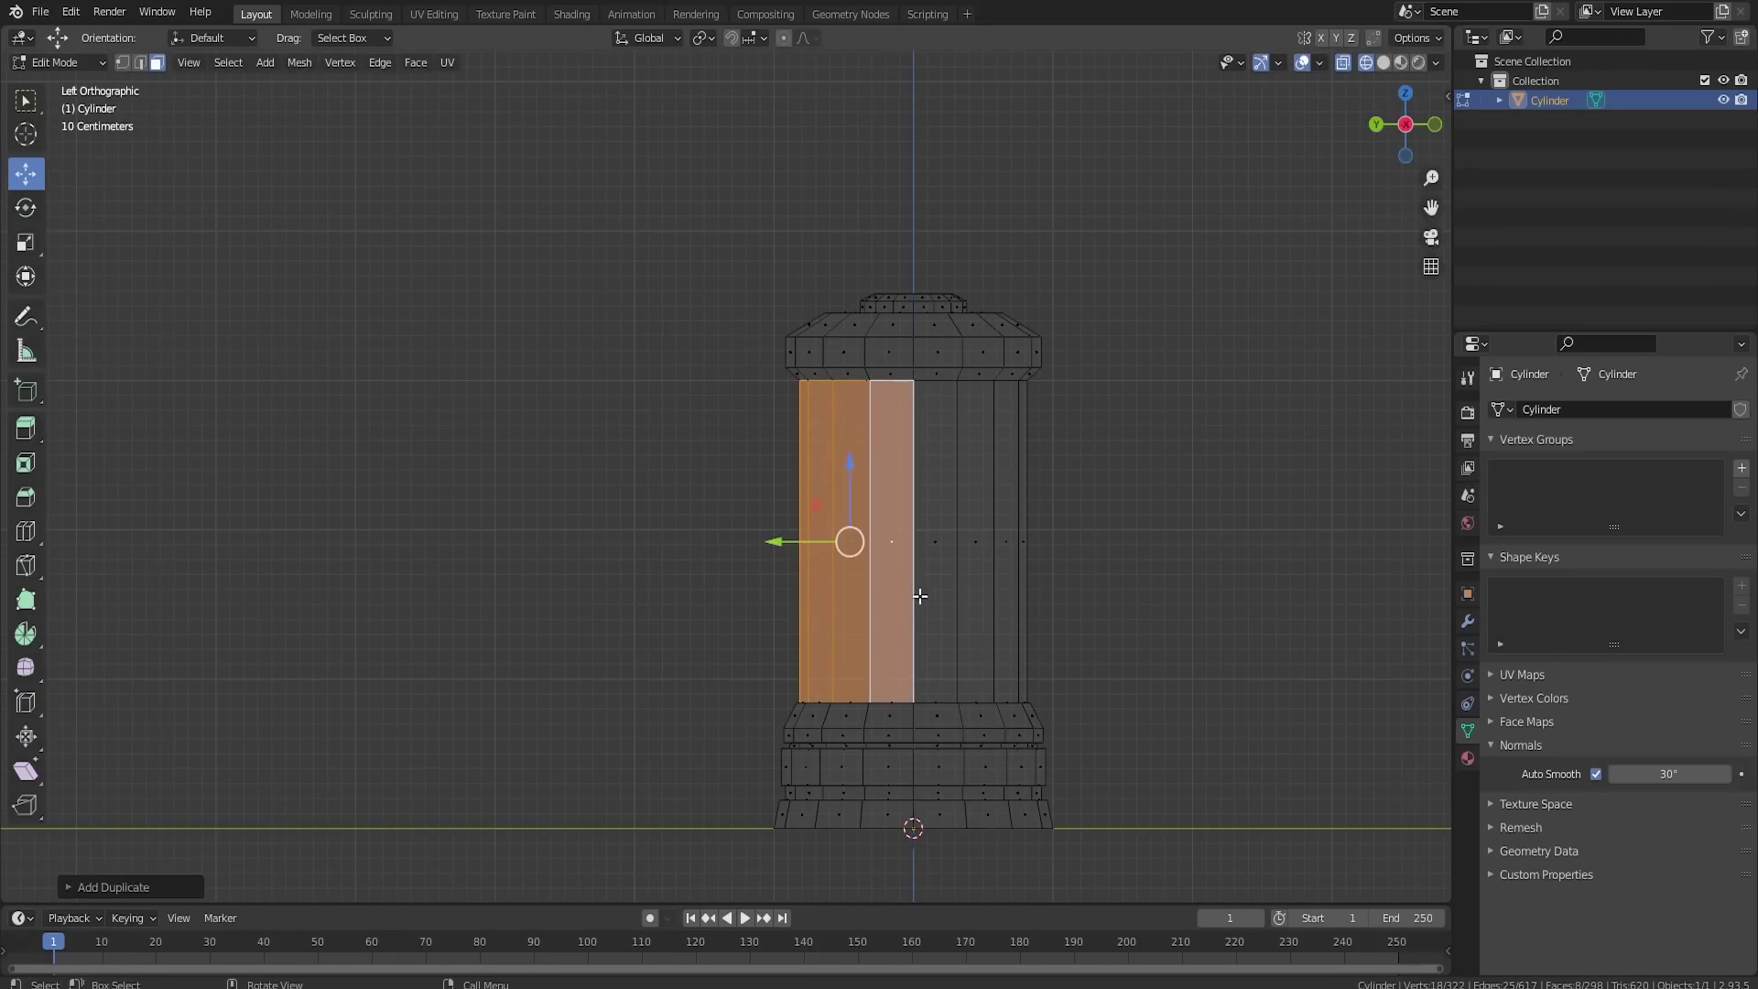
Step: Scale the duplicated column faces along Z to about 0.4 and move them slightly outward along Y
{"action": "key", "text": "s"}
{"action": "key", "text": "z"}
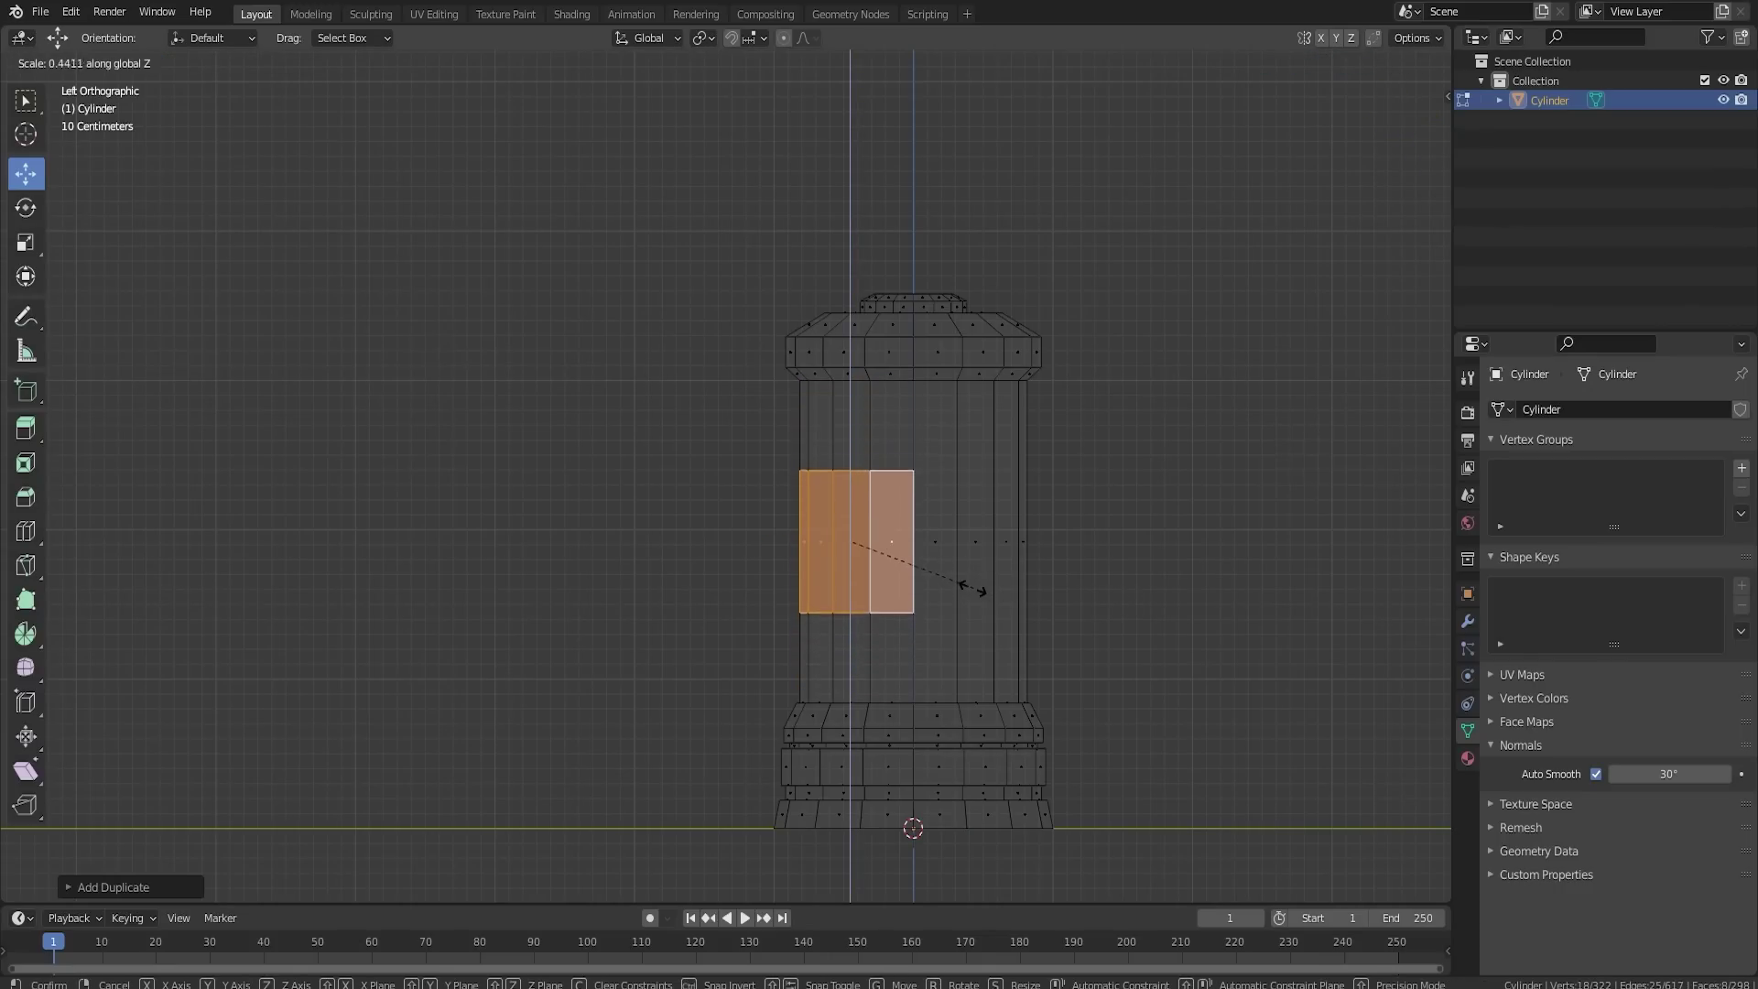
{"action": "left_click", "coordinate": [965, 587]}
{"action": "left_click_drag", "start_coordinate": [799, 542], "coordinate": [793, 541]}
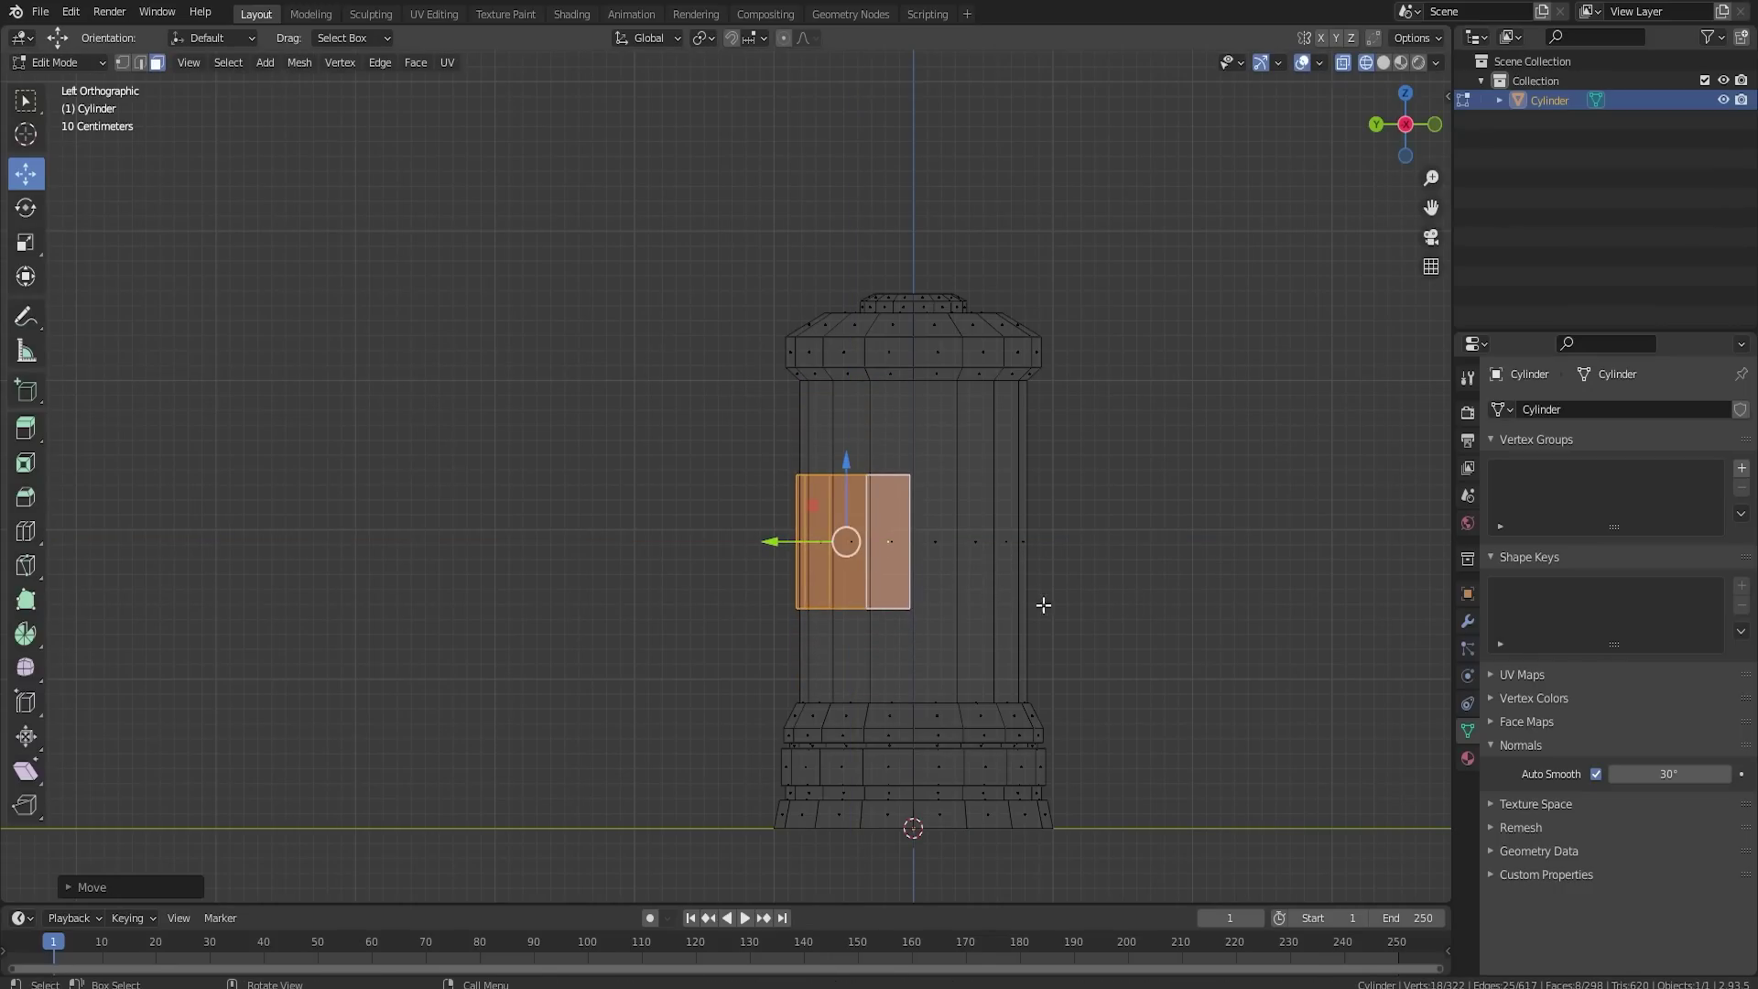
Step: Scale the duplicated faces up slightly overall so they clear the column surface, and return to solid shading
{"action": "key", "text": "s"}
{"action": "left_click", "coordinate": [1132, 619]}
{"action": "key", "text": "shift+z"}
{"action": "middle_click_drag", "start_coordinate": [1155, 549], "coordinate": [1055, 608]}
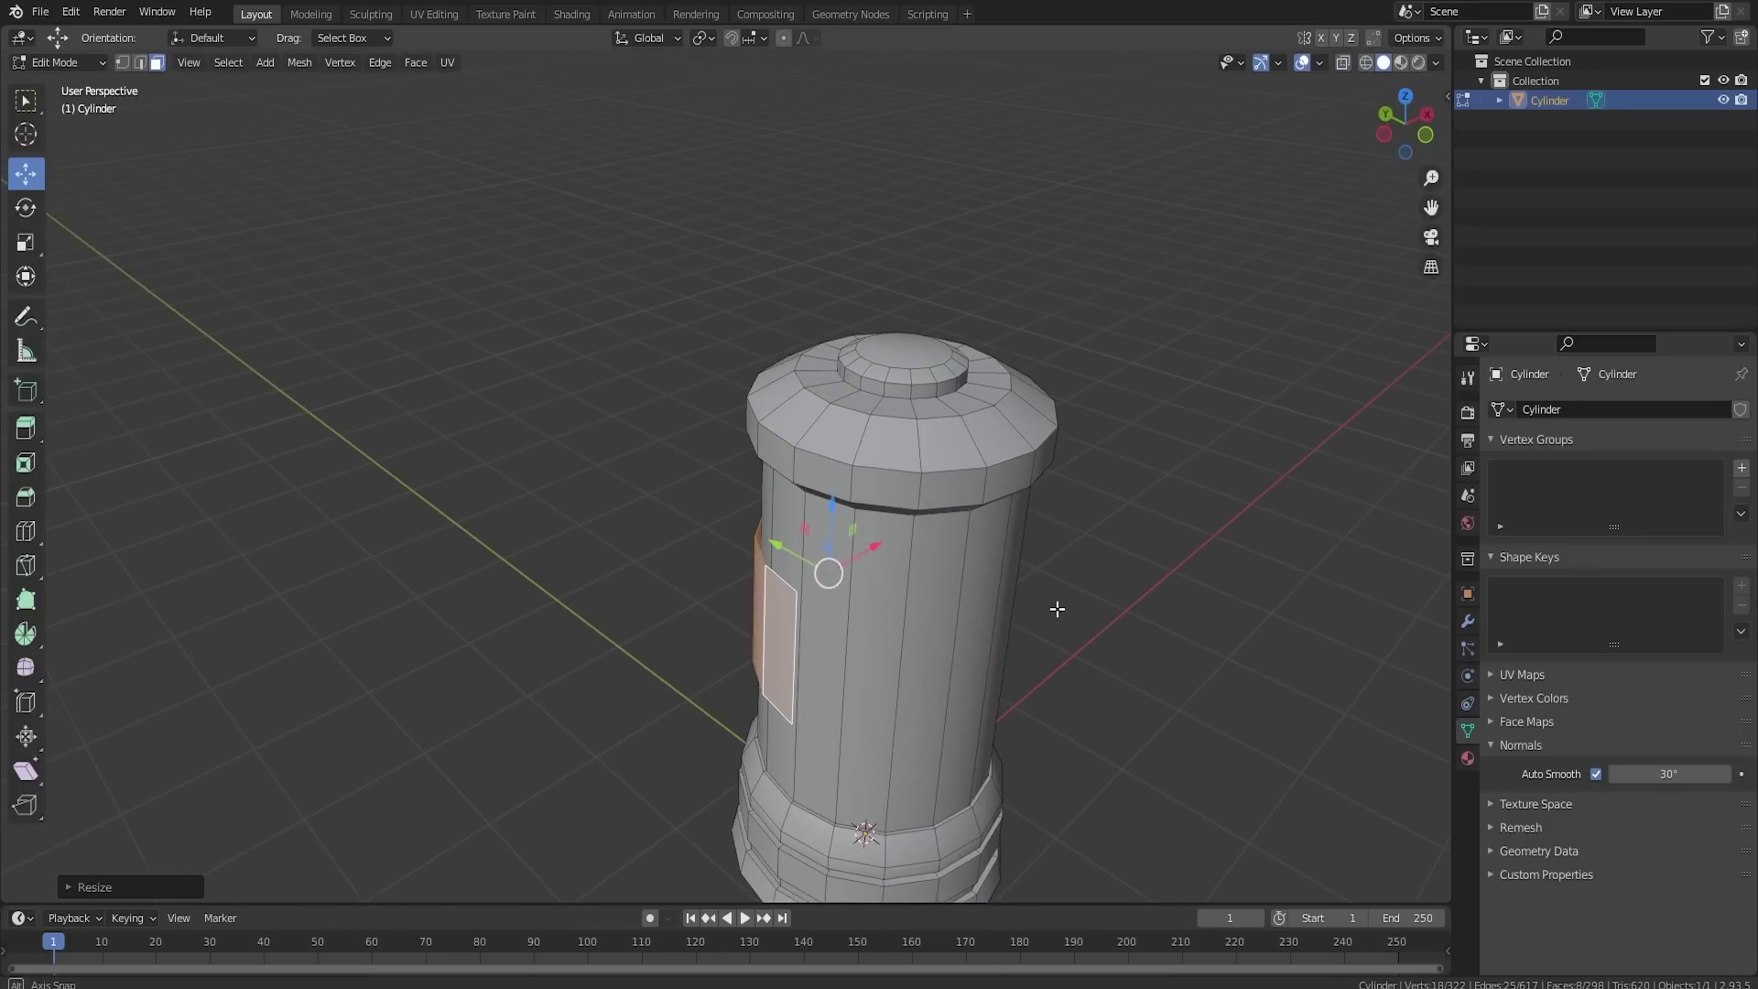
Step: Separate the duplicated faces into their own object and select the resulting curved panel in Object Mode
{"action": "key", "text": "Tab"}
{"action": "key", "text": "Tab"}
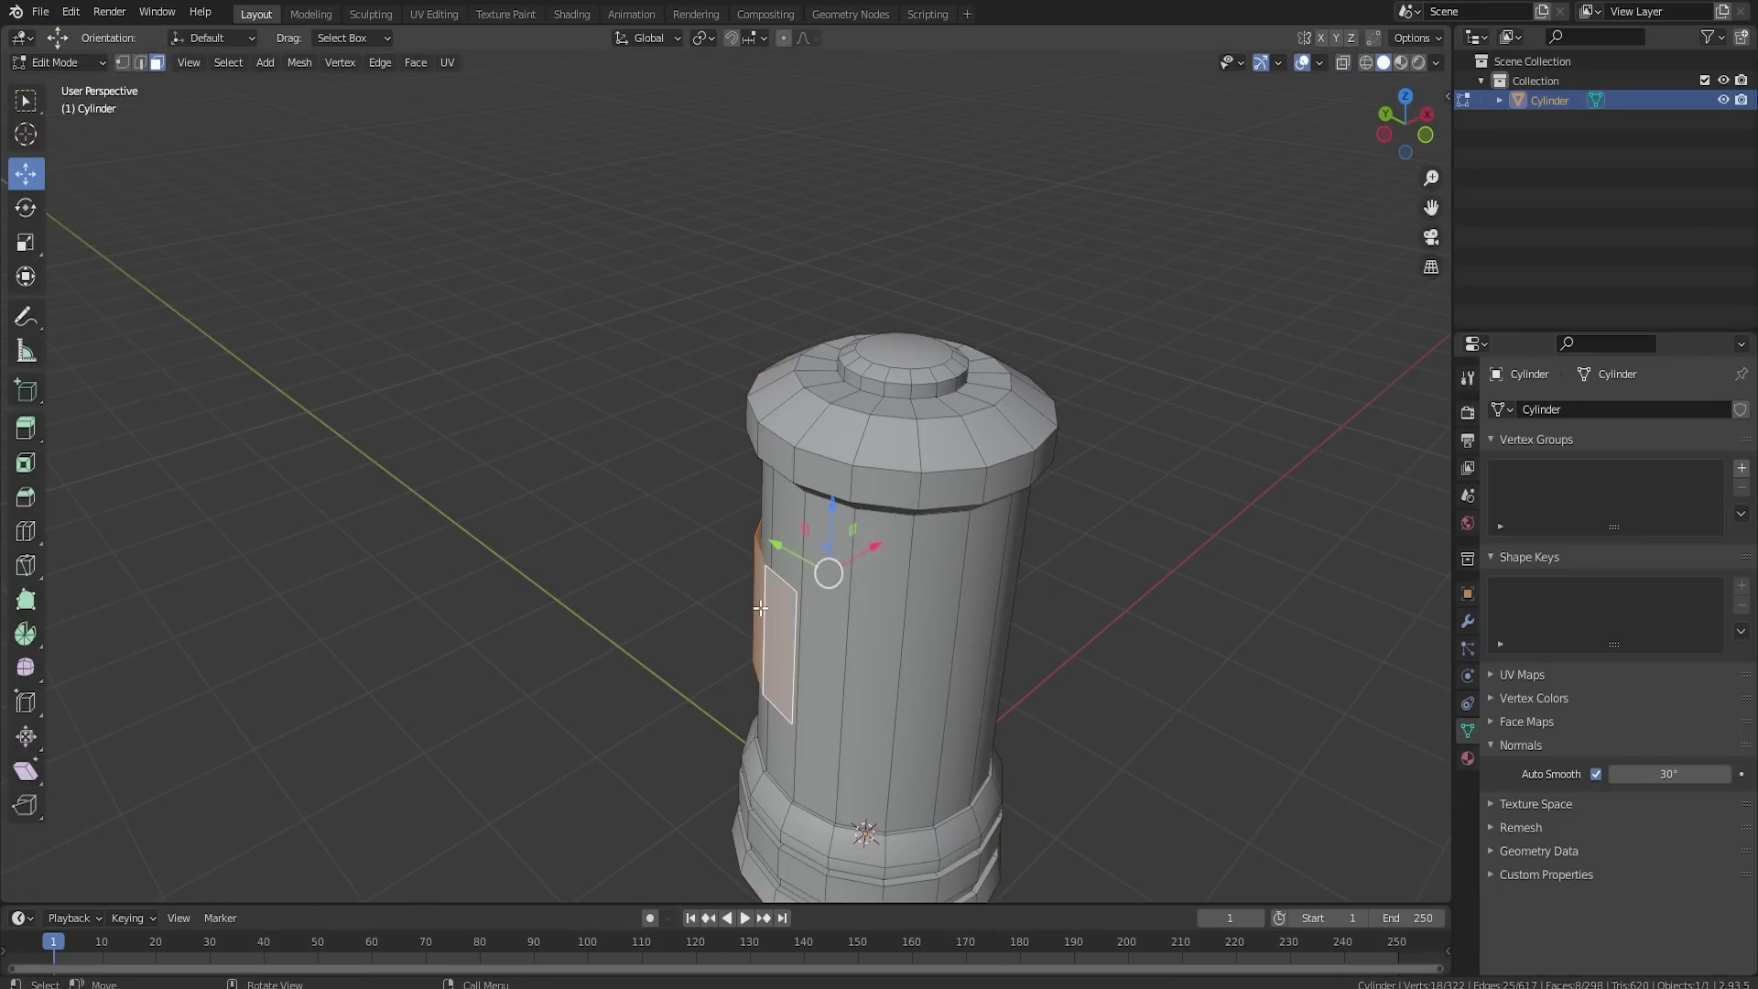
{"action": "key", "text": "p"}
{"action": "left_click", "coordinate": [765, 612]}
{"action": "key", "text": "Tab"}
{"action": "left_click", "coordinate": [745, 586]}
{"action": "middle_click_drag", "start_coordinate": [745, 592], "coordinate": [844, 530]}
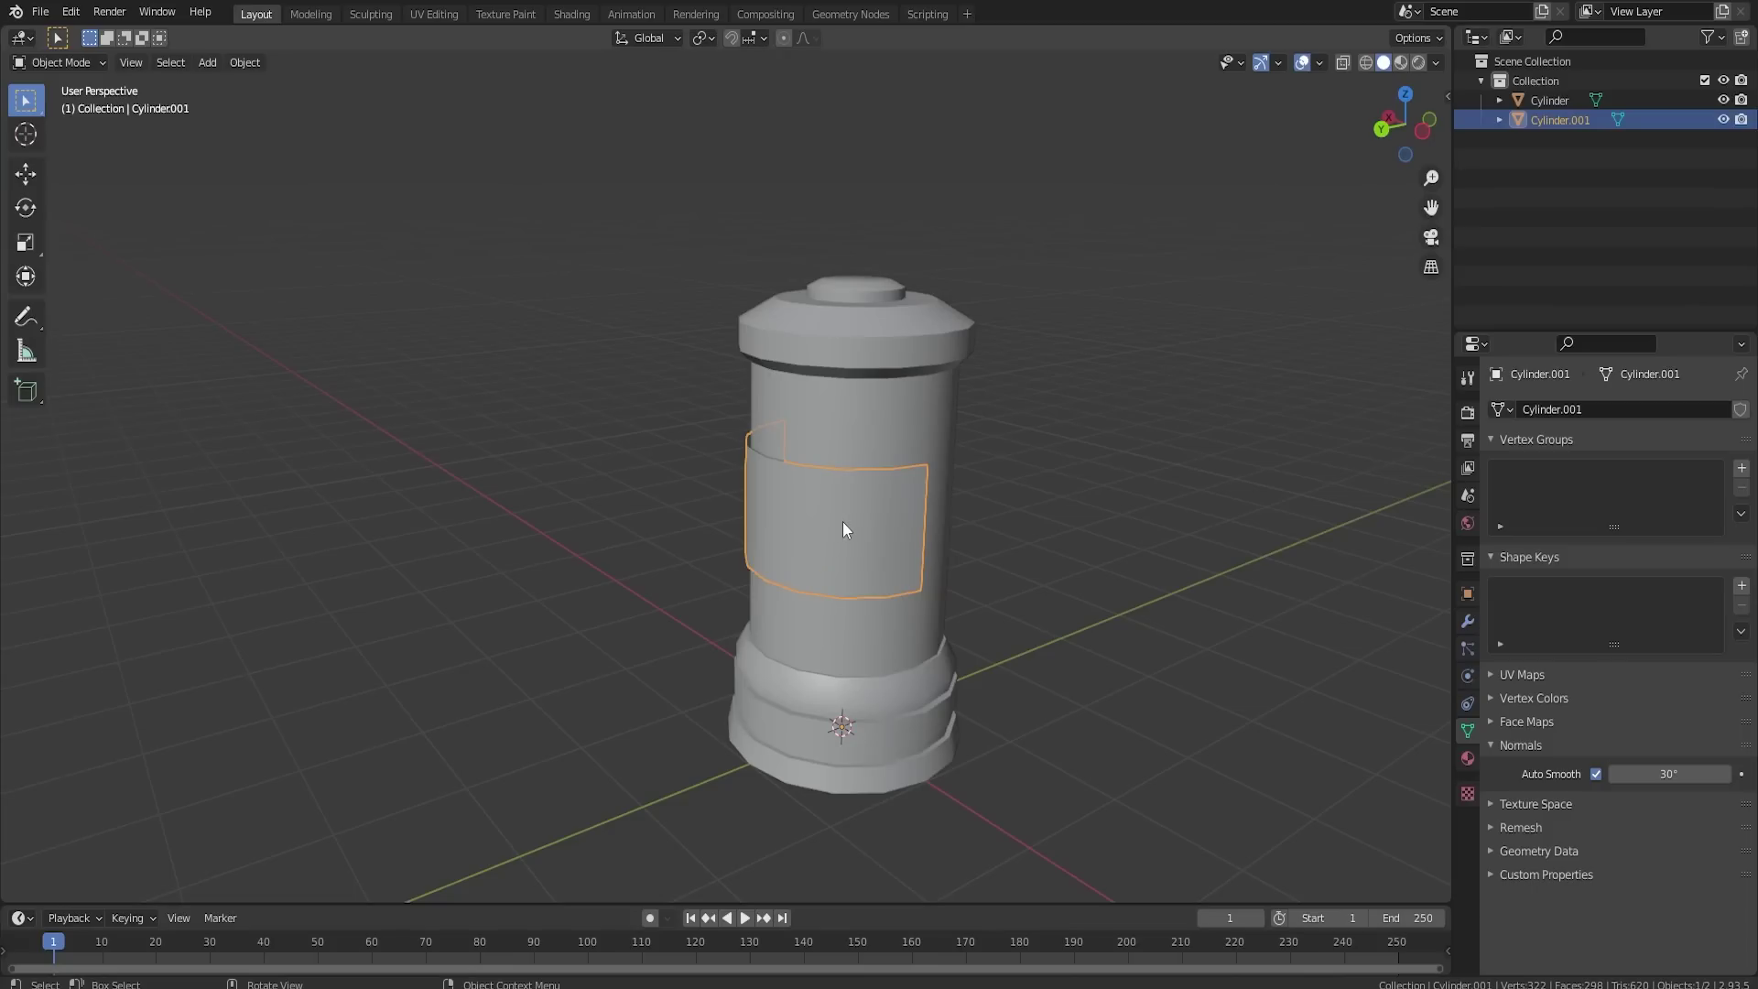
{"action": "middle_click_drag", "start_coordinate": [959, 536], "coordinate": [1004, 570]}
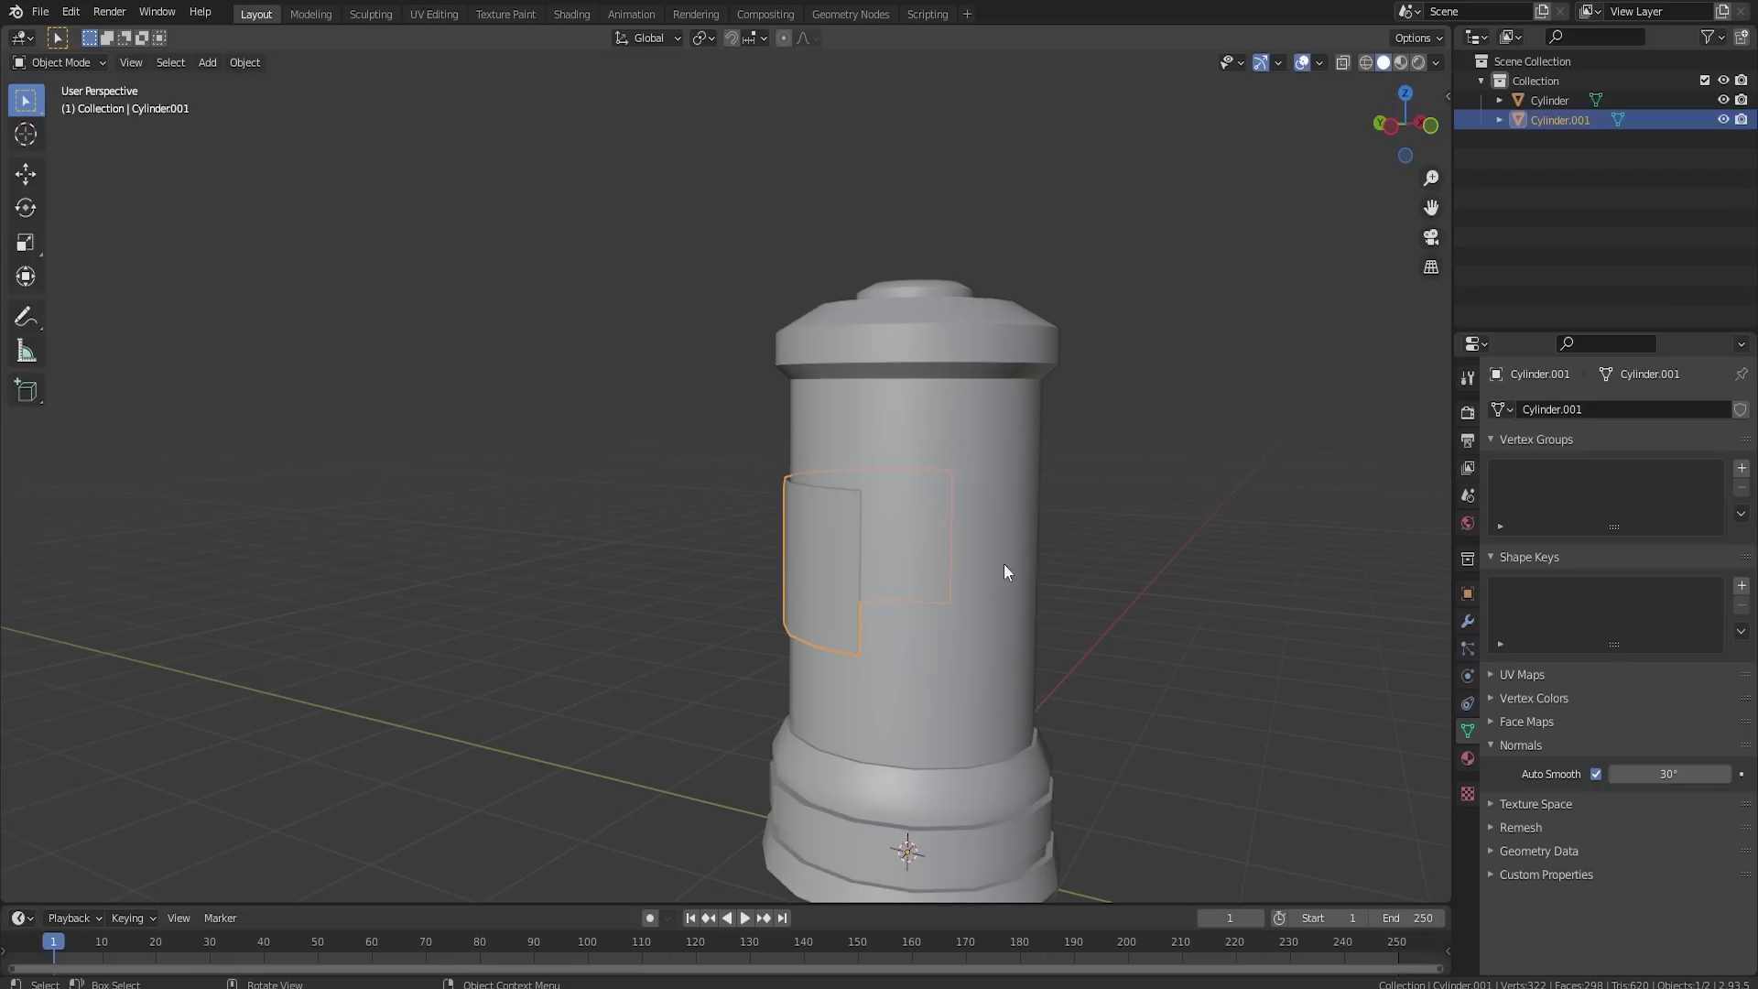
Step: Add a Solidify modifier to the curved panel
{"action": "left_click", "coordinate": [1468, 623]}
{"action": "left_click", "coordinate": [1557, 409]}
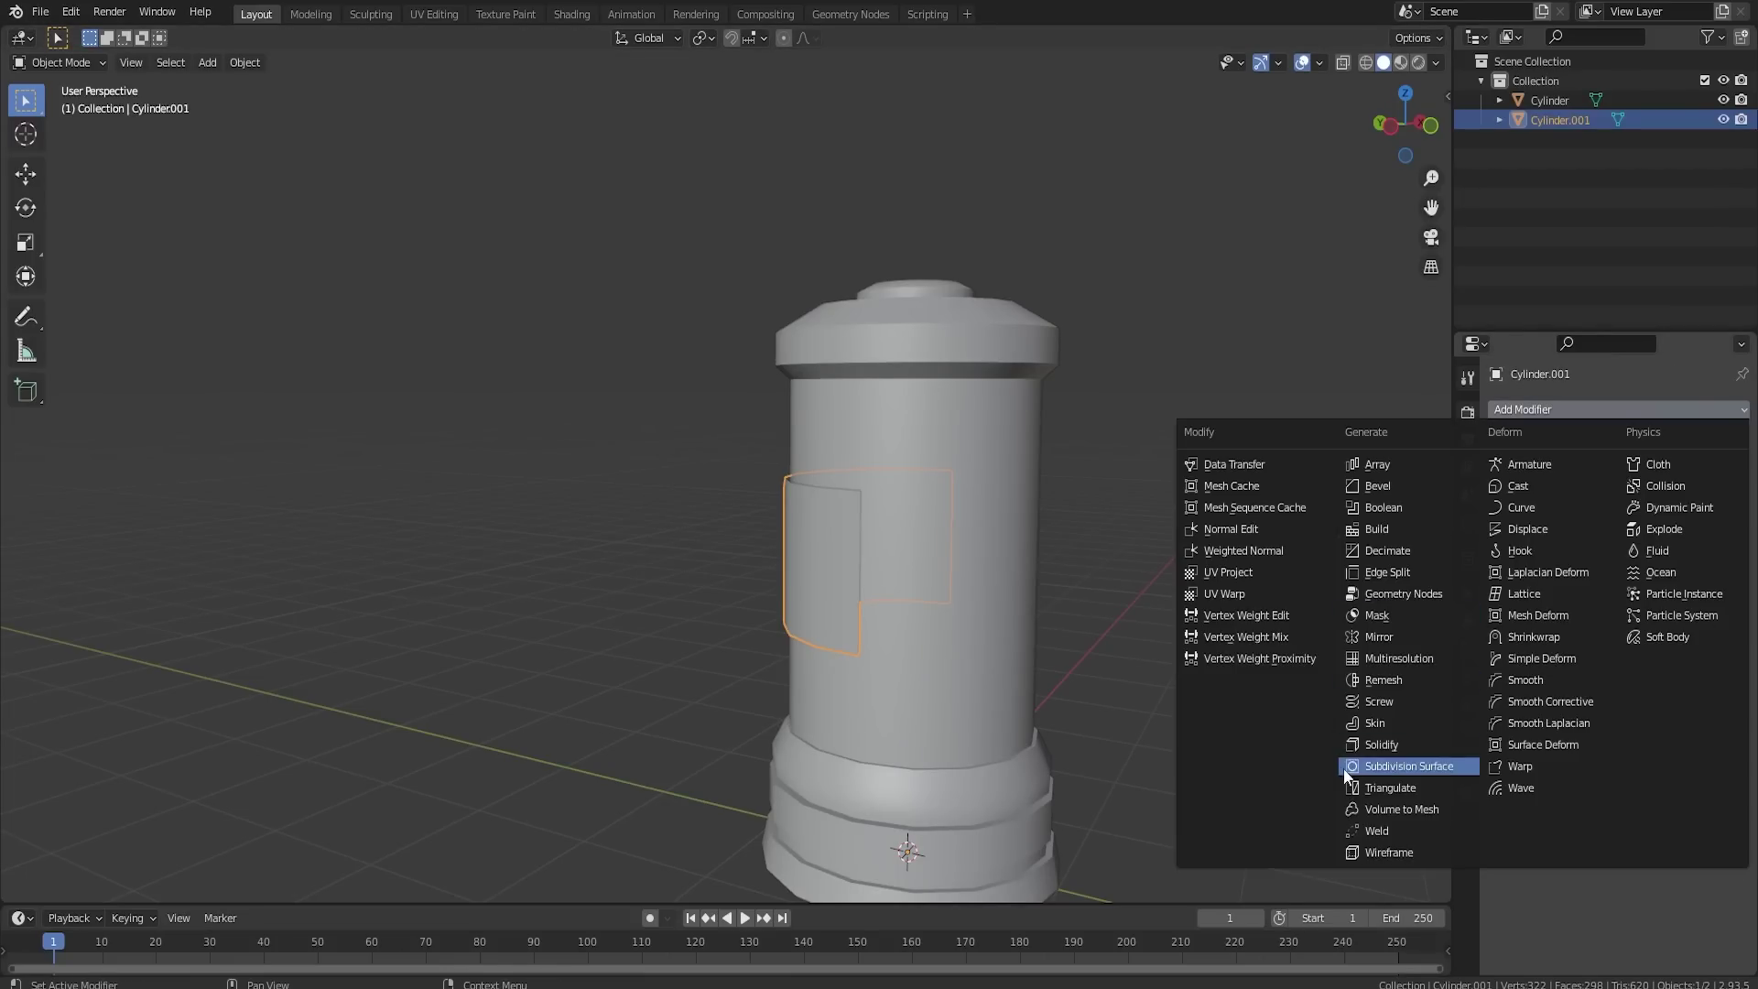
{"action": "left_click", "coordinate": [1282, 734]}
{"action": "middle_click_drag", "start_coordinate": [980, 581], "coordinate": [962, 636]}
{"action": "scroll", "coordinate": [962, 636], "scroll_direction": "up", "scroll_amount": 6}
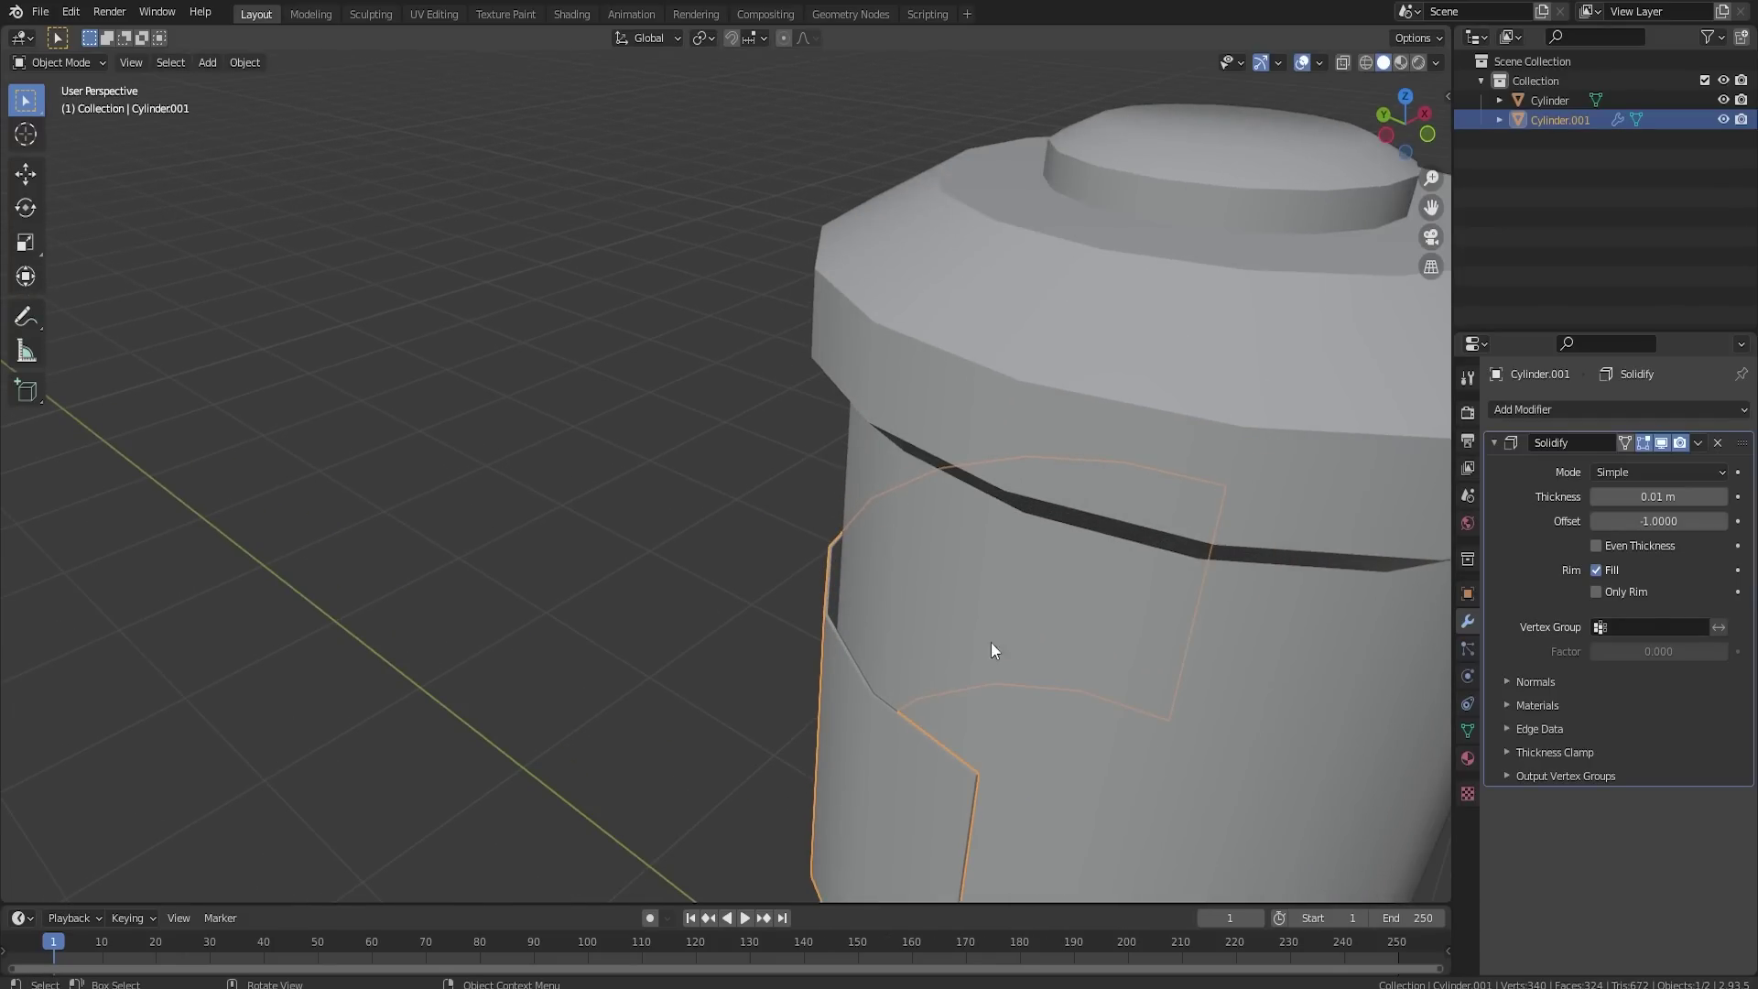
Step: Set the panel's Solidify thickness to 0.03 m and apply the modifier
{"action": "mouse_move", "coordinate": [1645, 496]}
{"action": "left_mouse_down"}
{"action": "mouse_move", "coordinate": [1676, 496]}
{"action": "mouse_move", "coordinate": [1639, 496]}
{"action": "left_mouse_up"}
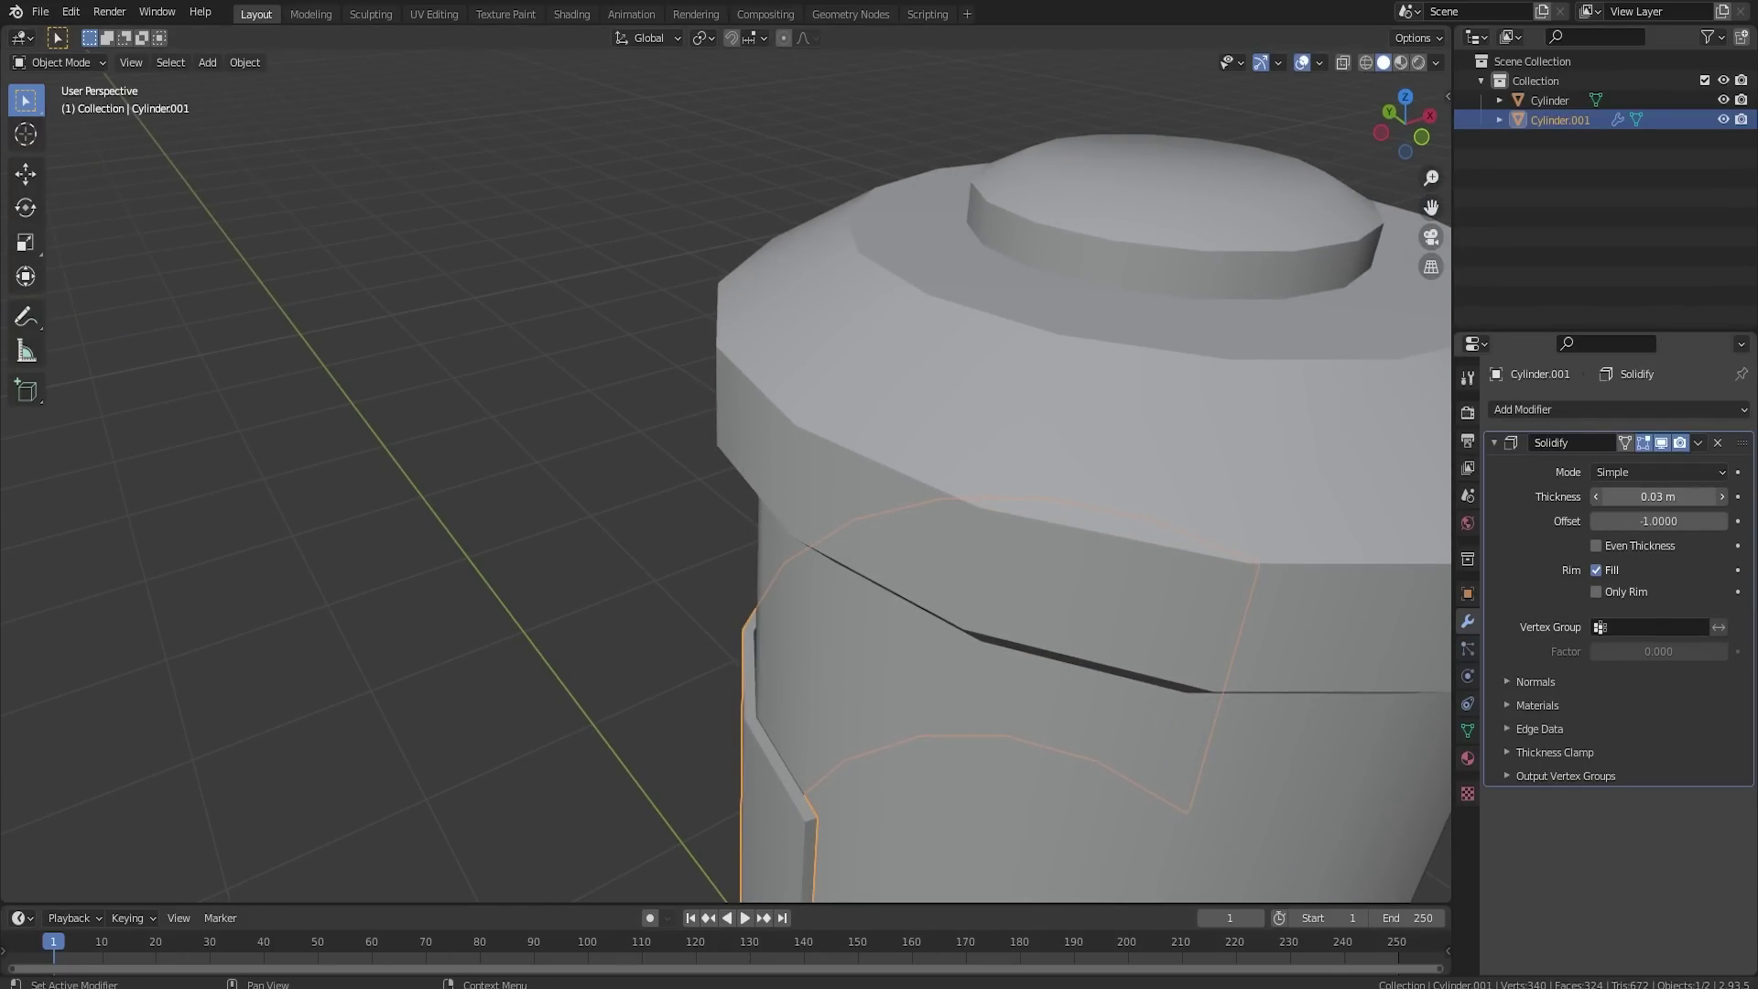
{"action": "mouse_move", "coordinate": [915, 707]}
{"action": "middle_mouse_down"}
{"action": "mouse_move", "coordinate": [803, 637]}
{"action": "mouse_move", "coordinate": [887, 635]}
{"action": "mouse_move", "coordinate": [943, 696]}
{"action": "middle_mouse_up"}
{"action": "key", "text": "ctrl+a"}
{"action": "scroll", "coordinate": [850, 579], "scroll_direction": "down", "scroll_amount": 6}
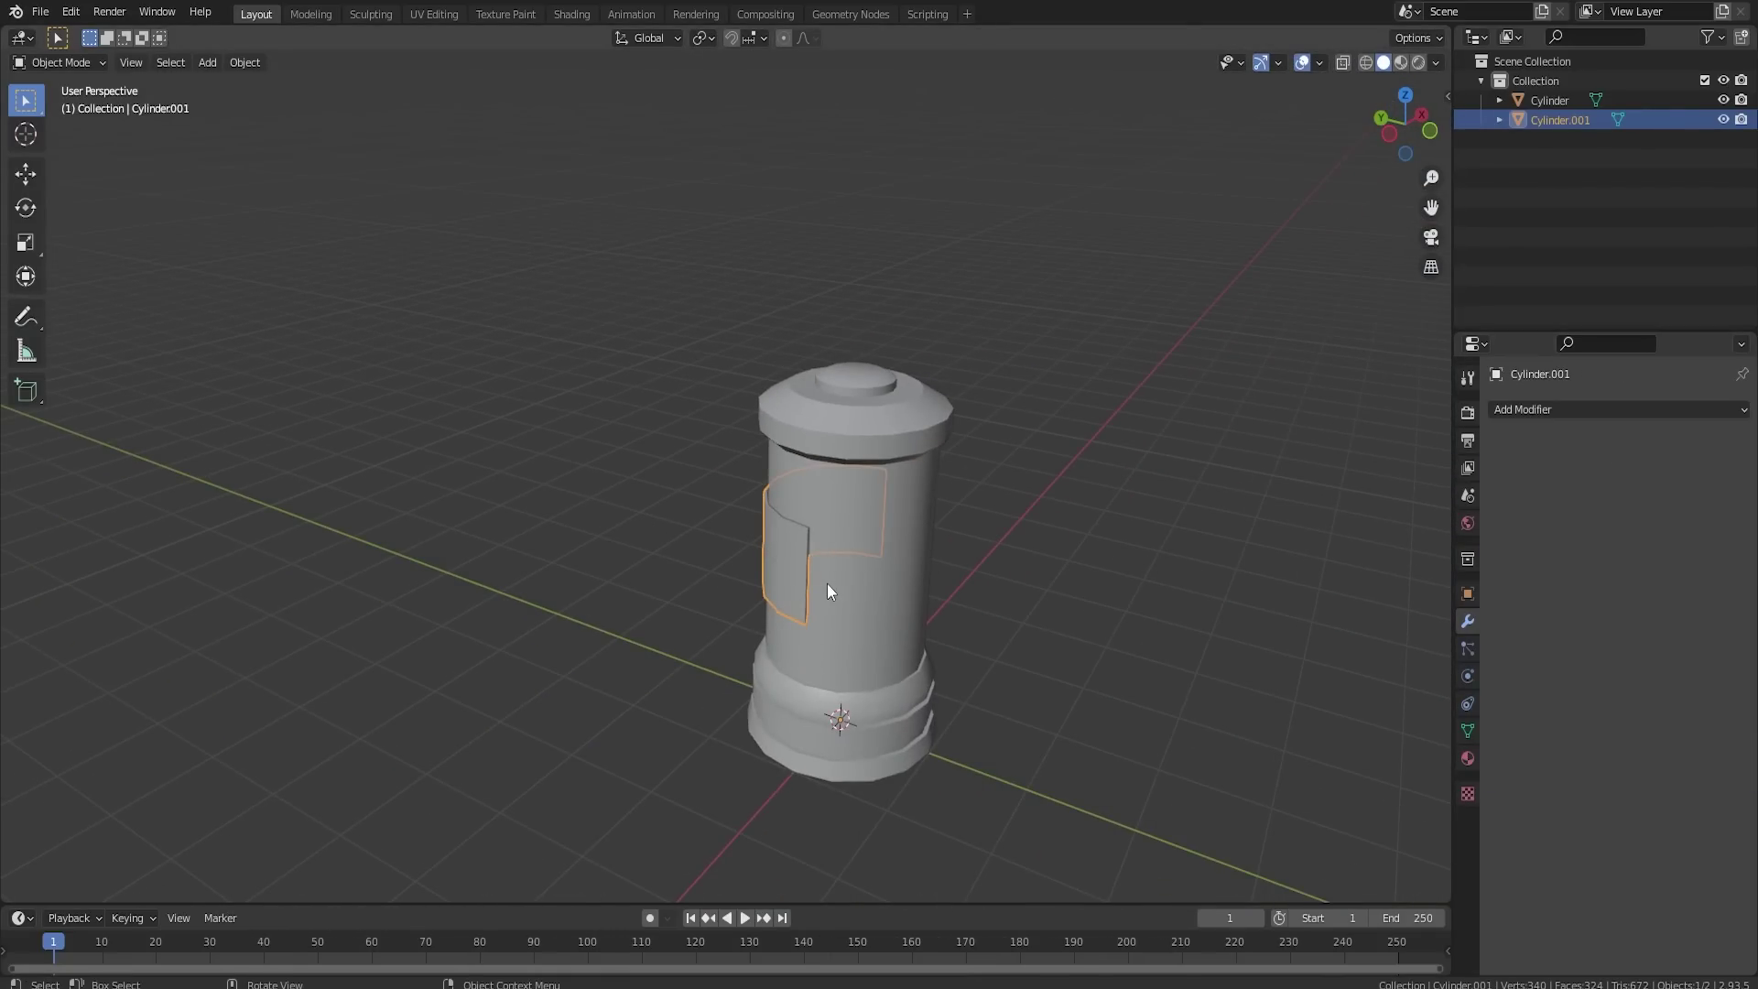
Step: Open the curved panel's mesh in Edit Mode, facing its front
{"action": "middle_click_drag", "start_coordinate": [881, 597], "coordinate": [939, 518]}
{"action": "left_click", "coordinate": [812, 514]}
{"action": "key", "text": "Tab"}
{"action": "scroll", "coordinate": [812, 517], "scroll_direction": "up", "scroll_amount": 4}
{"action": "key", "text": "Tab"}
{"action": "left_click", "coordinate": [851, 529]}
{"action": "key", "text": "Tab"}
Step: Select all eight outer front faces of the curved panel and inset them together by about 0.25 m
{"action": "left_click", "coordinate": [951, 521]}
{"action": "left_click", "coordinate": [909, 522], "text": "shift"}
{"action": "left_click", "coordinate": [838, 522], "text": "shift"}
{"action": "middle_click_drag", "start_coordinate": [815, 522], "coordinate": [718, 538]}
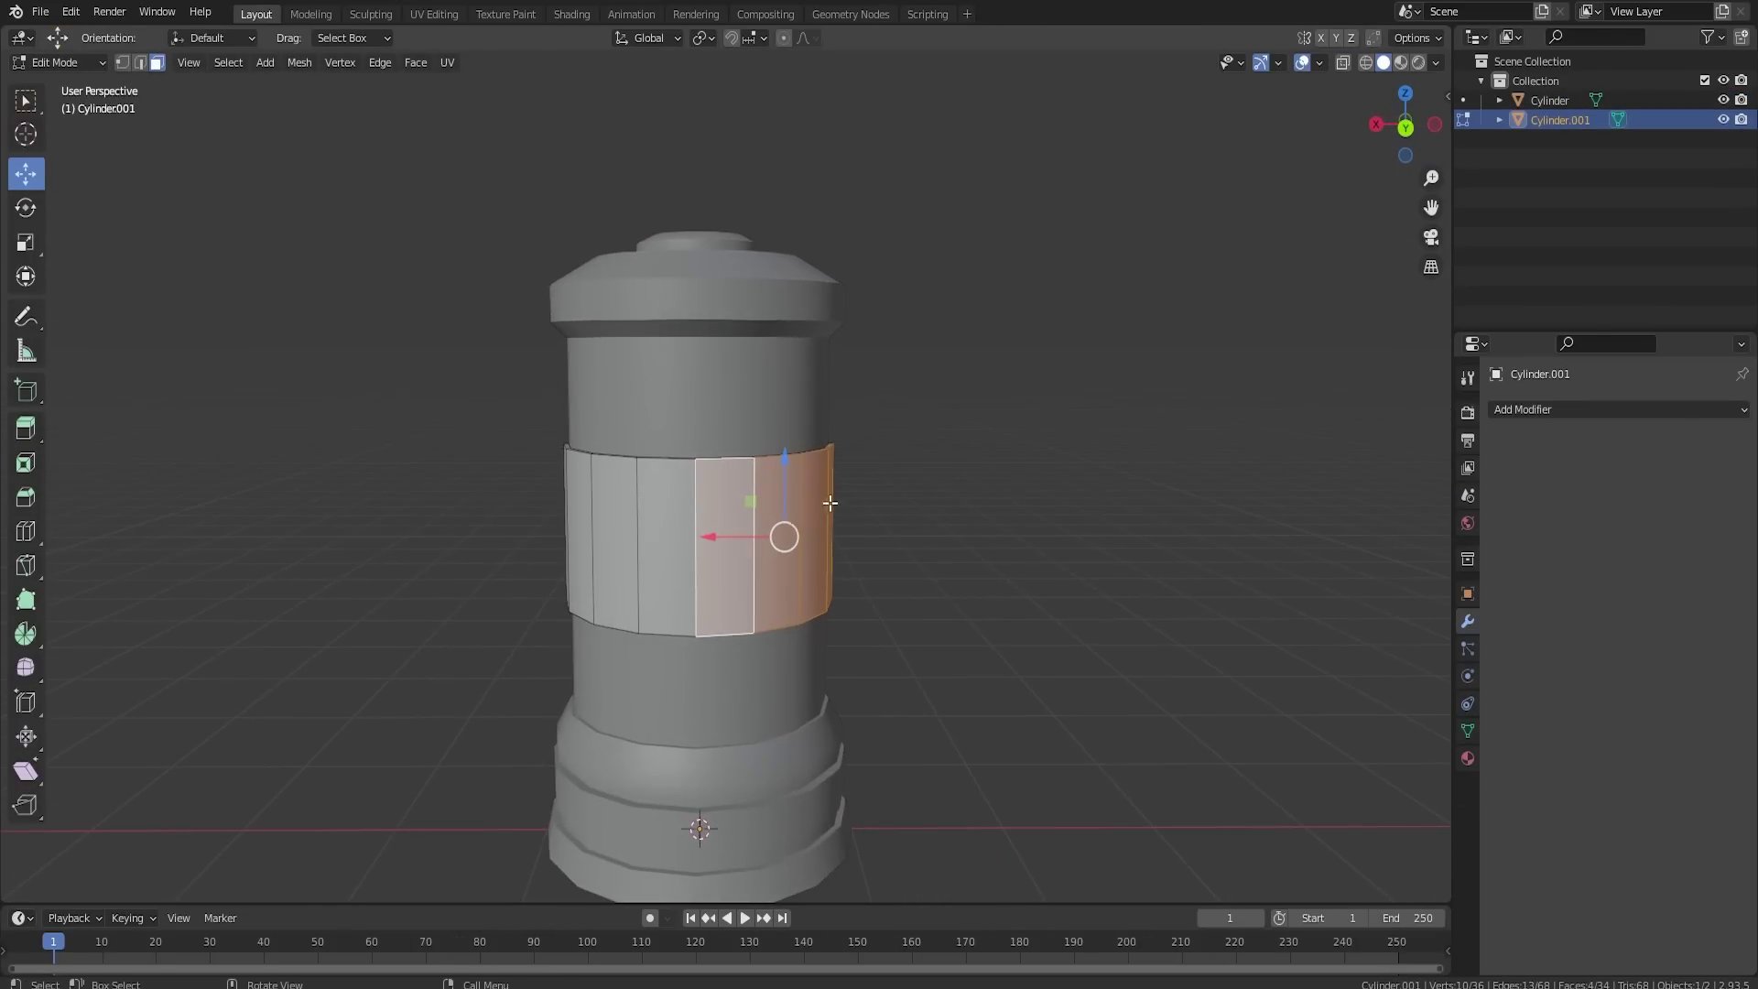
{"action": "left_click", "coordinate": [646, 523], "text": "shift"}
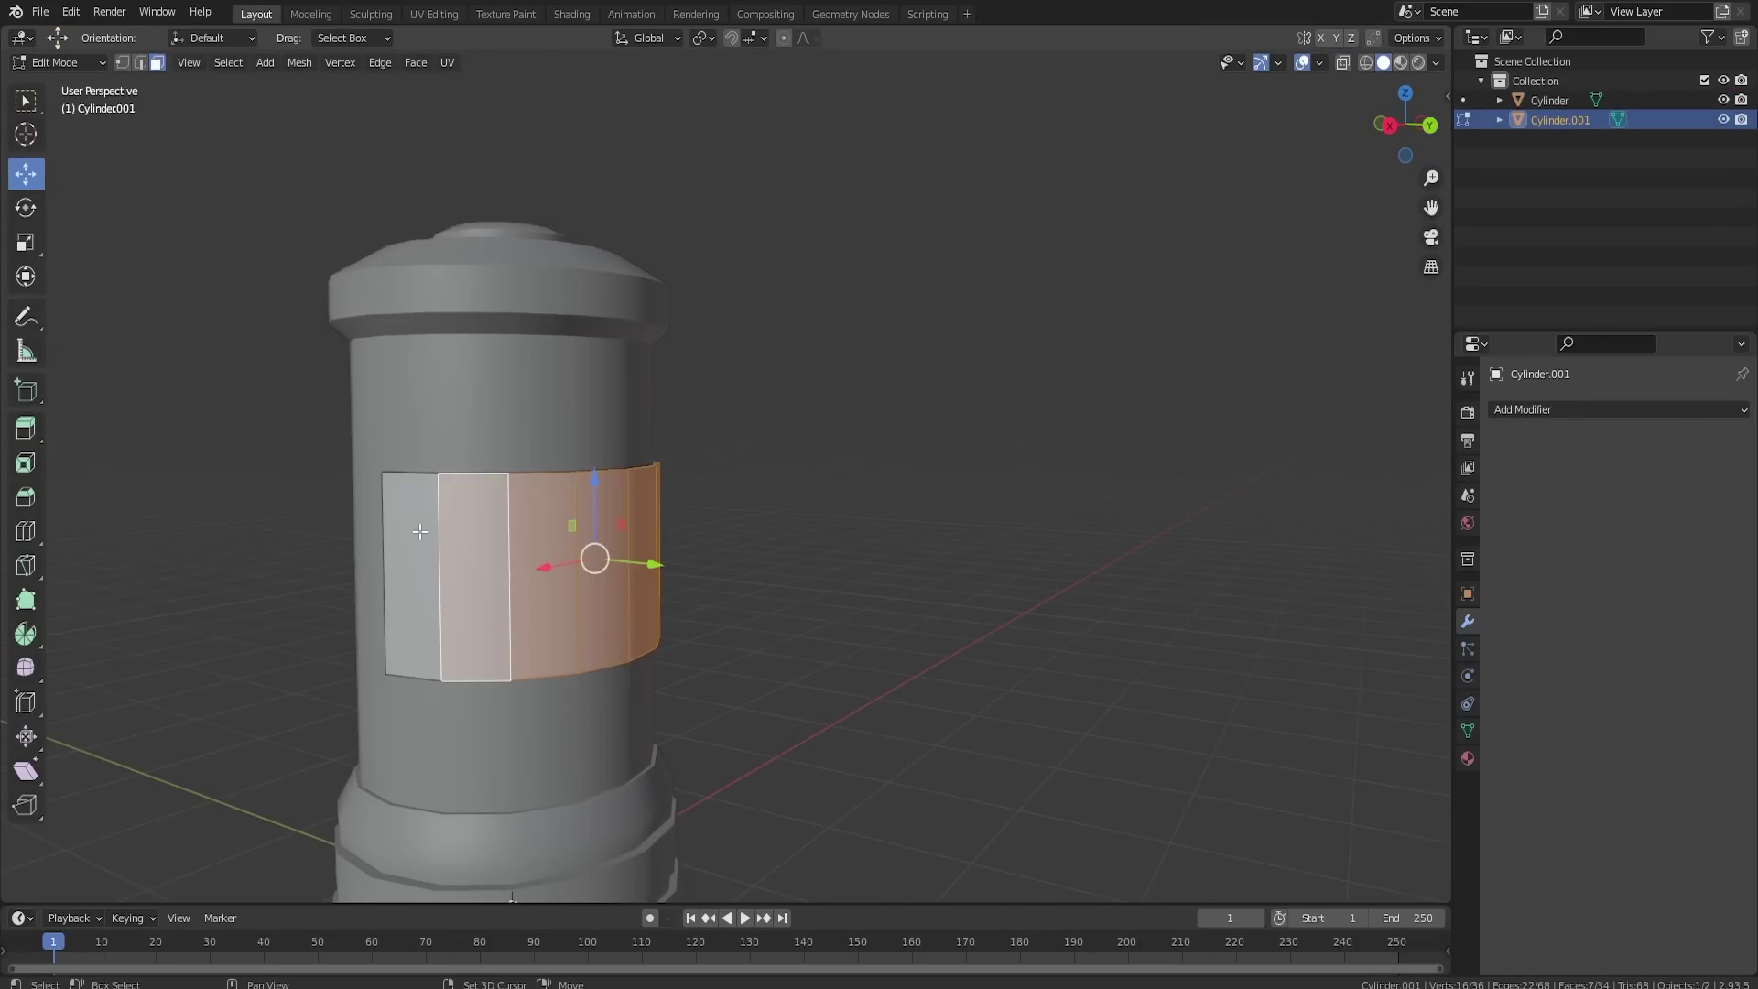
{"action": "left_click", "coordinate": [420, 530], "text": "shift"}
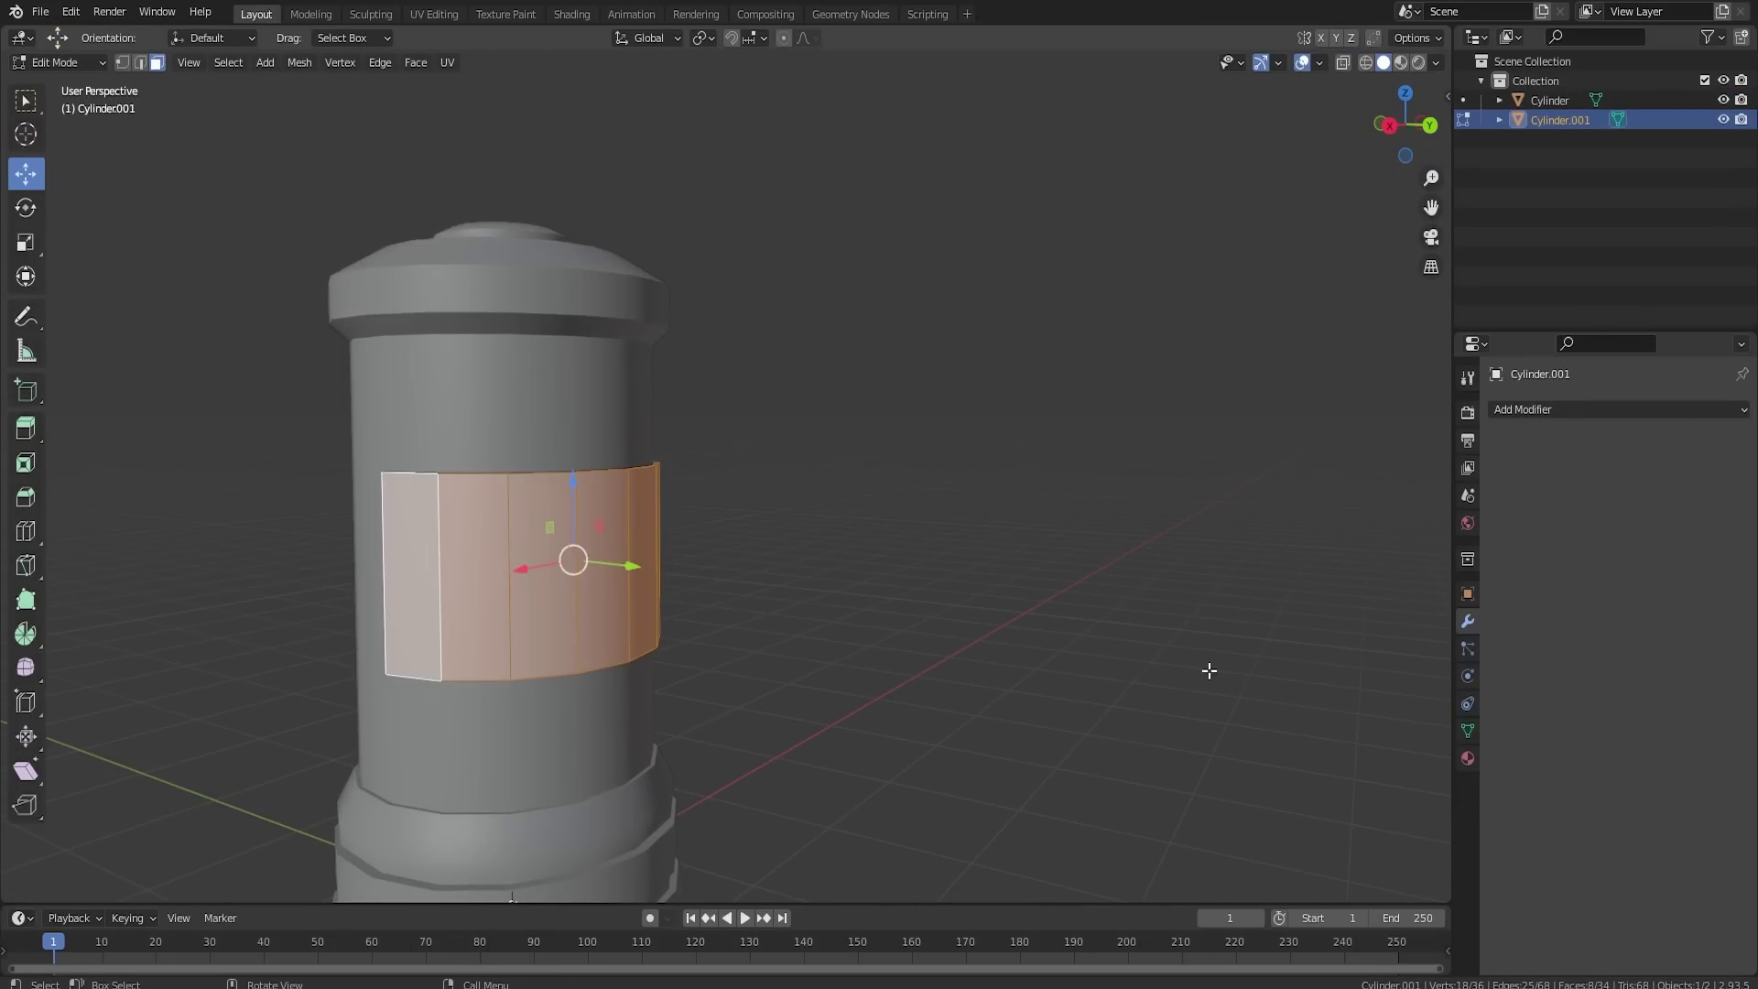
{"action": "key", "text": "i"}
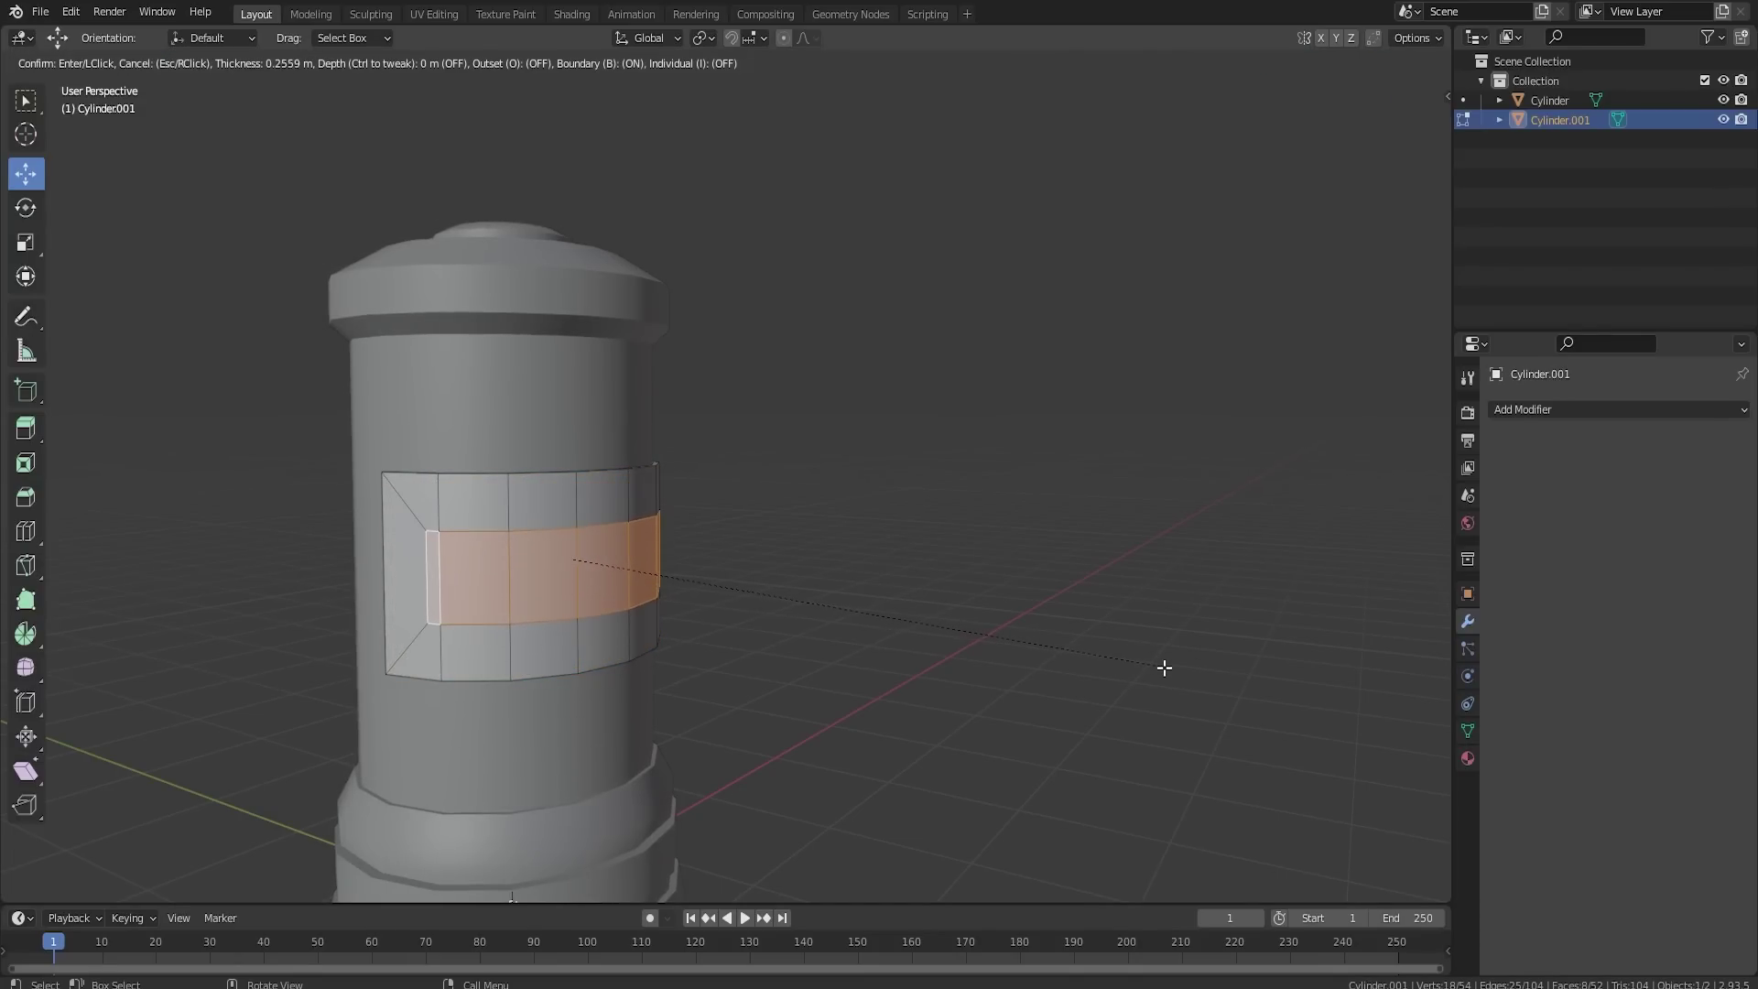
{"action": "left_click", "coordinate": [1169, 667]}
Step: Select the four inset vertices at each end of the panel and scale them along Z to about 1.51
{"action": "scroll", "coordinate": [696, 412], "scroll_direction": "up", "scroll_amount": 3}
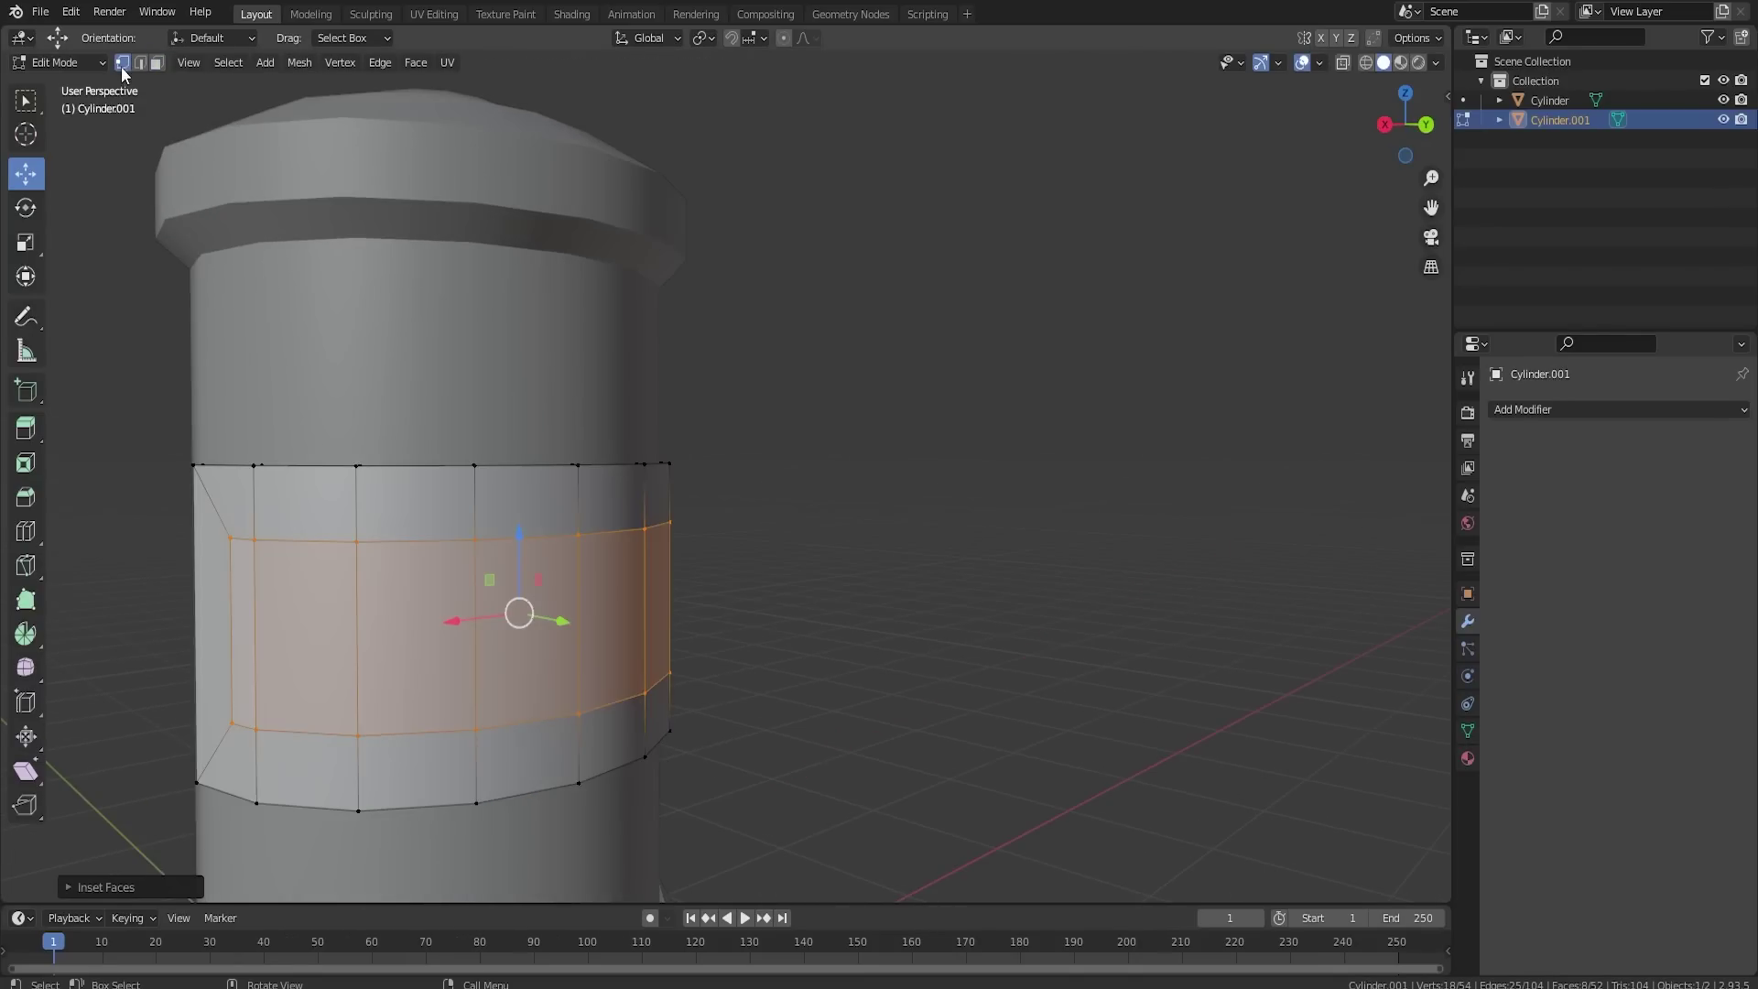
{"action": "left_click", "coordinate": [229, 537]}
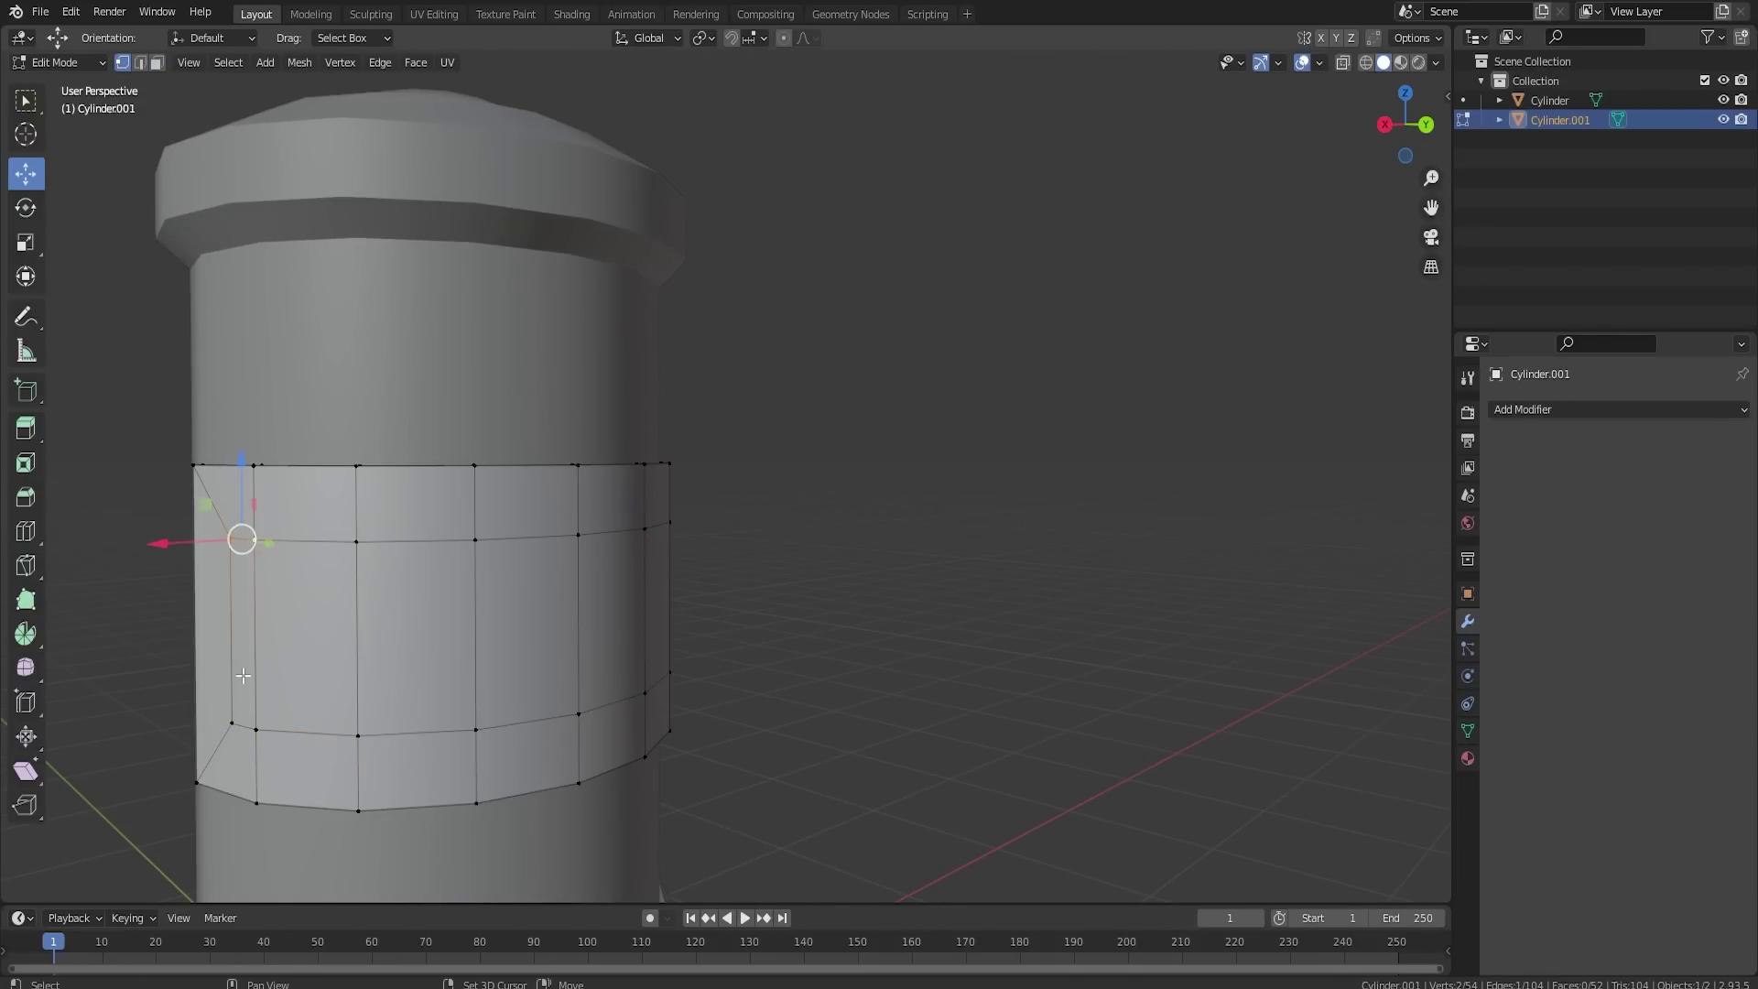
{"action": "left_click", "coordinate": [229, 725], "text": "shift"}
{"action": "left_click", "coordinate": [256, 730], "text": "shift"}
{"action": "middle_click_drag", "start_coordinate": [449, 730], "coordinate": [316, 729]}
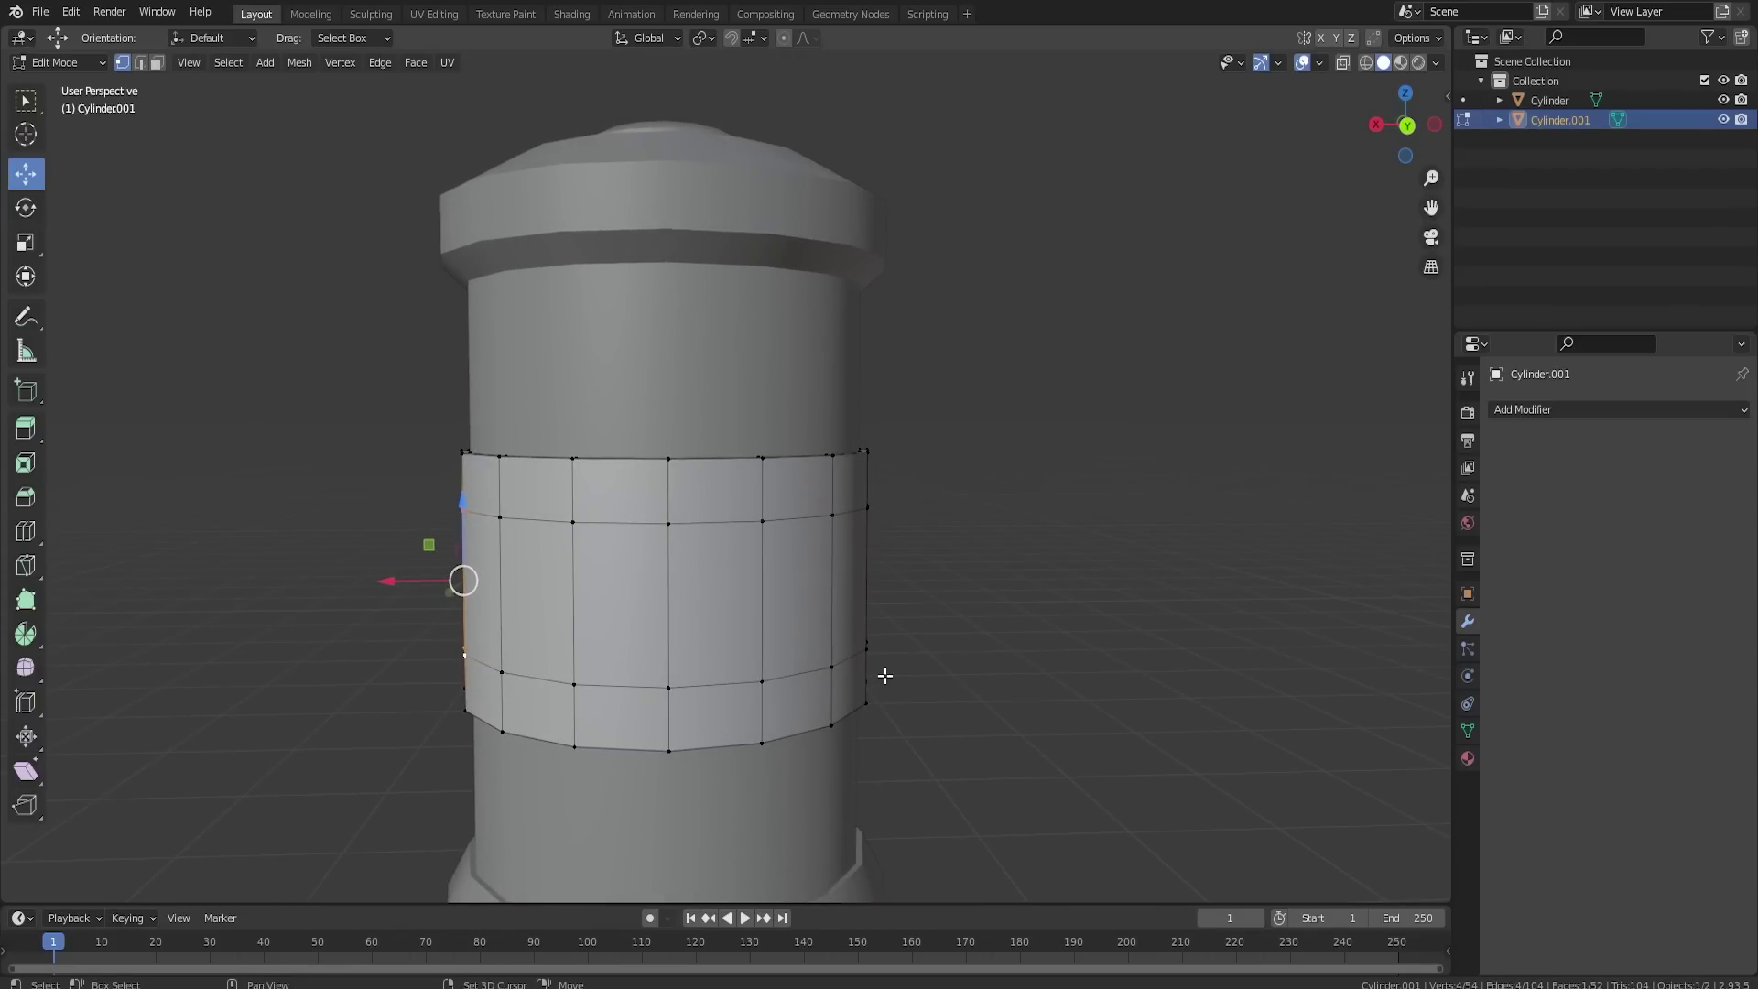
{"action": "middle_click_drag", "start_coordinate": [952, 676], "coordinate": [742, 676]}
{"action": "left_click", "coordinate": [1138, 711], "text": "shift"}
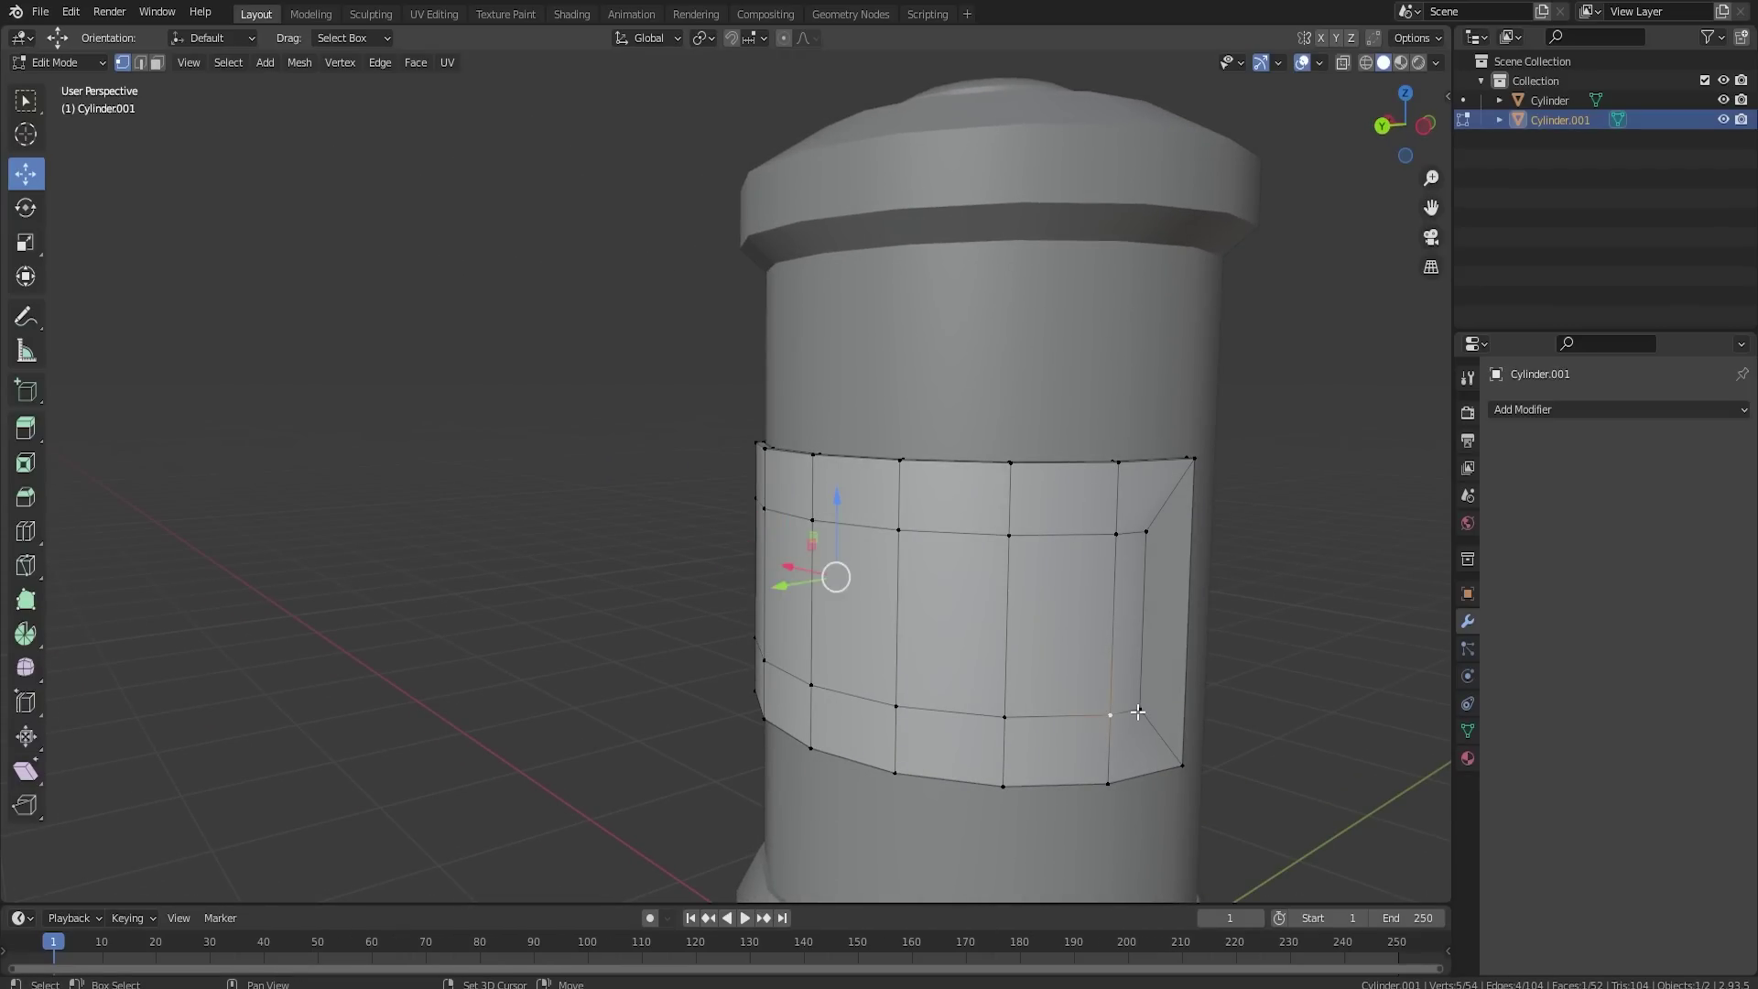
{"action": "left_click", "coordinate": [1128, 553], "text": "shift"}
{"action": "middle_click_drag", "start_coordinate": [1129, 553], "coordinate": [1197, 588]}
{"action": "key", "text": "s"}
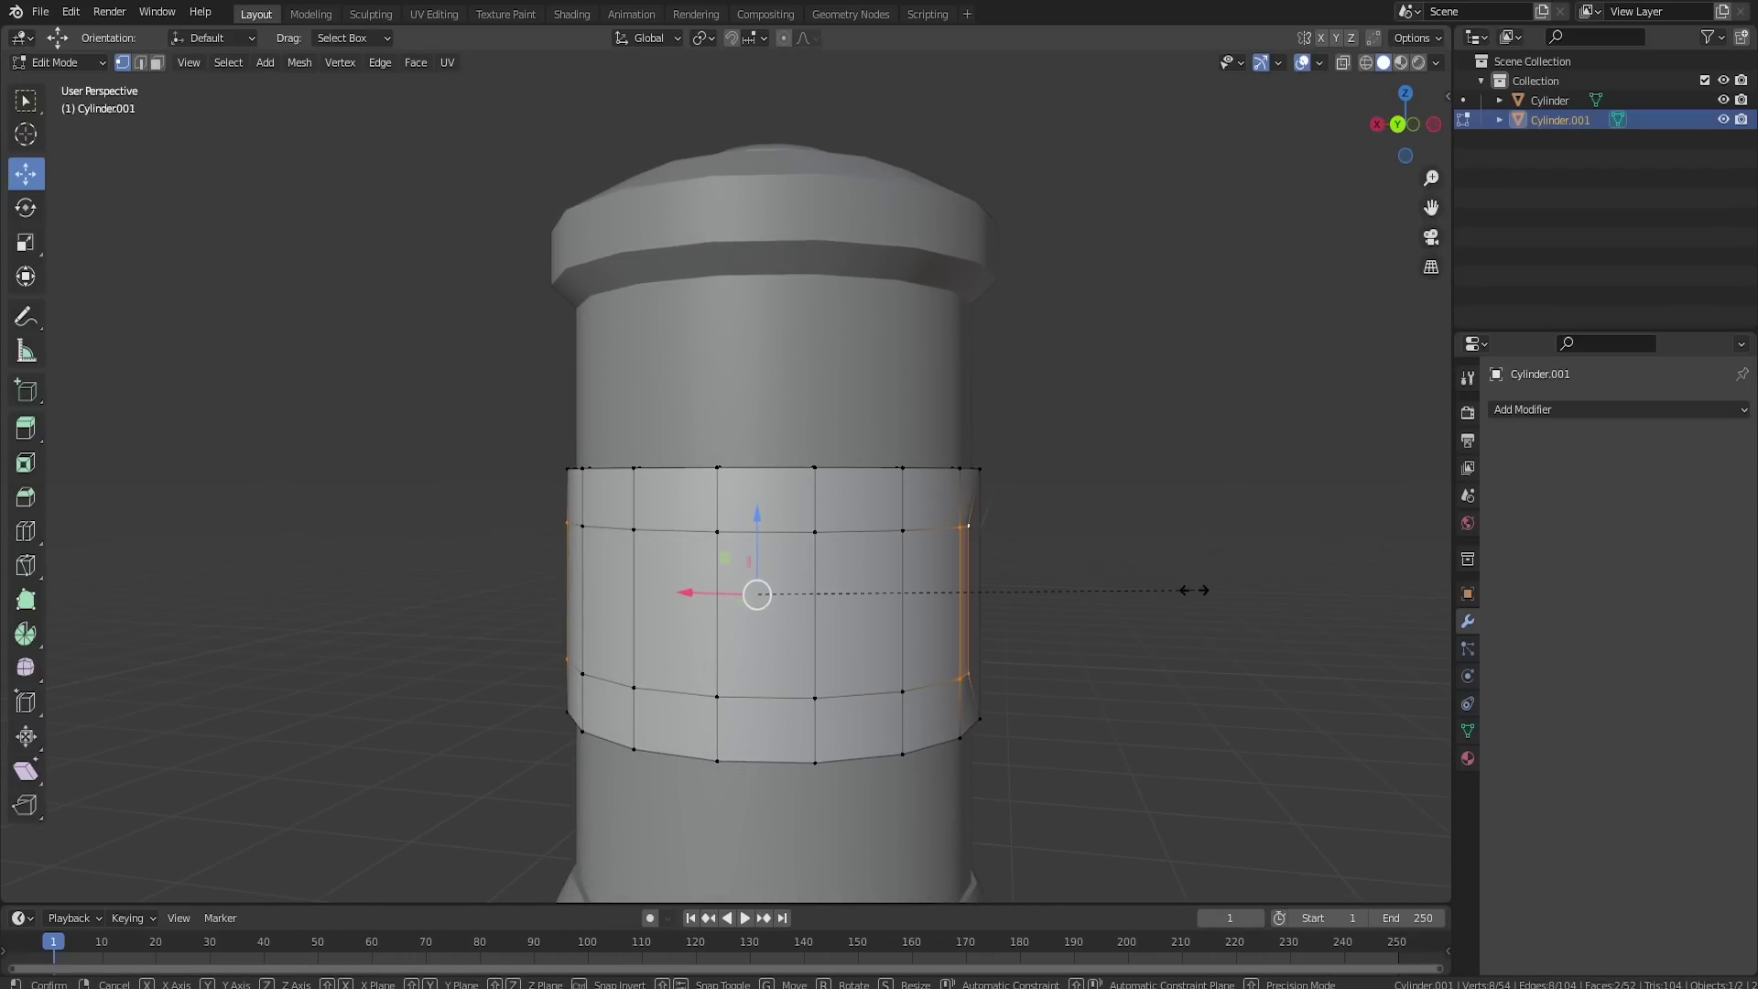
{"action": "key", "text": "z"}
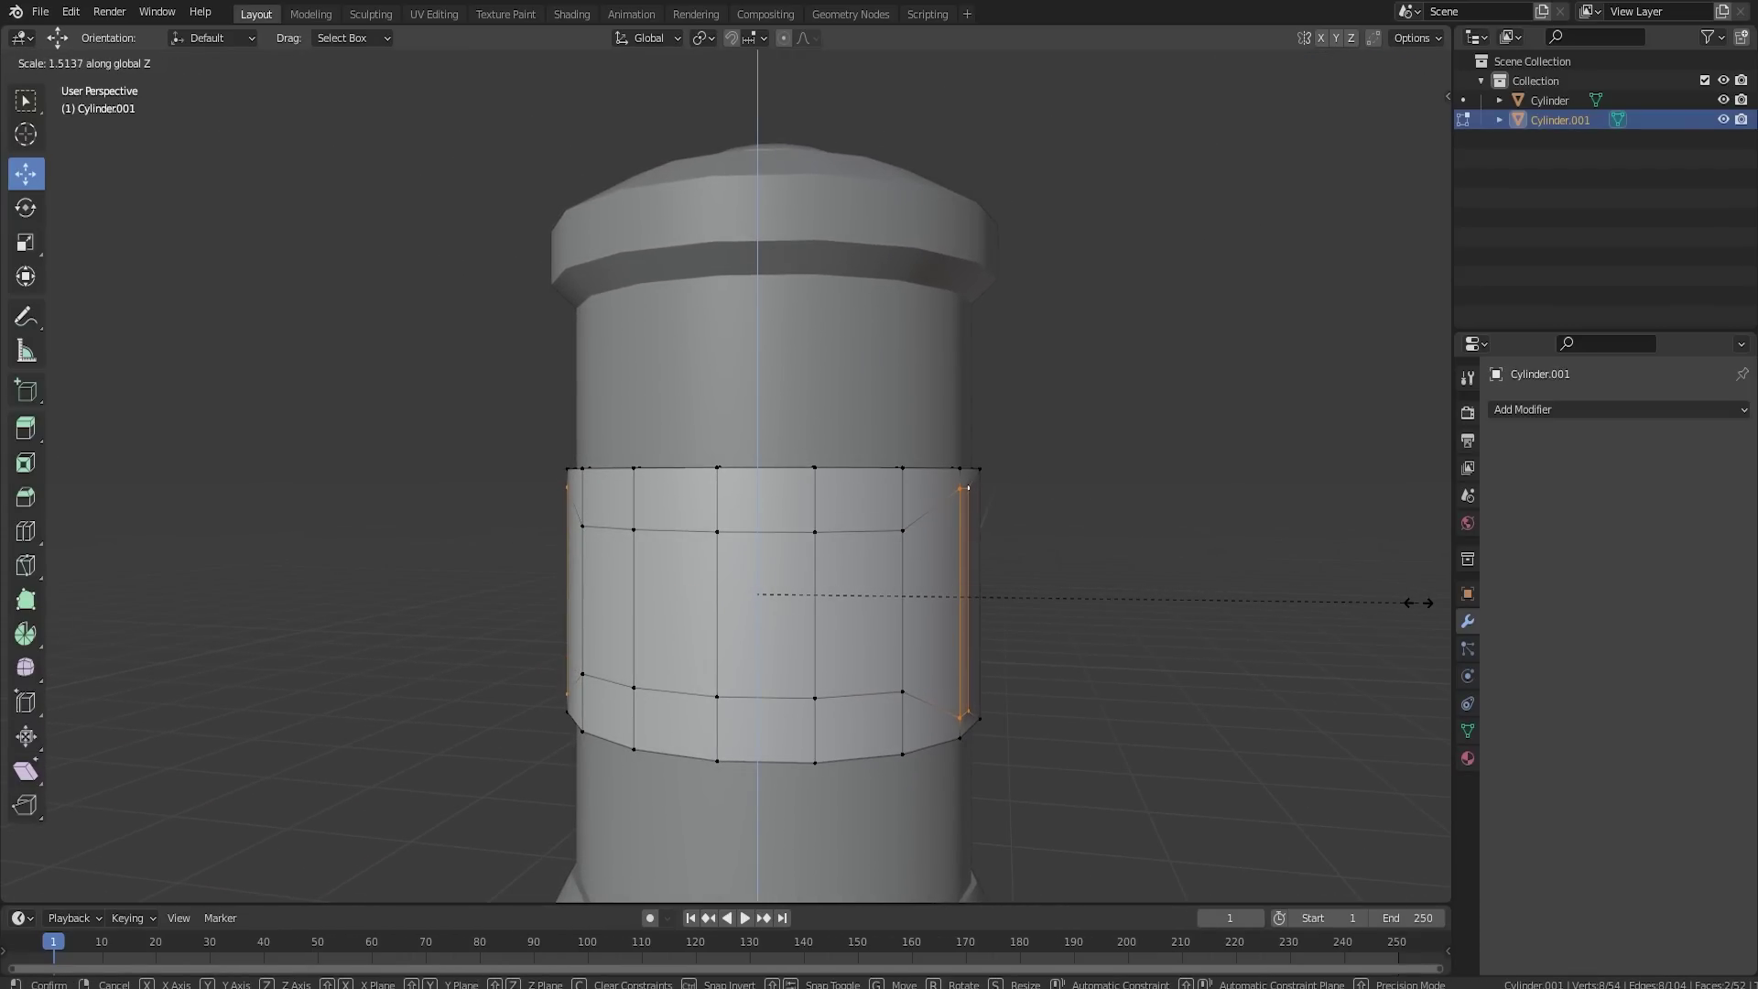
{"action": "left_click", "coordinate": [1419, 603]}
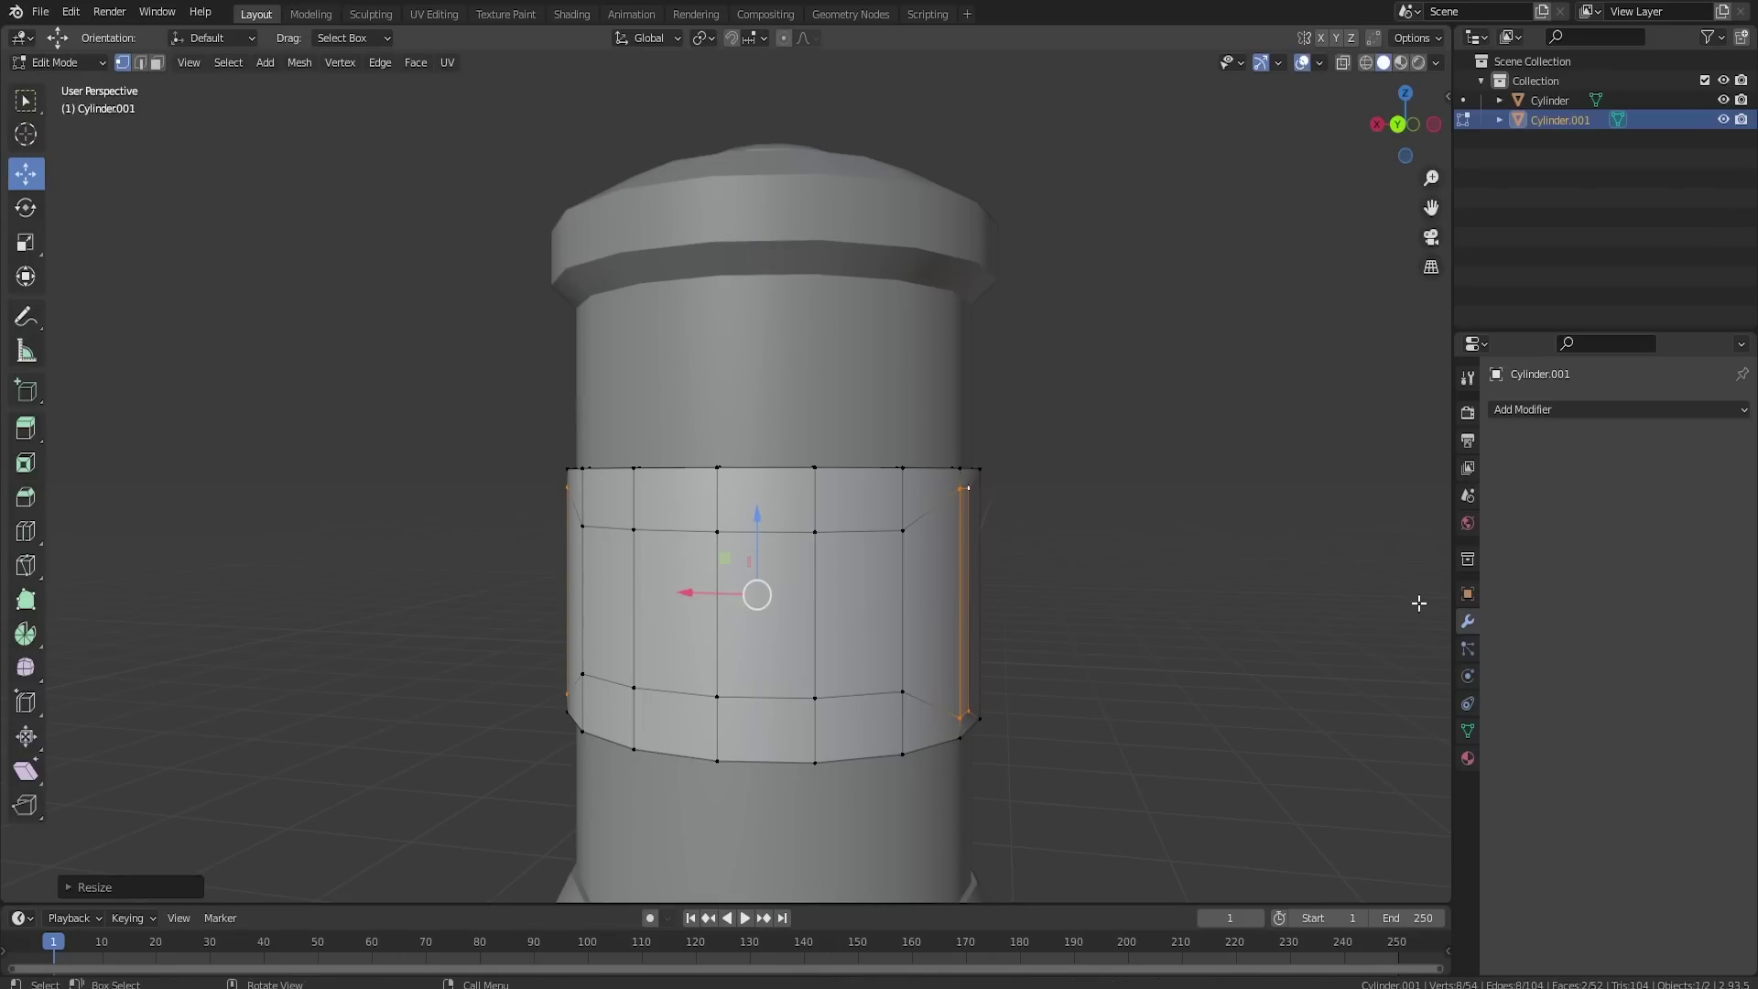
Step: Select the remaining middle vertices of the panel's inset and scale them down along Z to narrow its centre
{"action": "left_click", "coordinate": [903, 531]}
{"action": "key", "text": "c"}
{"action": "mouse_move", "coordinate": [903, 530]}
{"action": "left_mouse_down"}
{"action": "mouse_move", "coordinate": [577, 536]}
{"action": "mouse_move", "coordinate": [588, 641]}
{"action": "mouse_move", "coordinate": [893, 687]}
{"action": "left_mouse_up"}
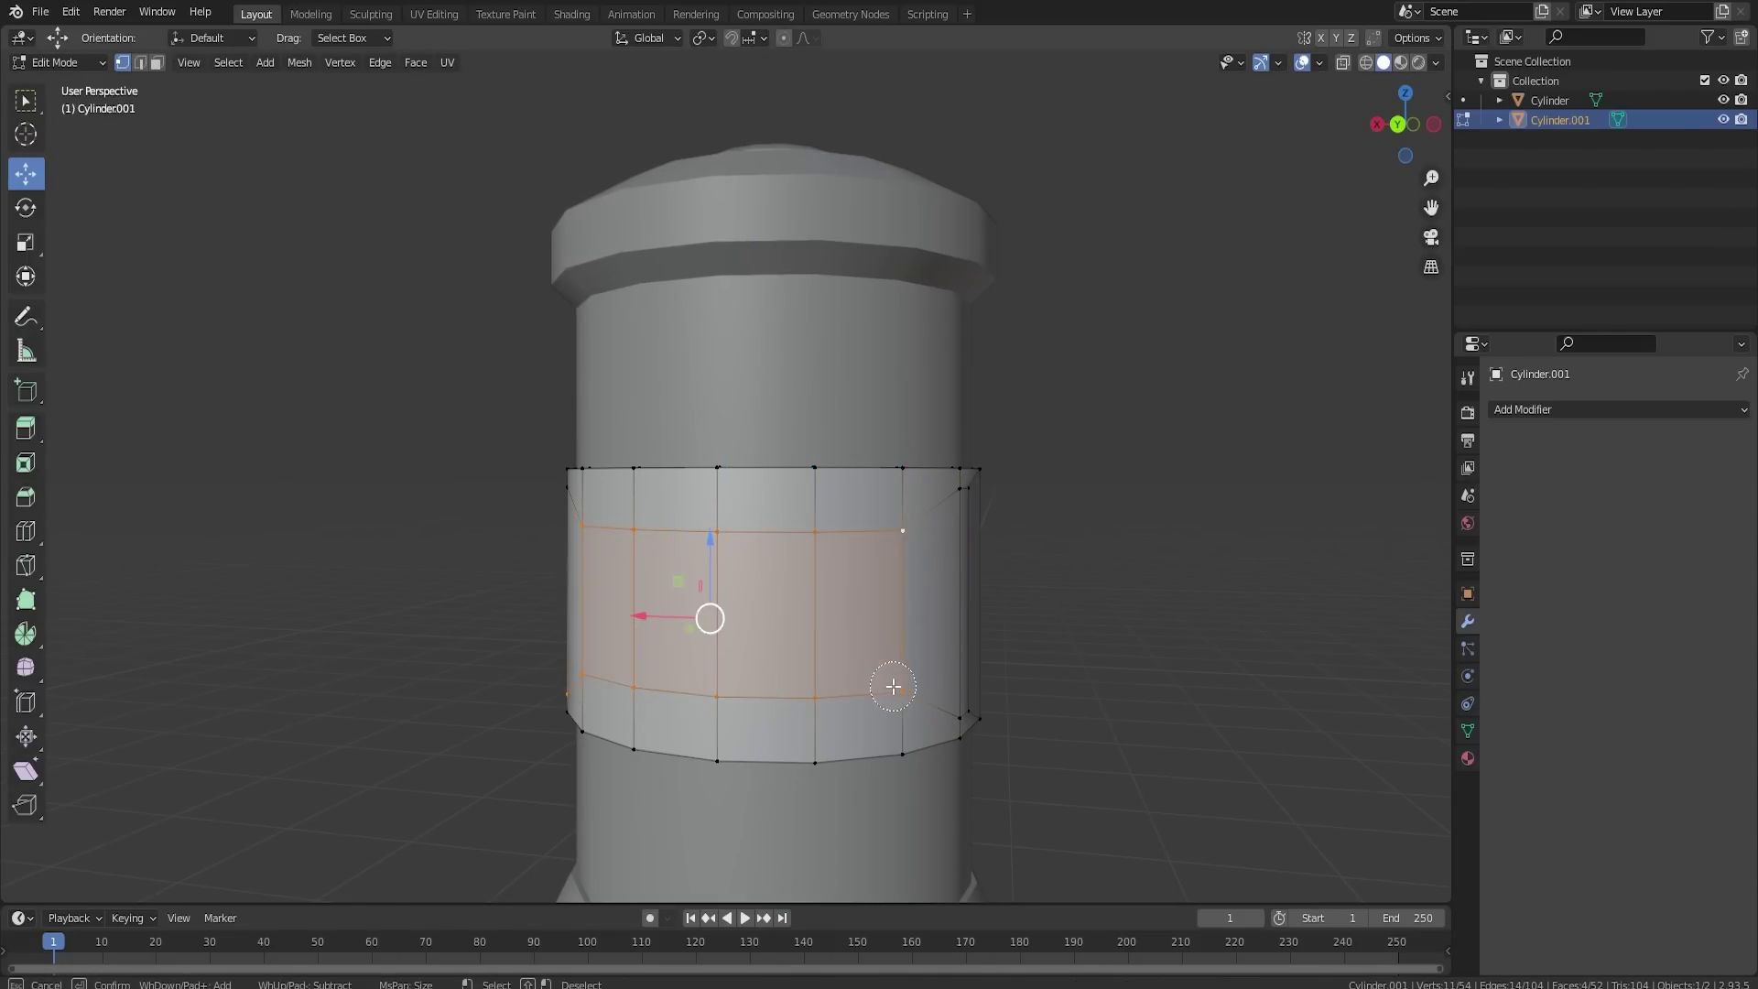
{"action": "right_click", "coordinate": [893, 687]}
{"action": "middle_click_drag", "start_coordinate": [893, 686], "coordinate": [360, 733]}
{"action": "left_click", "coordinate": [337, 743], "text": "shift"}
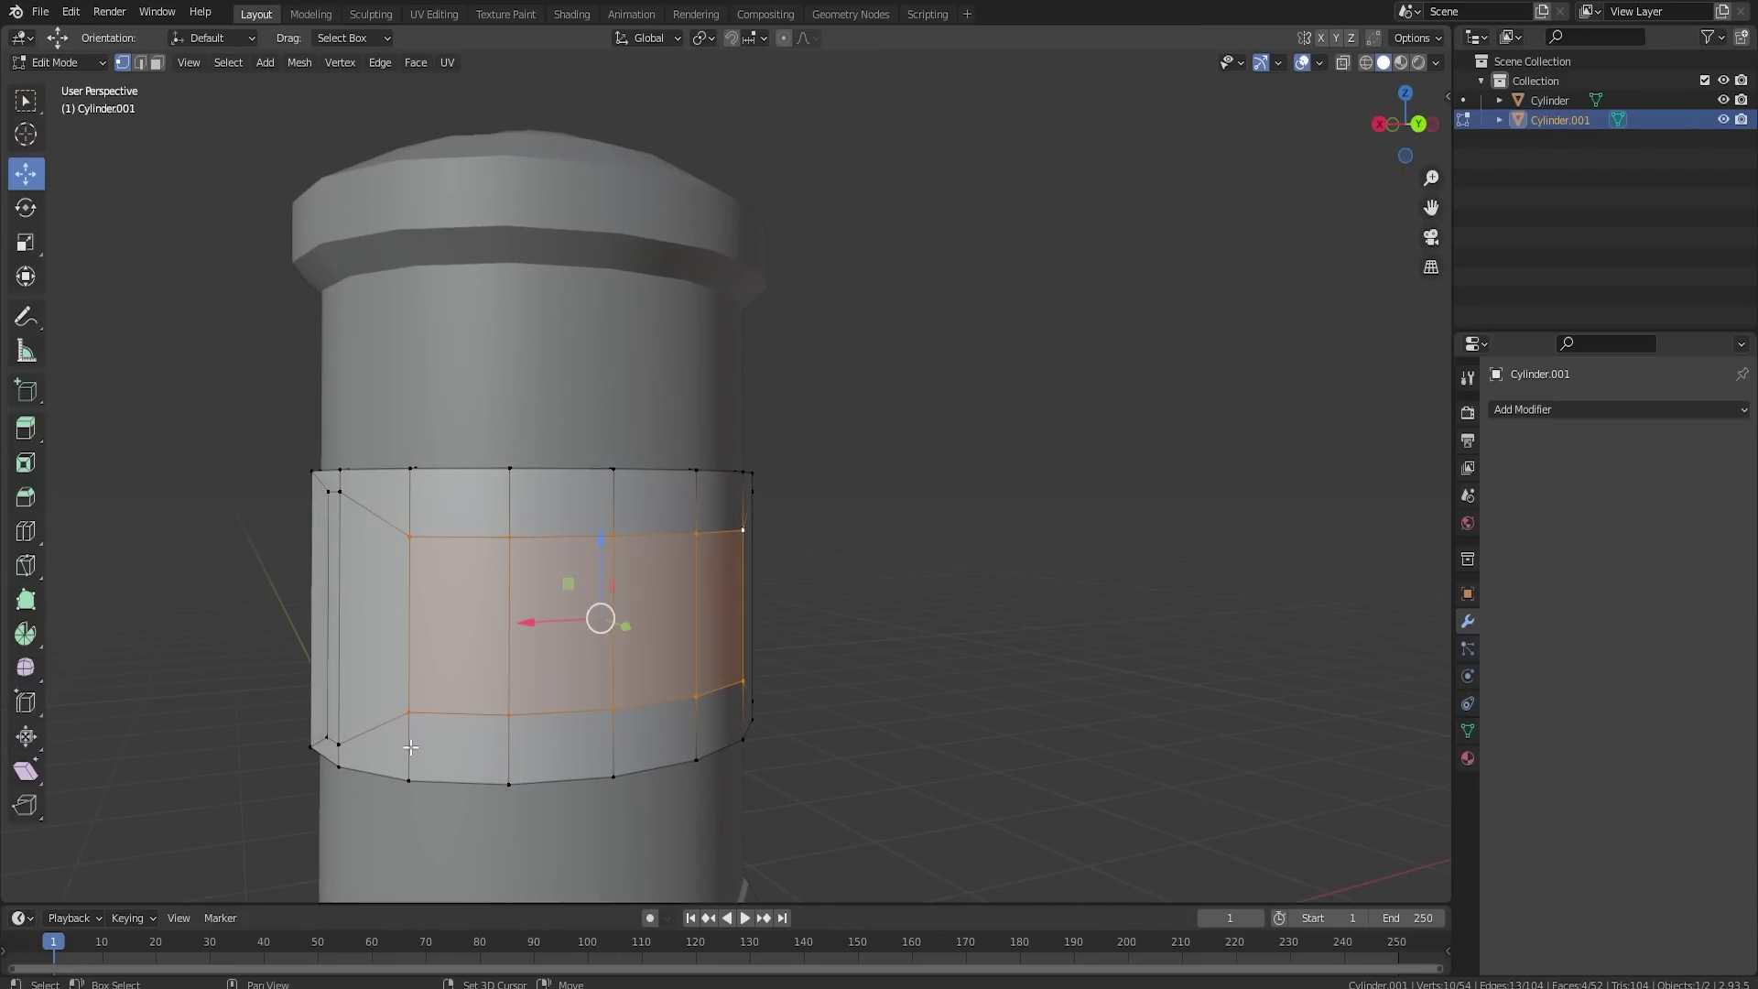
{"action": "middle_click_drag", "start_coordinate": [980, 659], "coordinate": [942, 647]}
{"action": "key", "text": "s"}
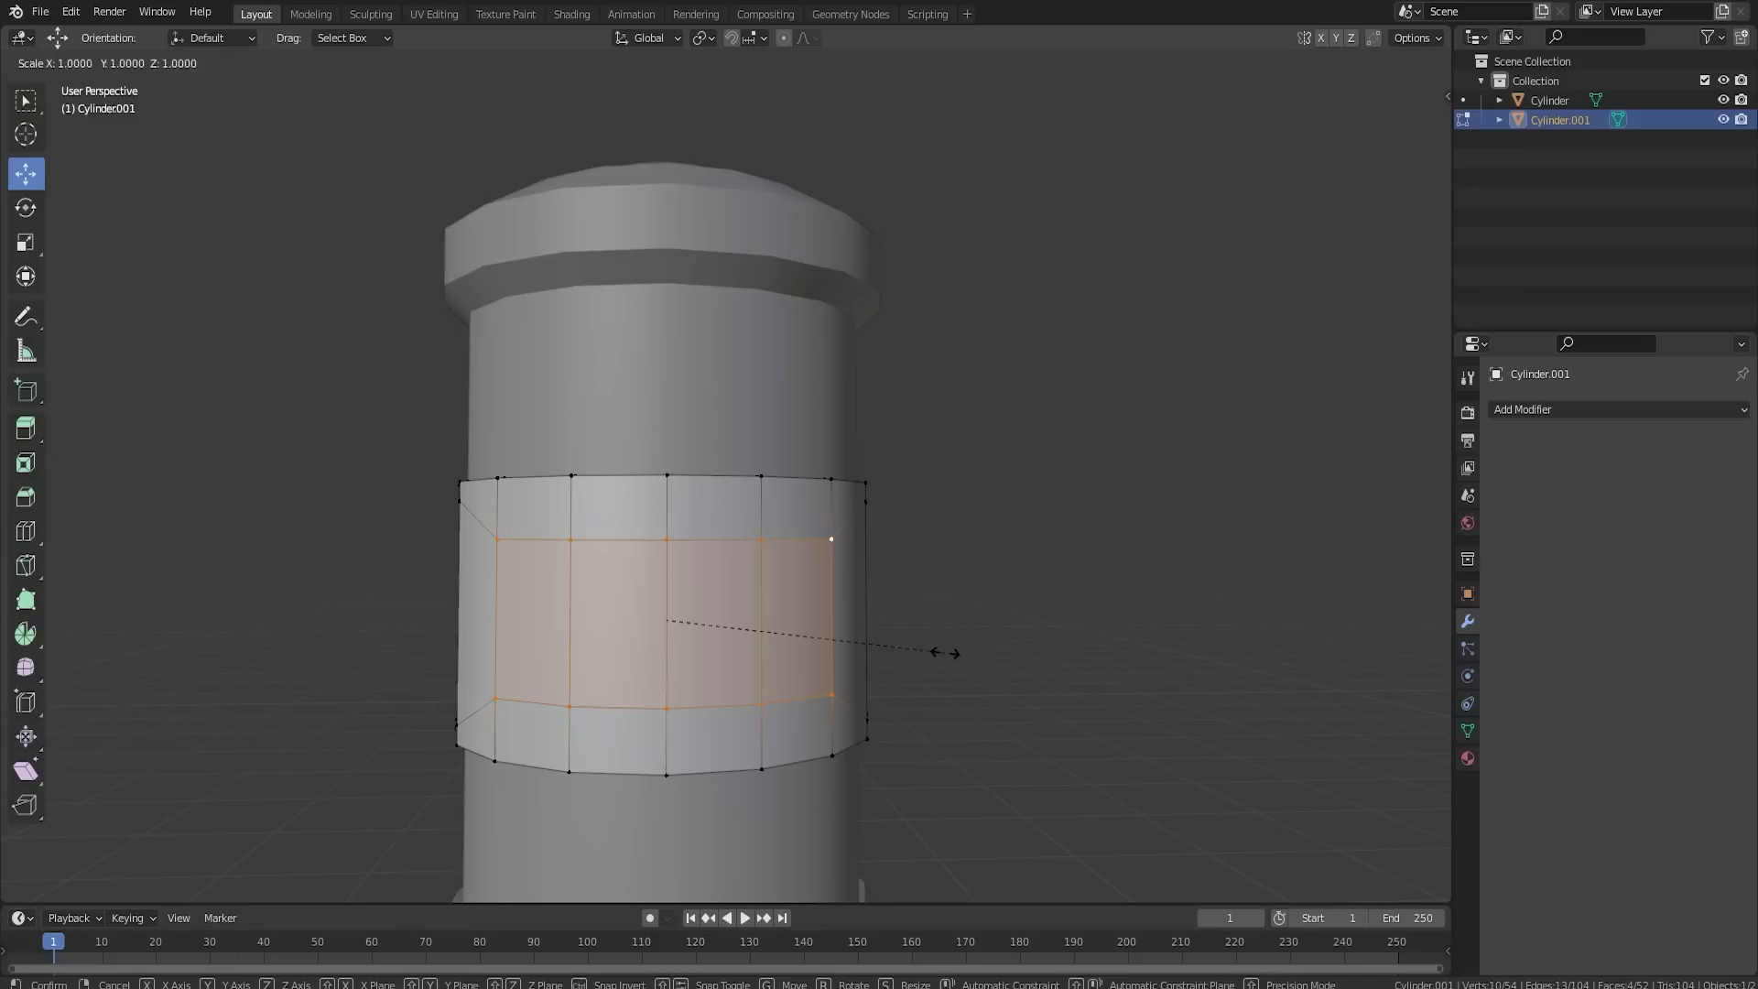
{"action": "key", "text": "z"}
{"action": "left_click", "coordinate": [828, 645]}
Step: Select all of the panel's inset faces and extrude them inward to form a shallow recess
{"action": "left_click", "coordinate": [157, 63]}
{"action": "left_click", "coordinate": [638, 625], "text": "shift"}
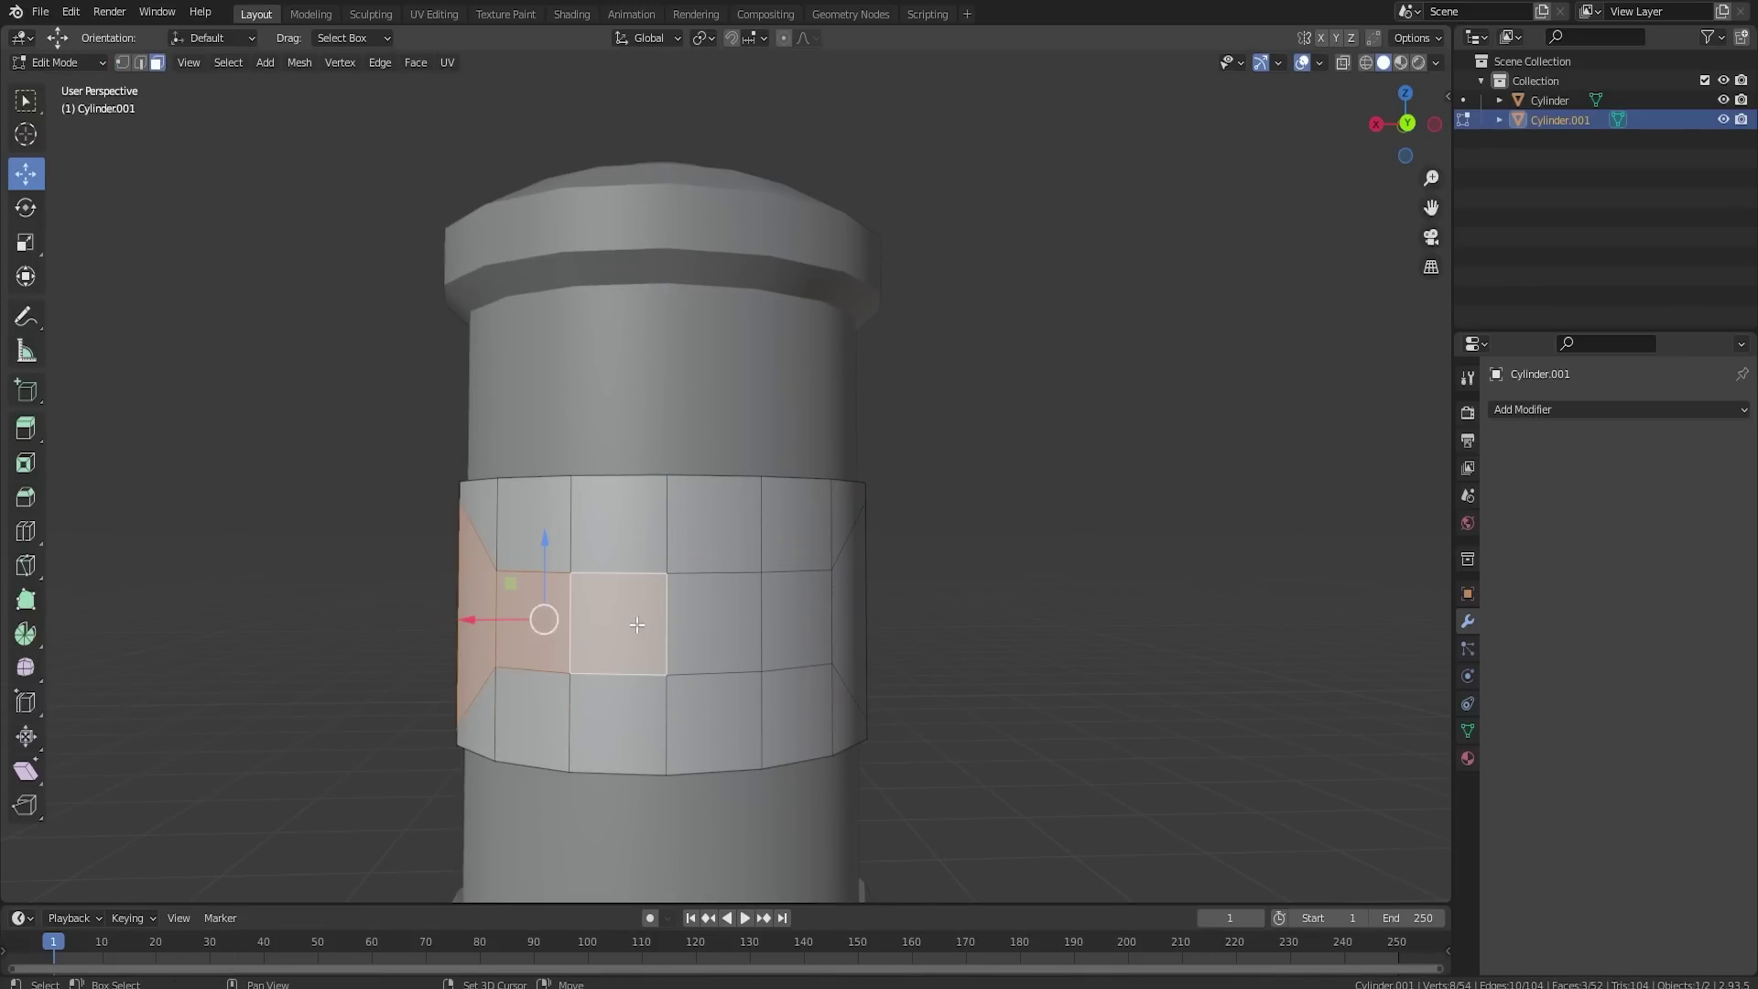
{"action": "left_click", "coordinate": [806, 637], "text": "shift"}
{"action": "middle_click_drag", "start_coordinate": [806, 638], "coordinate": [760, 638]}
{"action": "middle_click_drag", "start_coordinate": [1053, 677], "coordinate": [852, 592]}
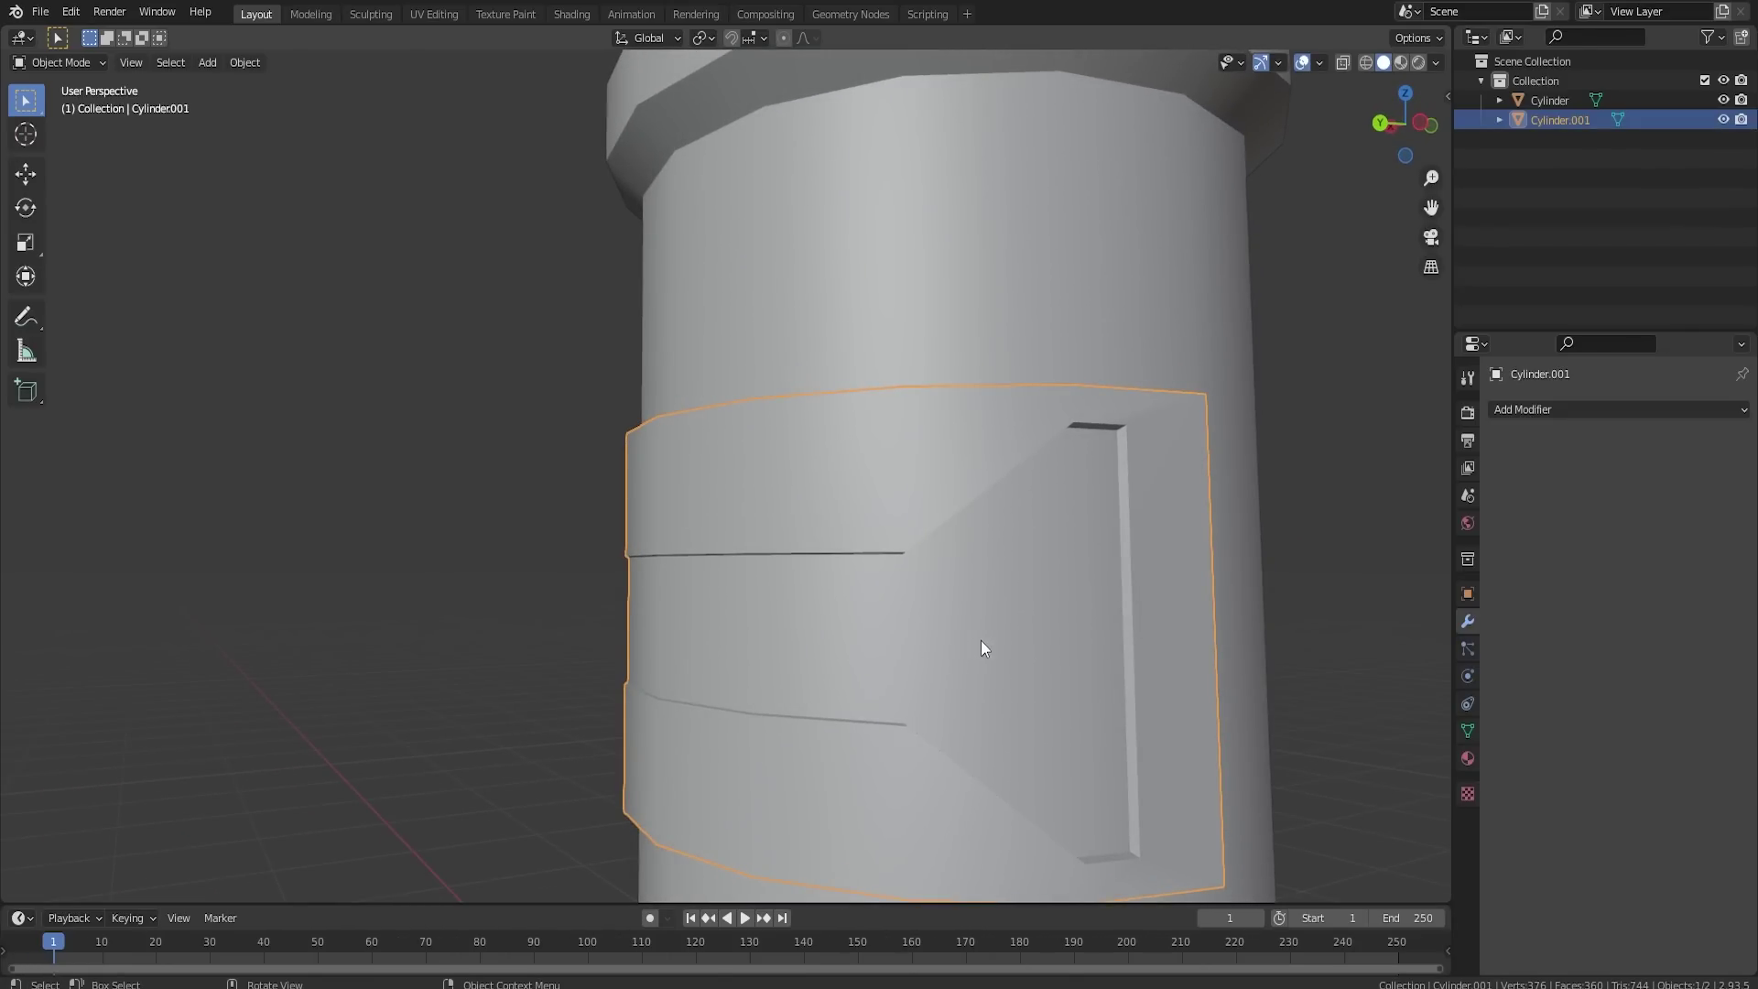
{"action": "scroll", "coordinate": [851, 591], "scroll_direction": "down", "scroll_amount": 2}
{"action": "key", "text": "Tab"}
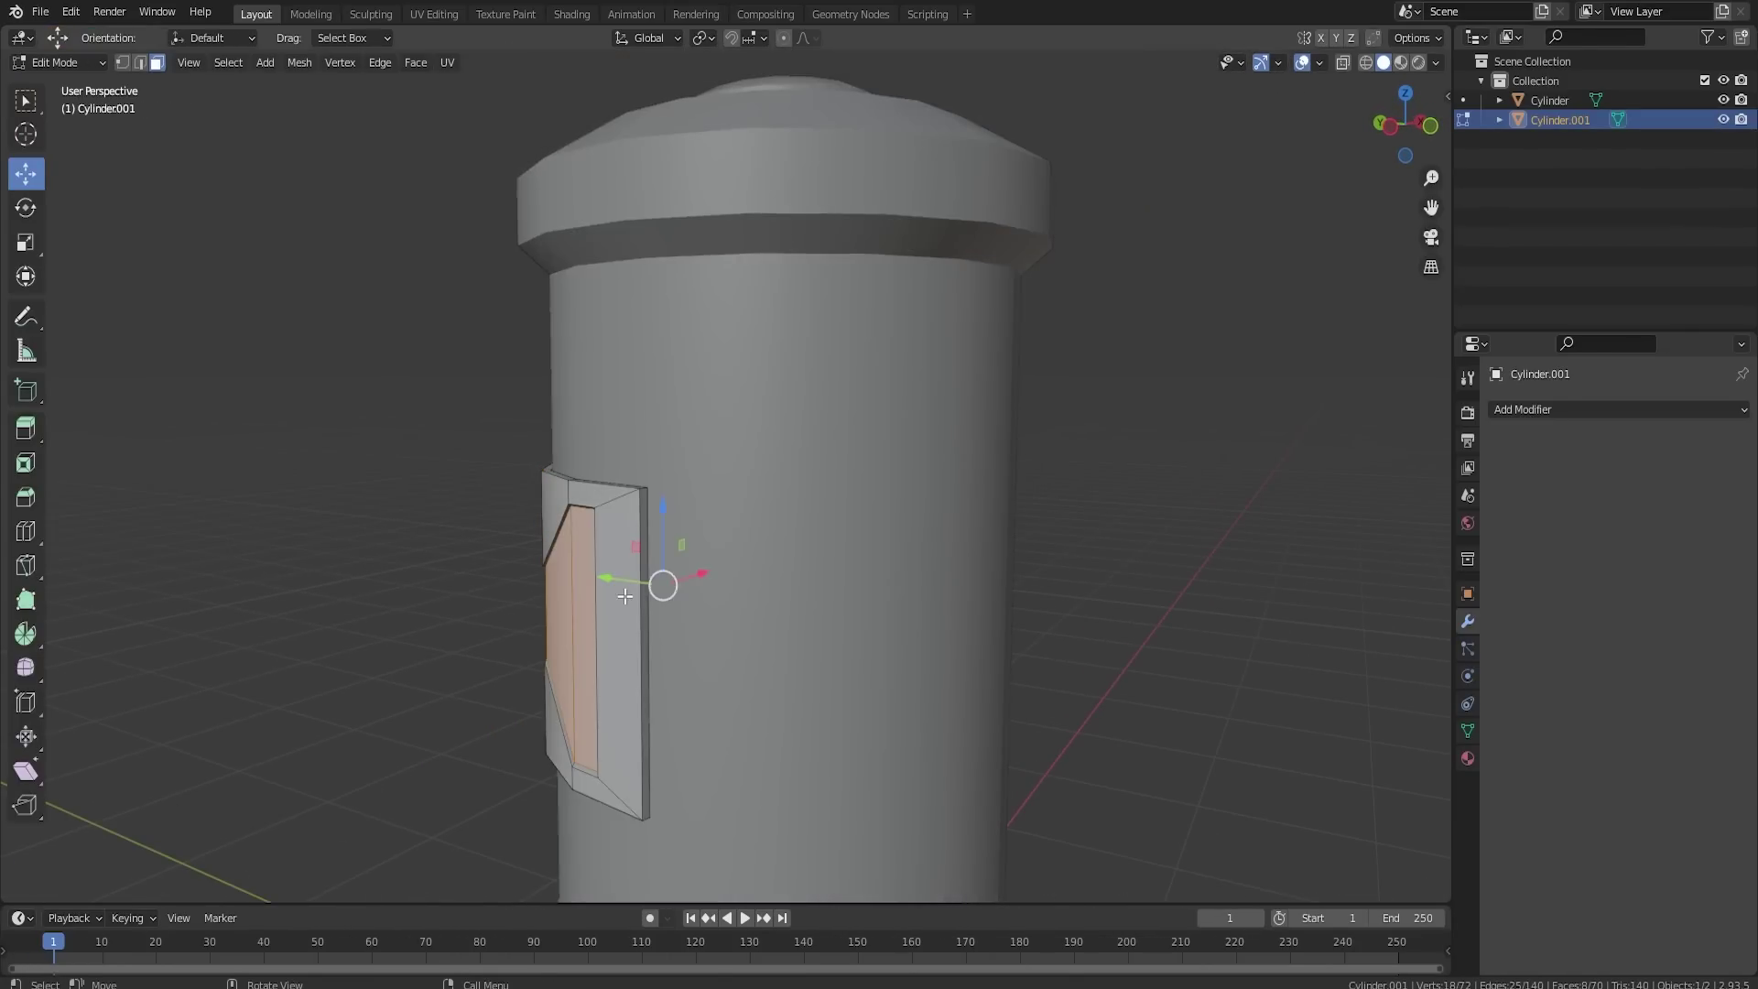
Step: Return to Object Mode and move the curved front panel about 0.09 m along Y
{"action": "key", "text": "Tab"}
{"action": "middle_click_drag", "start_coordinate": [651, 590], "coordinate": [735, 716]}
{"action": "left_click_drag", "start_coordinate": [741, 771], "coordinate": [733, 772]}
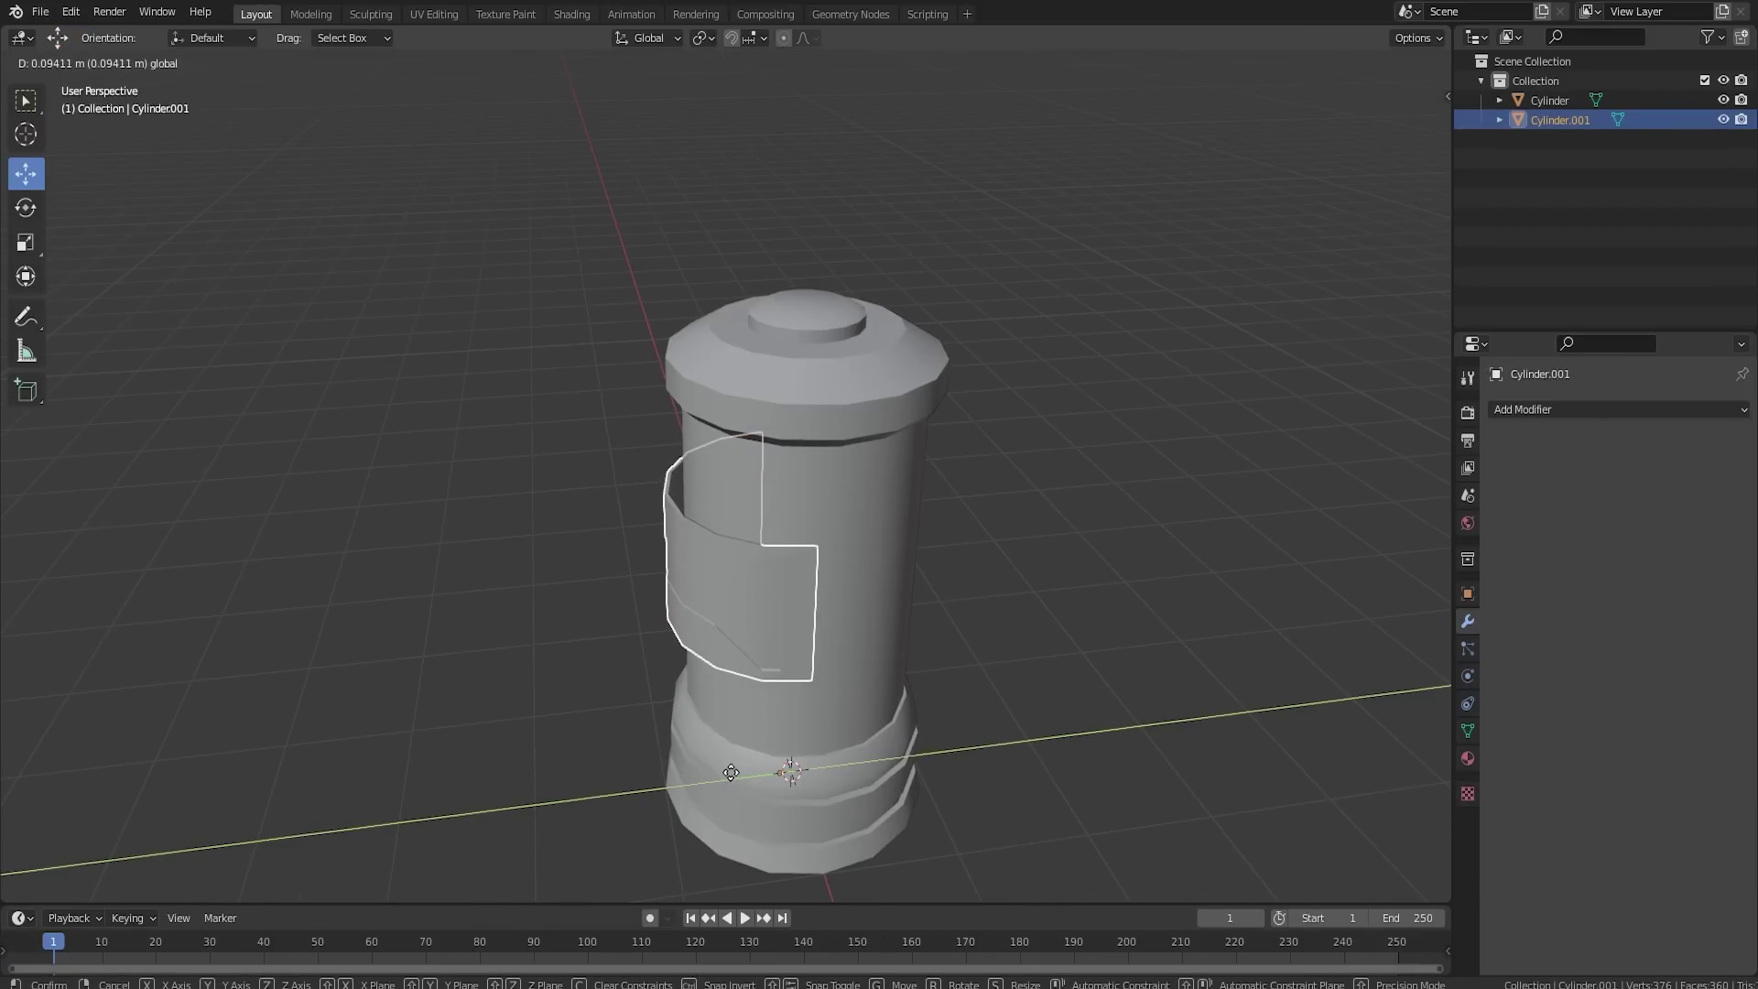
{"action": "left_click", "coordinate": [732, 772]}
{"action": "middle_click_drag", "start_coordinate": [906, 613], "coordinate": [1031, 623]}
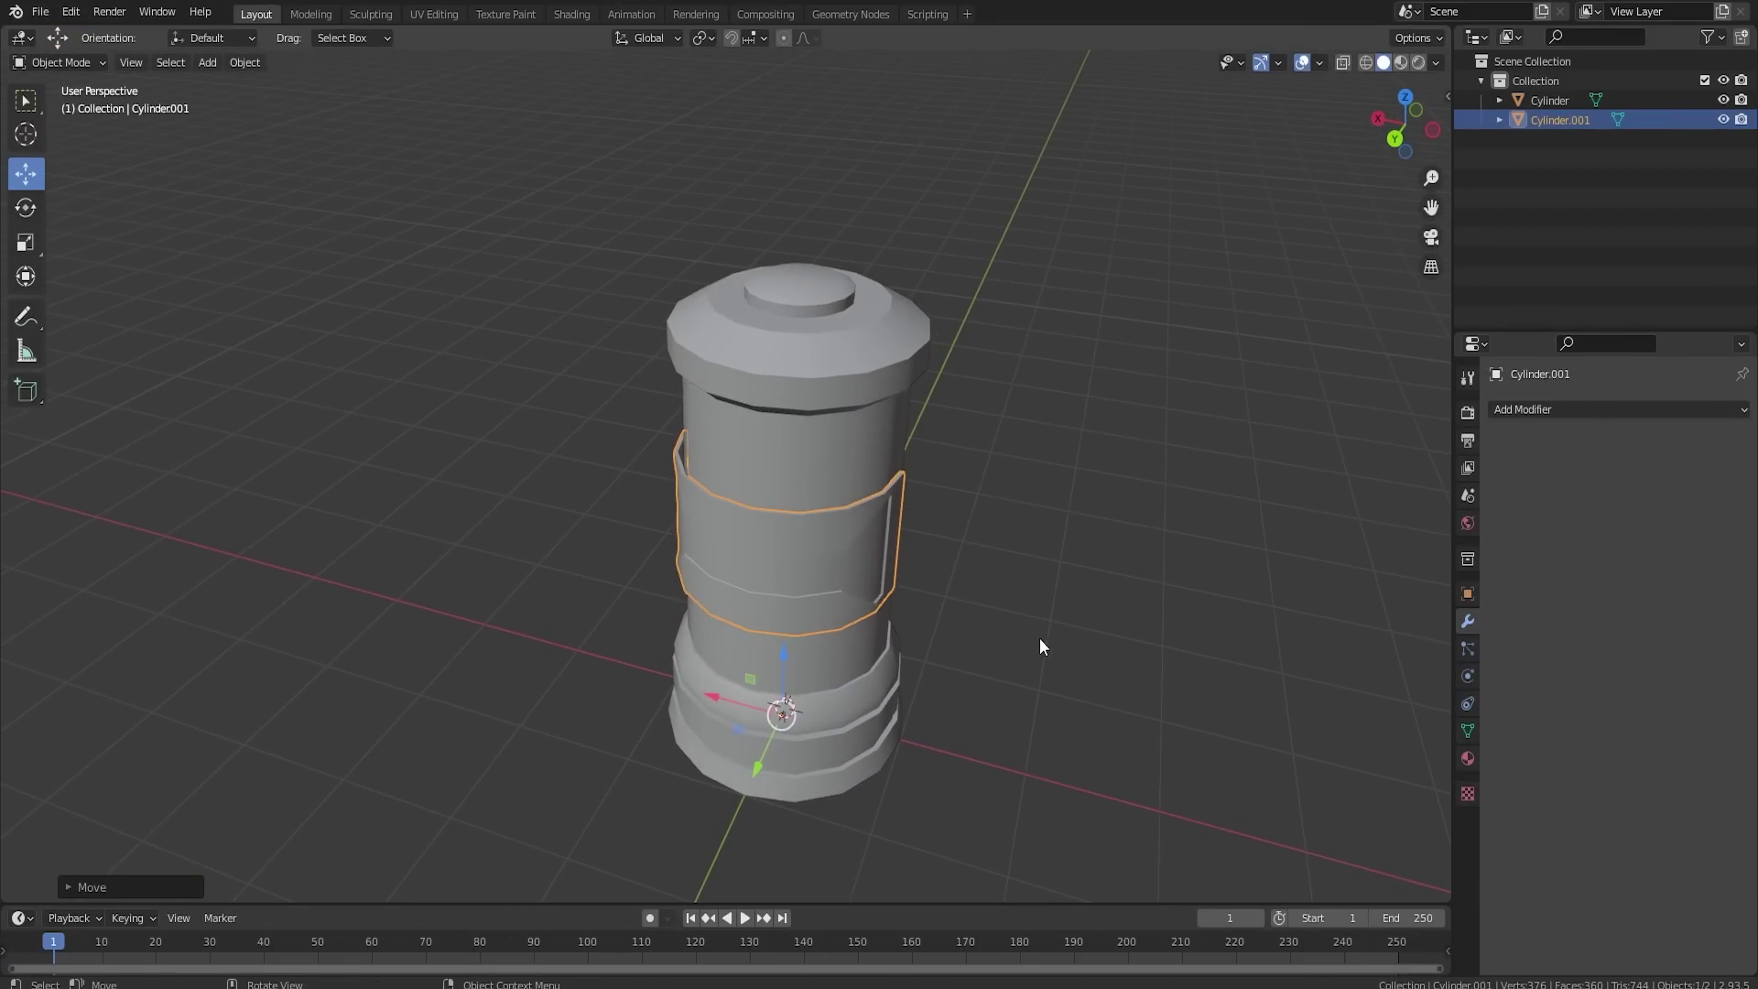
Step: Nudge the curved front panel slightly further along Y to adjust how far it stands off the column
{"action": "middle_click_drag", "start_coordinate": [906, 434], "coordinate": [922, 345]}
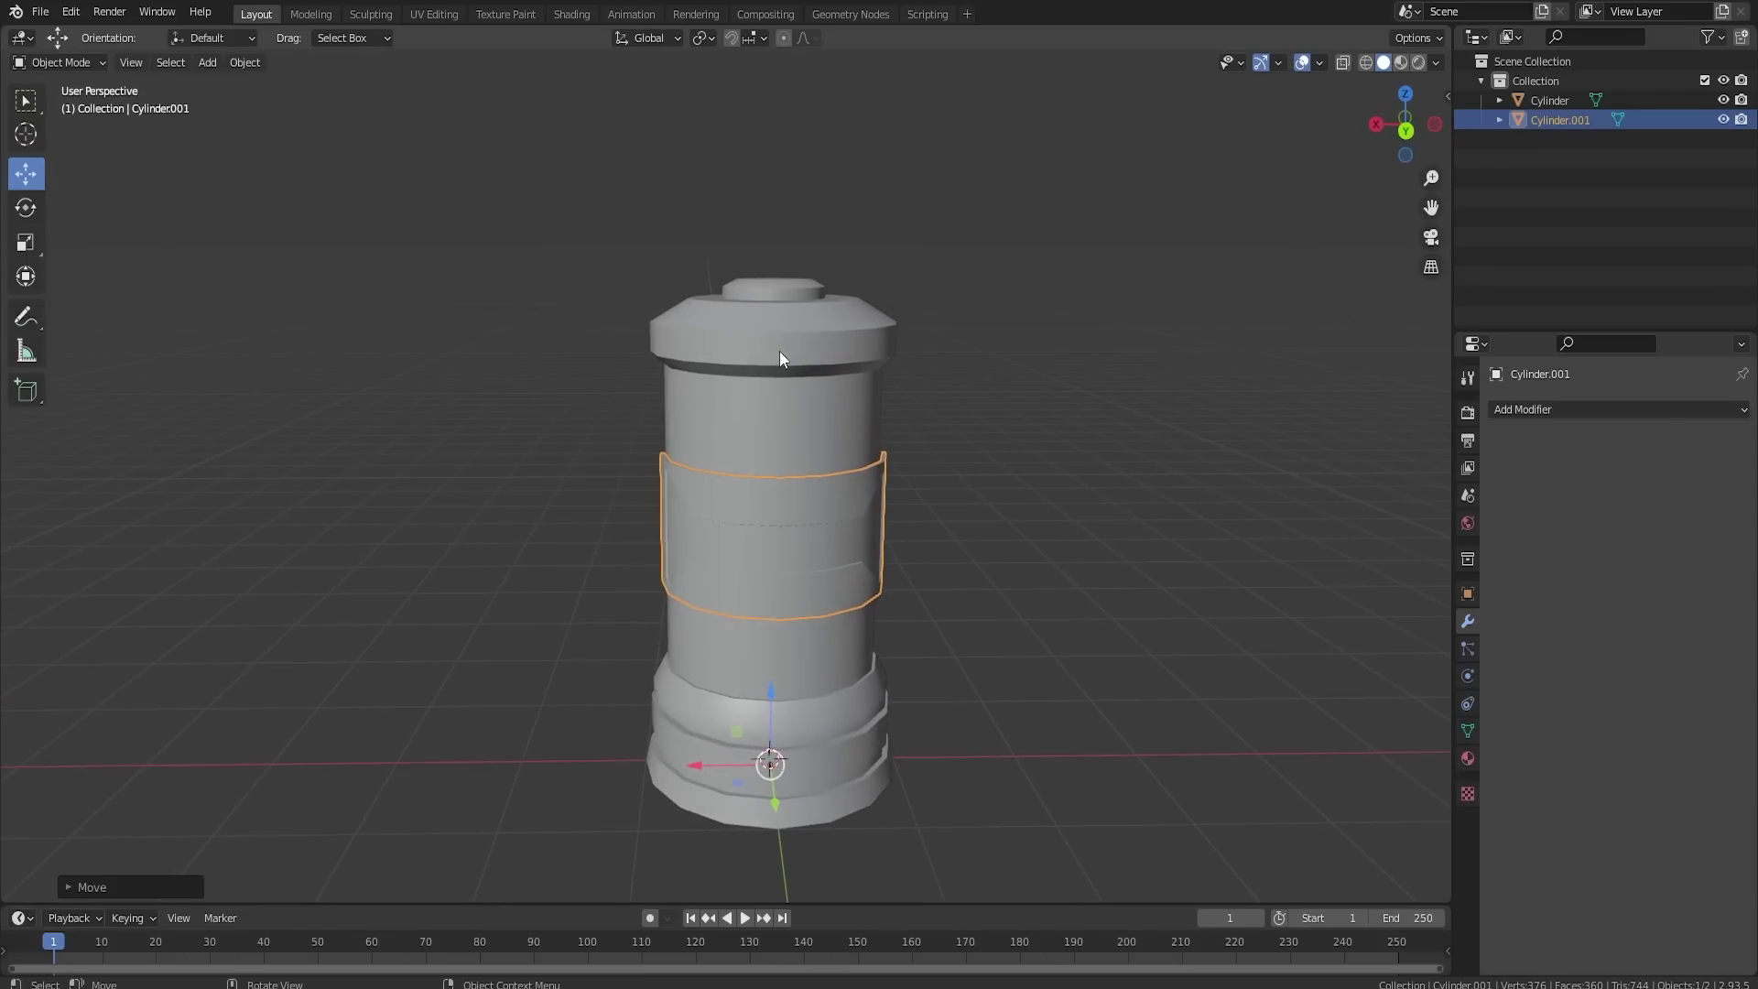
{"action": "middle_click_drag", "start_coordinate": [804, 348], "coordinate": [765, 472]}
{"action": "left_click_drag", "start_coordinate": [745, 774], "coordinate": [733, 775]}
{"action": "middle_click_drag", "start_coordinate": [842, 548], "coordinate": [900, 513]}
{"action": "scroll", "coordinate": [886, 544], "scroll_direction": "down", "scroll_amount": 3}
{"action": "scroll", "coordinate": [900, 517], "scroll_direction": "up", "scroll_amount": 5}
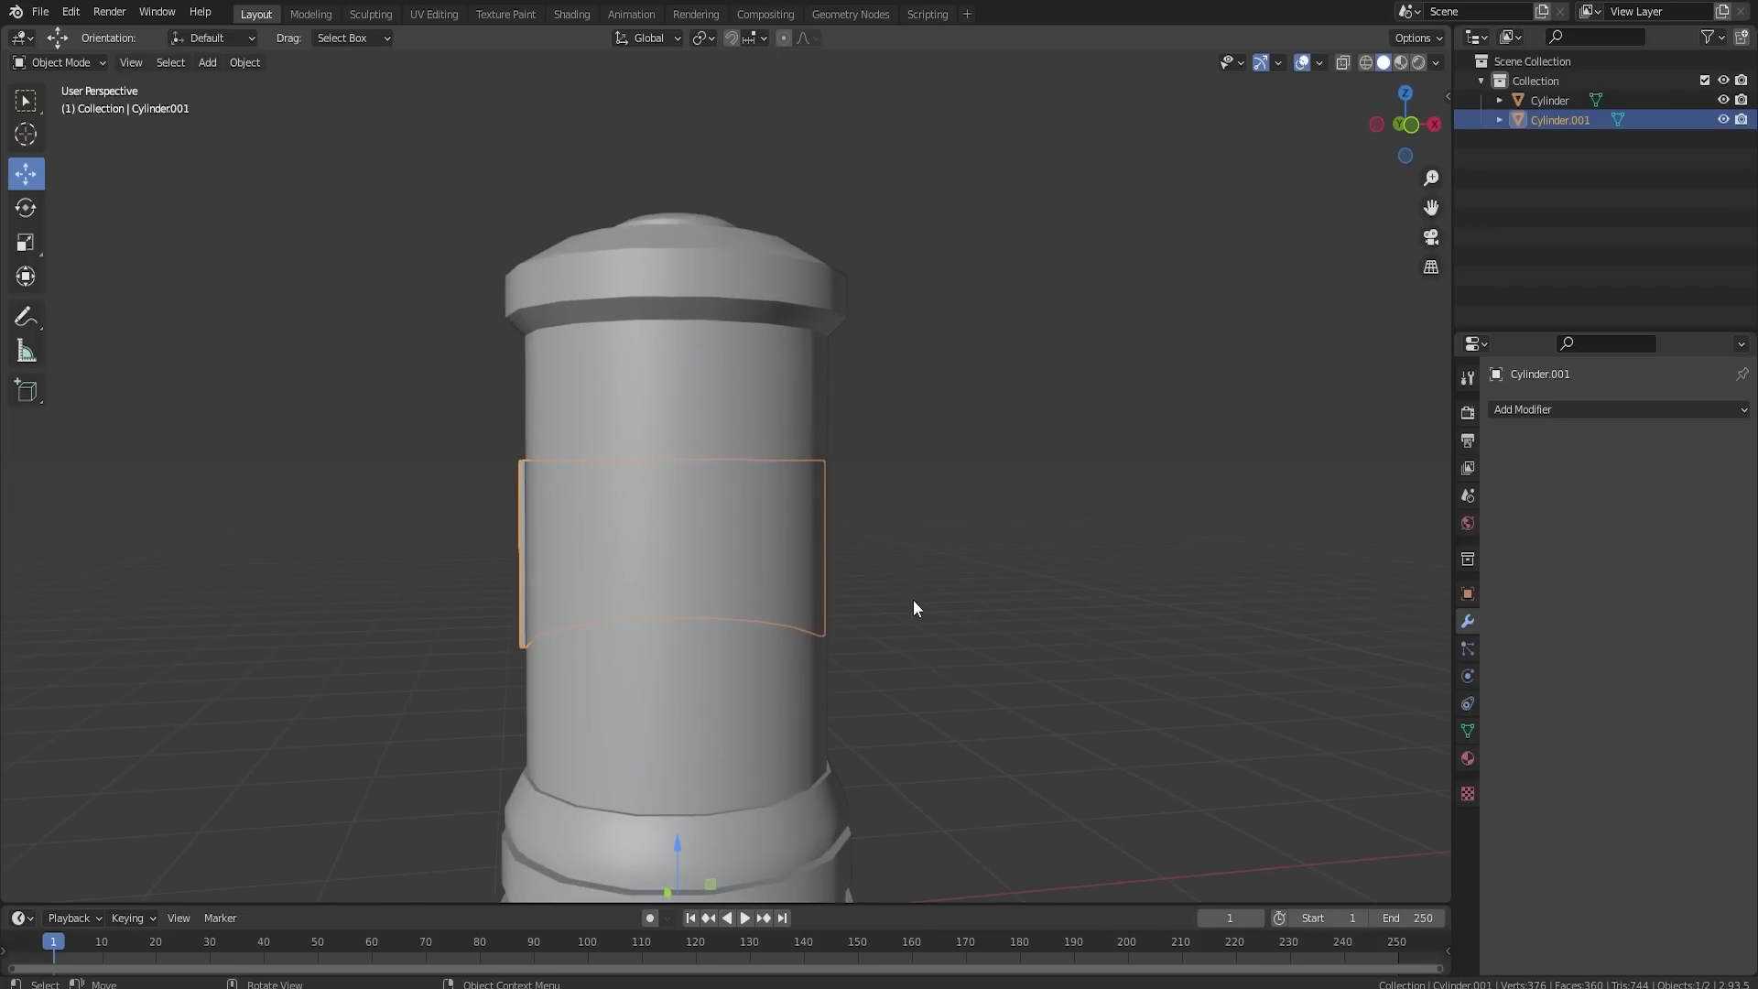
Step: In the main body's mesh, select the narrow face loop just above the bottom ring and keep alternate faces with Checker Deselect
{"action": "middle_click_drag", "start_coordinate": [1060, 771], "coordinate": [1046, 499], "text": "shift"}
{"action": "left_click", "coordinate": [758, 625]}
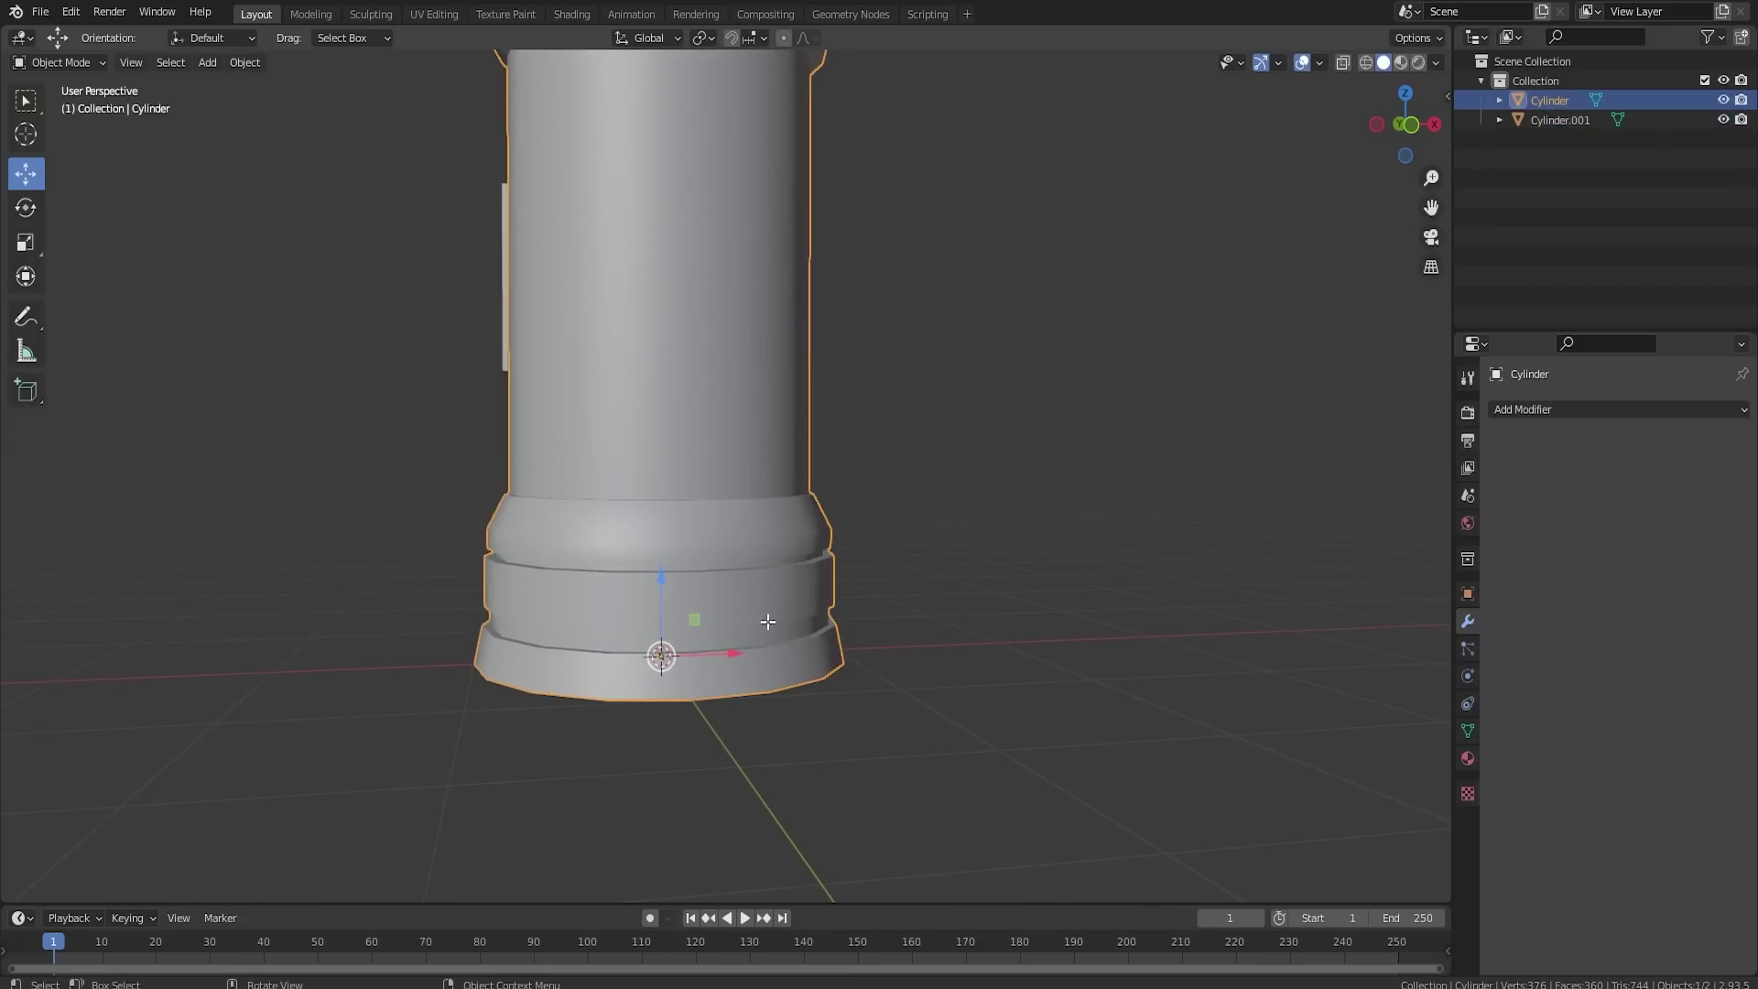
{"action": "key", "text": "Tab"}
{"action": "scroll", "coordinate": [797, 634], "scroll_direction": "up", "scroll_amount": 2}
{"action": "scroll", "coordinate": [800, 696], "scroll_direction": "down", "scroll_amount": 2}
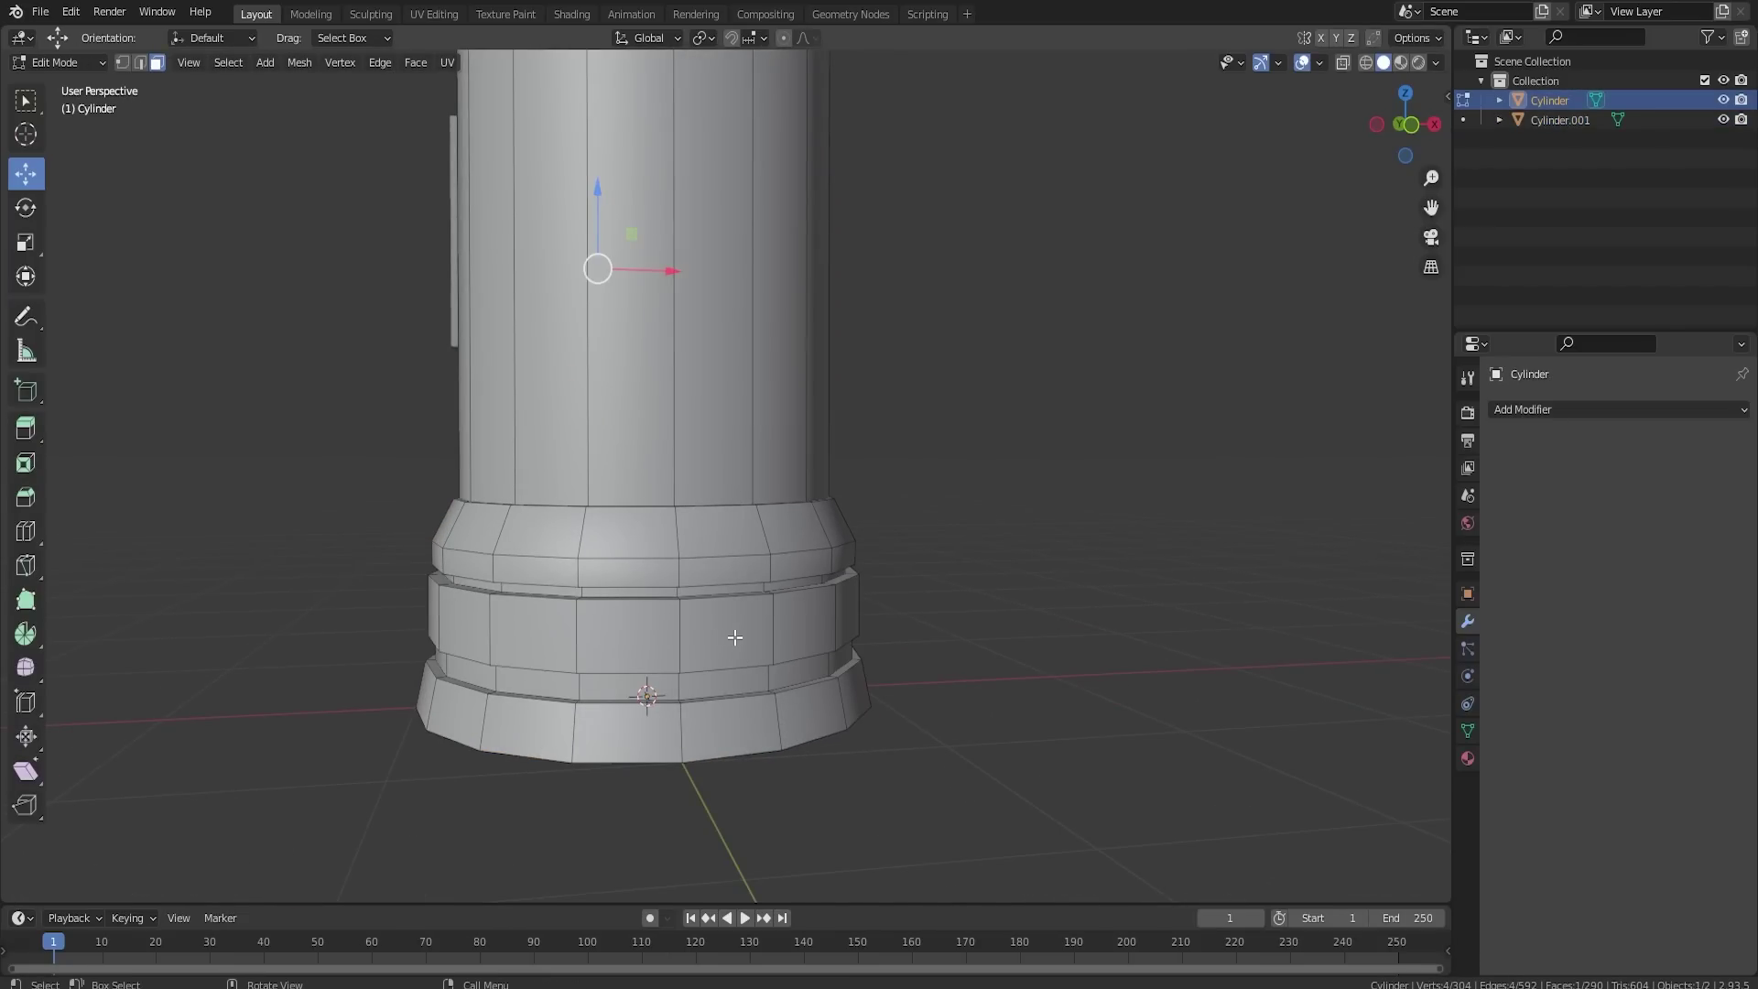
{"action": "left_click", "coordinate": [730, 636]}
{"action": "middle_click_drag", "start_coordinate": [729, 635], "coordinate": [772, 633]}
{"action": "left_click", "coordinate": [772, 634], "text": "alt"}
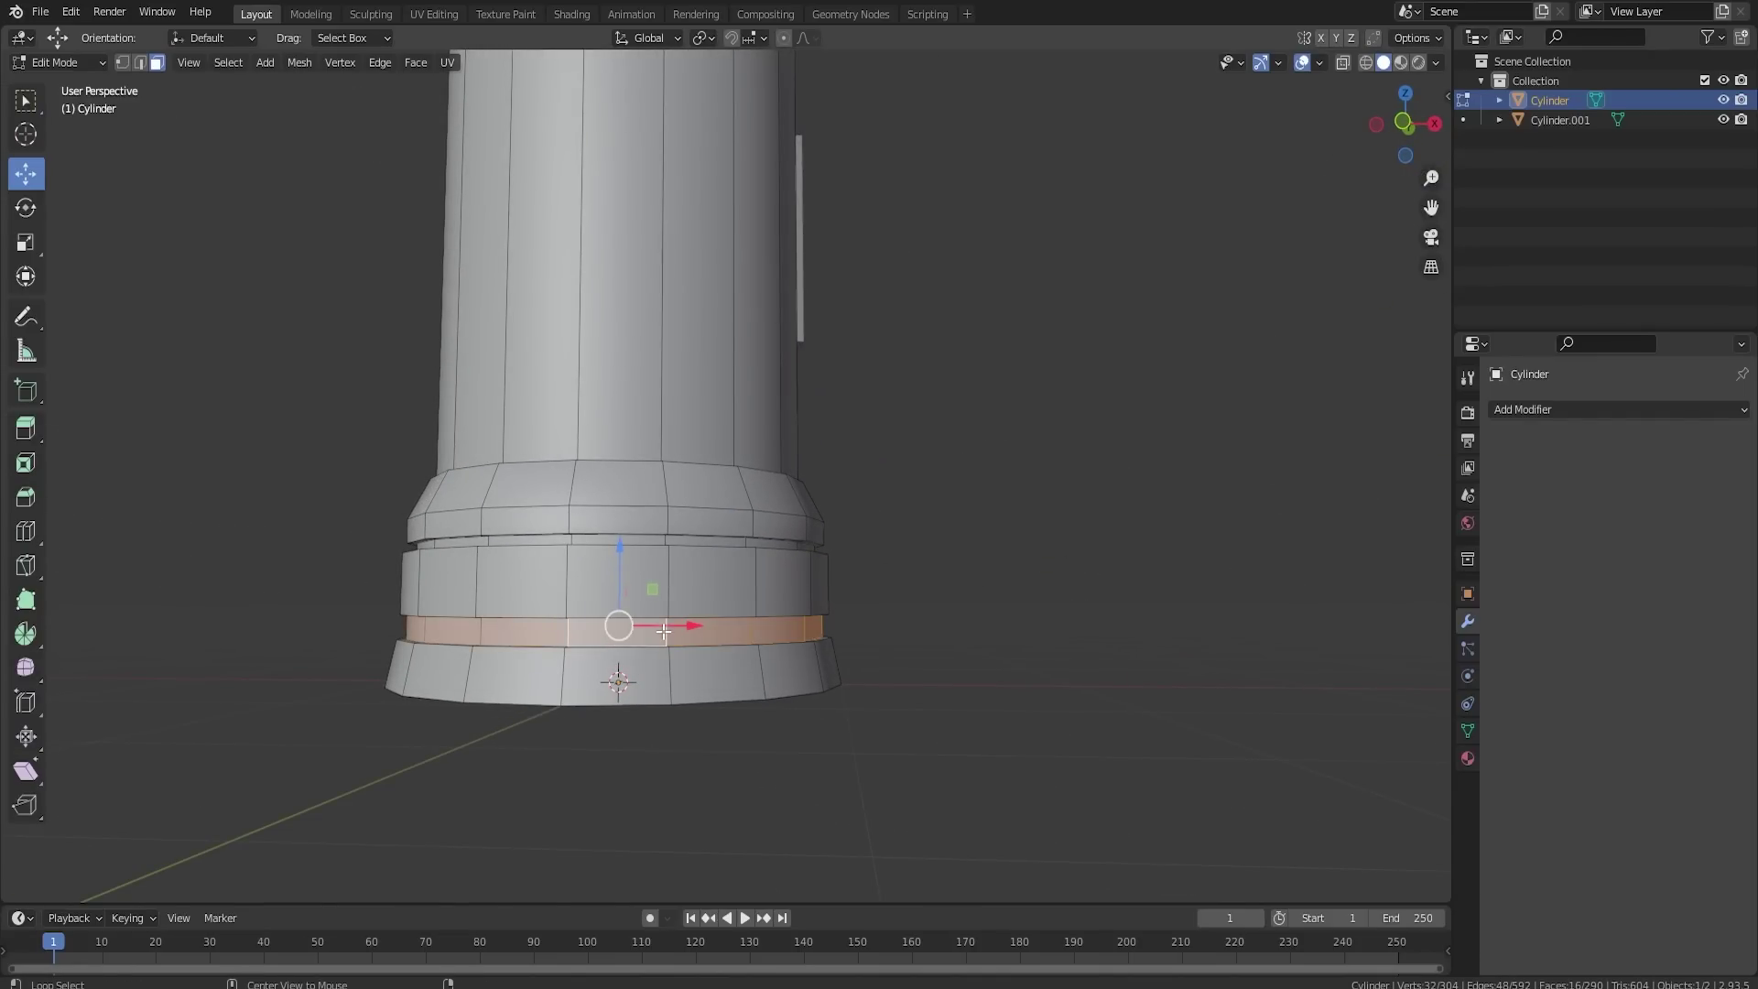
{"action": "left_click", "coordinate": [228, 62]}
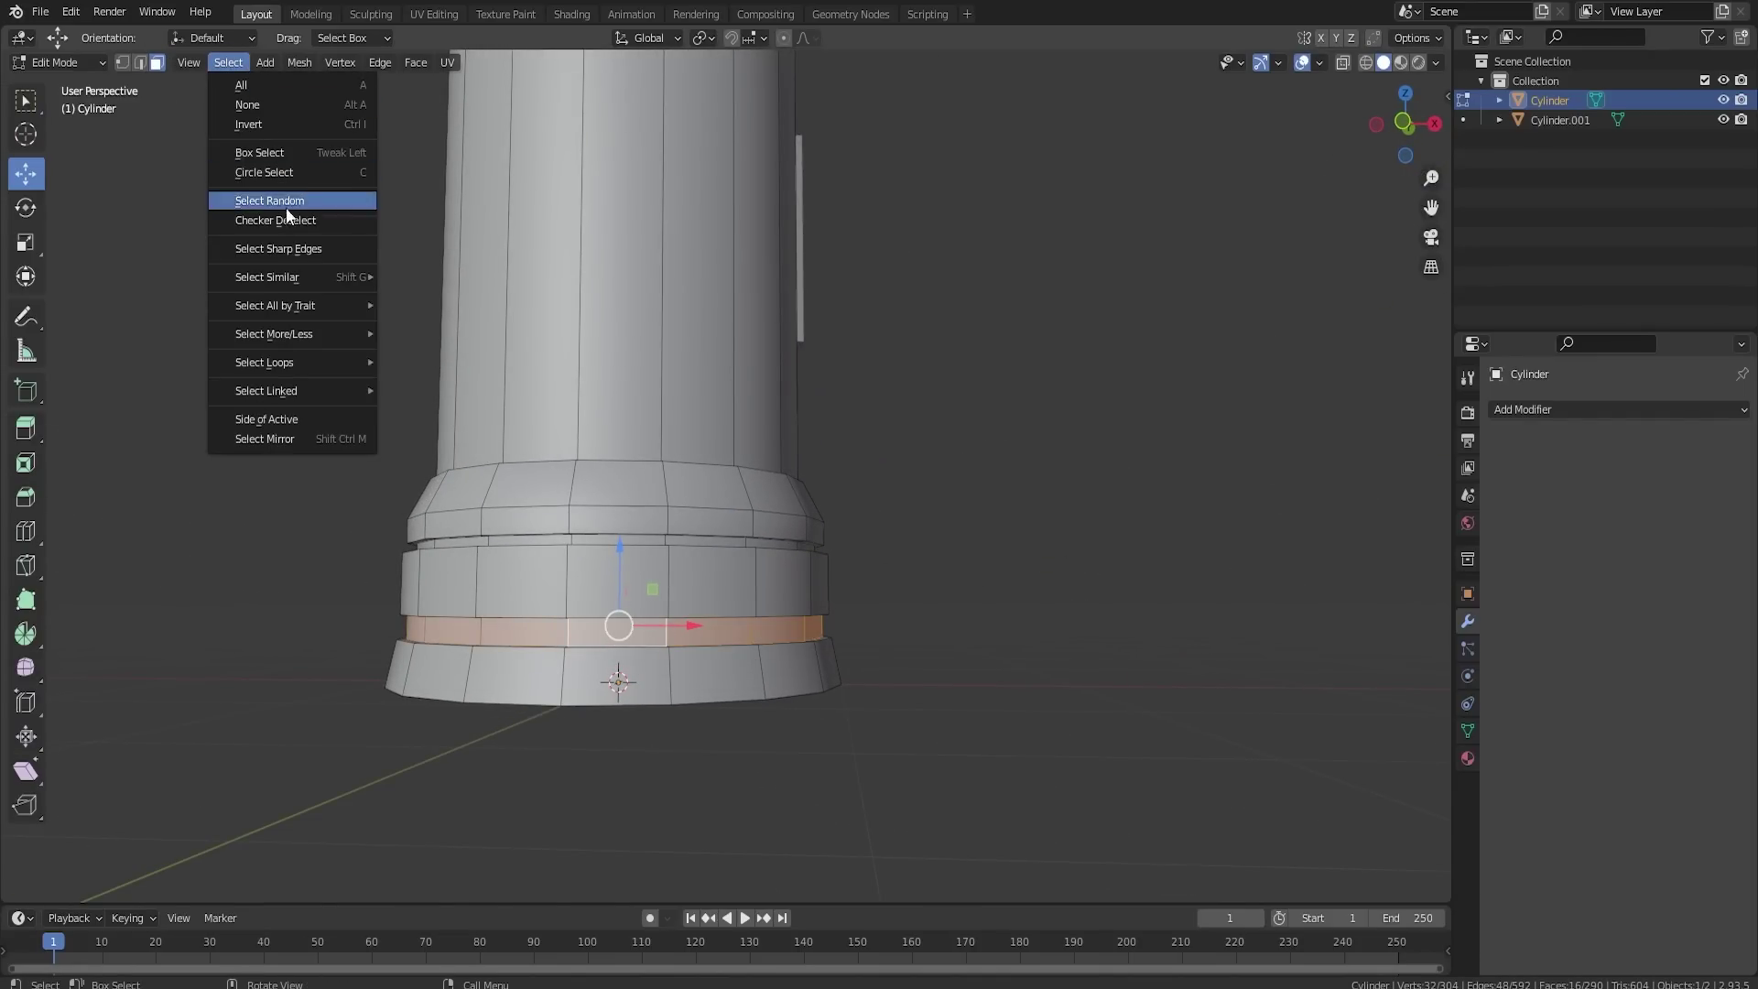
{"action": "left_click", "coordinate": [291, 216]}
Step: Extrude the alternating band faces outward along their normals by about 0.32 m to form eight feet
{"action": "middle_click_drag", "start_coordinate": [651, 517], "coordinate": [930, 616]}
{"action": "key", "text": "alt+e"}
{"action": "left_click", "coordinate": [938, 640]}
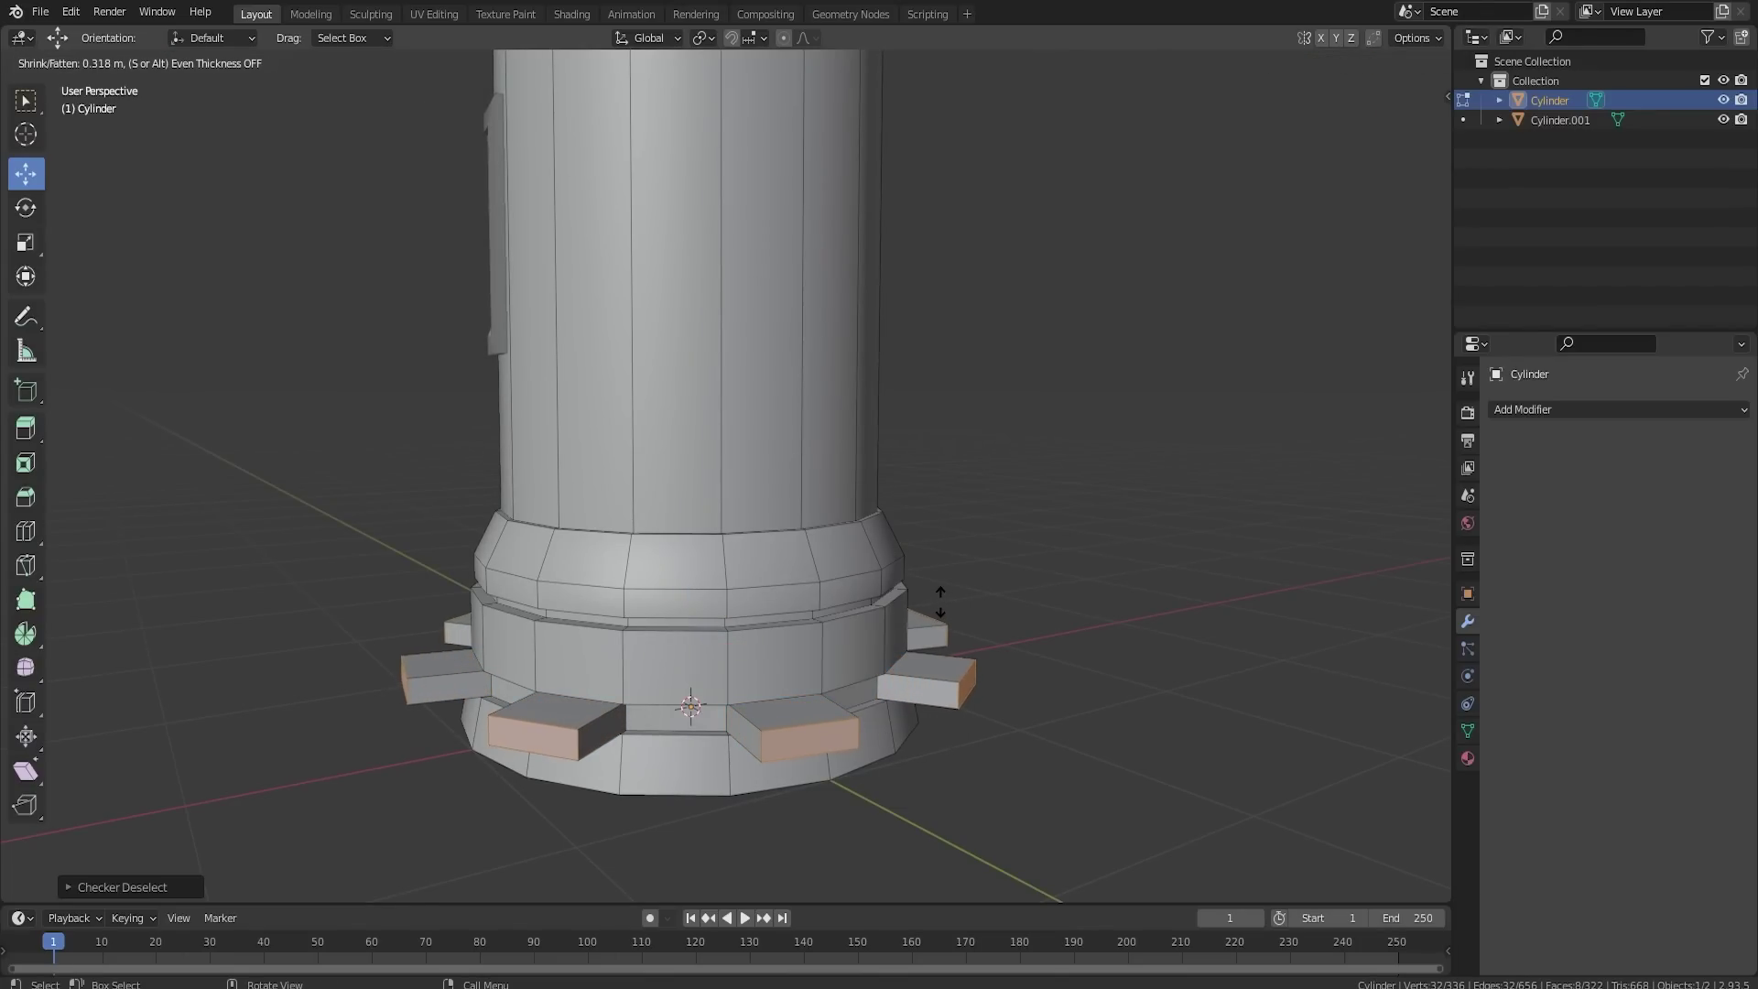
{"action": "left_click", "coordinate": [943, 596]}
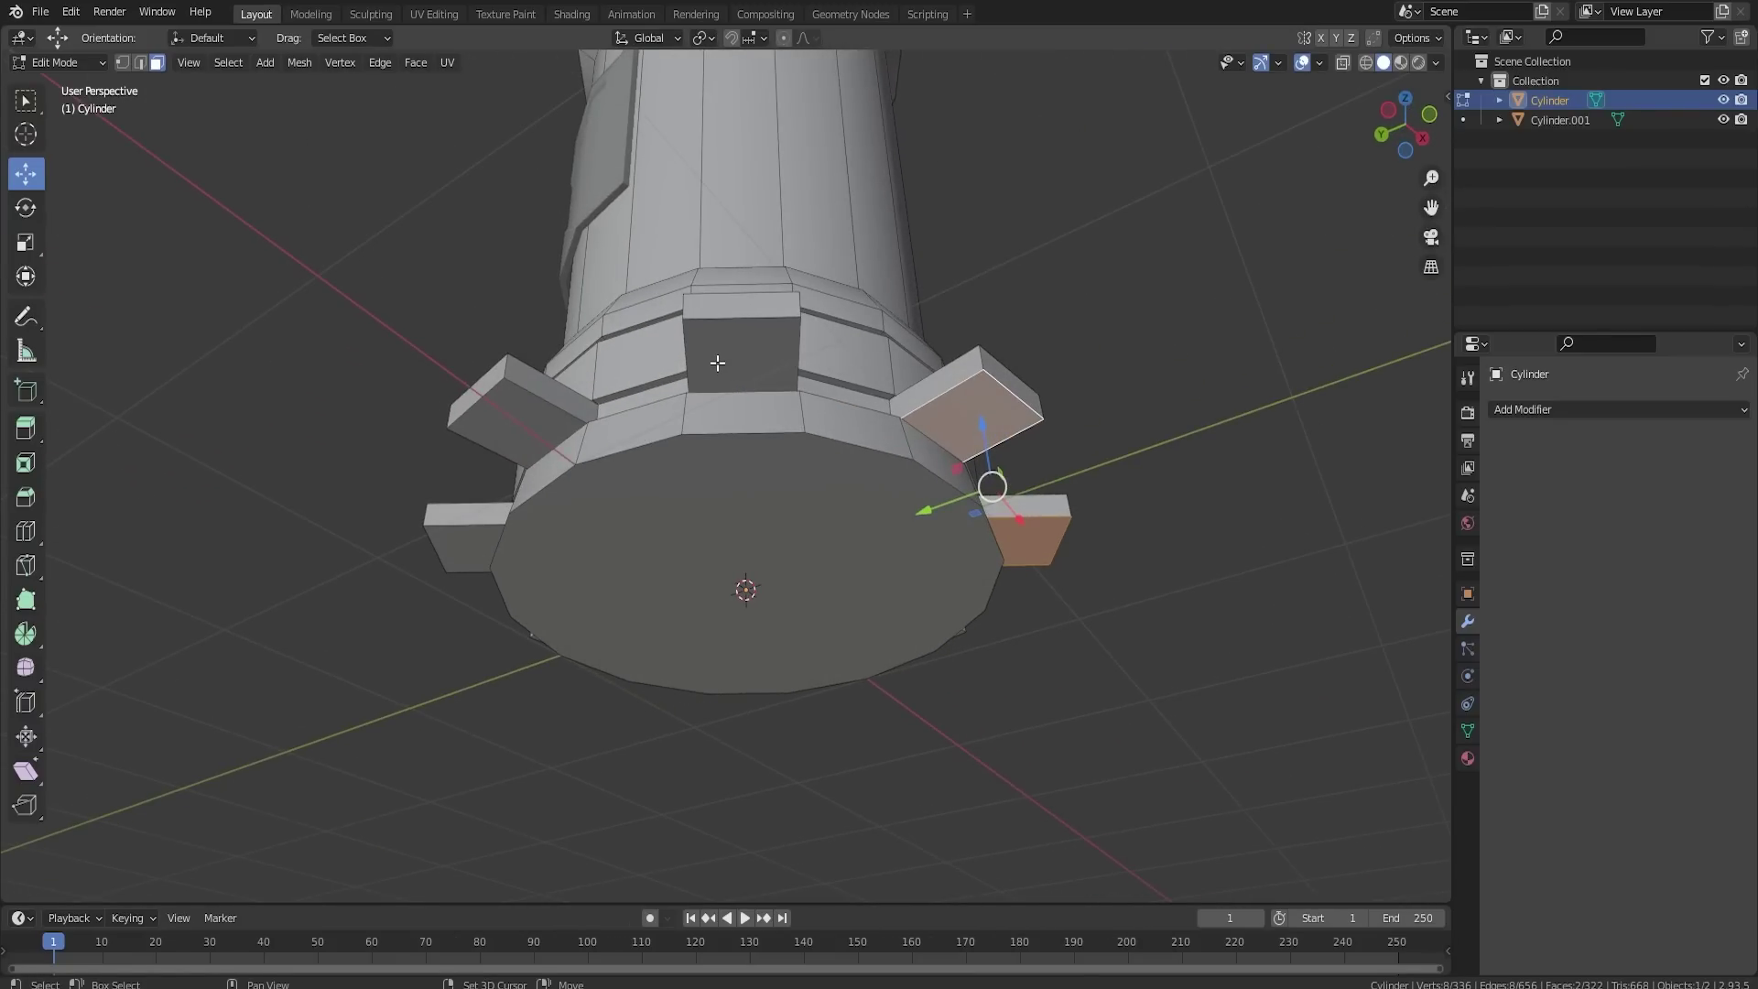
Step: Select the underside faces of all eight feet around the base
{"action": "left_click", "coordinate": [718, 361], "text": "shift"}
{"action": "left_click", "coordinate": [519, 420], "text": "shift"}
{"action": "middle_click_drag", "start_coordinate": [519, 420], "coordinate": [825, 463]}
{"action": "left_click", "coordinate": [760, 463], "text": "shift"}
{"action": "left_click", "coordinate": [828, 486], "text": "shift"}
{"action": "left_click", "coordinate": [637, 529], "text": "shift"}
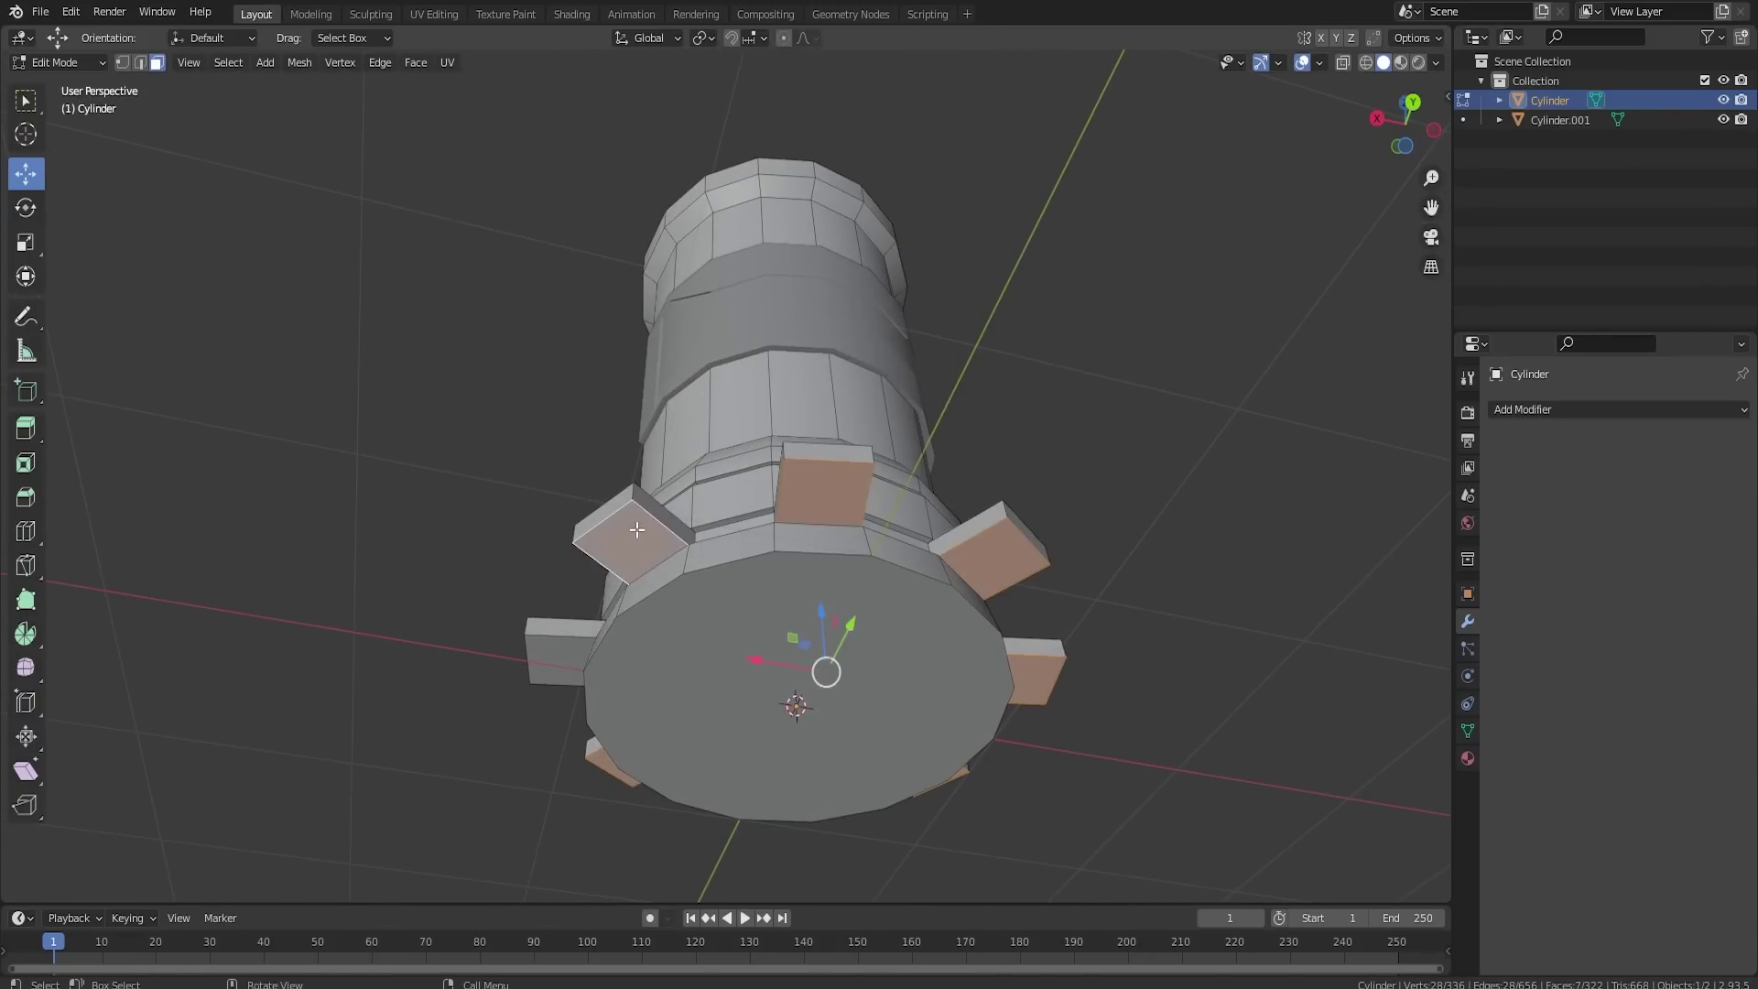
{"action": "middle_click_drag", "start_coordinate": [636, 529], "coordinate": [571, 477]}
{"action": "left_click", "coordinate": [571, 497], "text": "shift"}
Step: Extrude the undersides of the eight feet down about 0.18 m to ground level
{"action": "key", "text": "KP_1"}
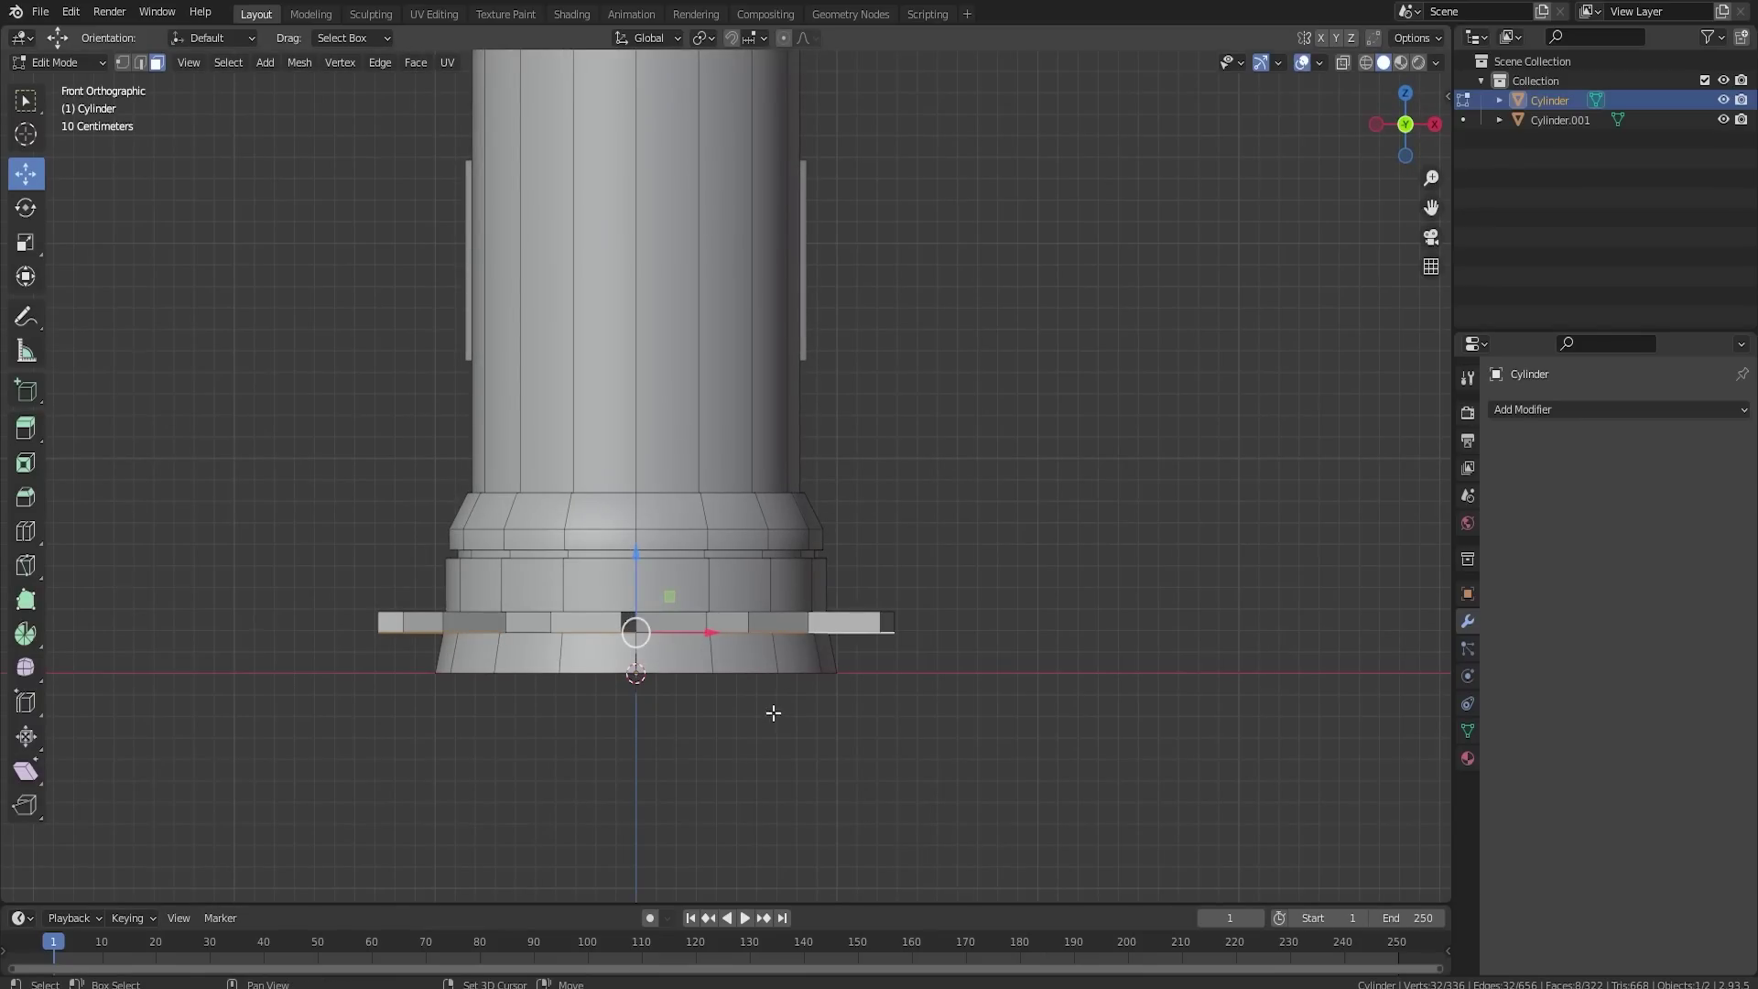
{"action": "scroll", "coordinate": [843, 568], "scroll_direction": "up", "scroll_amount": 4}
{"action": "scroll", "coordinate": [832, 581], "scroll_direction": "down", "scroll_amount": 1}
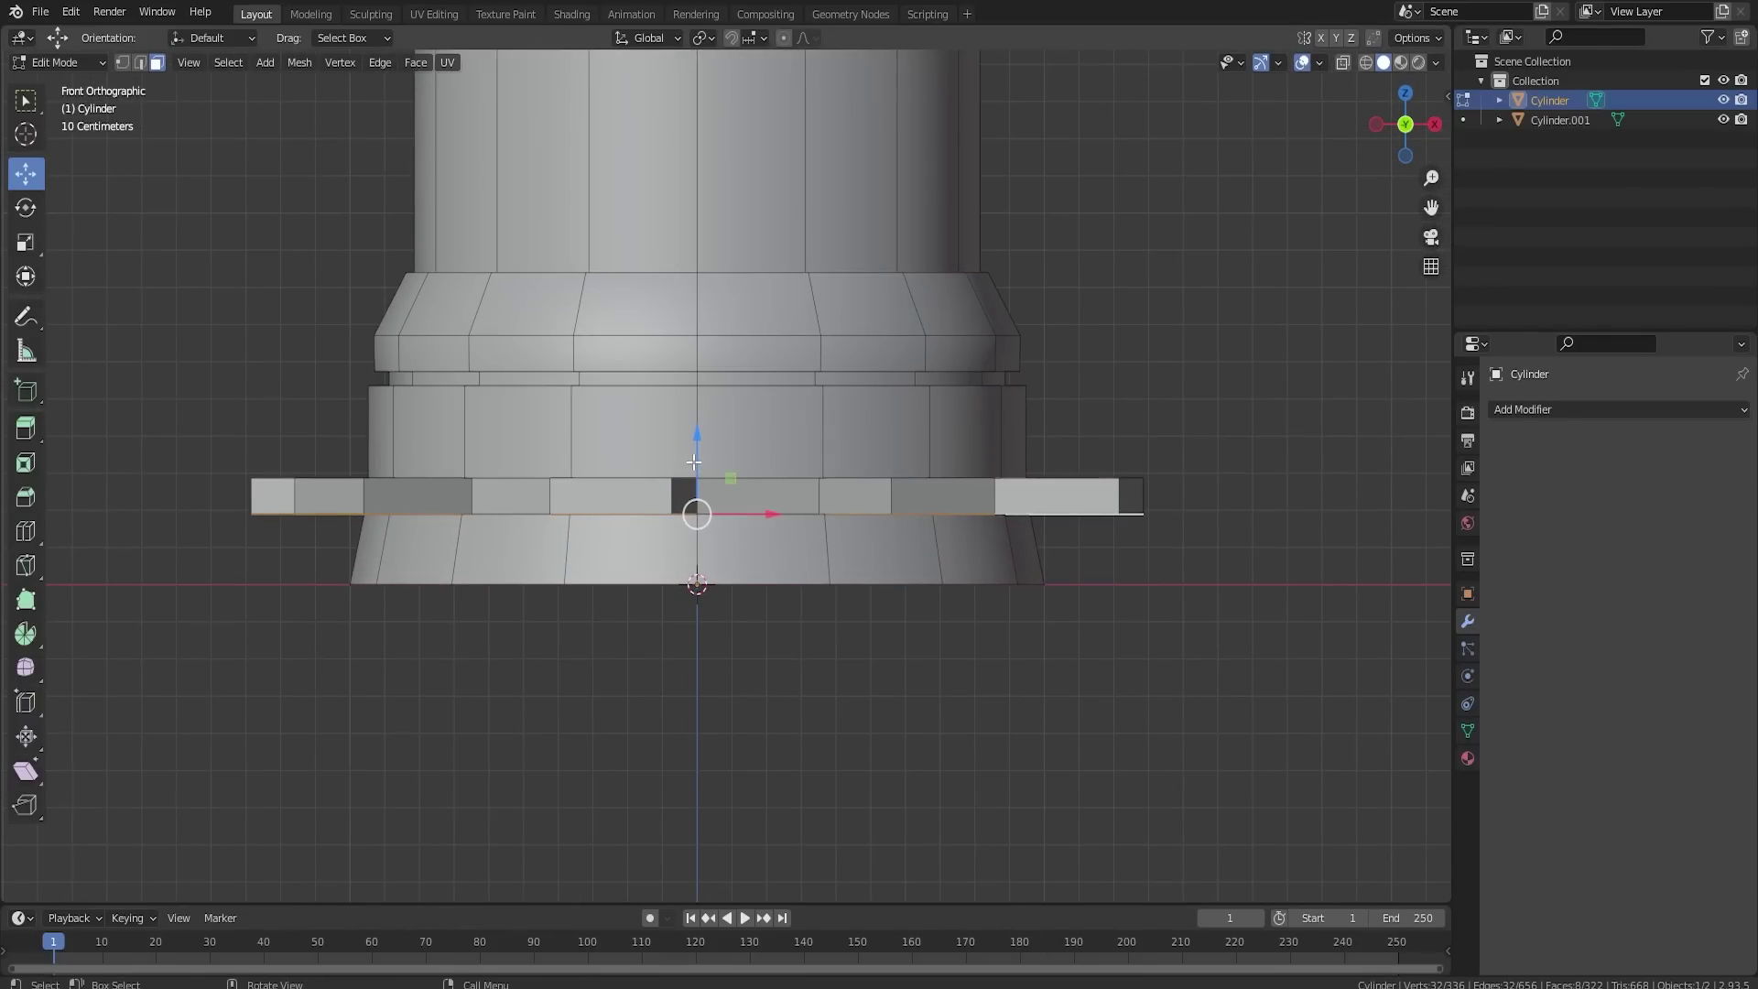
{"action": "key", "text": "e"}
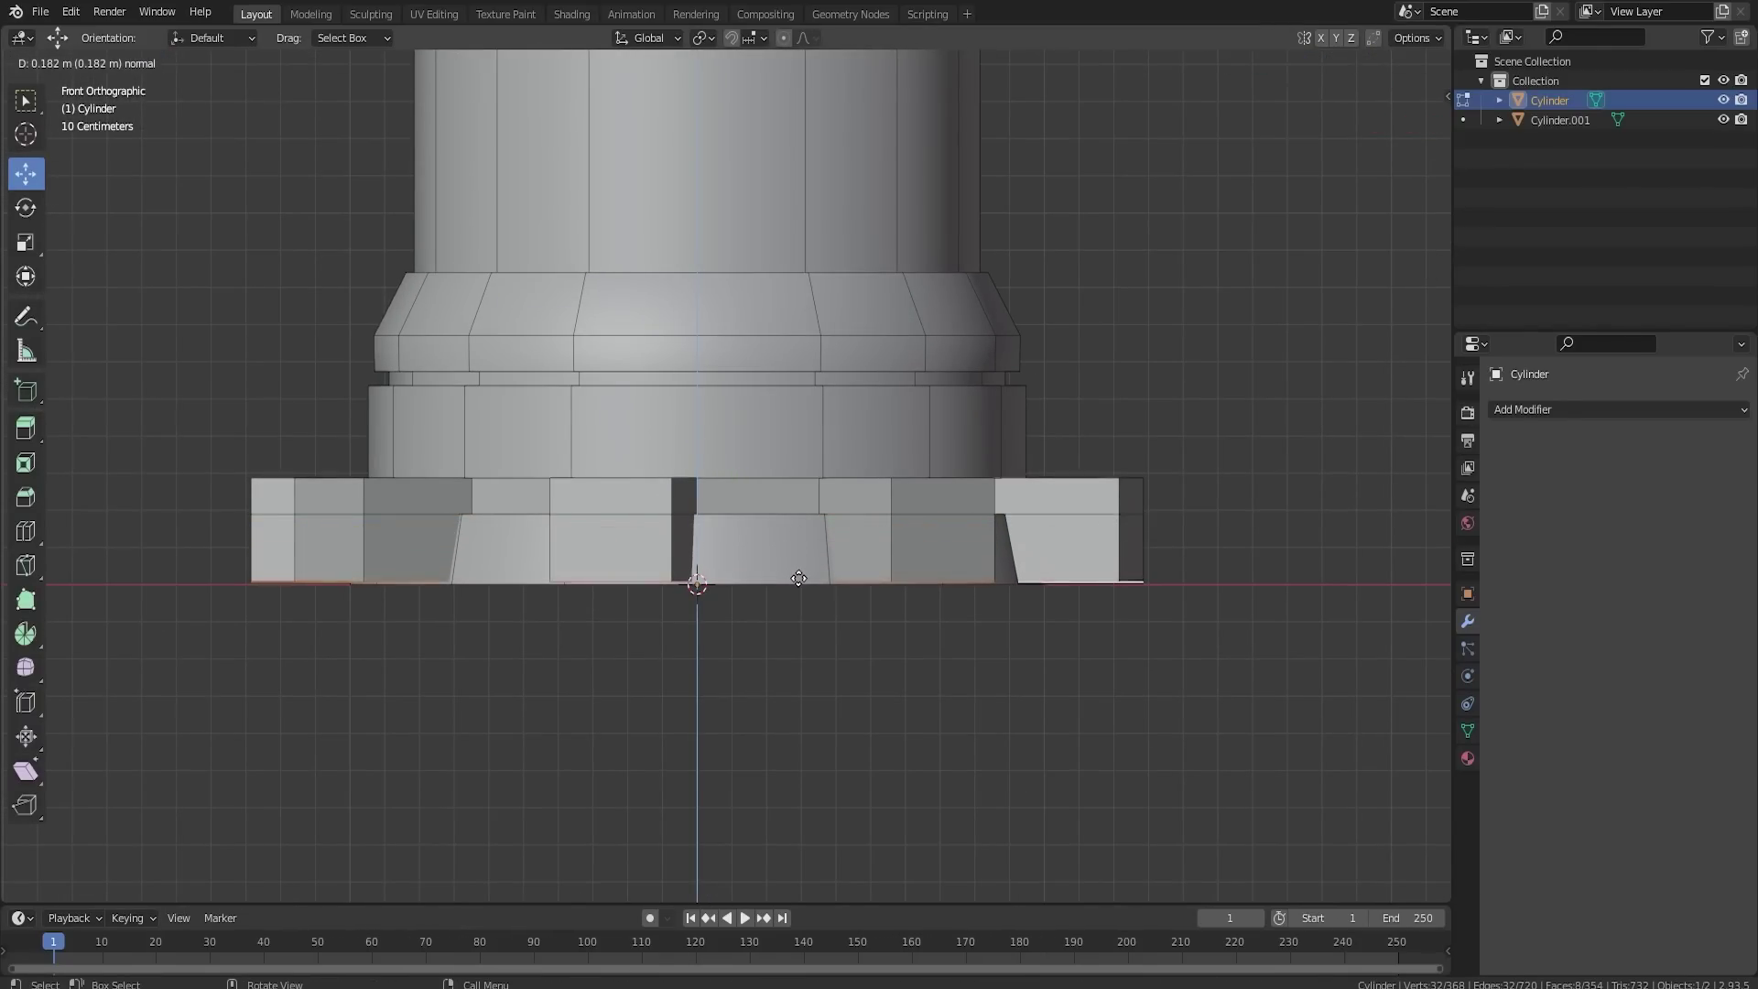
{"action": "left_click", "coordinate": [799, 579]}
Step: Select the top outer edge of every foot and lower these edges slightly along Z
{"action": "middle_click_drag", "start_coordinate": [835, 575], "coordinate": [997, 569]}
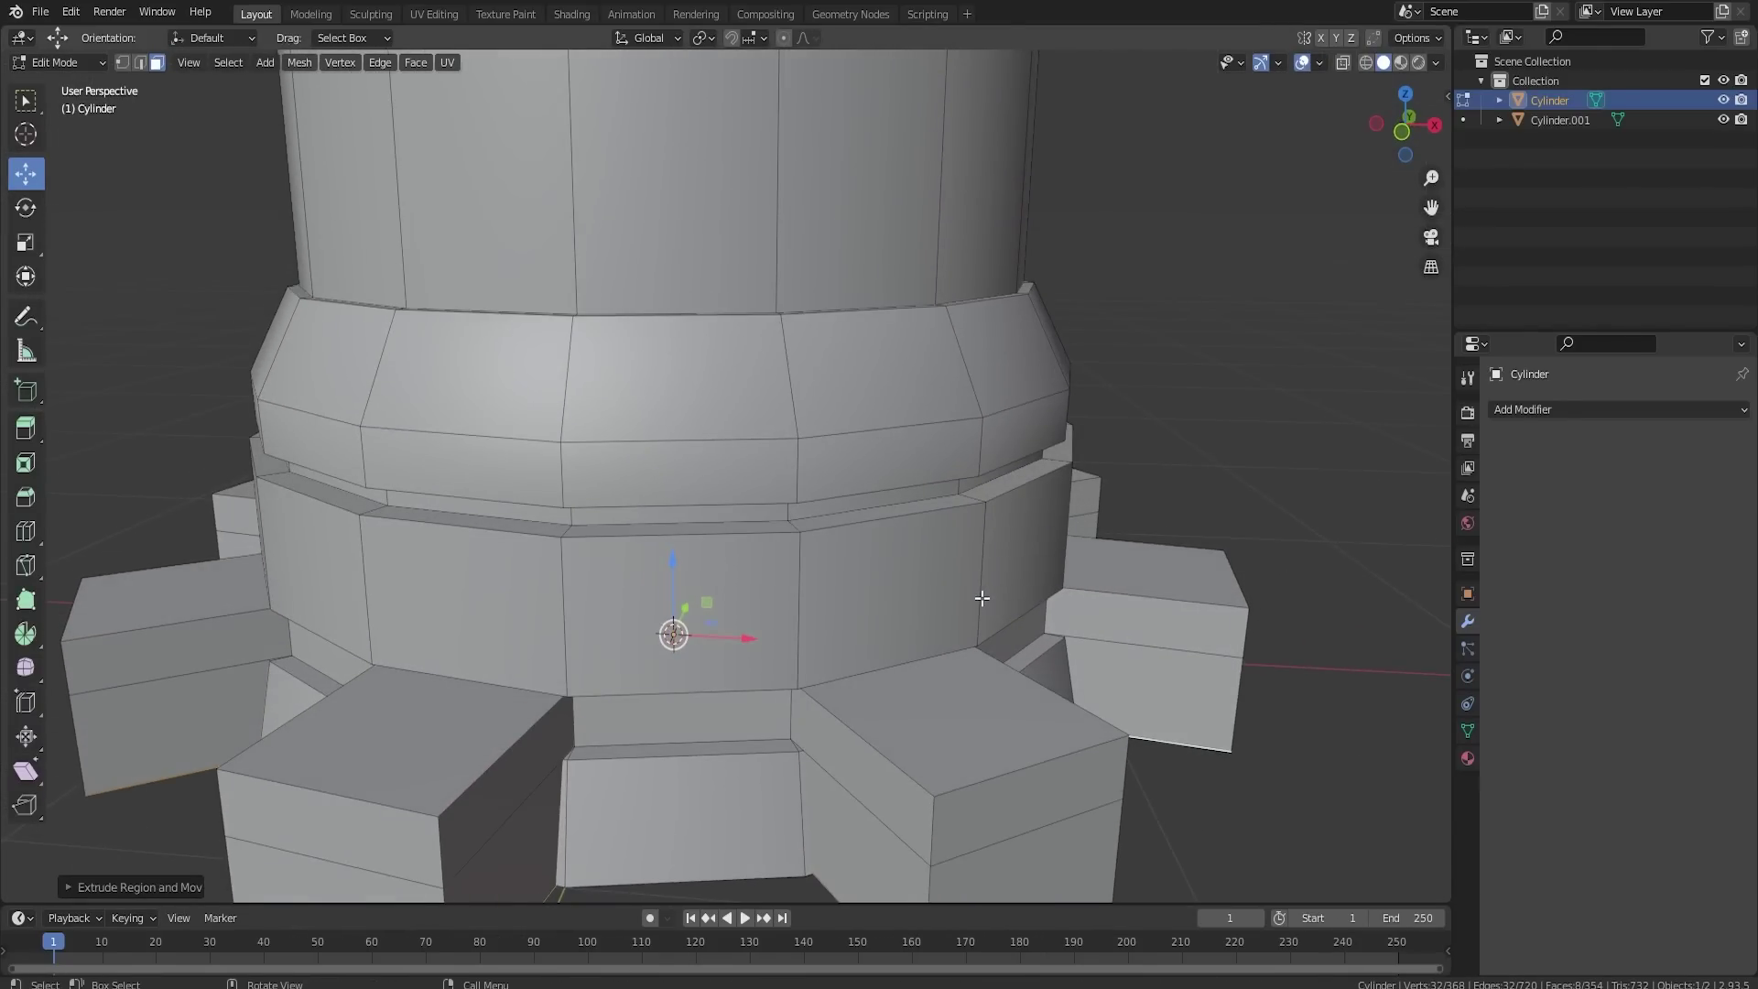
{"action": "scroll", "coordinate": [982, 598], "scroll_direction": "down", "scroll_amount": 2}
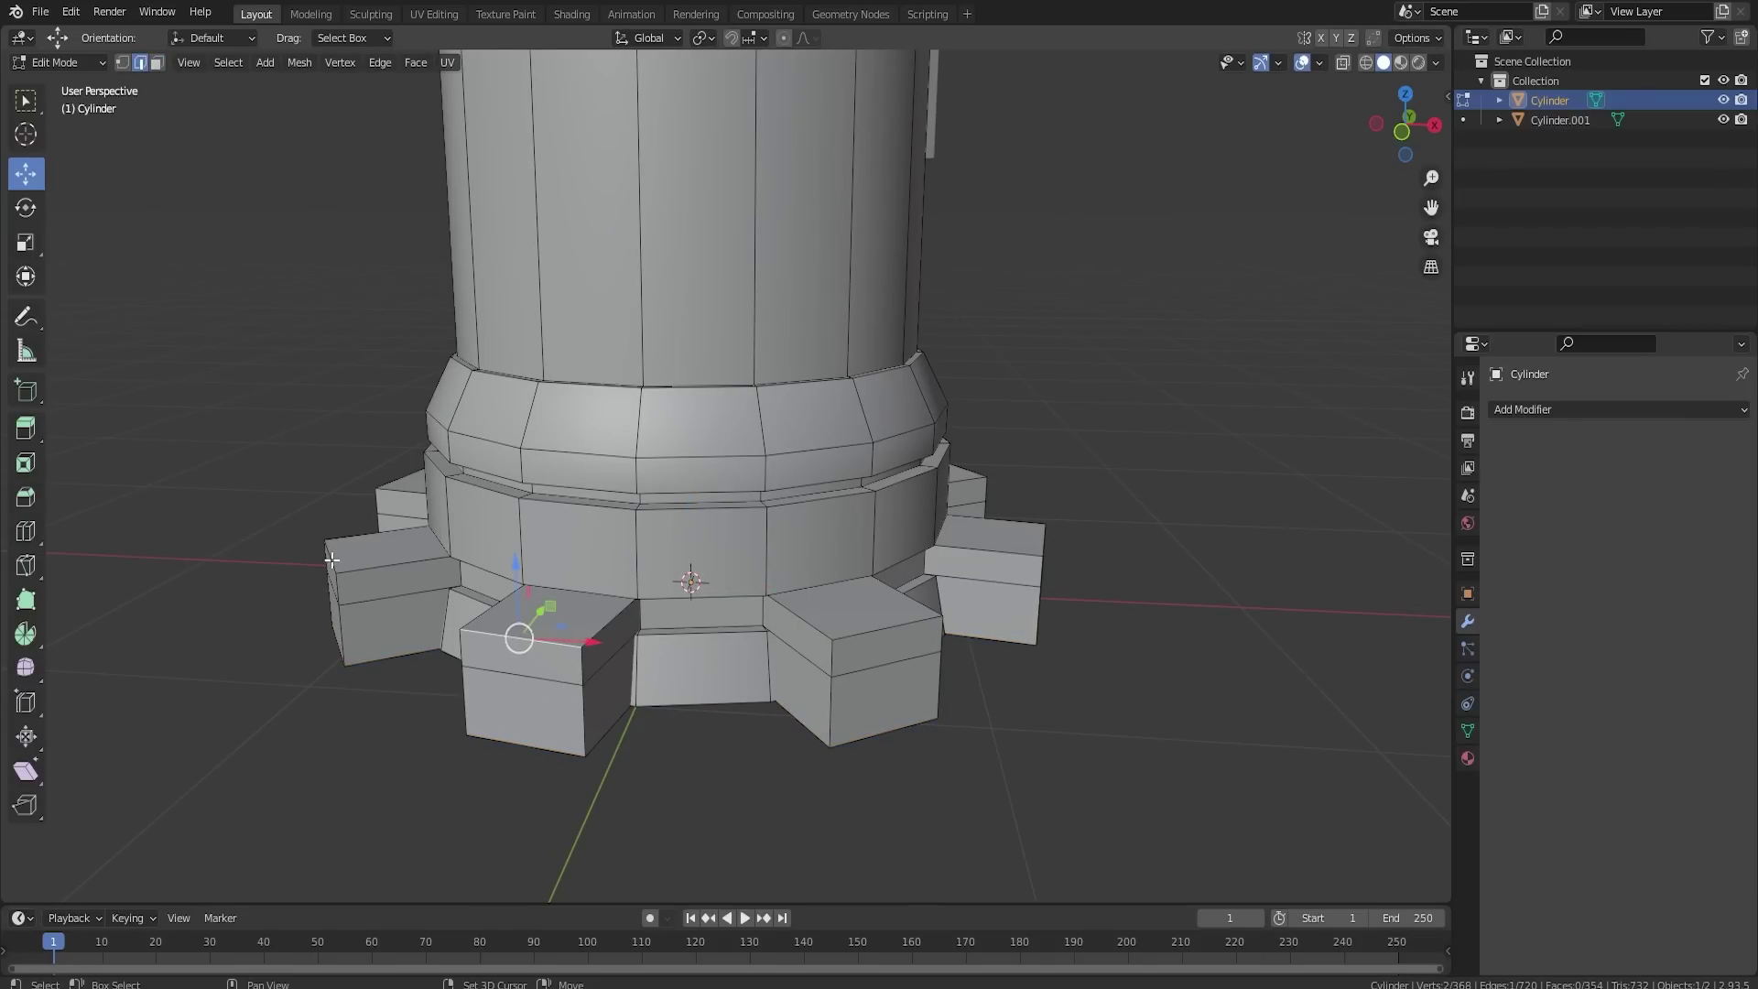
{"action": "left_click", "coordinate": [929, 572], "text": "shift"}
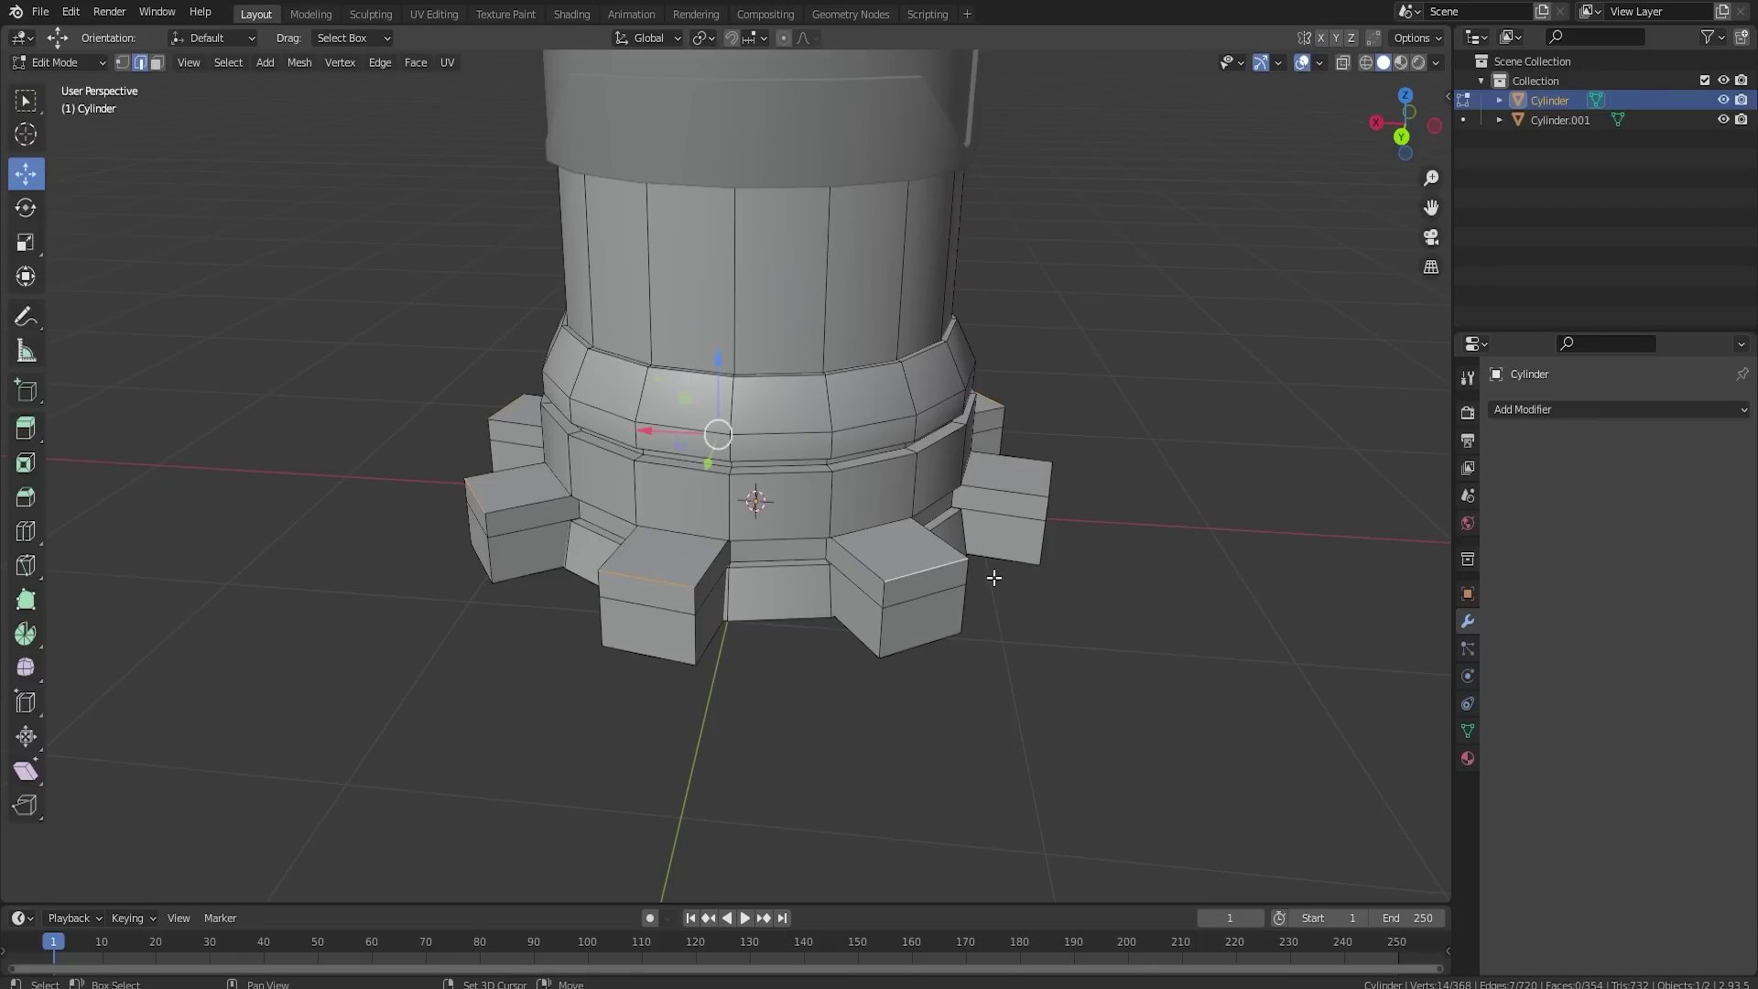
{"action": "middle_click_drag", "start_coordinate": [993, 577], "coordinate": [805, 634]}
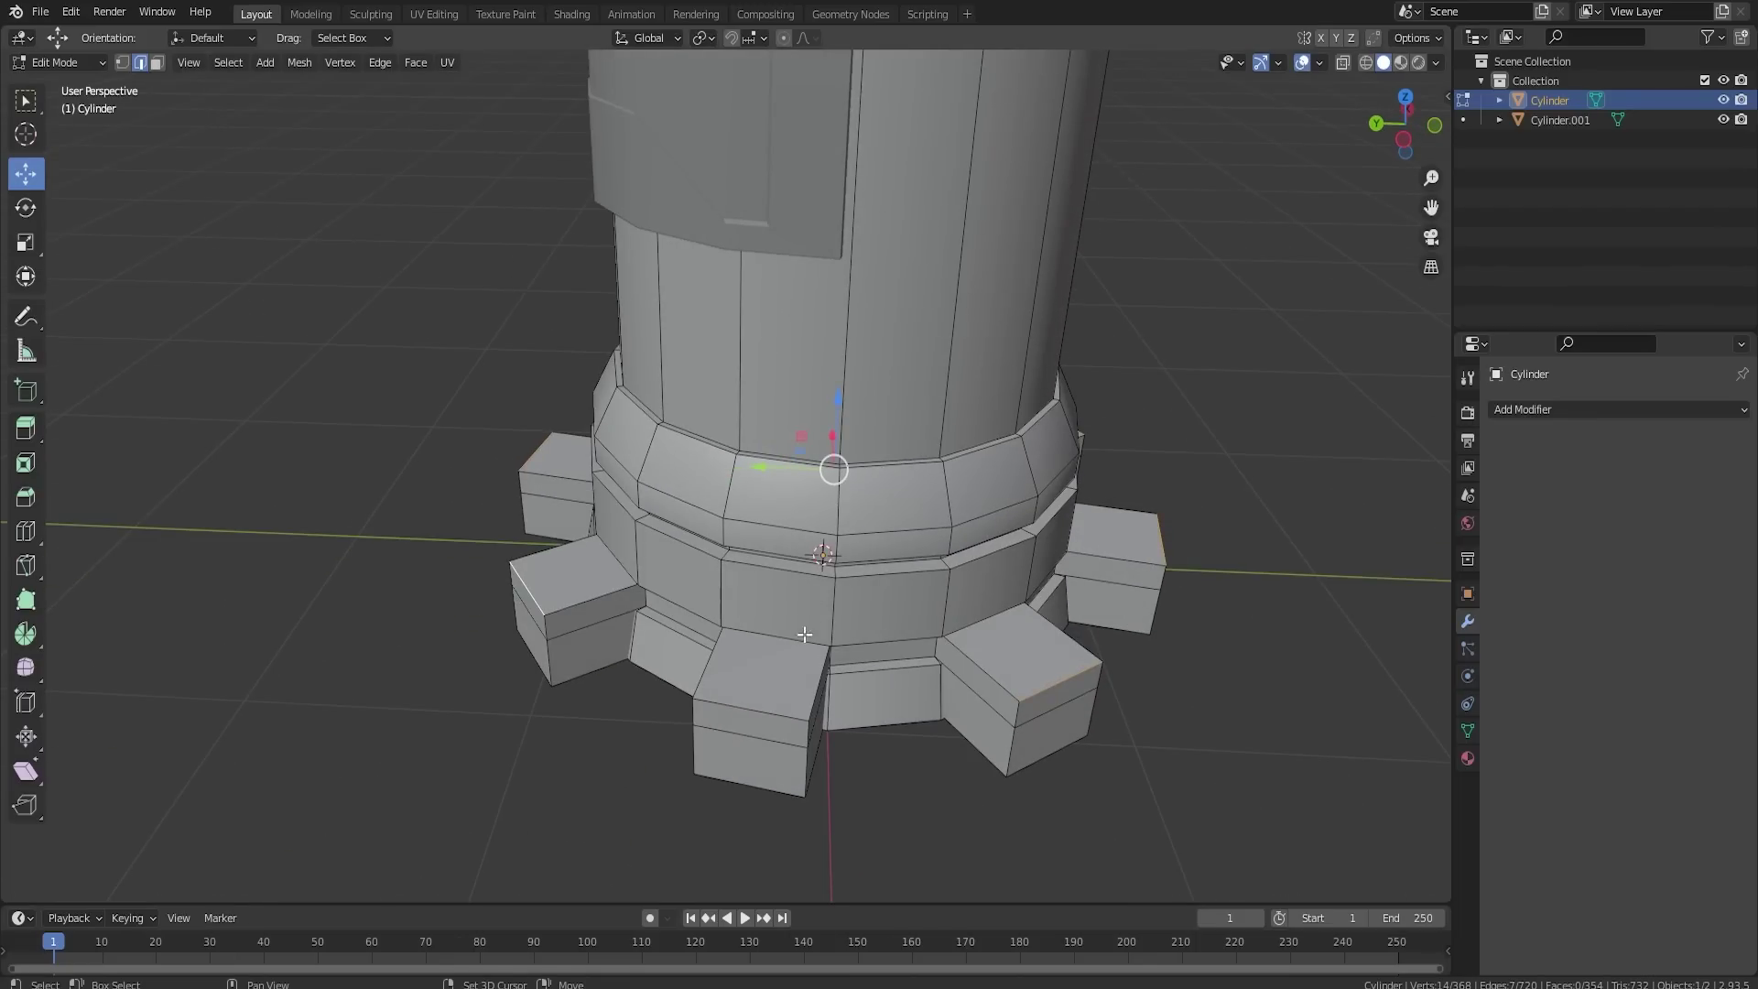
{"action": "left_click", "coordinate": [760, 712], "text": "shift"}
{"action": "middle_click_drag", "start_coordinate": [899, 679], "coordinate": [854, 606]}
{"action": "left_click_drag", "start_coordinate": [809, 407], "coordinate": [810, 431]}
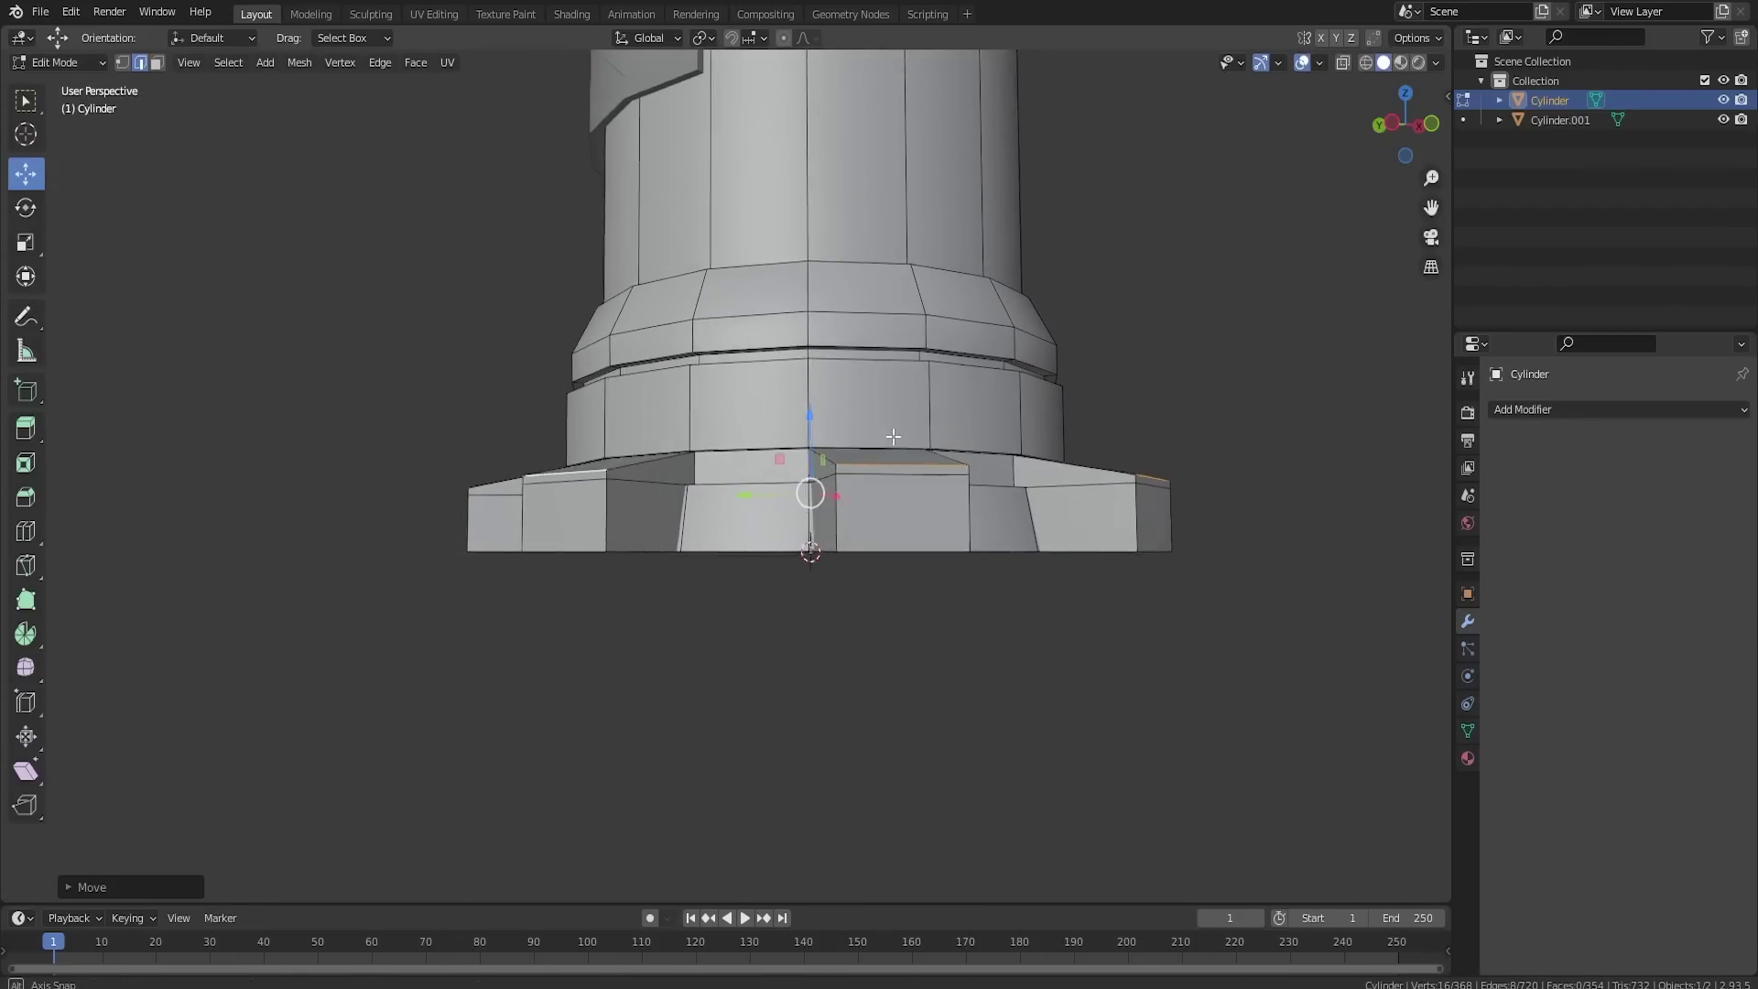
Step: Check the shape of the feet, and undo the edge lowering and the downward extrusion of their undersides
{"action": "middle_click_drag", "start_coordinate": [891, 439], "coordinate": [1066, 504]}
{"action": "key", "text": "Tab"}
{"action": "scroll", "coordinate": [1046, 597], "scroll_direction": "down", "scroll_amount": 4}
{"action": "middle_click_drag", "start_coordinate": [1046, 597], "coordinate": [804, 608]}
{"action": "scroll", "coordinate": [891, 581], "scroll_direction": "up", "scroll_amount": 4}
{"action": "key", "text": "Tab"}
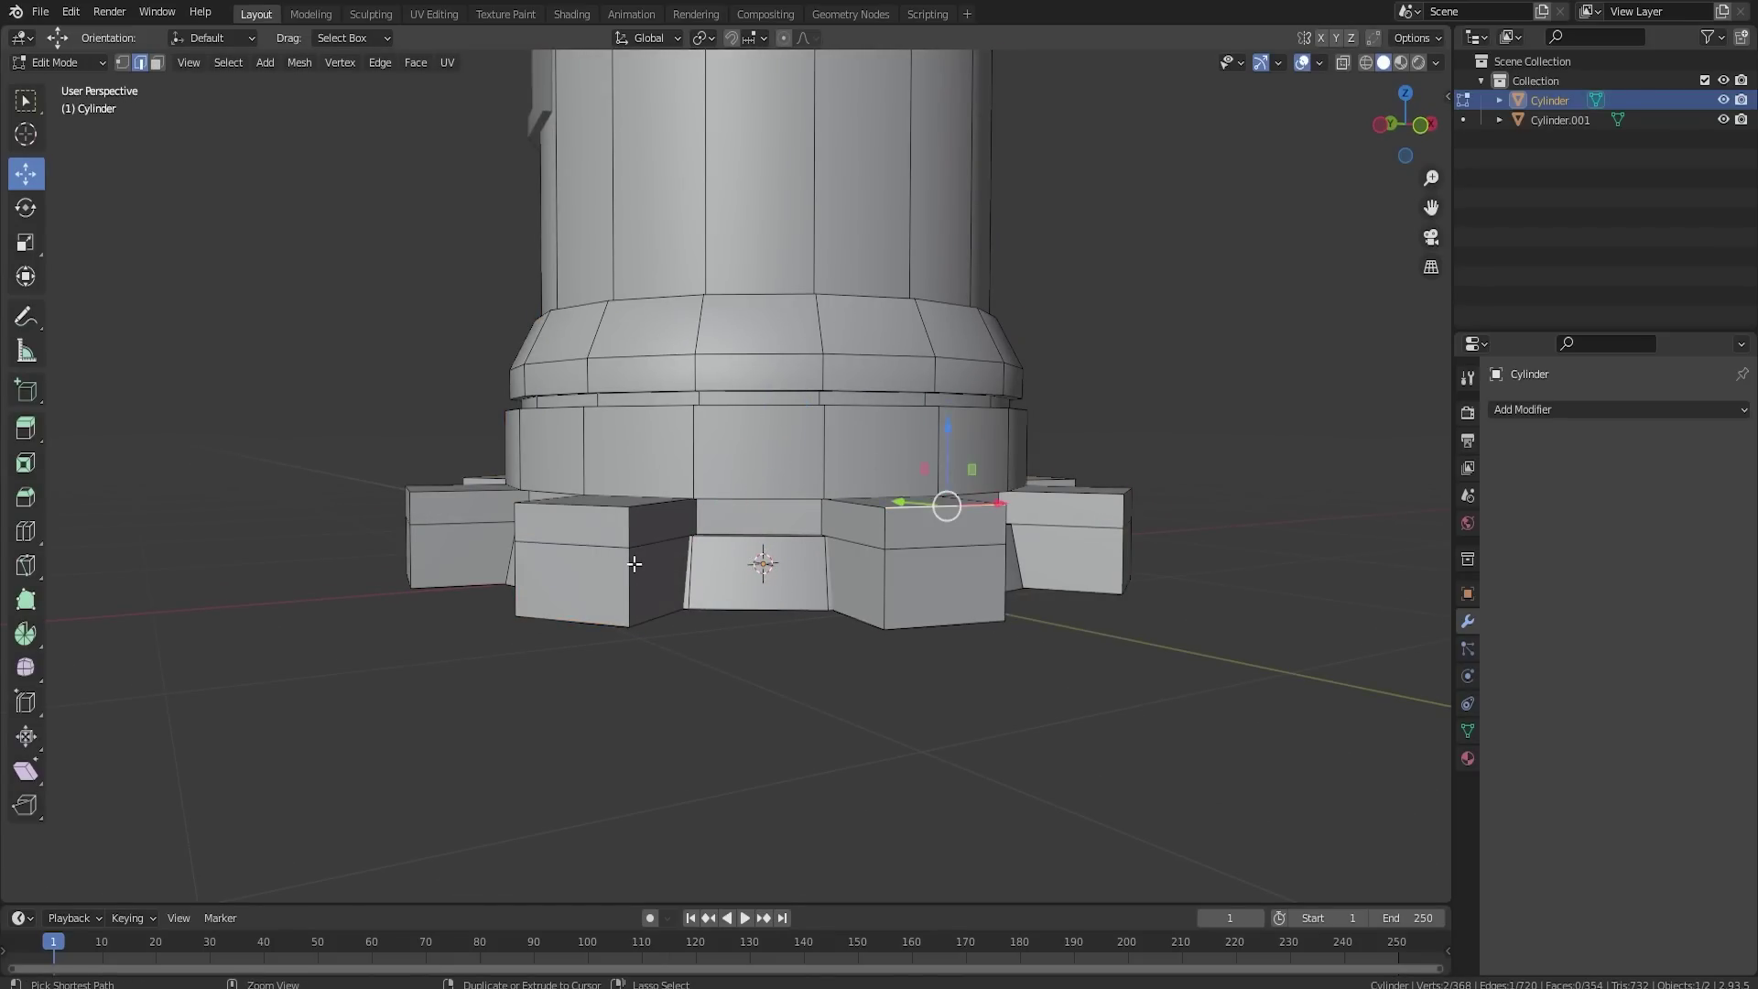
{"action": "key", "text": "ctrl+z"}
{"action": "key", "text": "ctrl+z"}
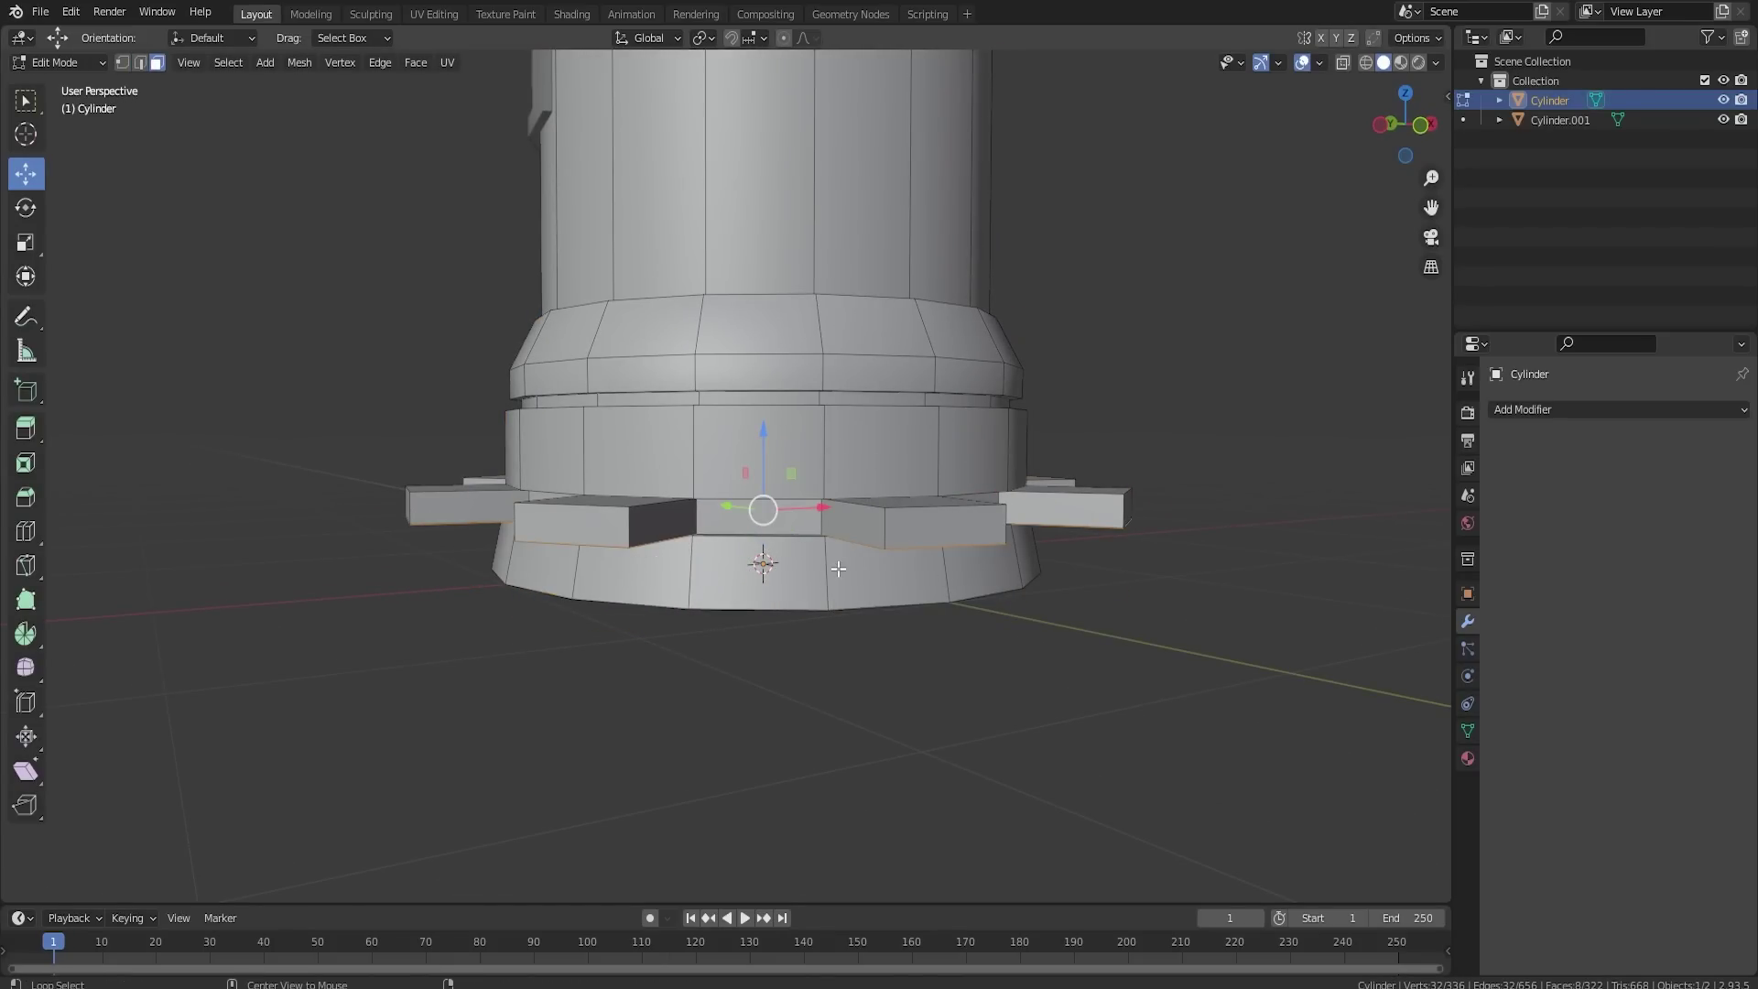
Step: Move the feet's undersides down to ground level and lower their top outer edges about 0.18 m along Z to slope them
{"action": "key", "text": "KP_1"}
{"action": "left_click_drag", "start_coordinate": [706, 432], "coordinate": [706, 481]}
{"action": "middle_click_drag", "start_coordinate": [747, 467], "coordinate": [737, 524]}
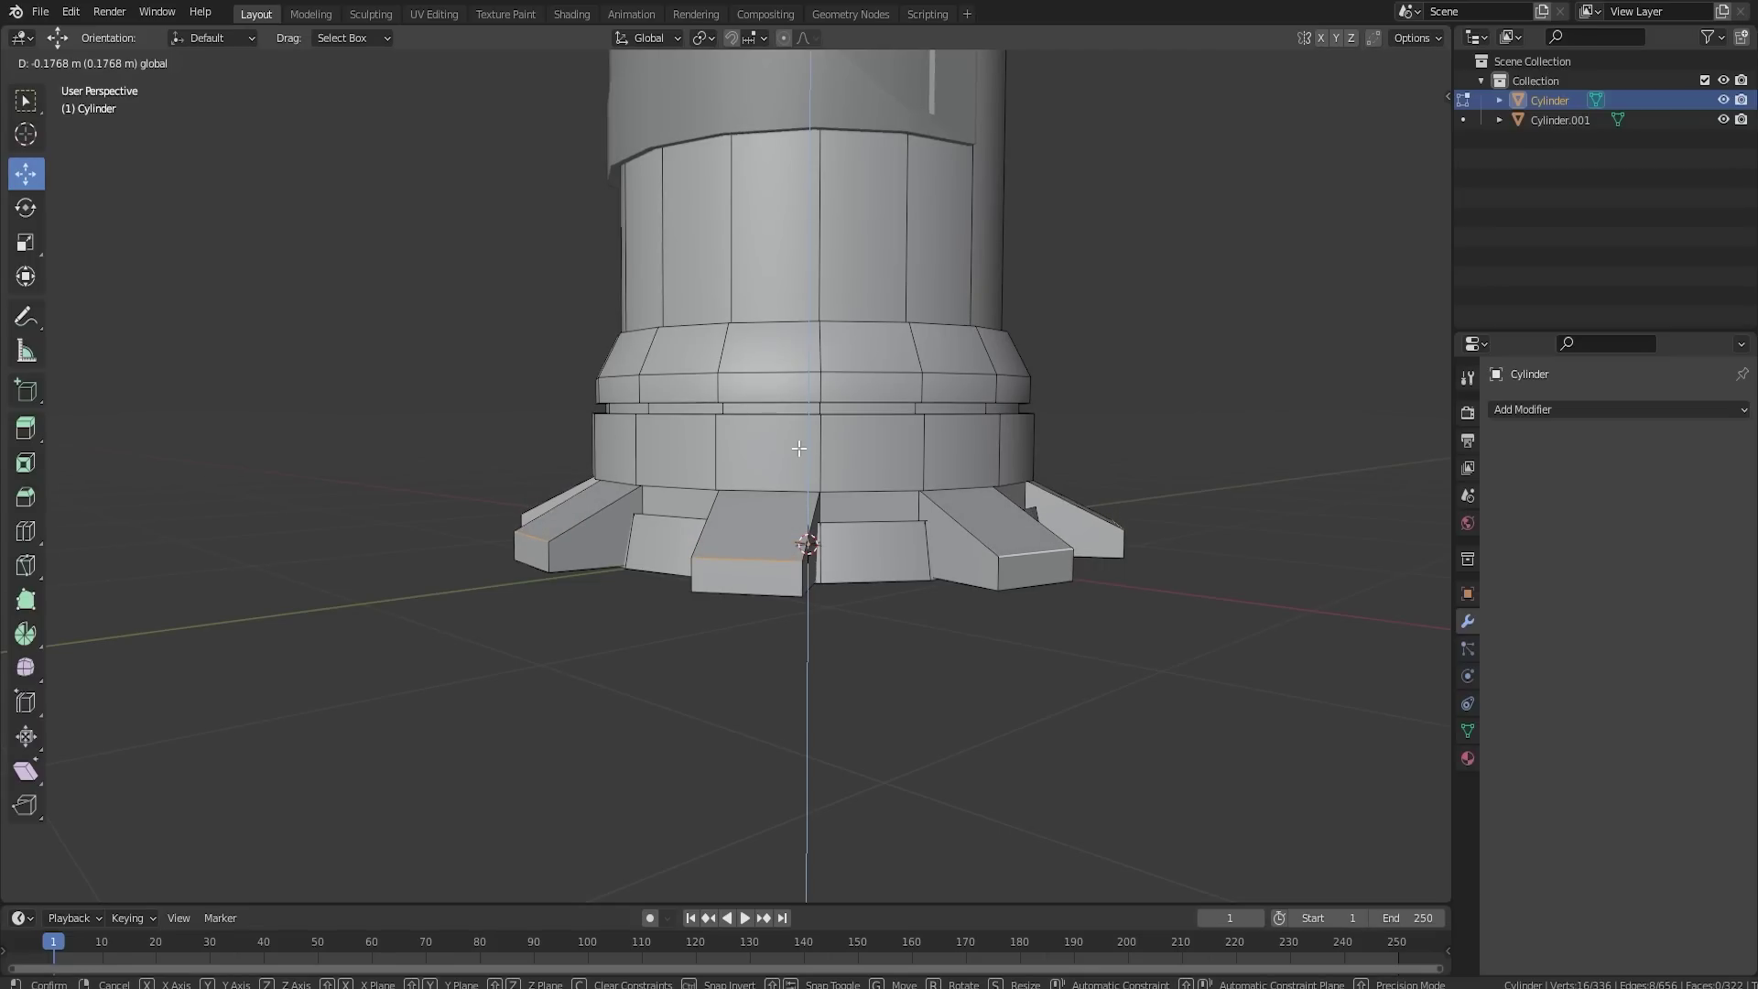
{"action": "left_click", "coordinate": [799, 448]}
{"action": "key", "text": "Tab"}
{"action": "middle_click_drag", "start_coordinate": [886, 575], "coordinate": [822, 630]}
Step: Add two evenly spaced lengthwise loop cuts through each of the eight feet
{"action": "key", "text": "Tab"}
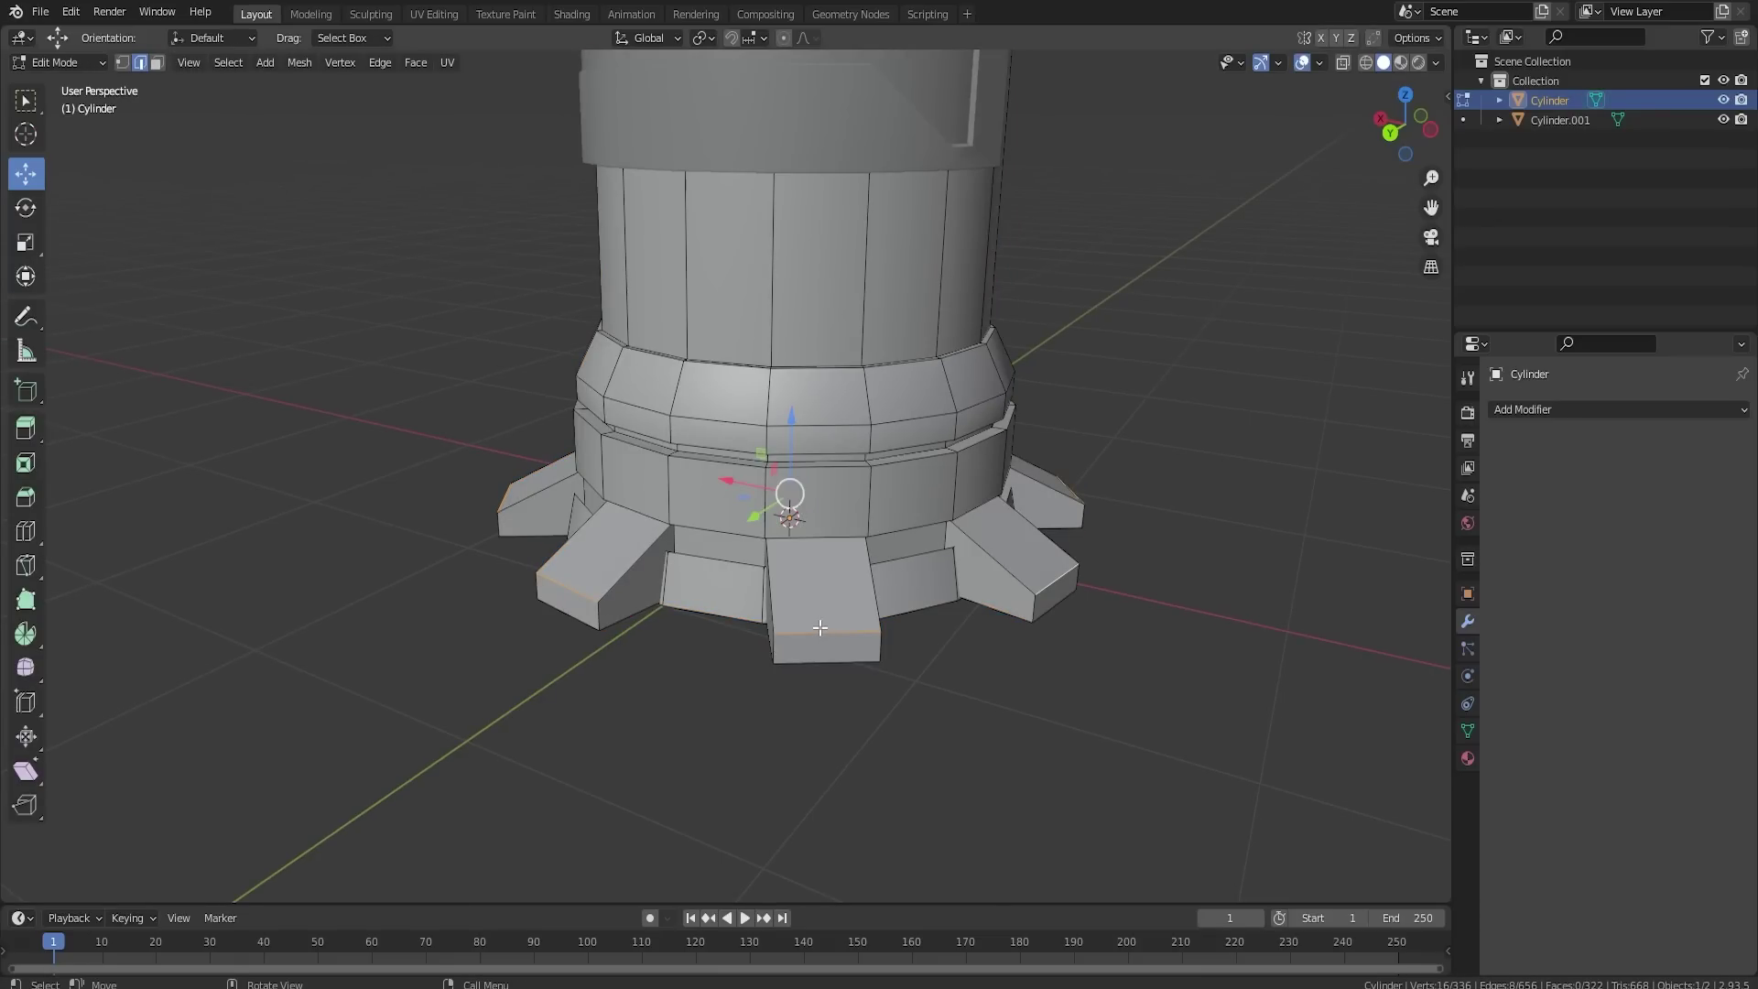
{"action": "left_click", "coordinate": [819, 628]}
{"action": "right_click", "coordinate": [820, 628]}
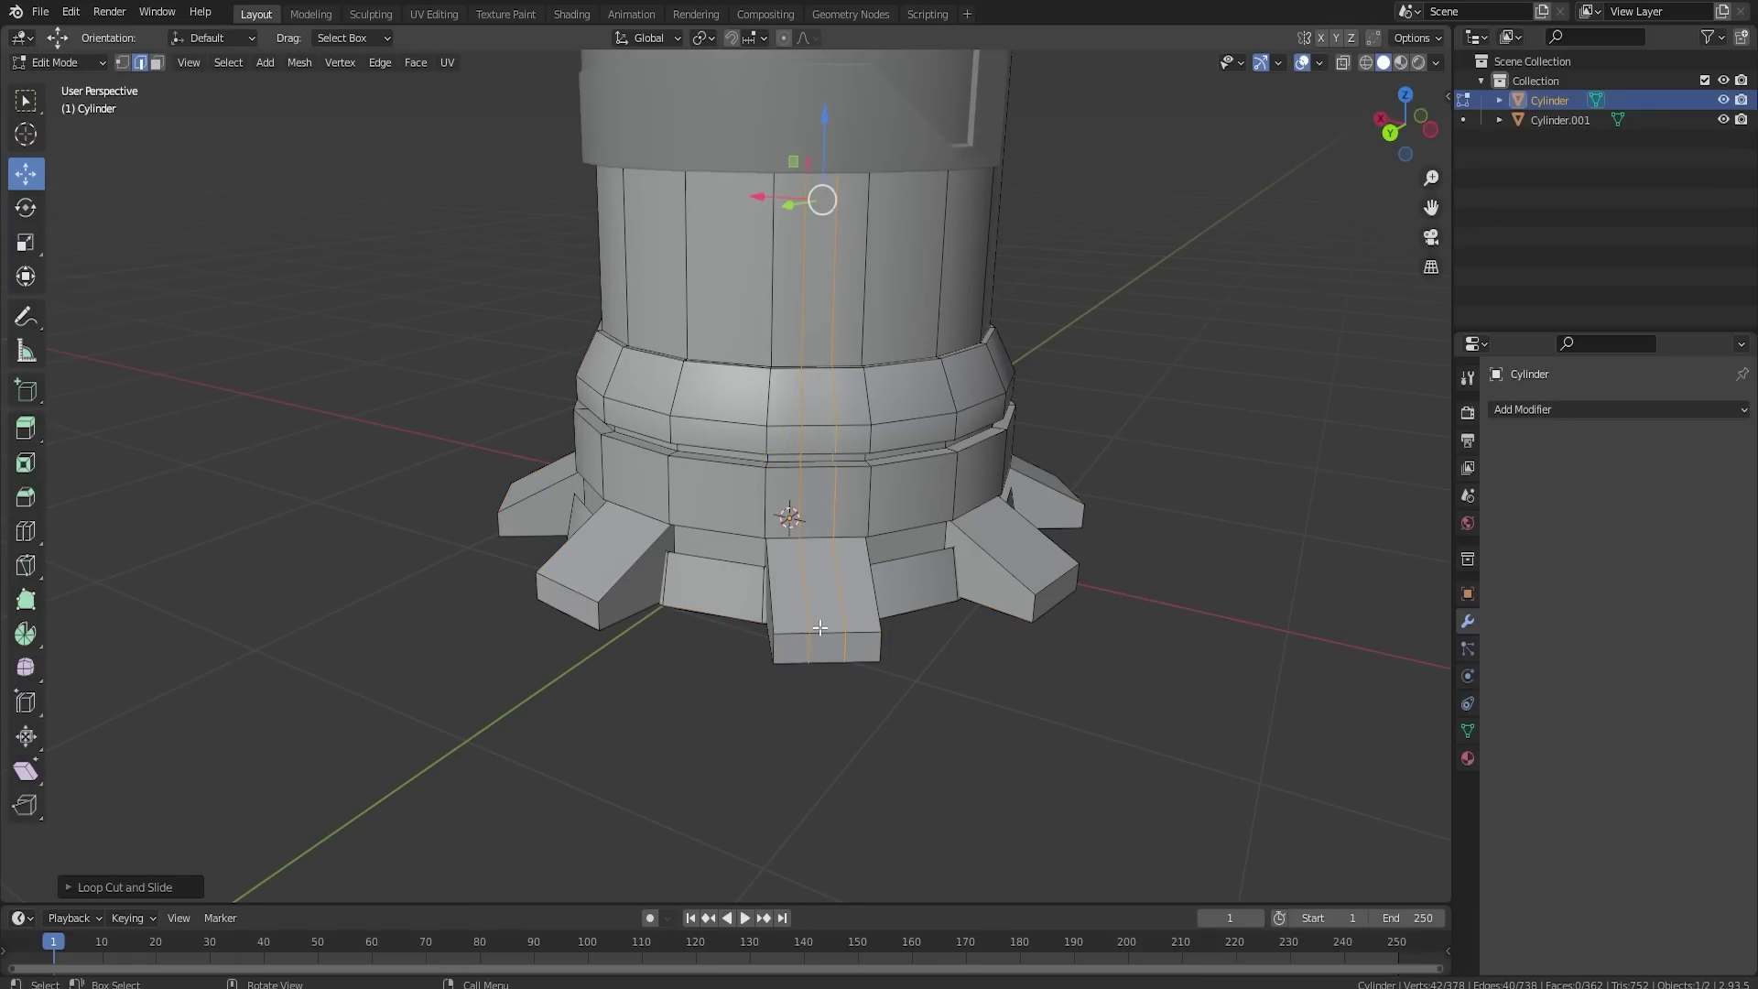
{"action": "middle_click_drag", "start_coordinate": [820, 628], "coordinate": [834, 667]}
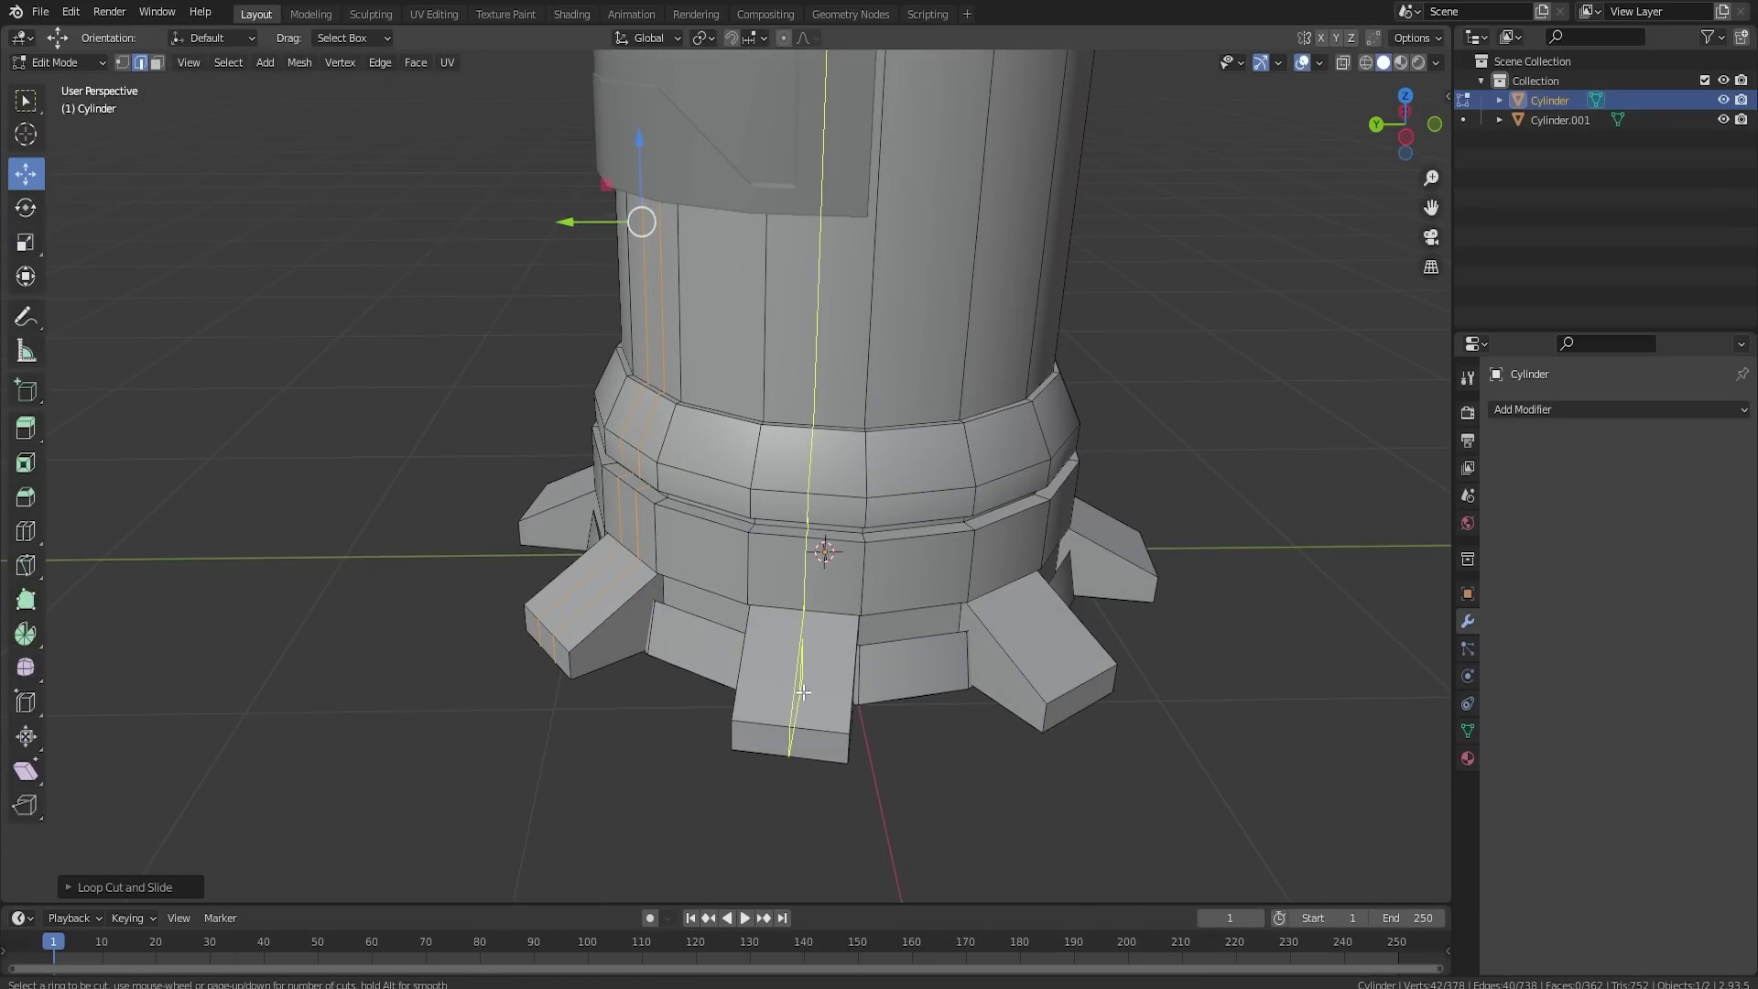
{"action": "scroll", "coordinate": [804, 692], "scroll_direction": "up", "scroll_amount": 1}
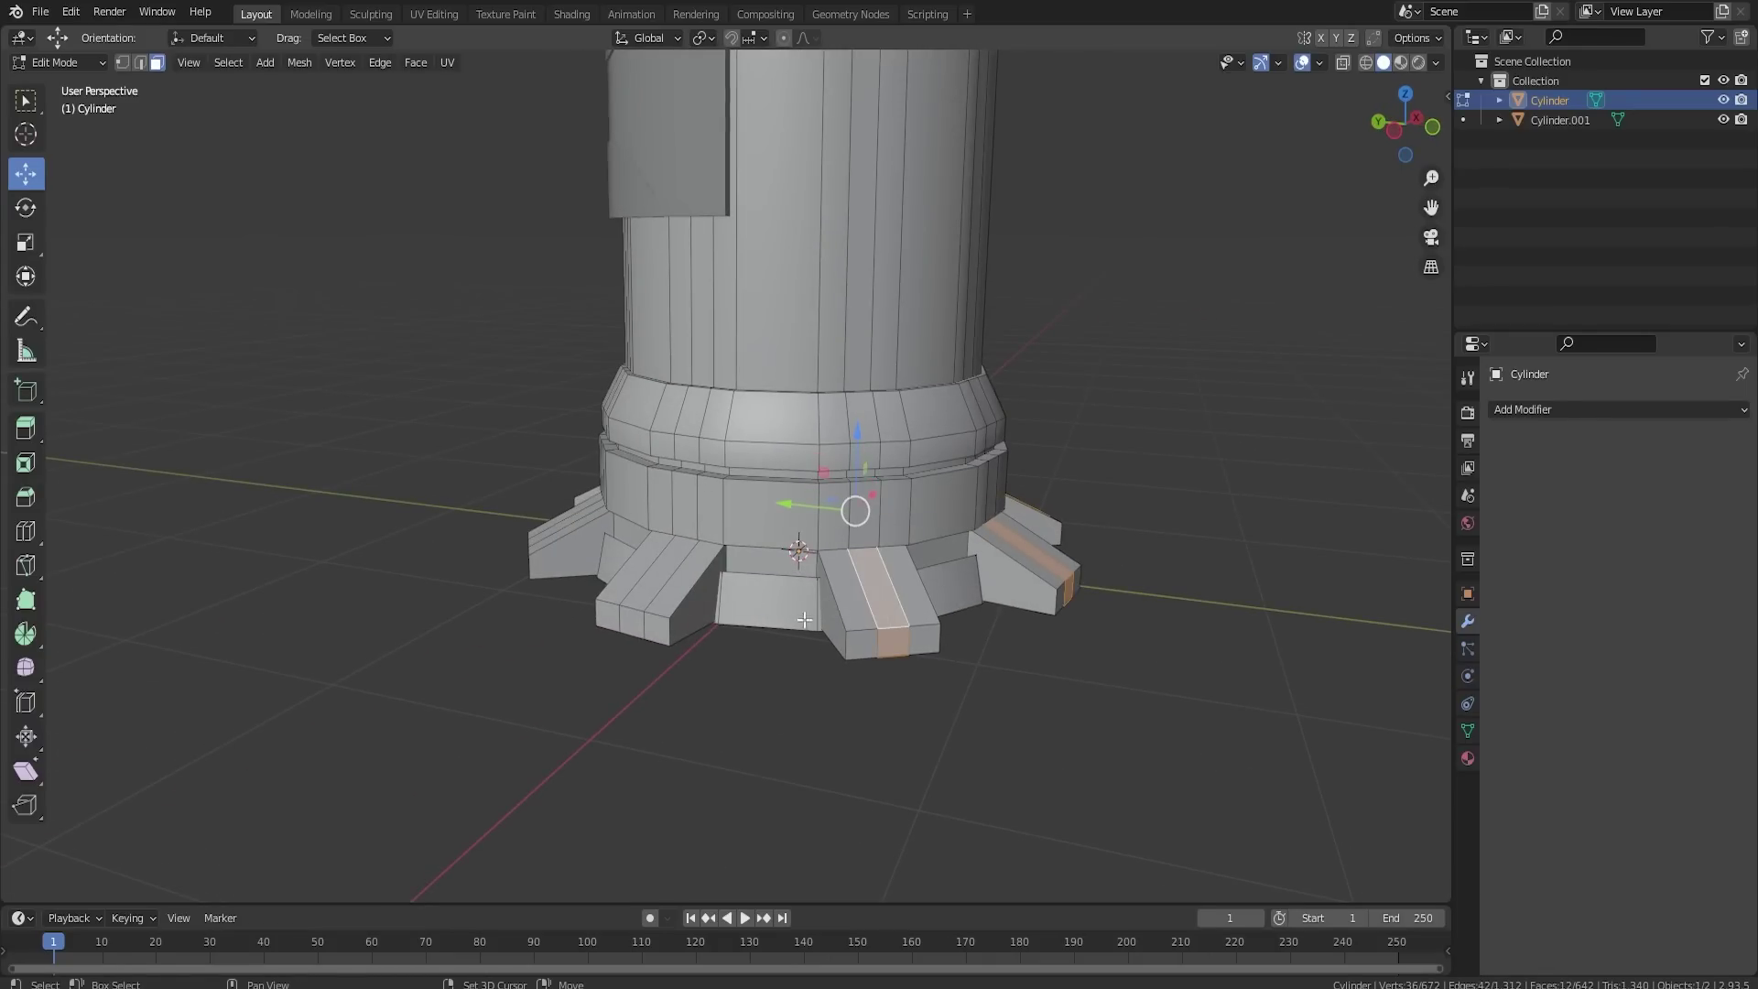
Step: Select the middle strip of faces on every foot and extrude them slightly inward along their normals to form grooves
{"action": "middle_click_drag", "start_coordinate": [804, 620], "coordinate": [753, 591]}
{"action": "left_click", "coordinate": [891, 583], "text": "shift"}
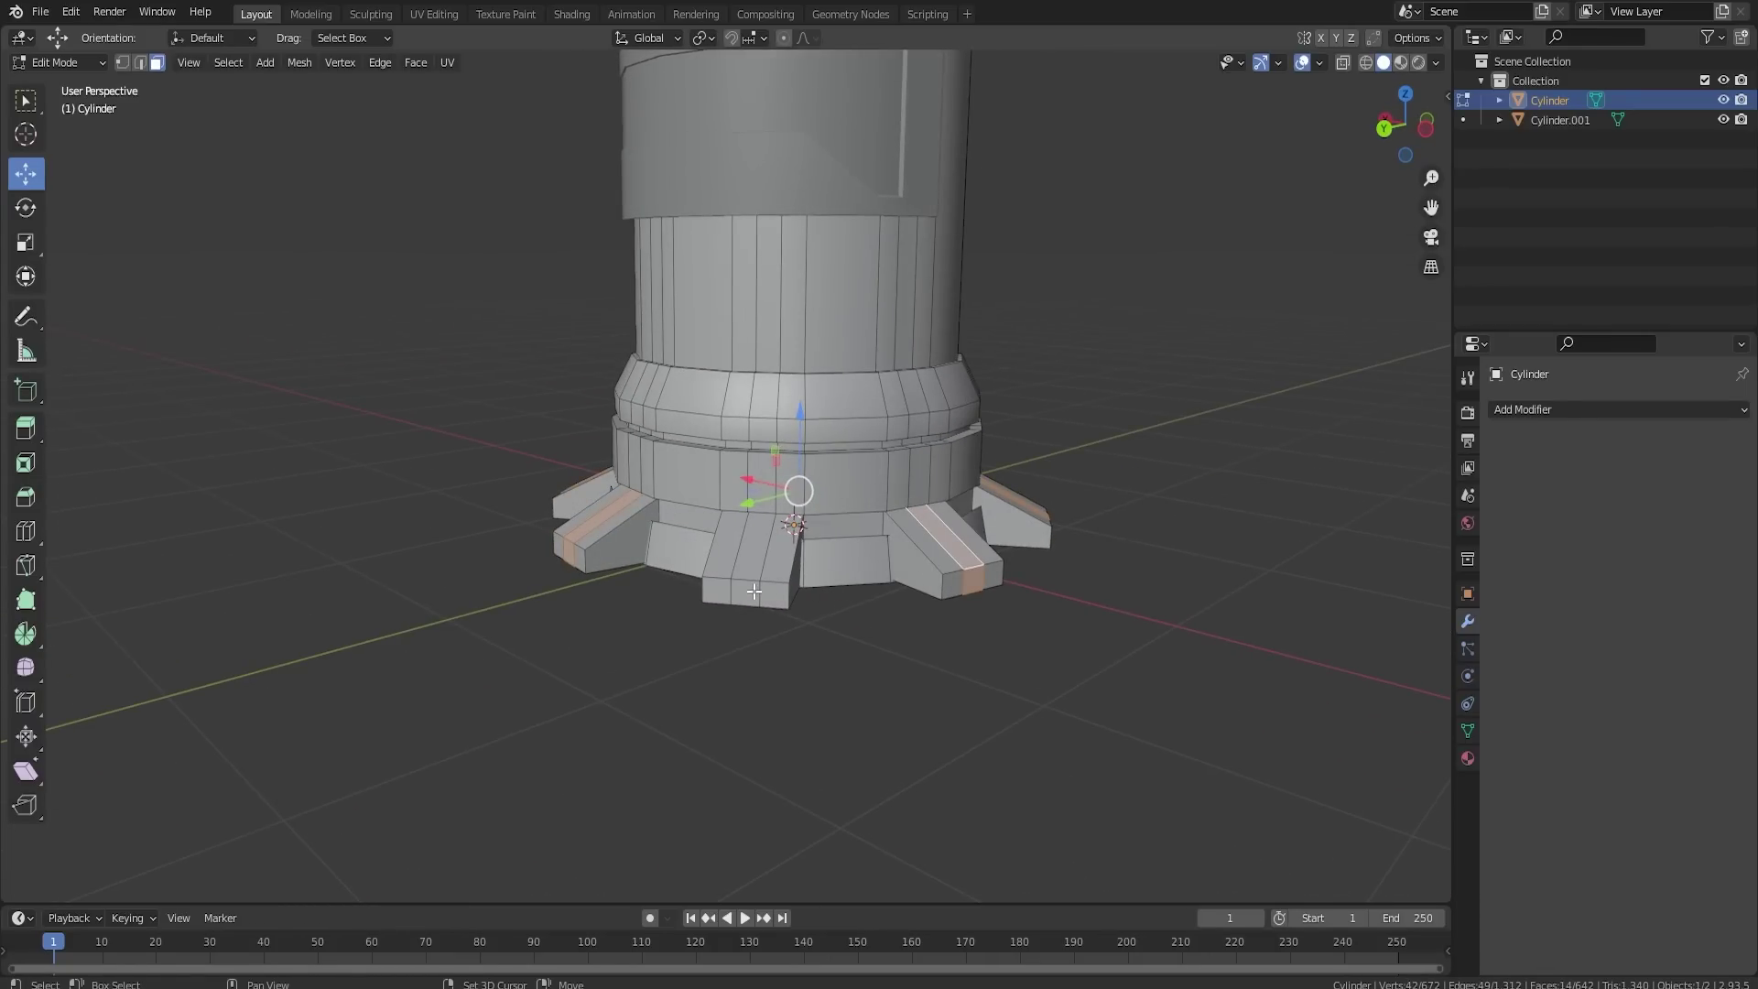
{"action": "key", "text": "alt+e"}
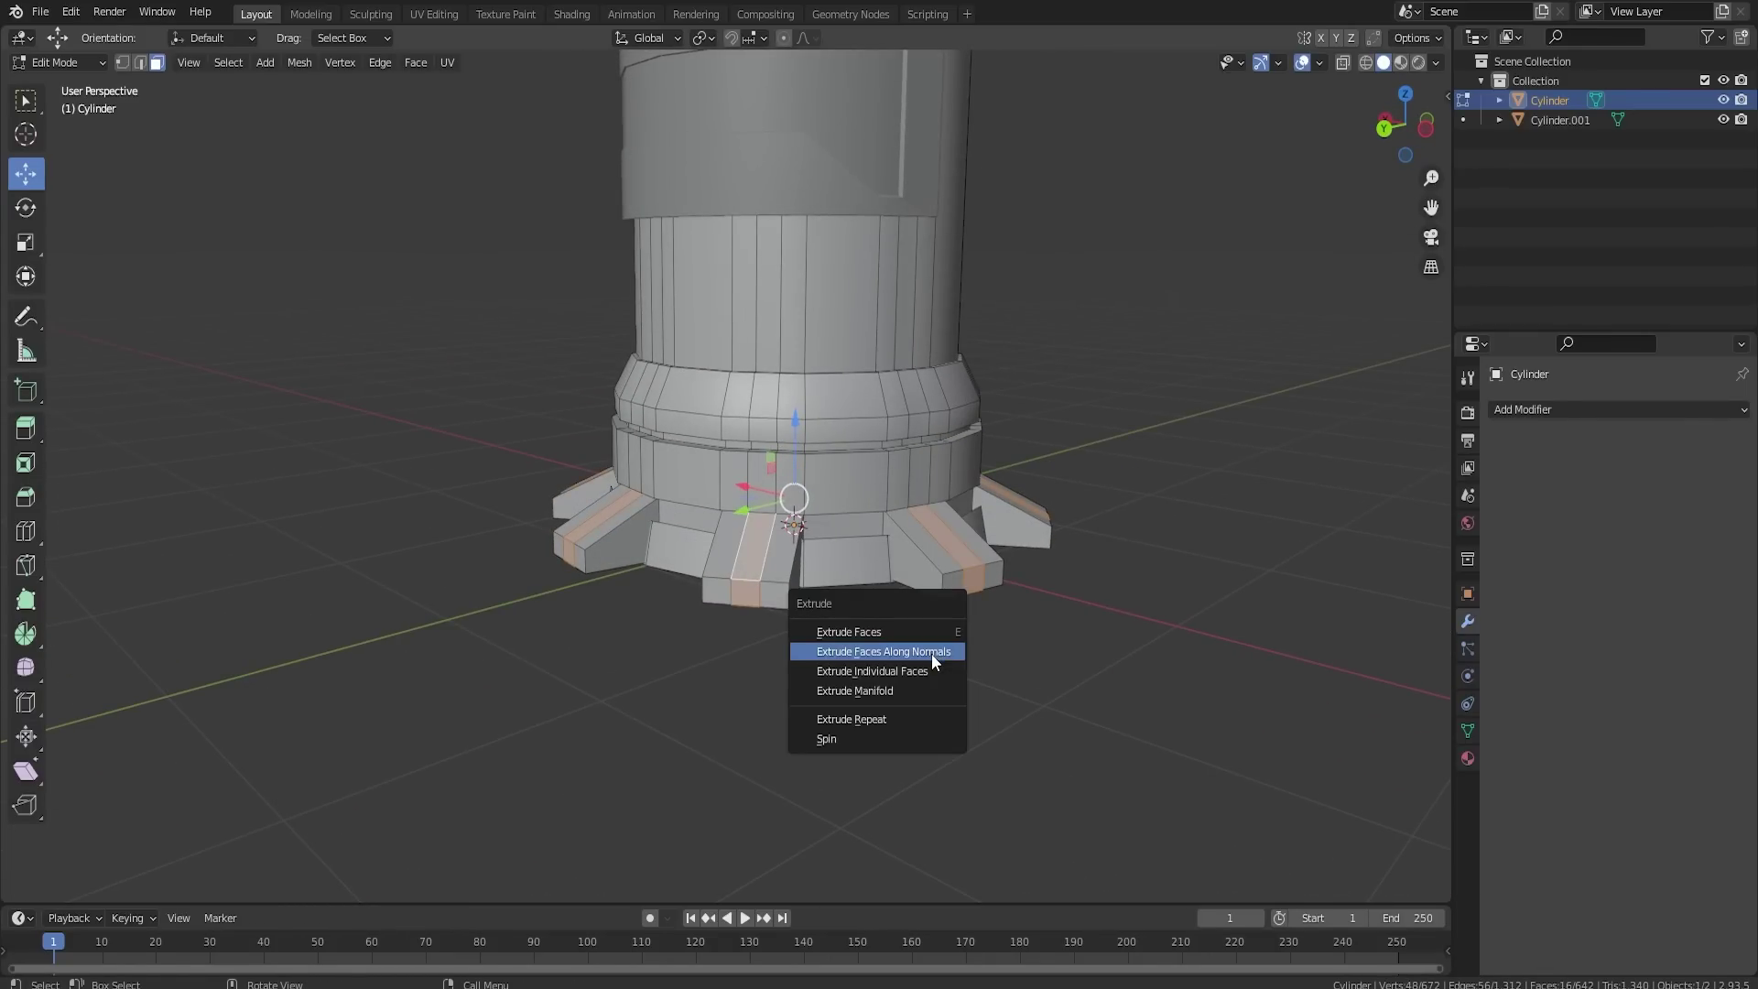
{"action": "left_click", "coordinate": [931, 654]}
{"action": "left_click", "coordinate": [932, 649]}
Step: Inspect the stand's feet, column, cap and front panel from several angles in Object Mode
{"action": "key", "text": "Tab"}
{"action": "middle_click_drag", "start_coordinate": [998, 643], "coordinate": [727, 515]}
{"action": "scroll", "coordinate": [863, 636], "scroll_direction": "down", "scroll_amount": 3}
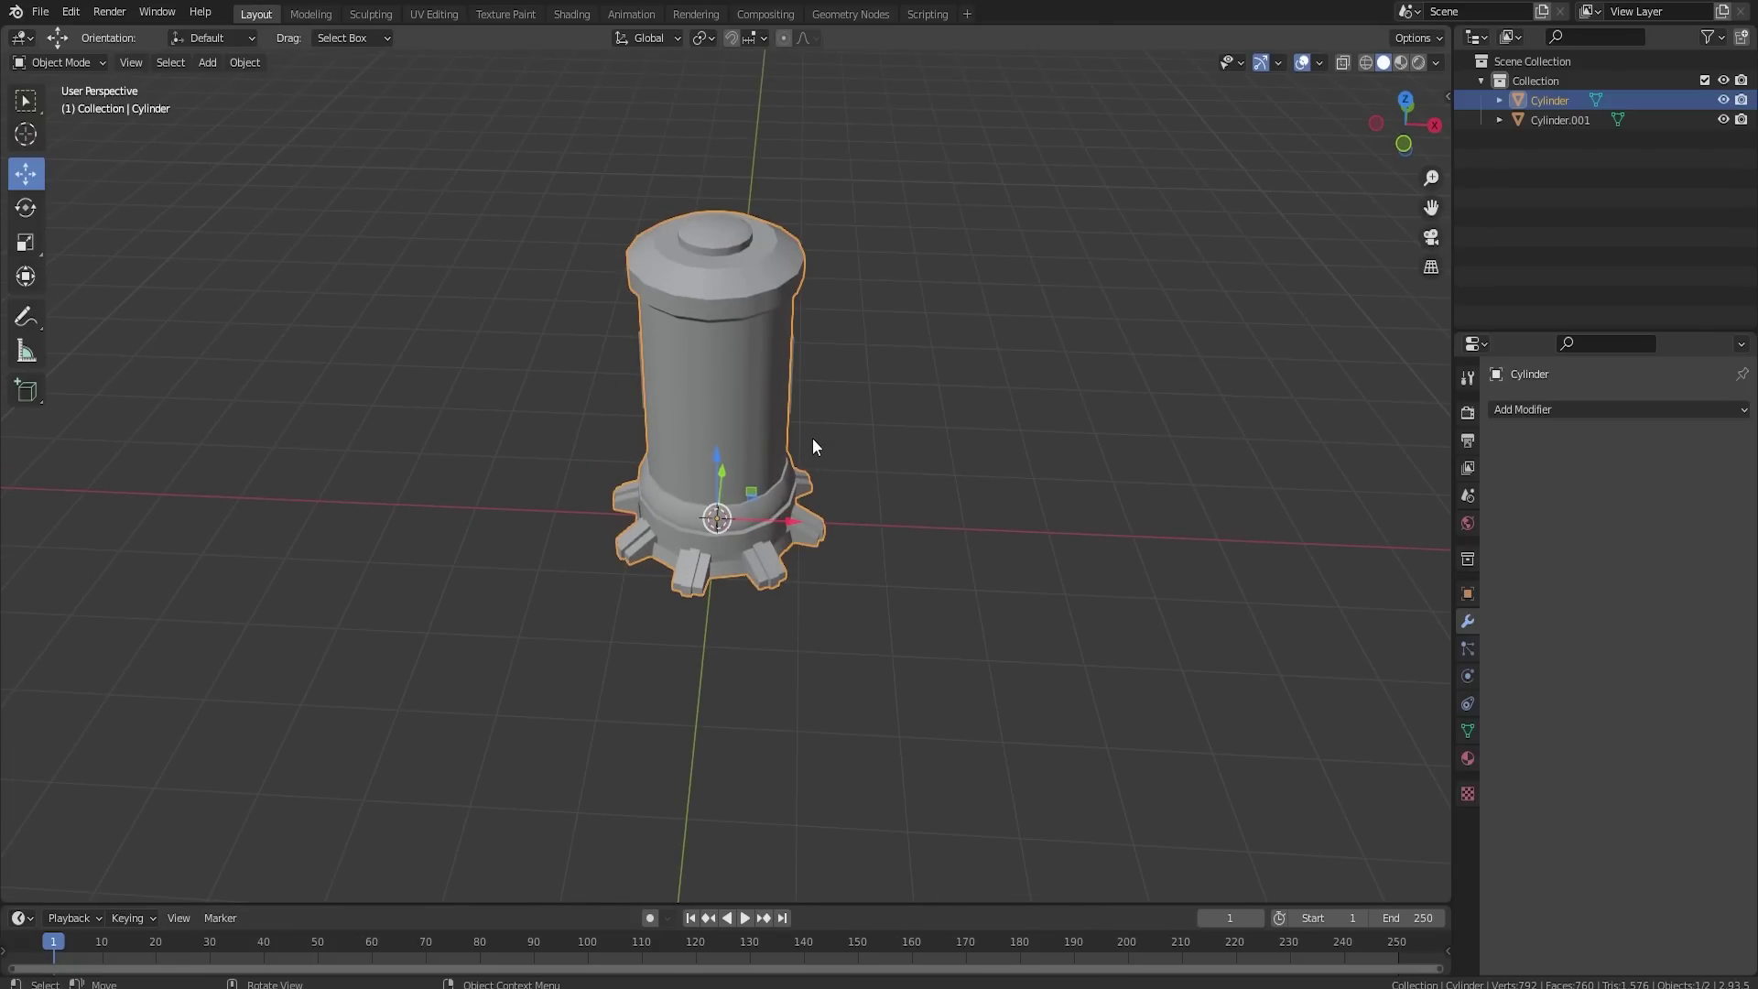
{"action": "middle_click_drag", "start_coordinate": [813, 446], "coordinate": [784, 362]}
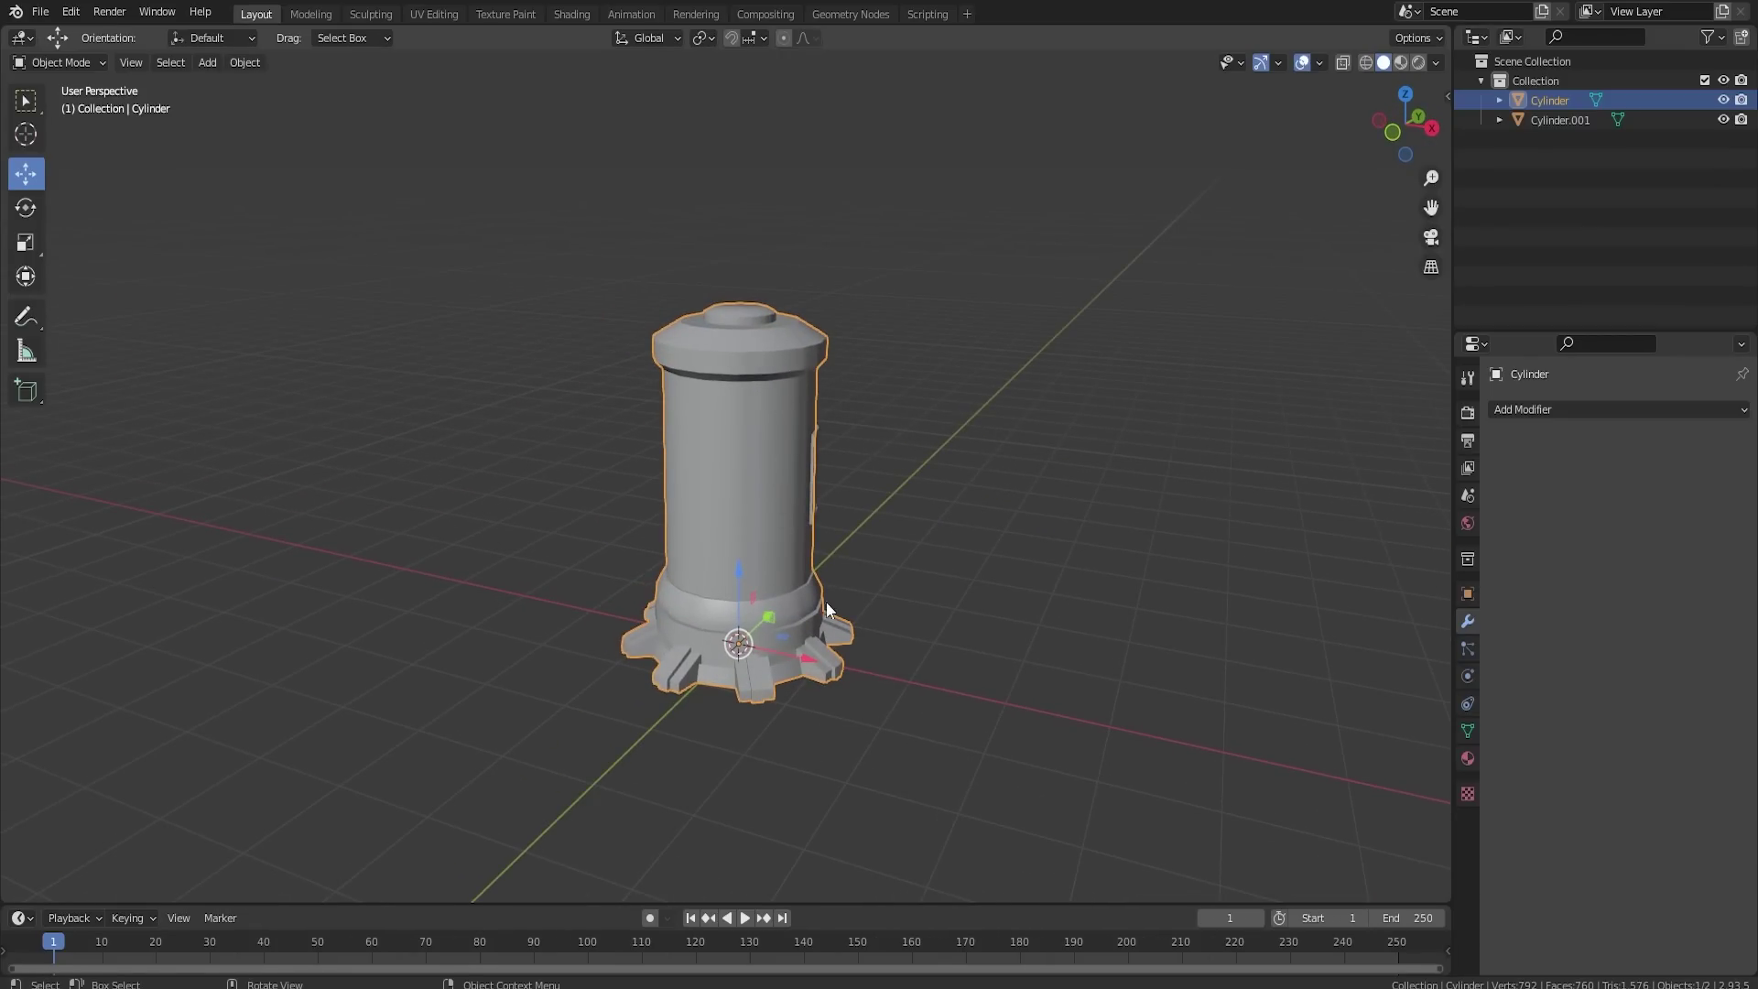
{"action": "middle_click_drag", "start_coordinate": [793, 612], "coordinate": [1165, 617]}
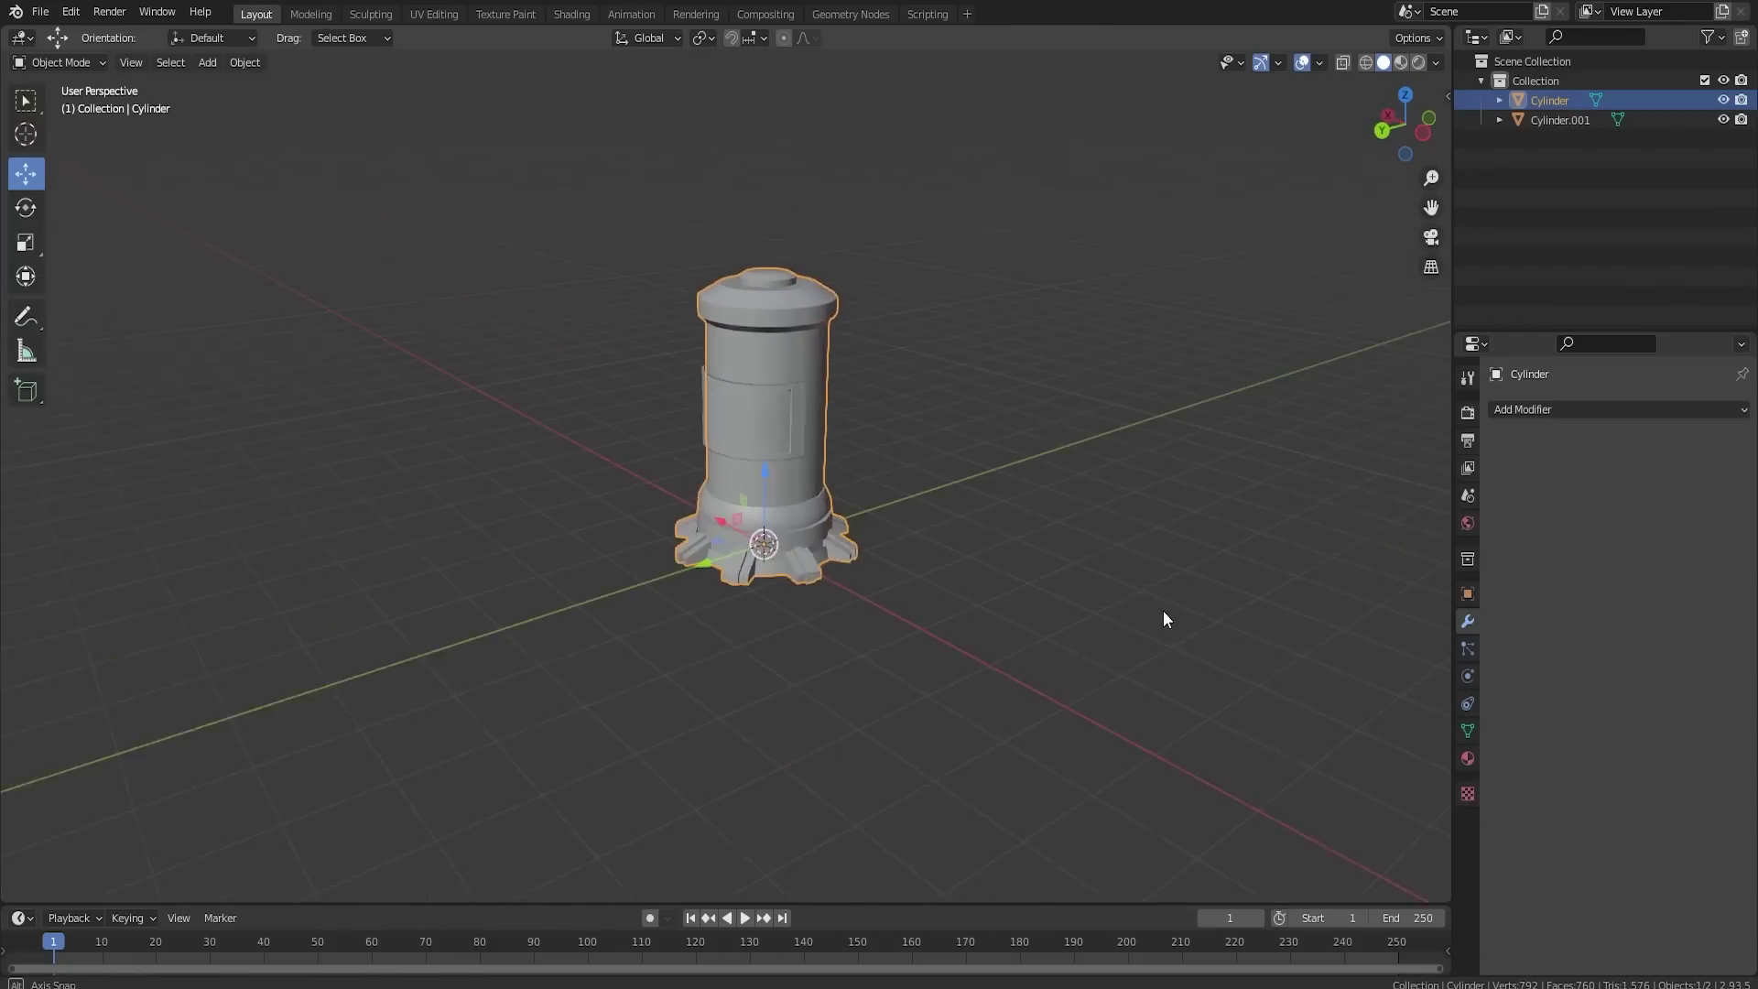
{"action": "scroll", "coordinate": [805, 507], "scroll_direction": "up", "scroll_amount": 5}
{"action": "scroll", "coordinate": [805, 508], "scroll_direction": "up", "scroll_amount": 3}
{"action": "left_click", "coordinate": [752, 391]}
{"action": "middle_click_drag", "start_coordinate": [749, 404], "coordinate": [789, 315]}
{"action": "scroll", "coordinate": [906, 343], "scroll_direction": "down", "scroll_amount": 5}
{"action": "middle_click_drag", "start_coordinate": [926, 360], "coordinate": [852, 414]}
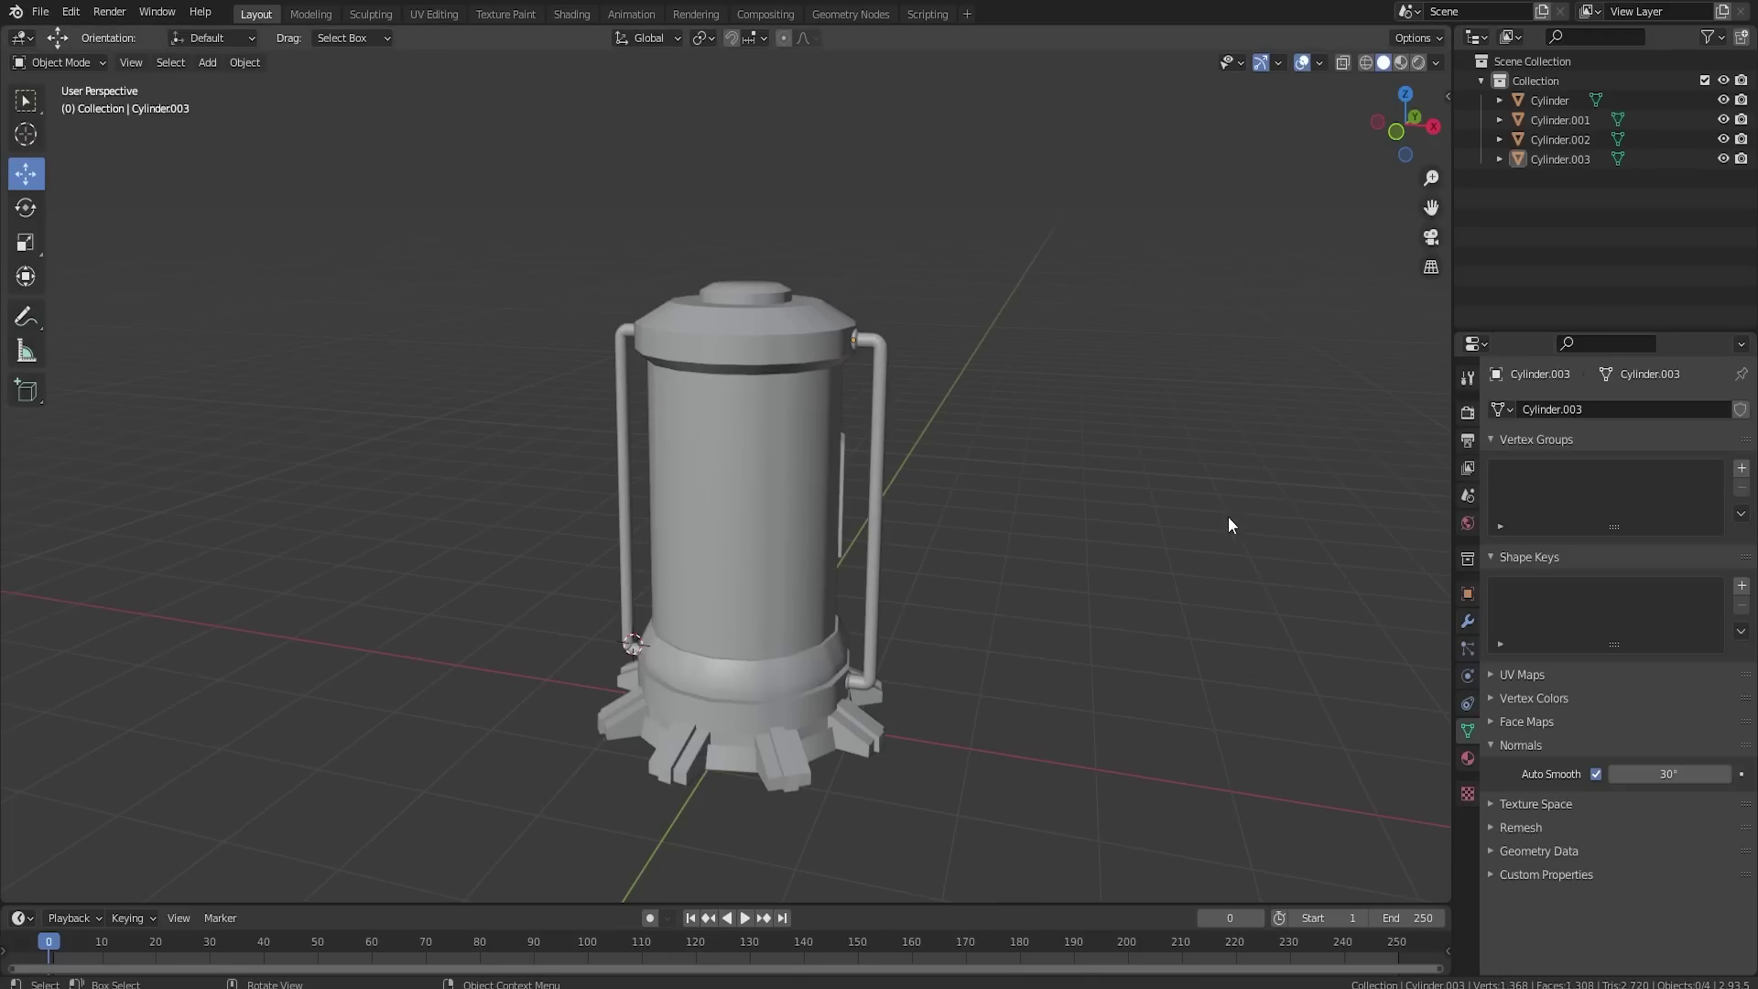
Step: Examine the stand with its two side pipes from all around, checking the pipe joints, front panel and feet
{"action": "middle_click_drag", "start_coordinate": [1228, 517], "coordinate": [1003, 462]}
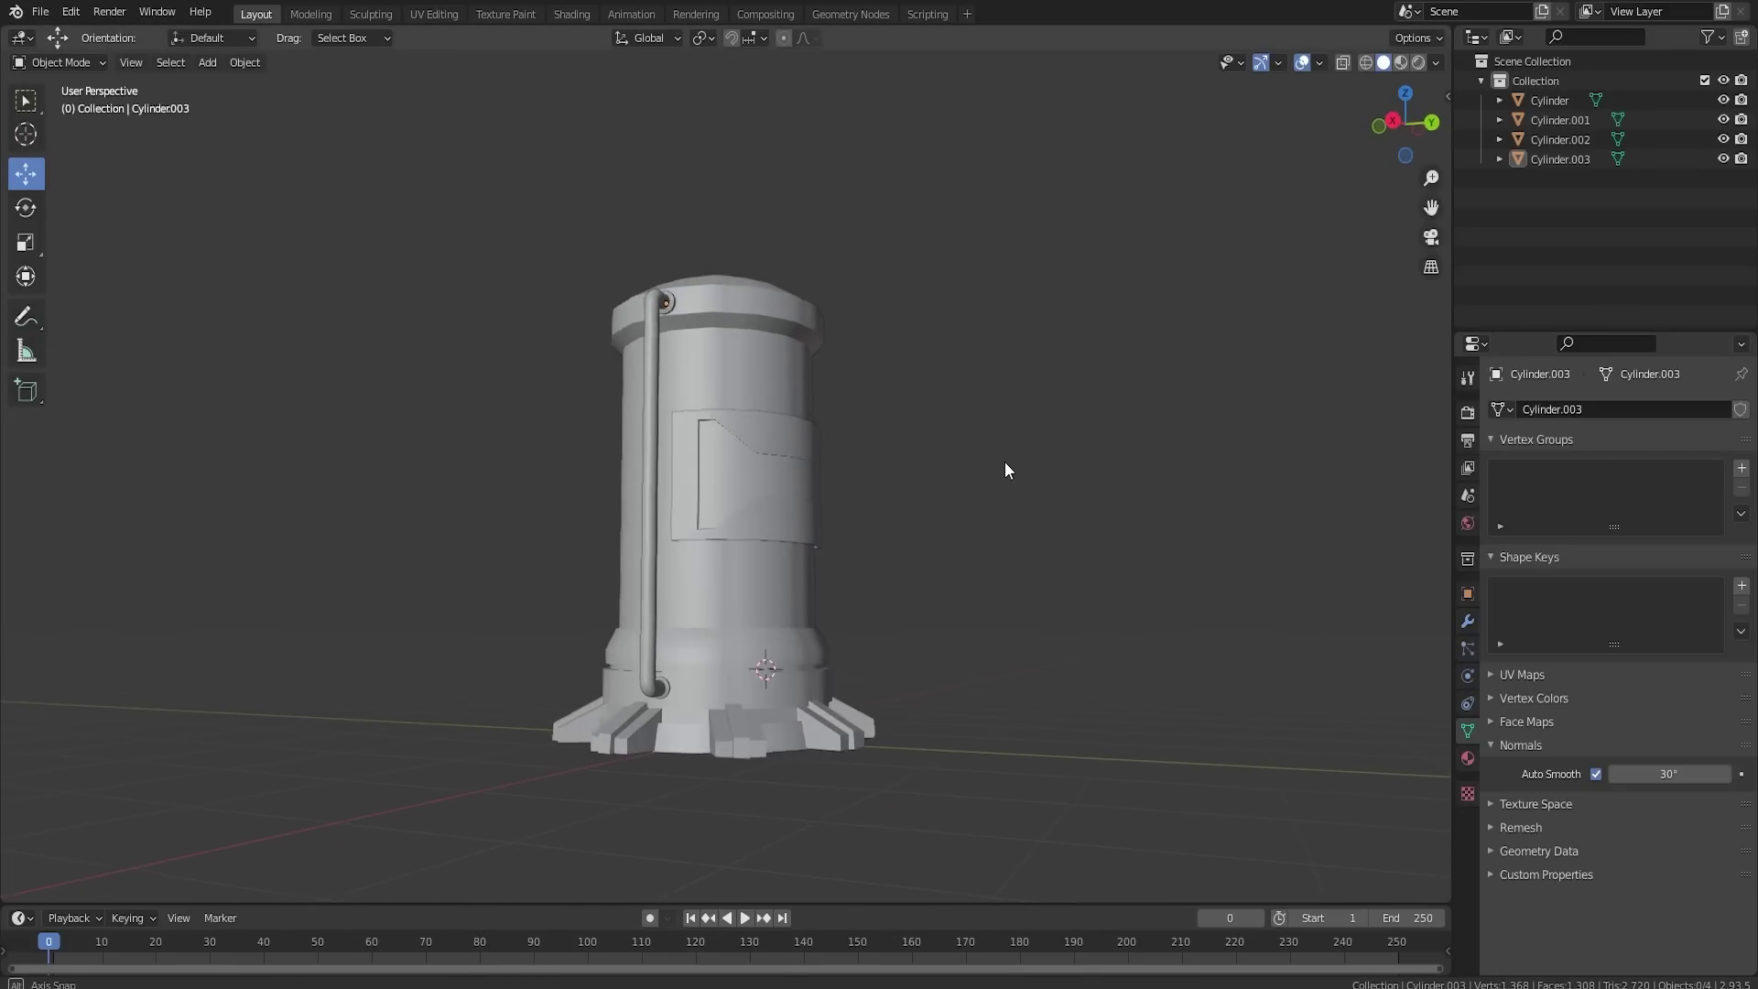
{"action": "scroll", "coordinate": [786, 505], "scroll_direction": "up", "scroll_amount": 5}
{"action": "scroll", "coordinate": [785, 506], "scroll_direction": "down", "scroll_amount": 4}
{"action": "middle_click_drag", "start_coordinate": [784, 505], "coordinate": [1047, 540]}
{"action": "scroll", "coordinate": [1014, 553], "scroll_direction": "down", "scroll_amount": 3}
{"action": "scroll", "coordinate": [918, 595], "scroll_direction": "up", "scroll_amount": 4}
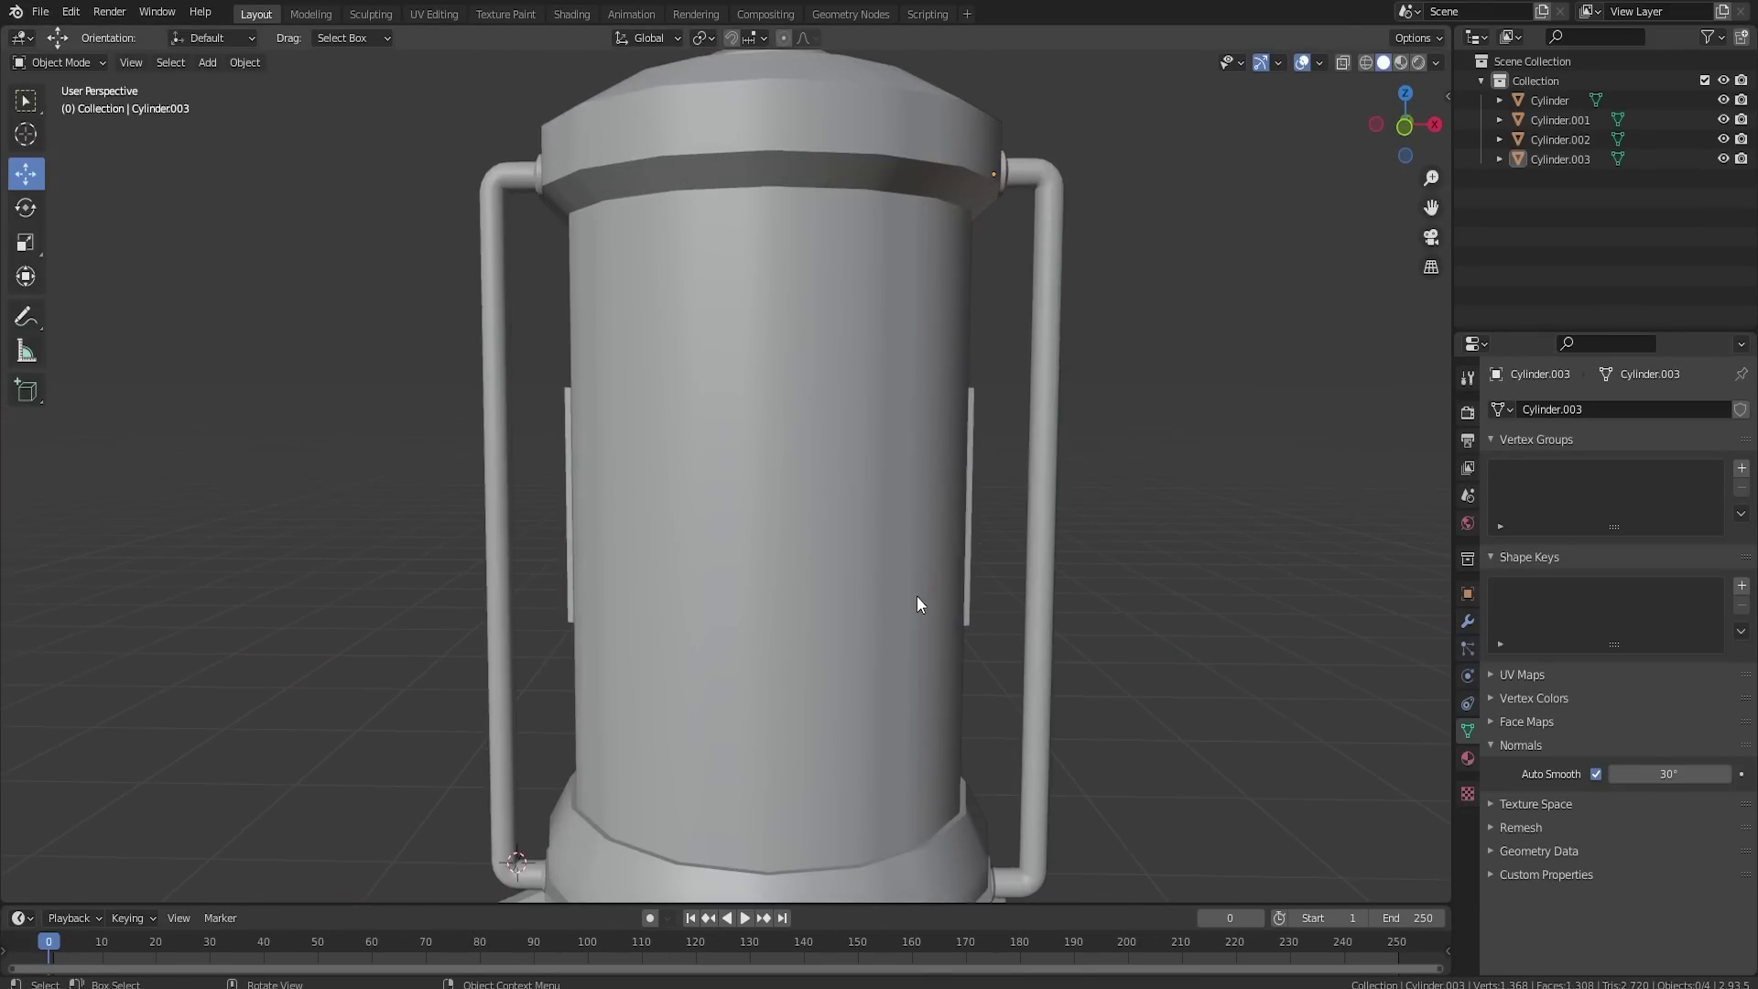
{"action": "scroll", "coordinate": [916, 596], "scroll_direction": "down", "scroll_amount": 4}
{"action": "middle_click_drag", "start_coordinate": [753, 669], "coordinate": [777, 613], "text": "shift"}
{"action": "middle_click_drag", "start_coordinate": [938, 659], "coordinate": [630, 645]}
{"action": "middle_click_drag", "start_coordinate": [944, 586], "coordinate": [895, 560]}
{"action": "scroll", "coordinate": [899, 557], "scroll_direction": "up", "scroll_amount": 4}
{"action": "scroll", "coordinate": [899, 560], "scroll_direction": "down", "scroll_amount": 2}
{"action": "scroll", "coordinate": [858, 694], "scroll_direction": "down", "scroll_amount": 1}
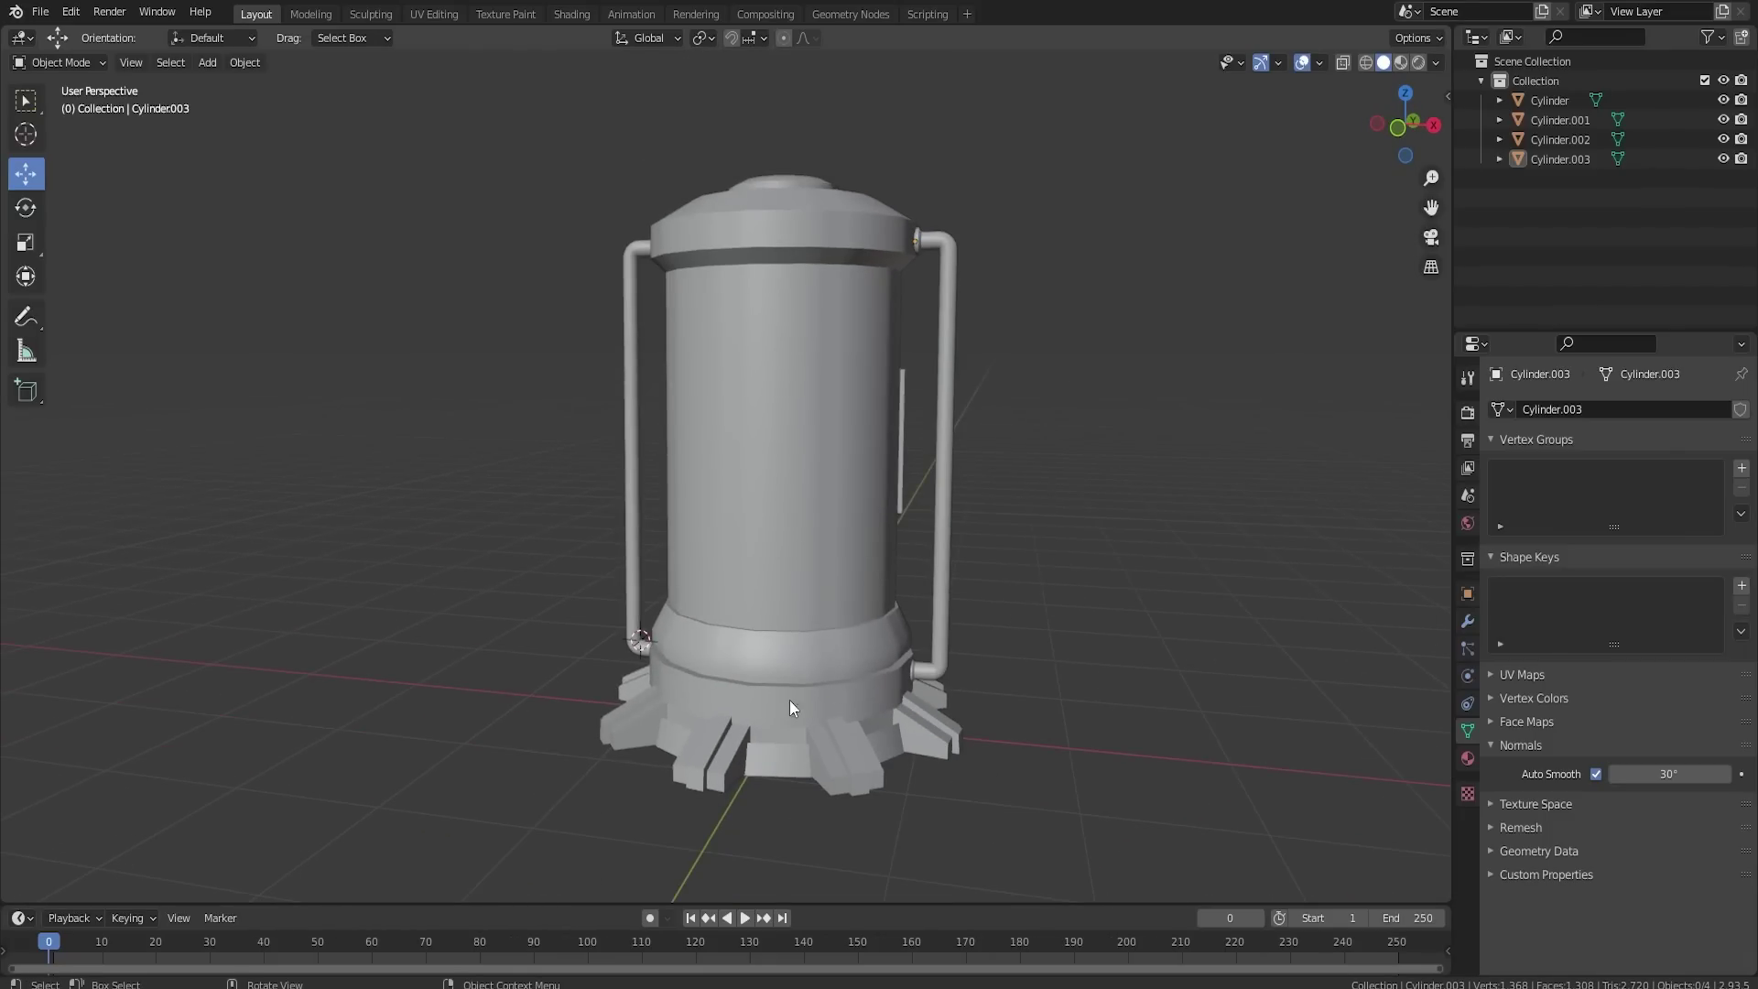
Step: Select the full ring of tall faces around the stand's column and separate it into its own object
{"action": "middle_click_drag", "start_coordinate": [789, 700], "coordinate": [725, 607]}
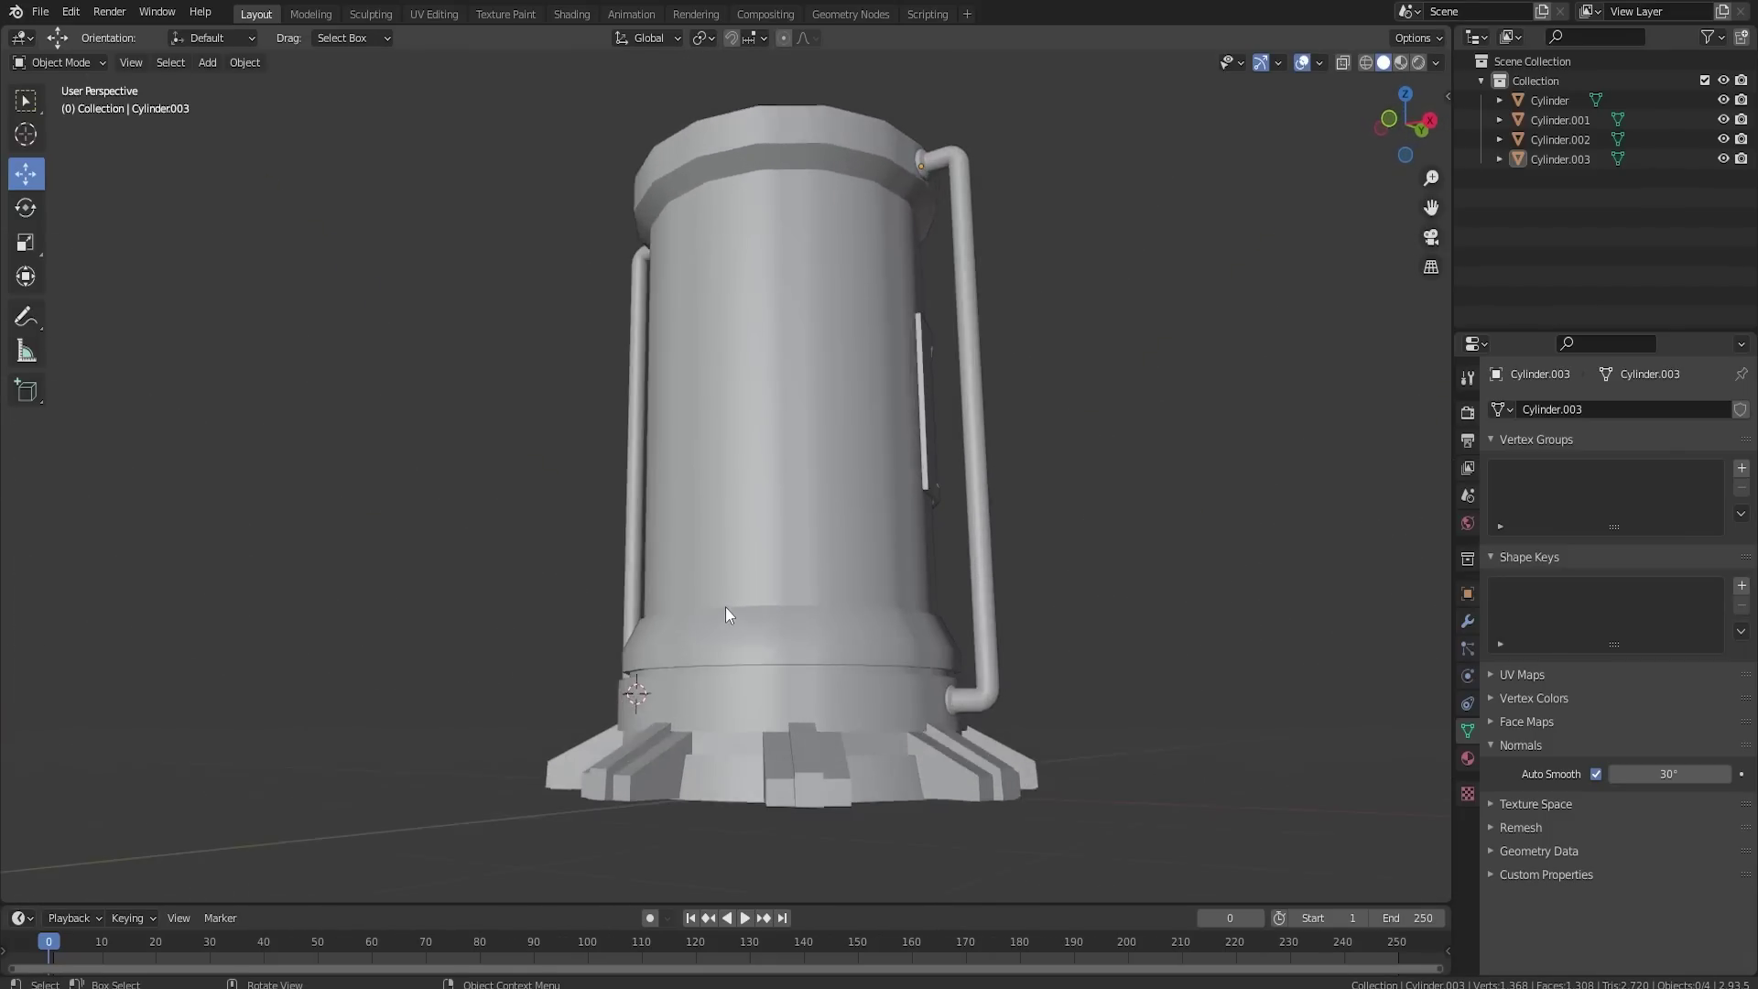
{"action": "scroll", "coordinate": [801, 772], "scroll_direction": "up", "scroll_amount": 4}
{"action": "middle_click_drag", "start_coordinate": [801, 772], "coordinate": [885, 617], "text": "shift"}
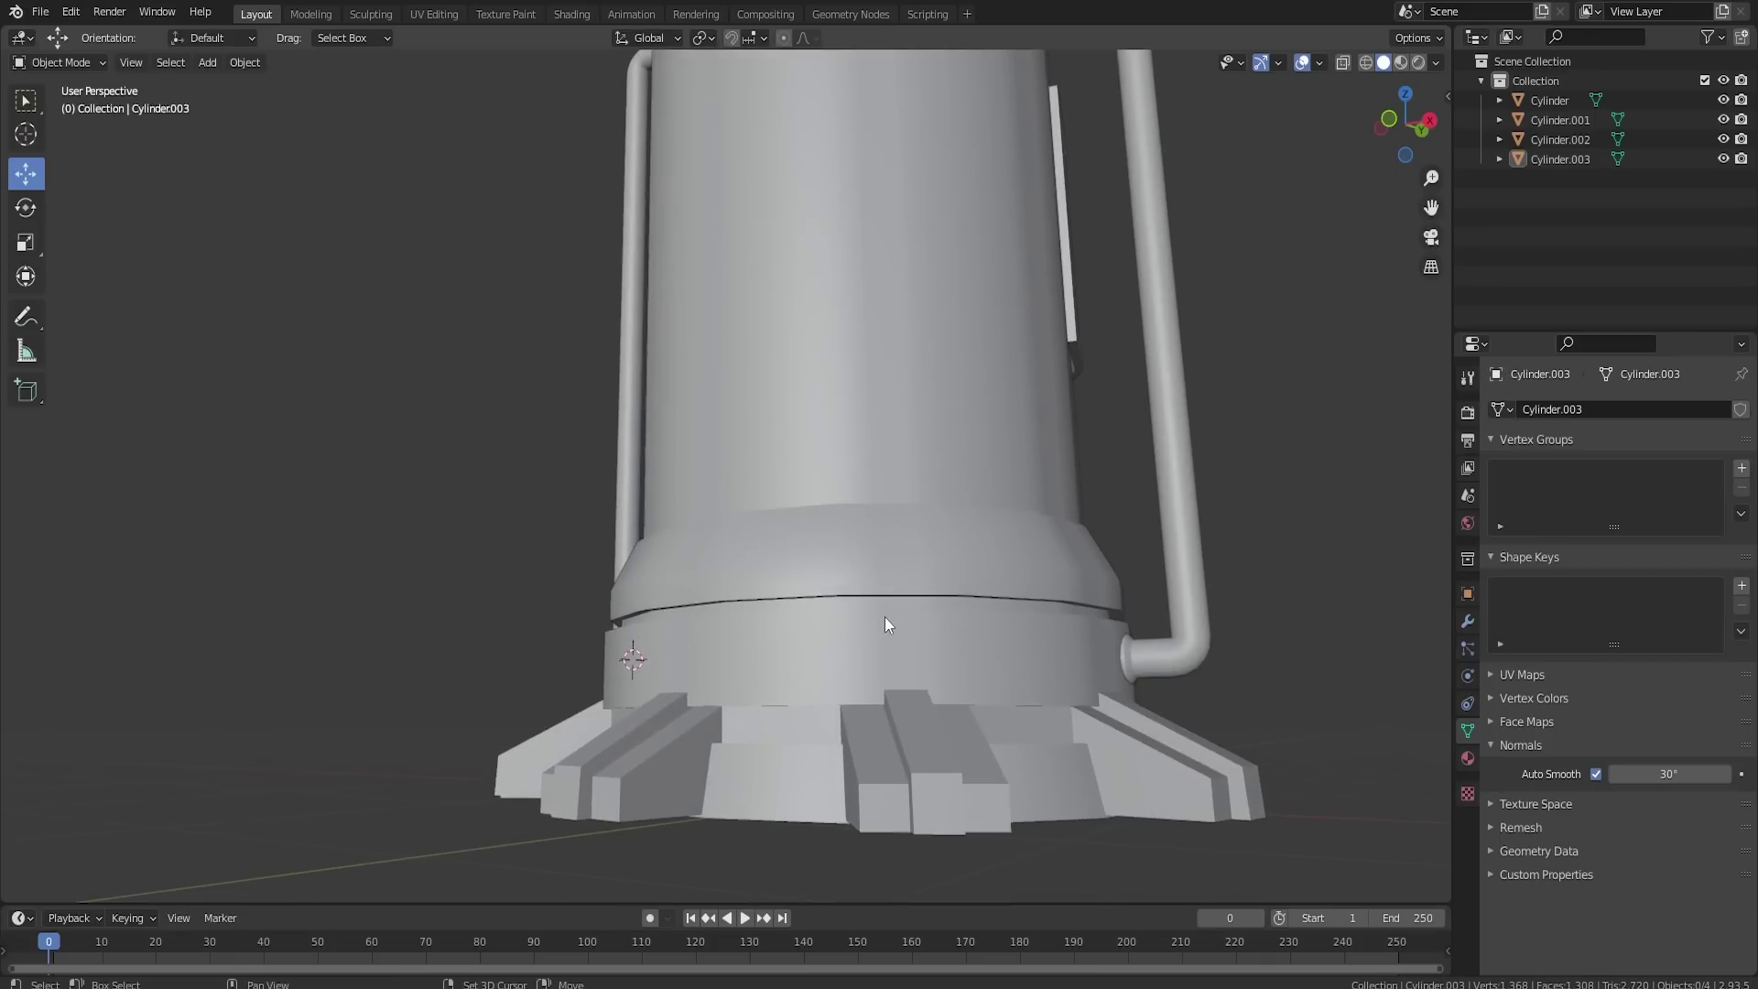
{"action": "left_click", "coordinate": [814, 728]}
{"action": "key", "text": "Tab"}
{"action": "left_click", "coordinate": [813, 730], "text": "alt"}
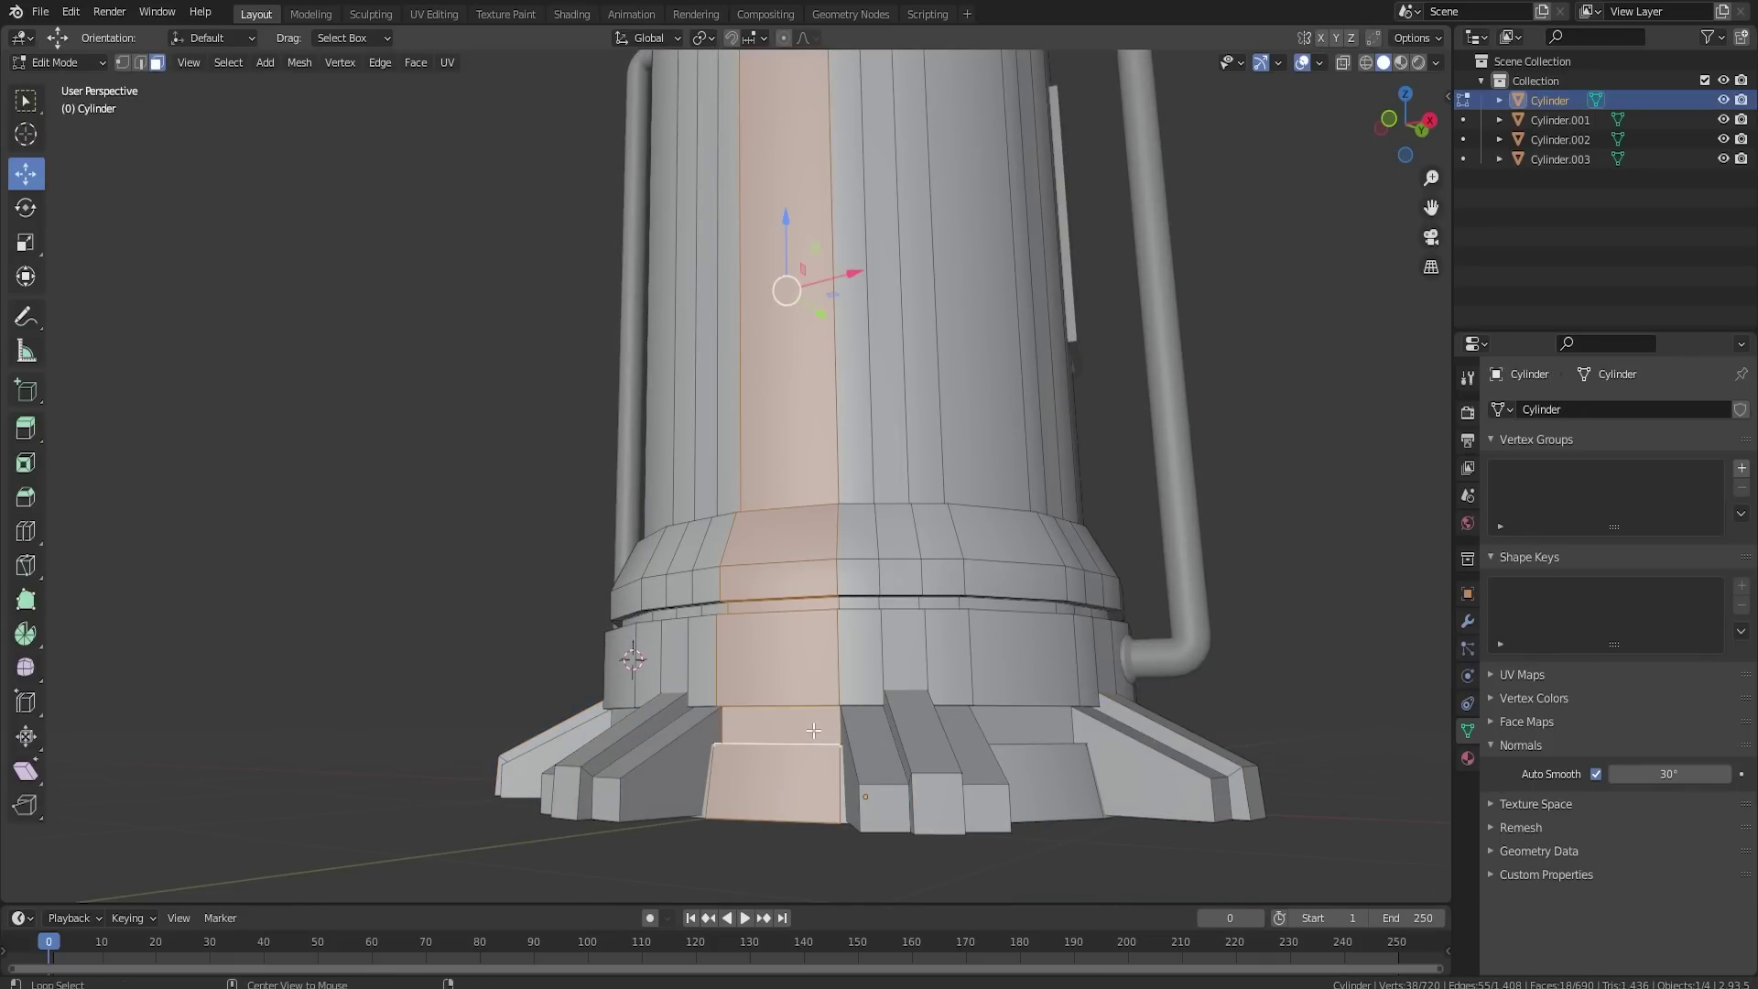
{"action": "left_click", "coordinate": [881, 604], "text": "alt"}
{"action": "scroll", "coordinate": [881, 622], "scroll_direction": "up", "scroll_amount": 12, "text": "shift"}
{"action": "left_click", "coordinate": [861, 595], "text": "alt"}
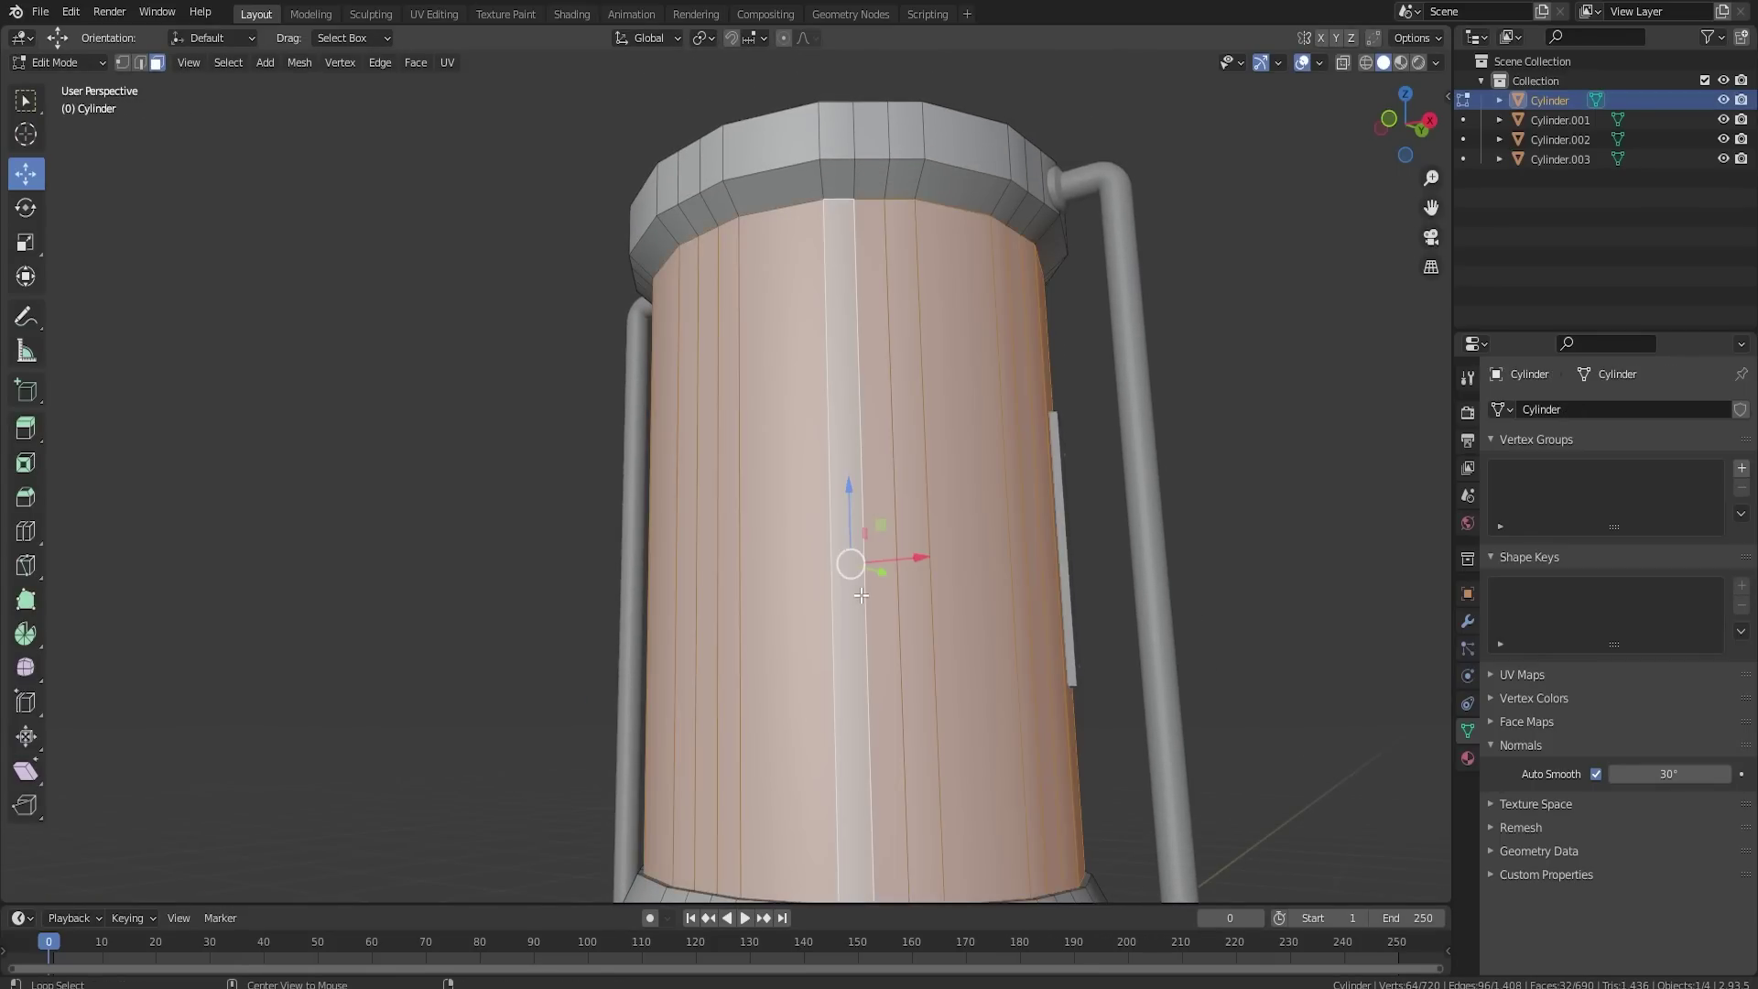
{"action": "middle_click_drag", "start_coordinate": [1021, 602], "coordinate": [1089, 646]}
{"action": "scroll", "coordinate": [934, 647], "scroll_direction": "down", "scroll_amount": 3}
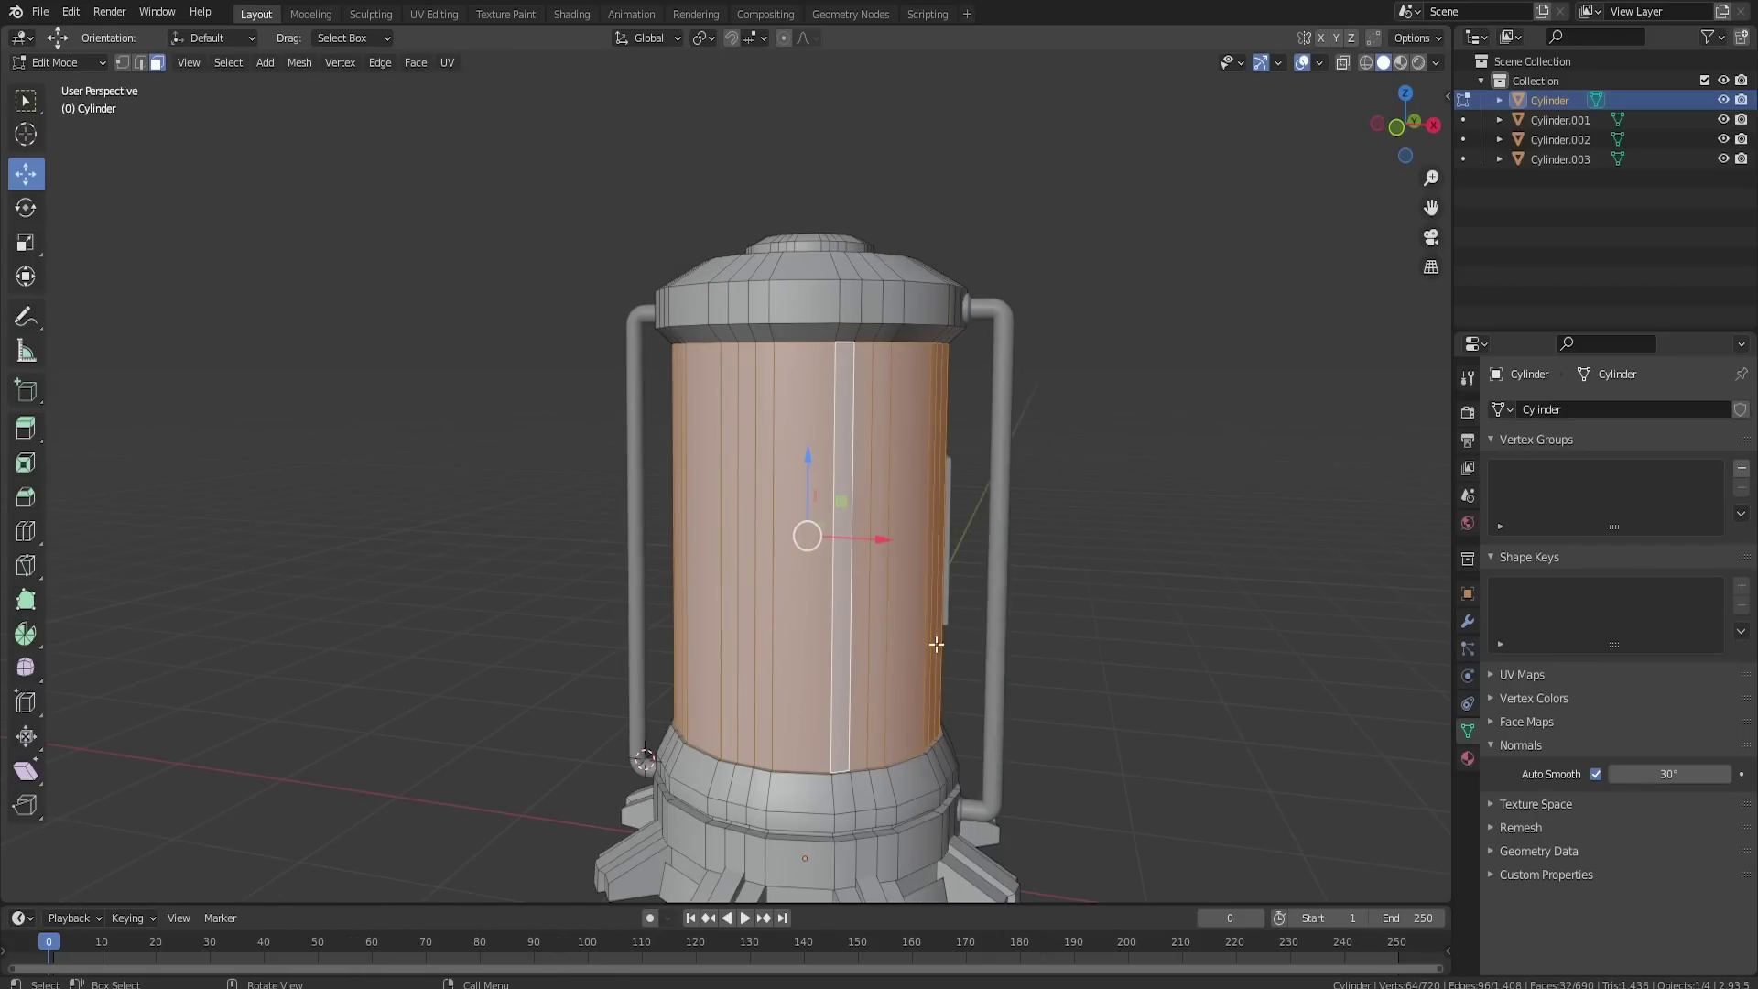
{"action": "middle_click_drag", "start_coordinate": [934, 648], "coordinate": [955, 631]}
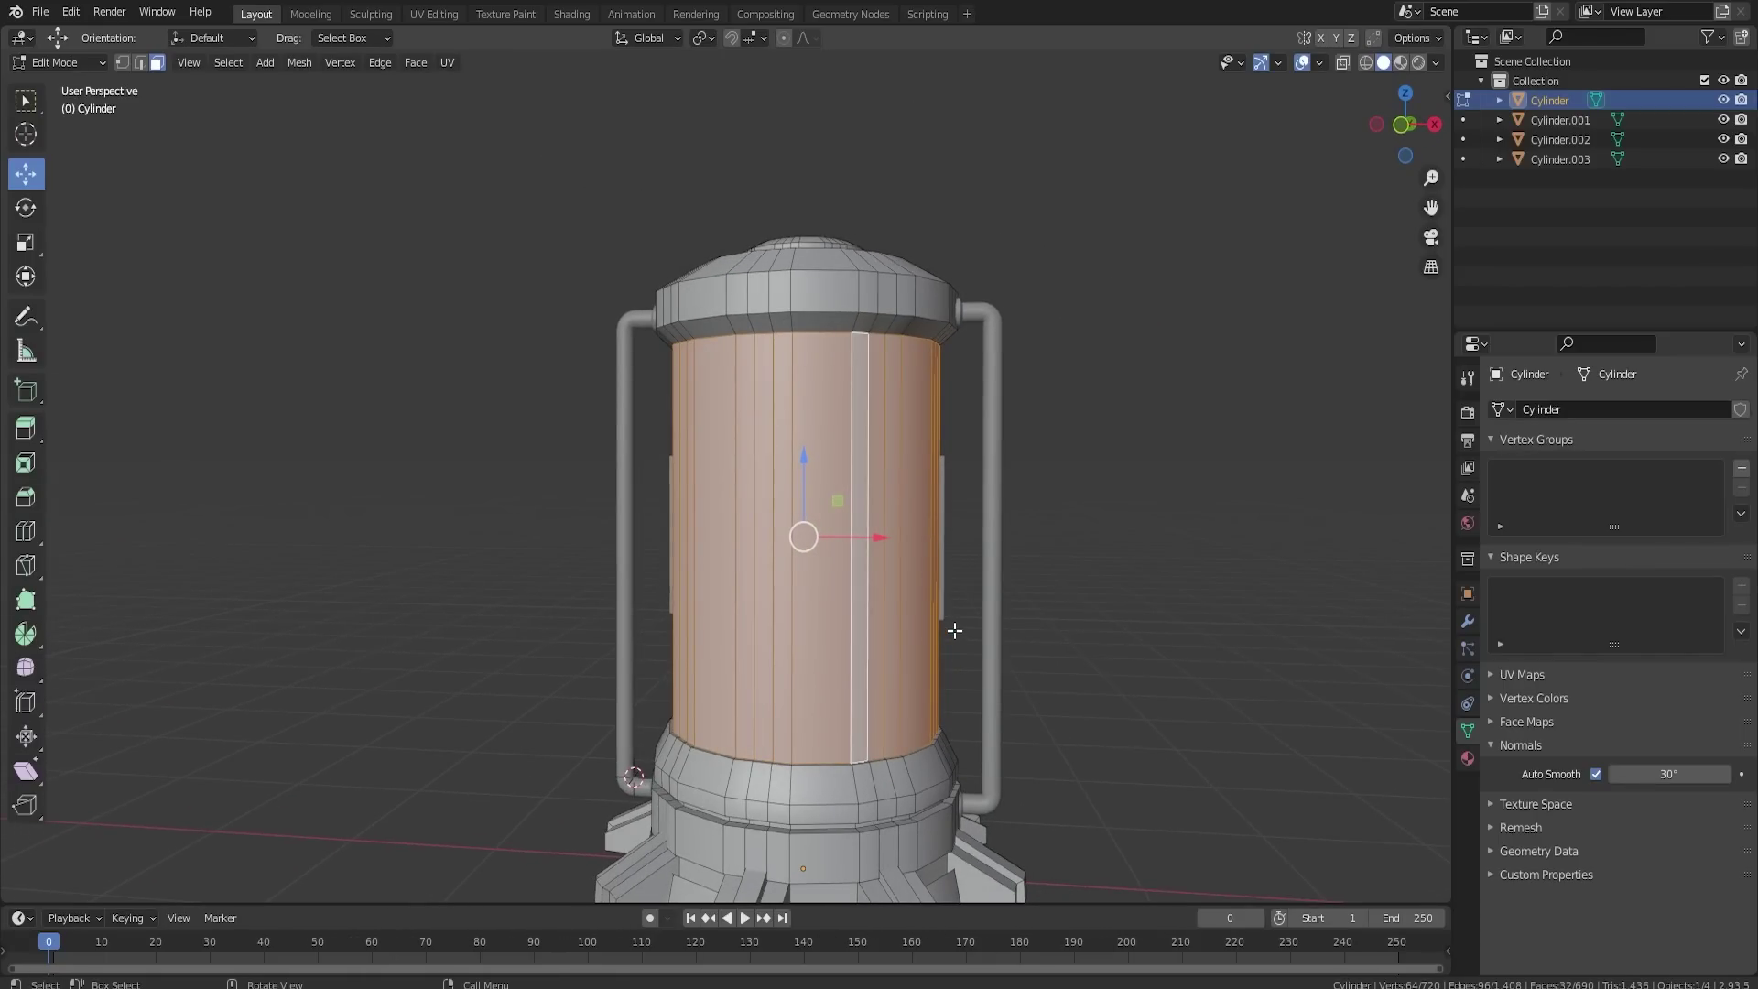
{"action": "left_click", "coordinate": [954, 630]}
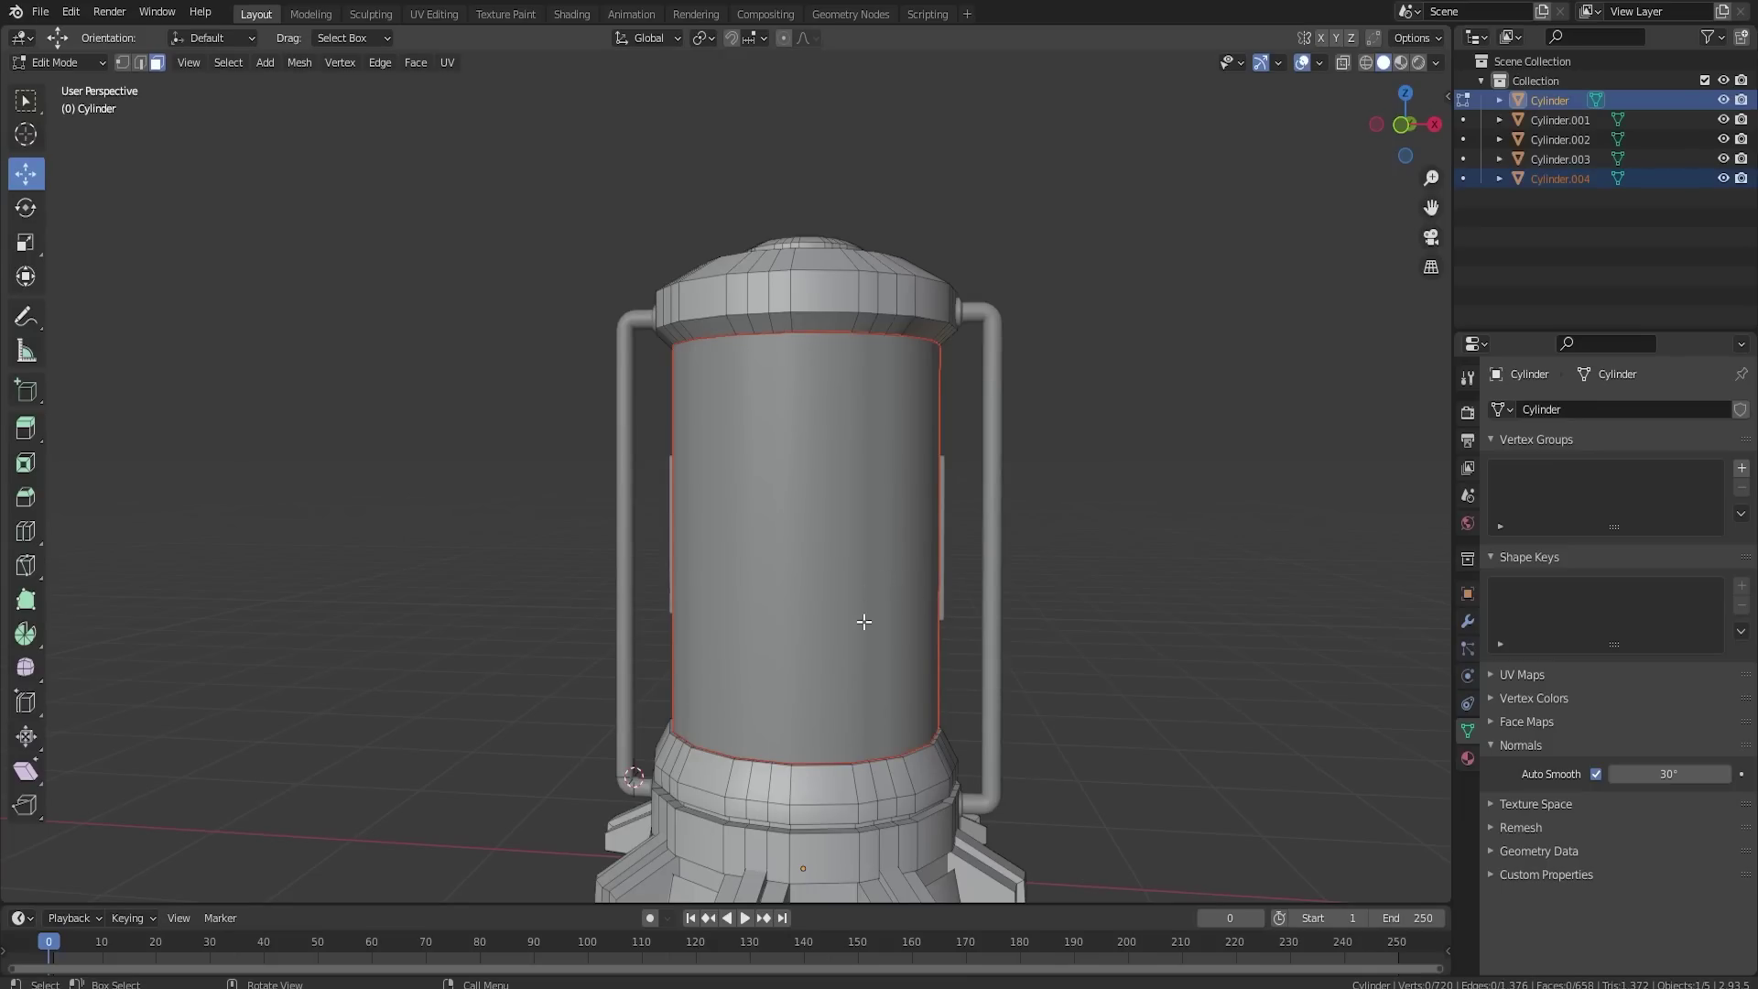
Step: Select the open edge loop at the top of the base inside the column and fill it with a face
{"action": "key", "text": "Tab"}
{"action": "key", "text": "Tab"}
{"action": "scroll", "coordinate": [872, 795], "scroll_direction": "up", "scroll_amount": 10}
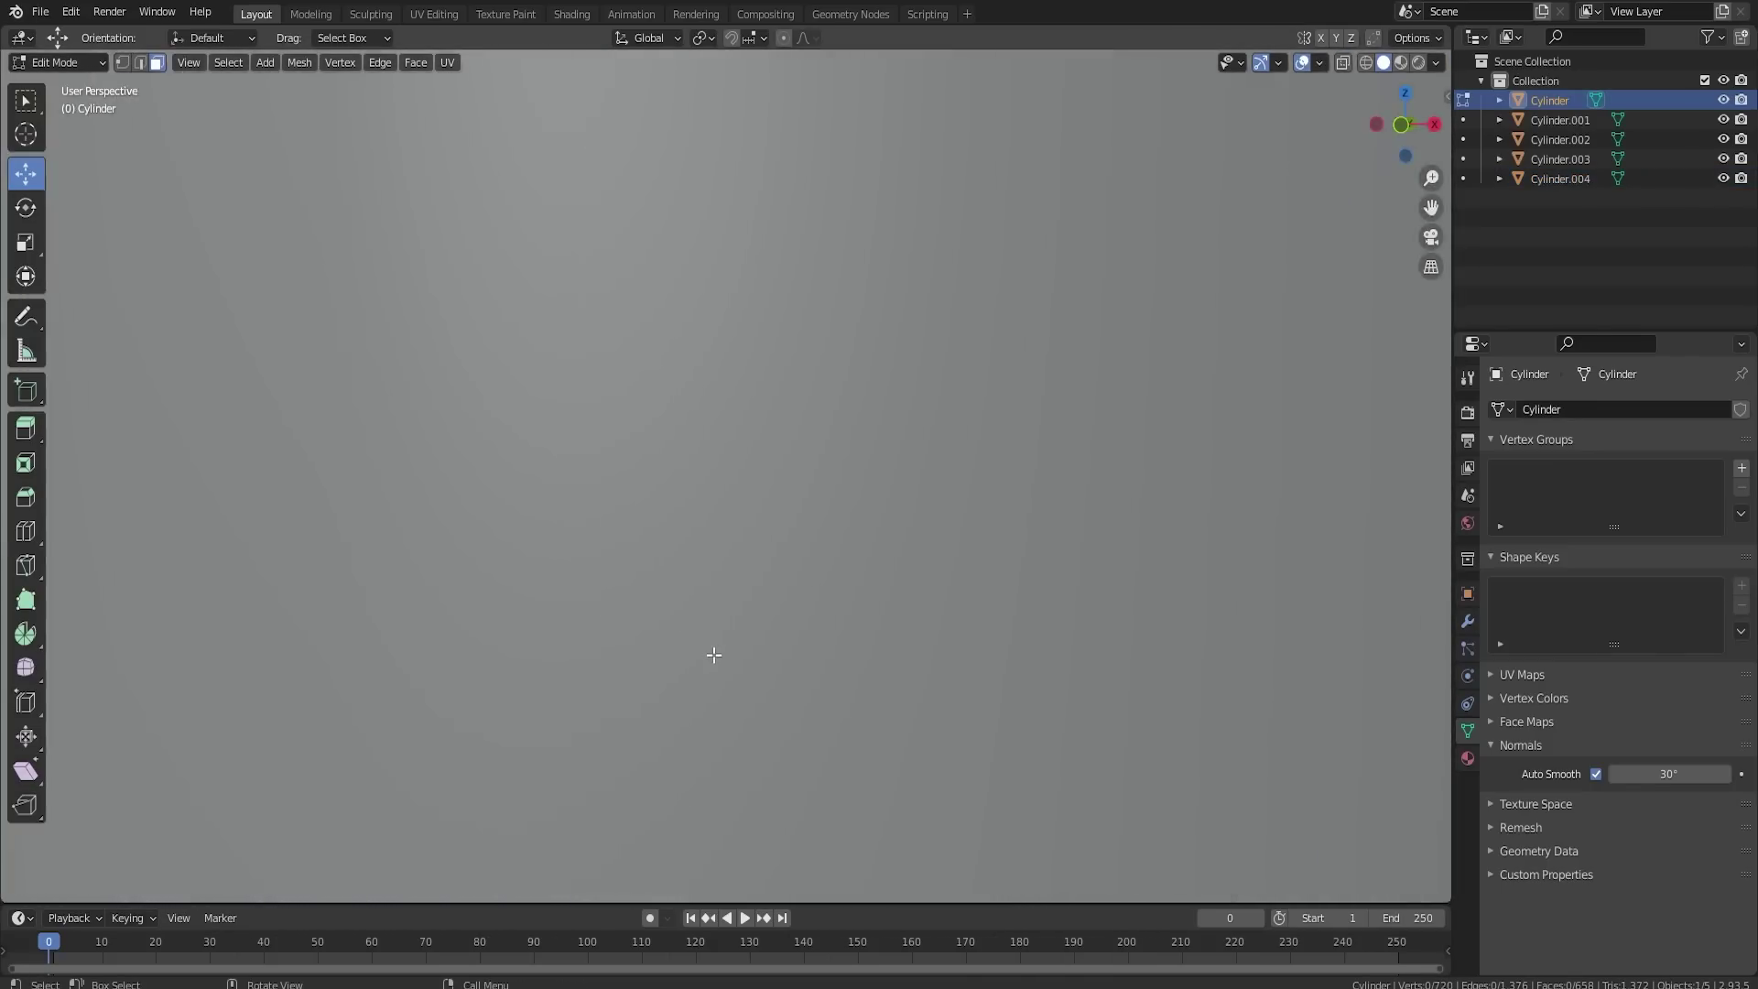
{"action": "scroll", "coordinate": [714, 655], "scroll_direction": "up", "scroll_amount": 2}
{"action": "middle_click_drag", "start_coordinate": [824, 696], "coordinate": [795, 592]}
{"action": "scroll", "coordinate": [794, 592], "scroll_direction": "up", "scroll_amount": 1}
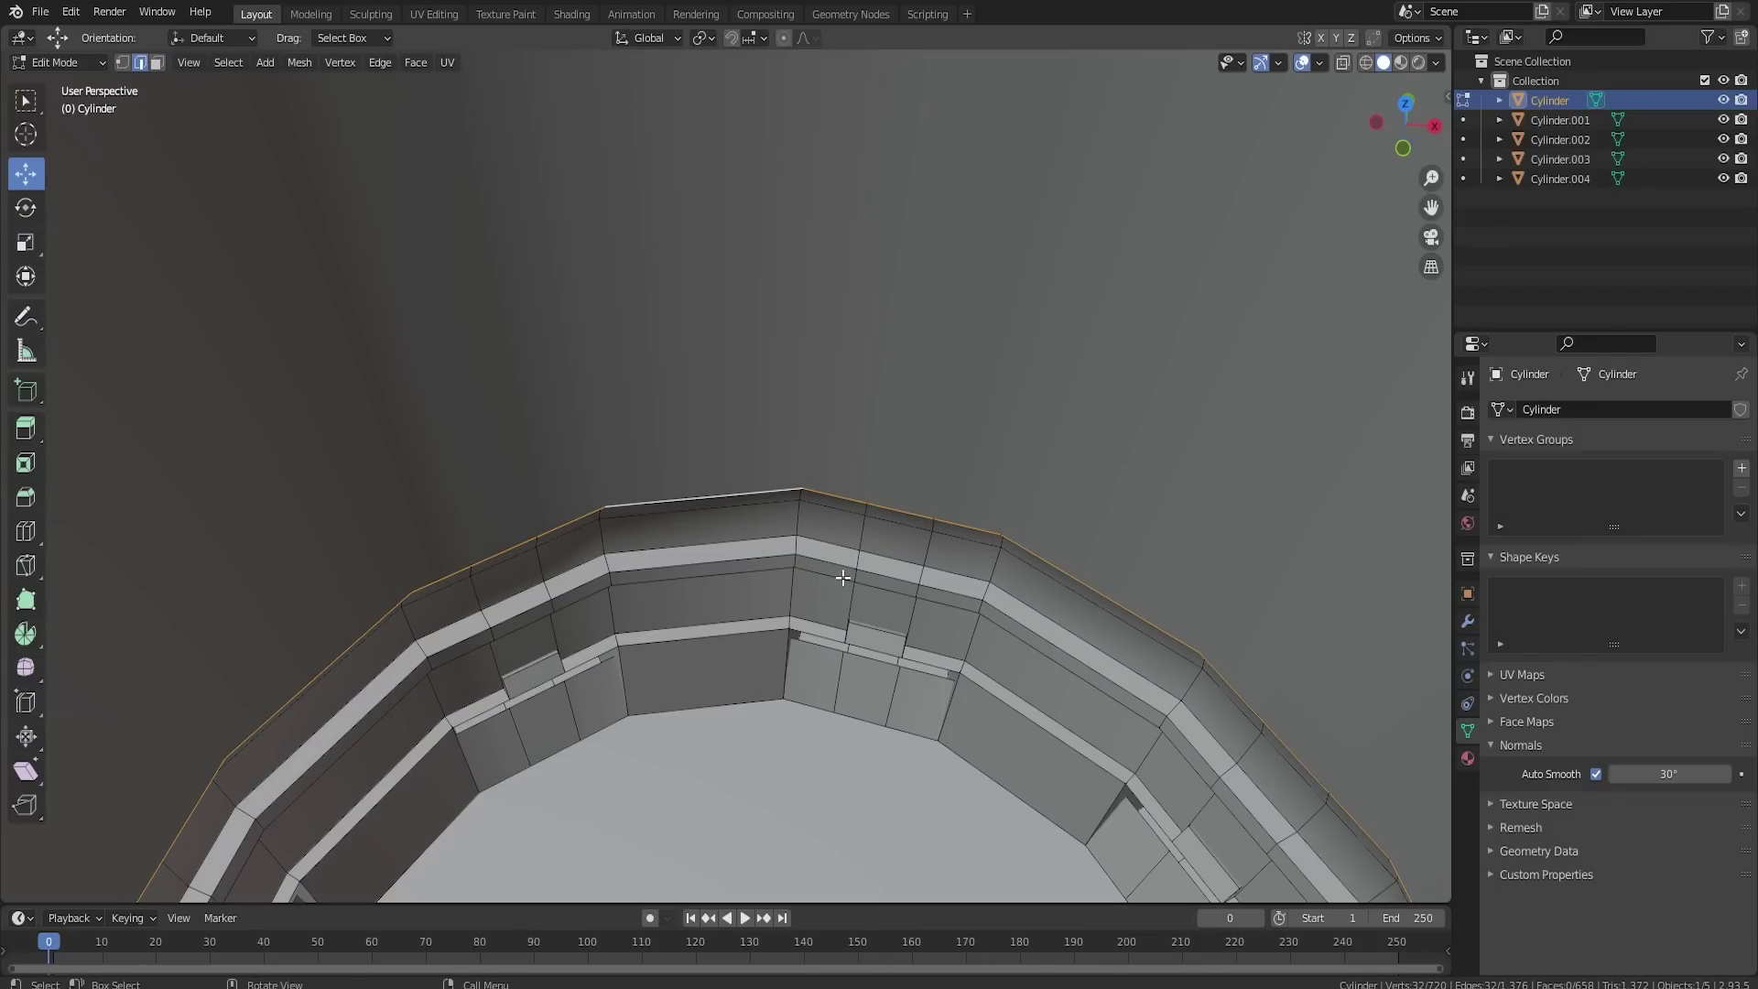
{"action": "key", "text": "Tab"}
{"action": "scroll", "coordinate": [824, 572], "scroll_direction": "down", "scroll_amount": 10}
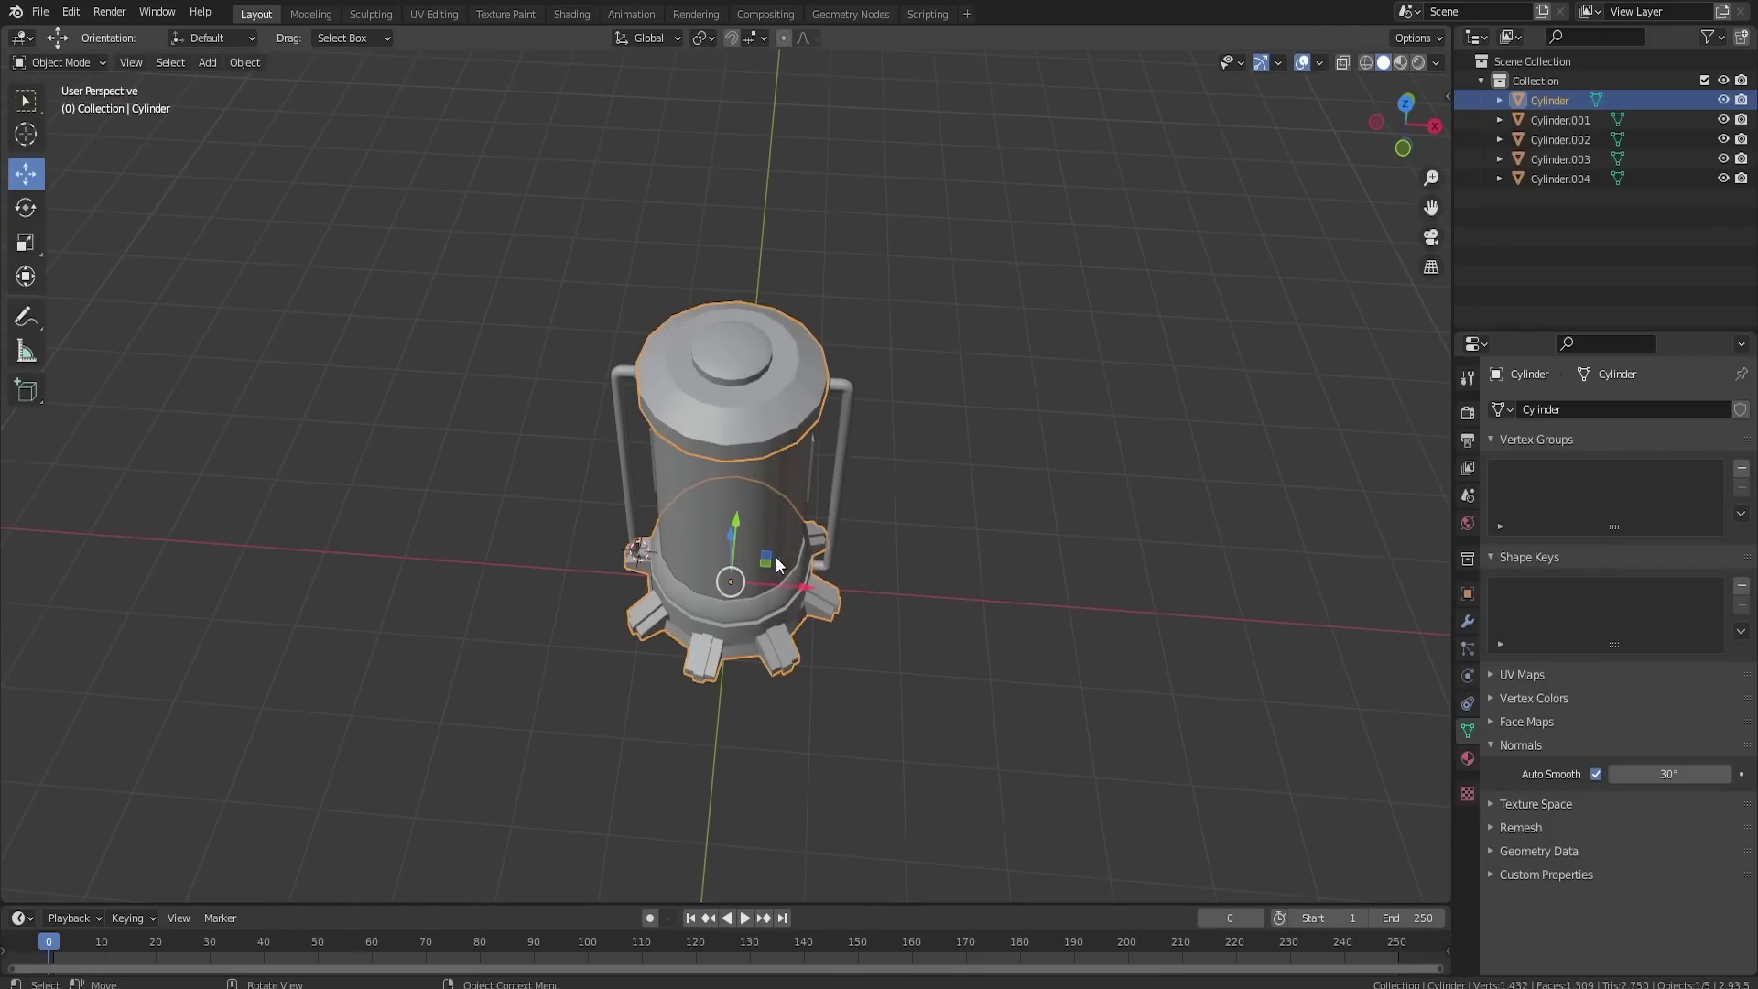
Step: Move the separated column about 3.2 m aside along X to check the base, and undo the move
{"action": "left_click", "coordinate": [754, 524]}
{"action": "left_click_drag", "start_coordinate": [801, 581], "coordinate": [540, 557]}
{"action": "scroll", "coordinate": [790, 569], "scroll_direction": "up", "scroll_amount": 2}
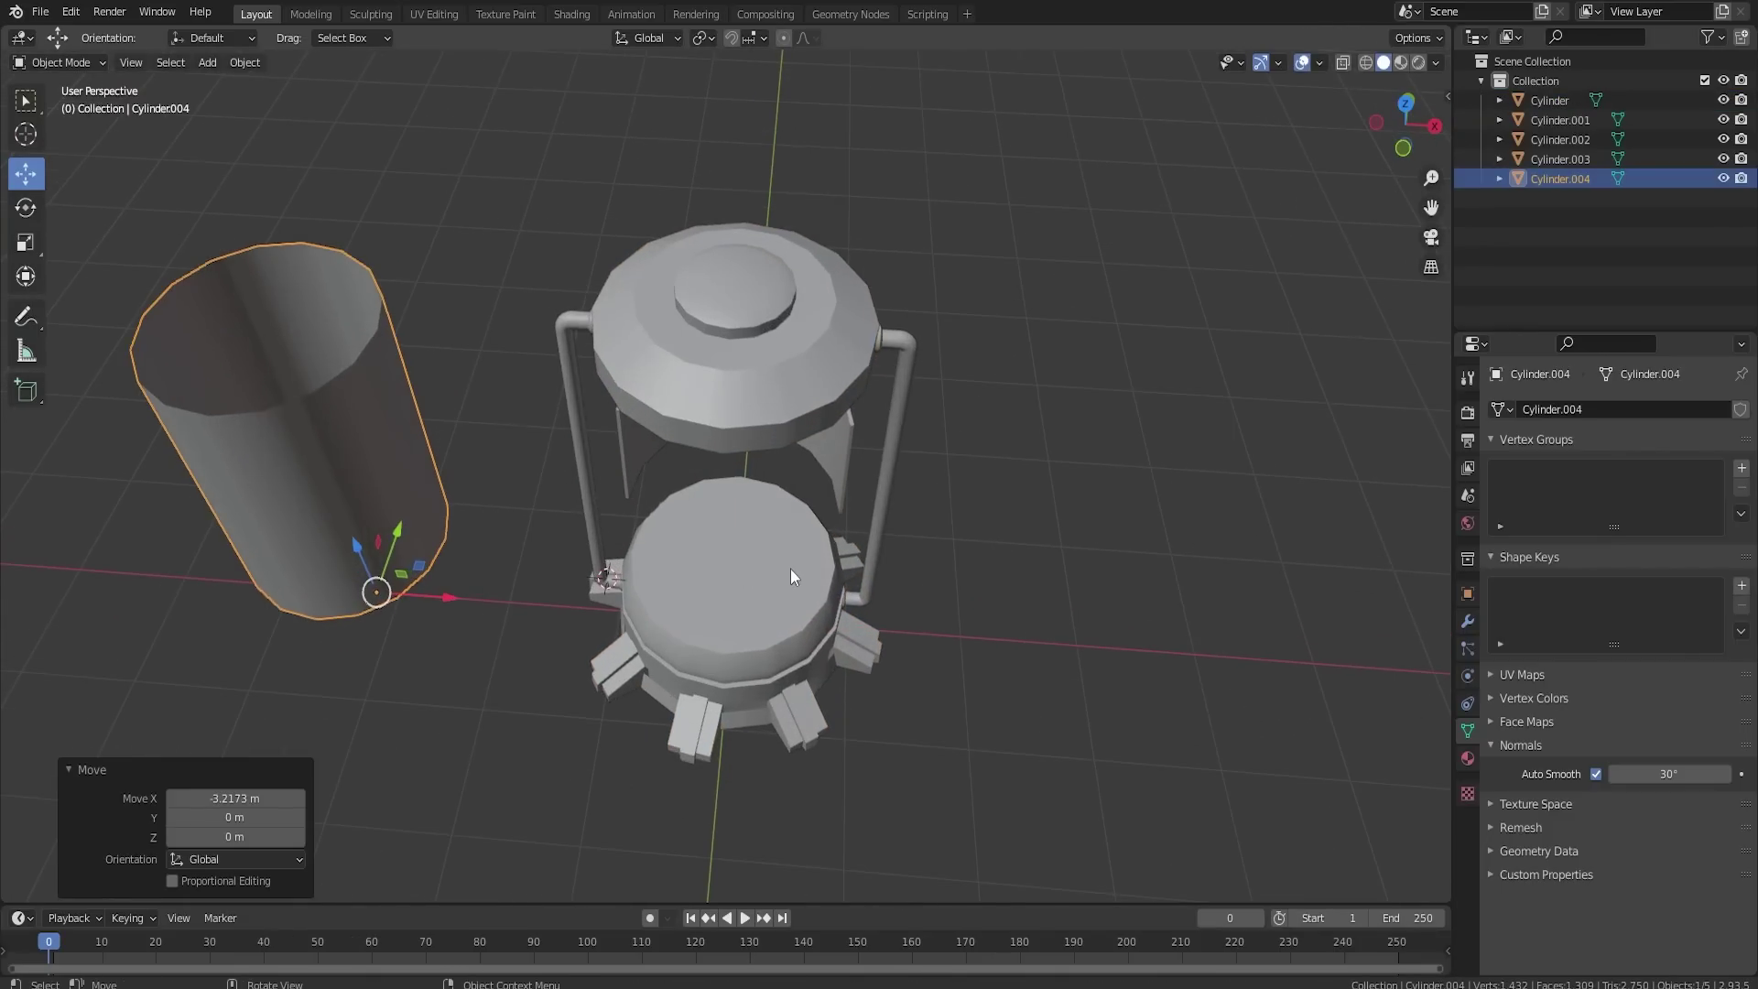
{"action": "scroll", "coordinate": [792, 575], "scroll_direction": "up", "scroll_amount": 3}
{"action": "key", "text": "ctrl+z"}
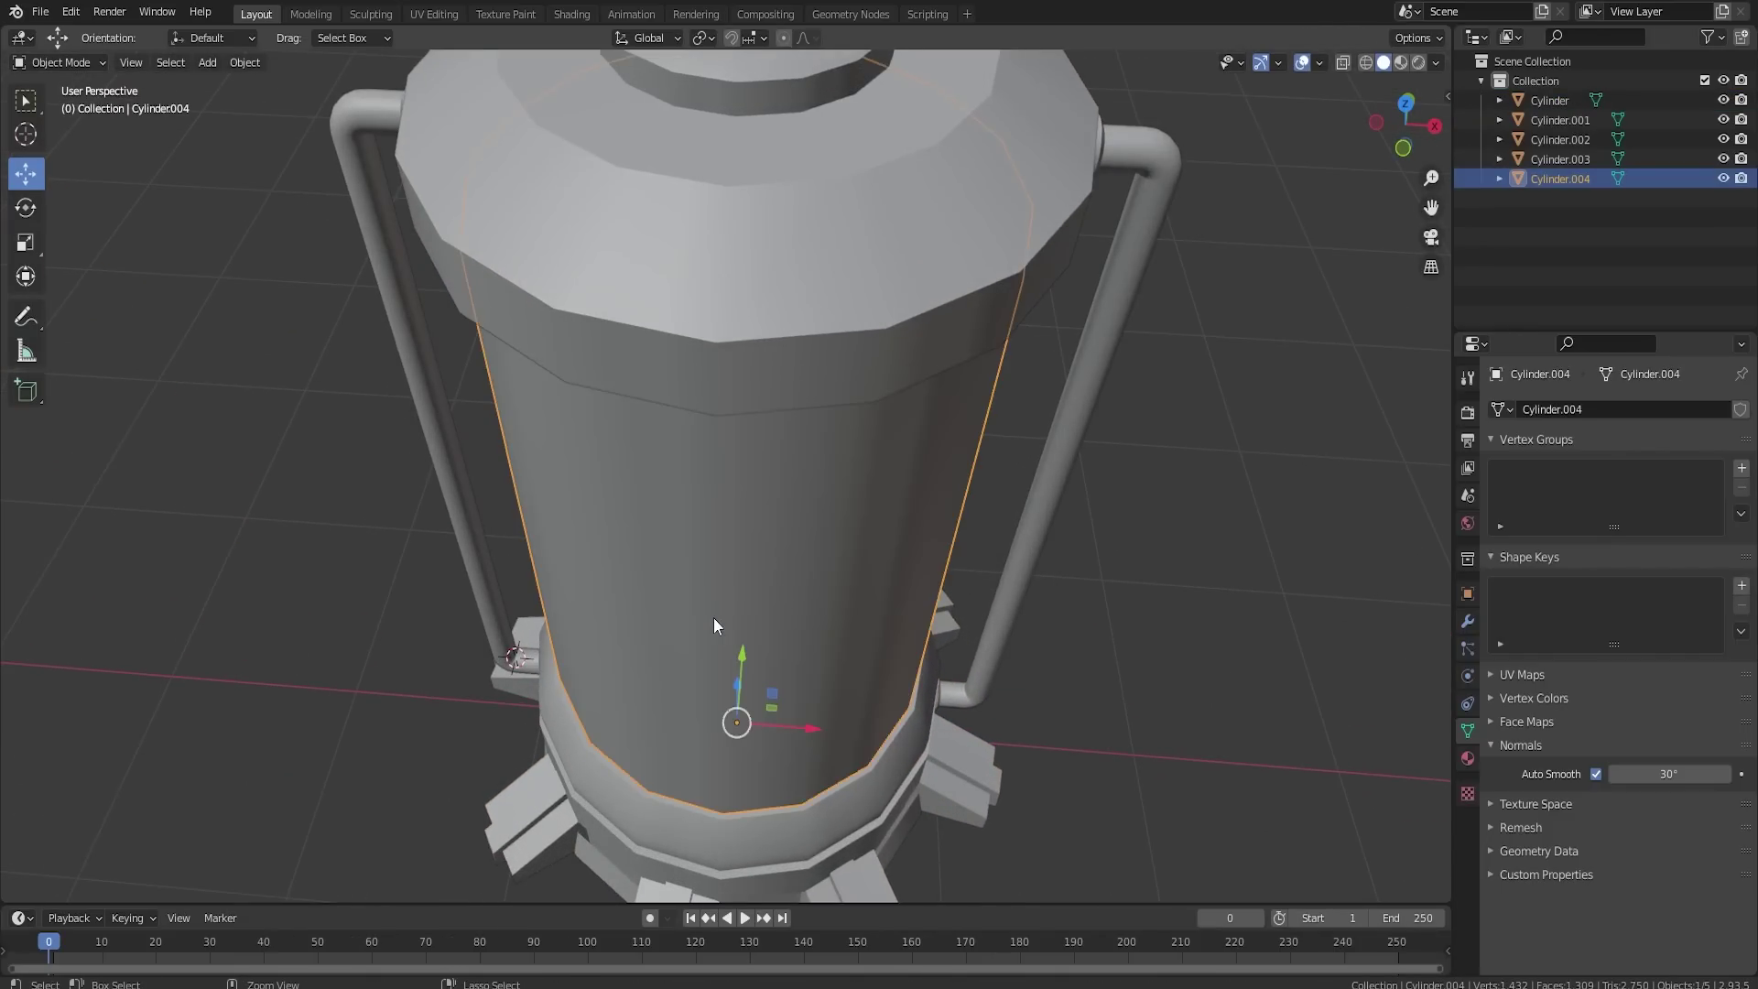
Step: Select the edge loop around the cap's underside from inside the column and fill it with a face
{"action": "scroll", "coordinate": [737, 555], "scroll_direction": "up", "scroll_amount": 6}
{"action": "scroll", "coordinate": [751, 535], "scroll_direction": "up", "scroll_amount": 2}
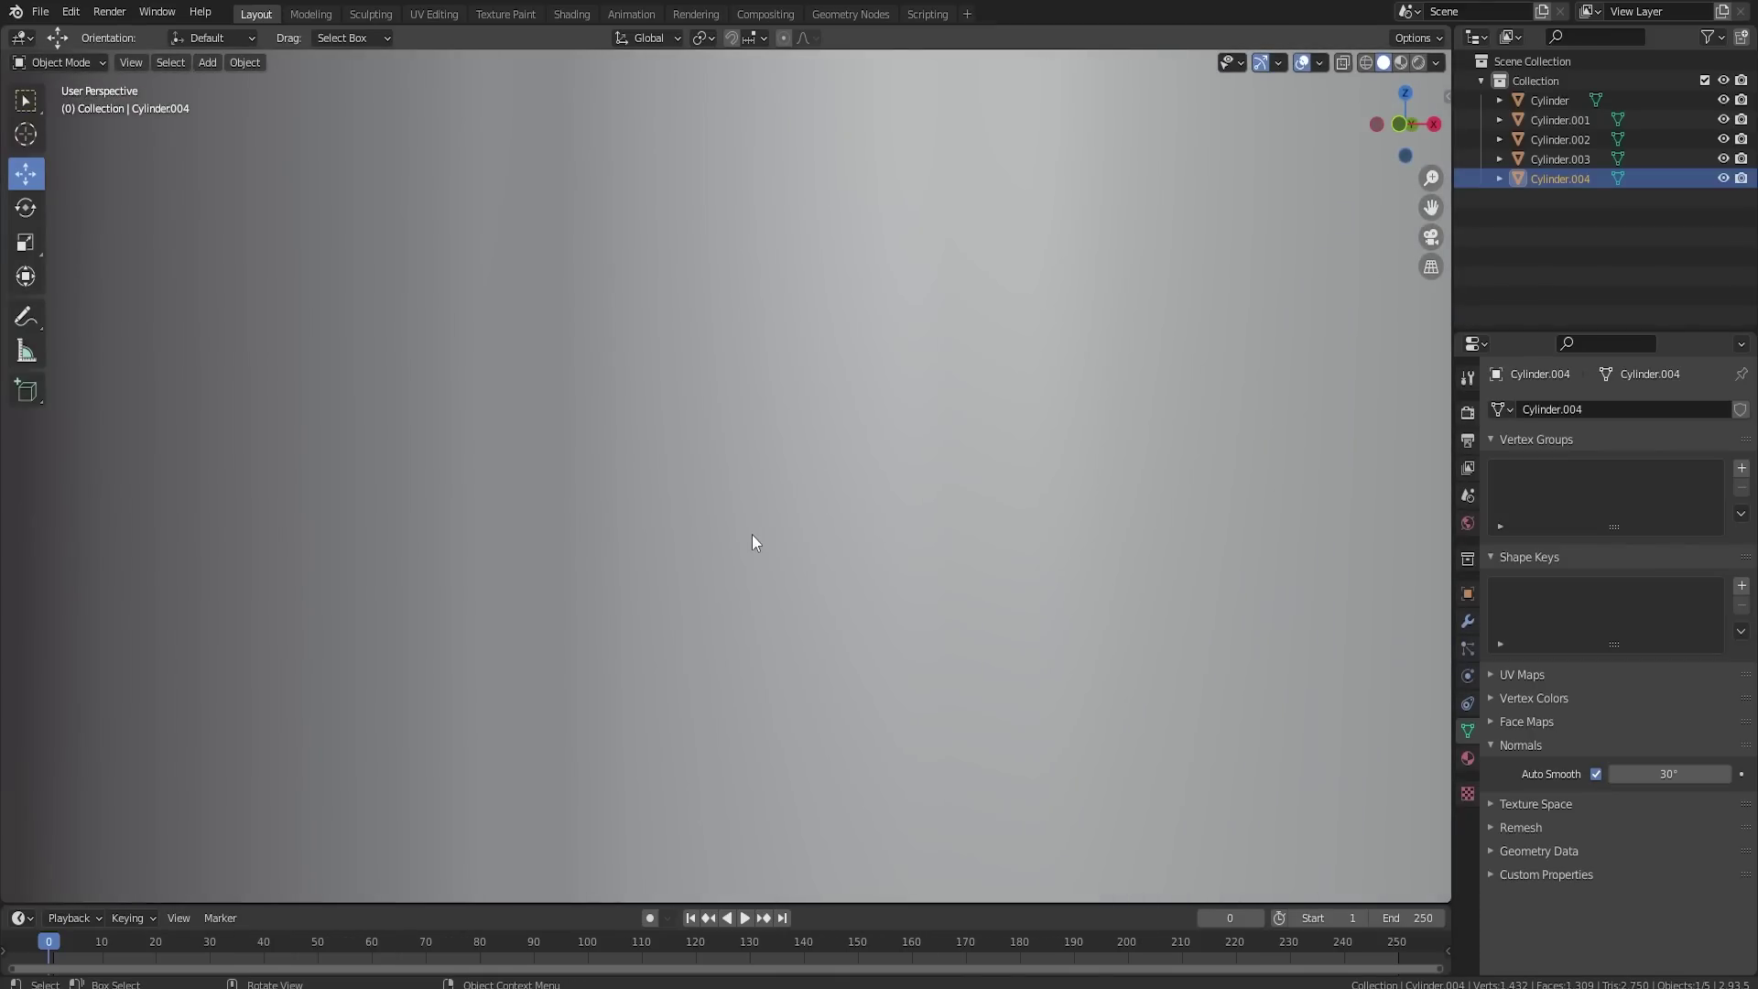
{"action": "scroll", "coordinate": [678, 123], "scroll_direction": "down", "scroll_amount": 4}
{"action": "left_click", "coordinate": [740, 196]}
{"action": "key", "text": "Tab"}
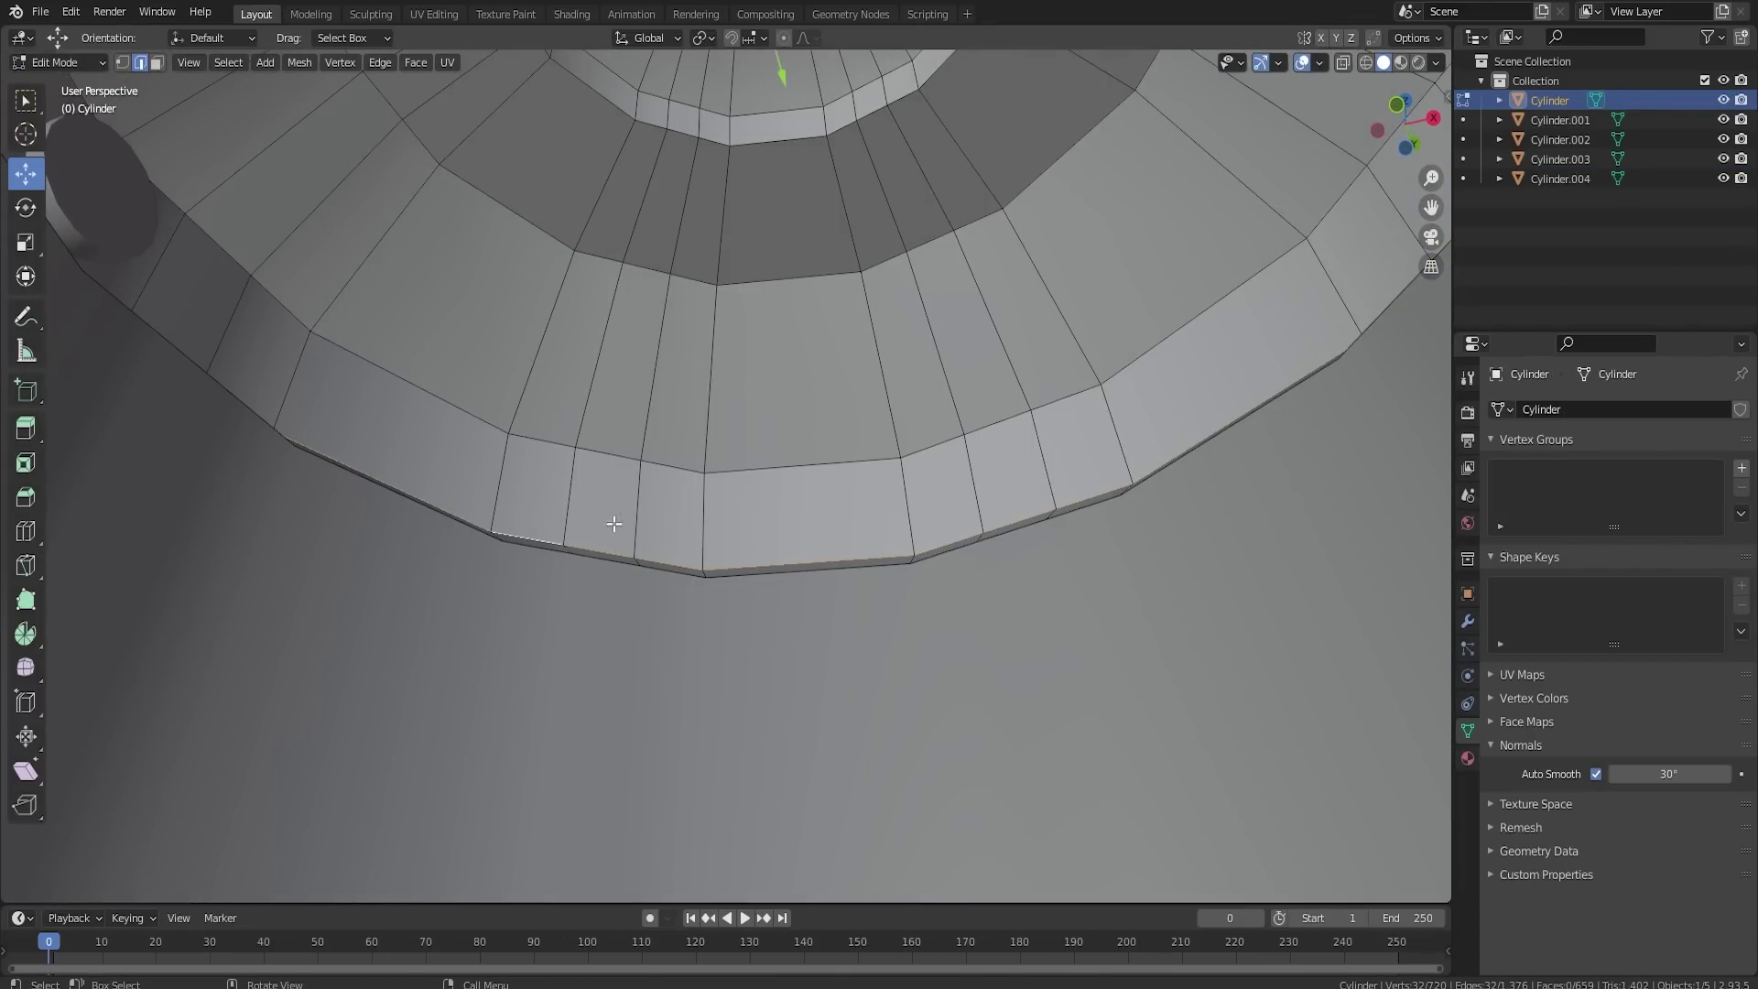
{"action": "scroll", "coordinate": [689, 499], "scroll_direction": "down", "scroll_amount": 10}
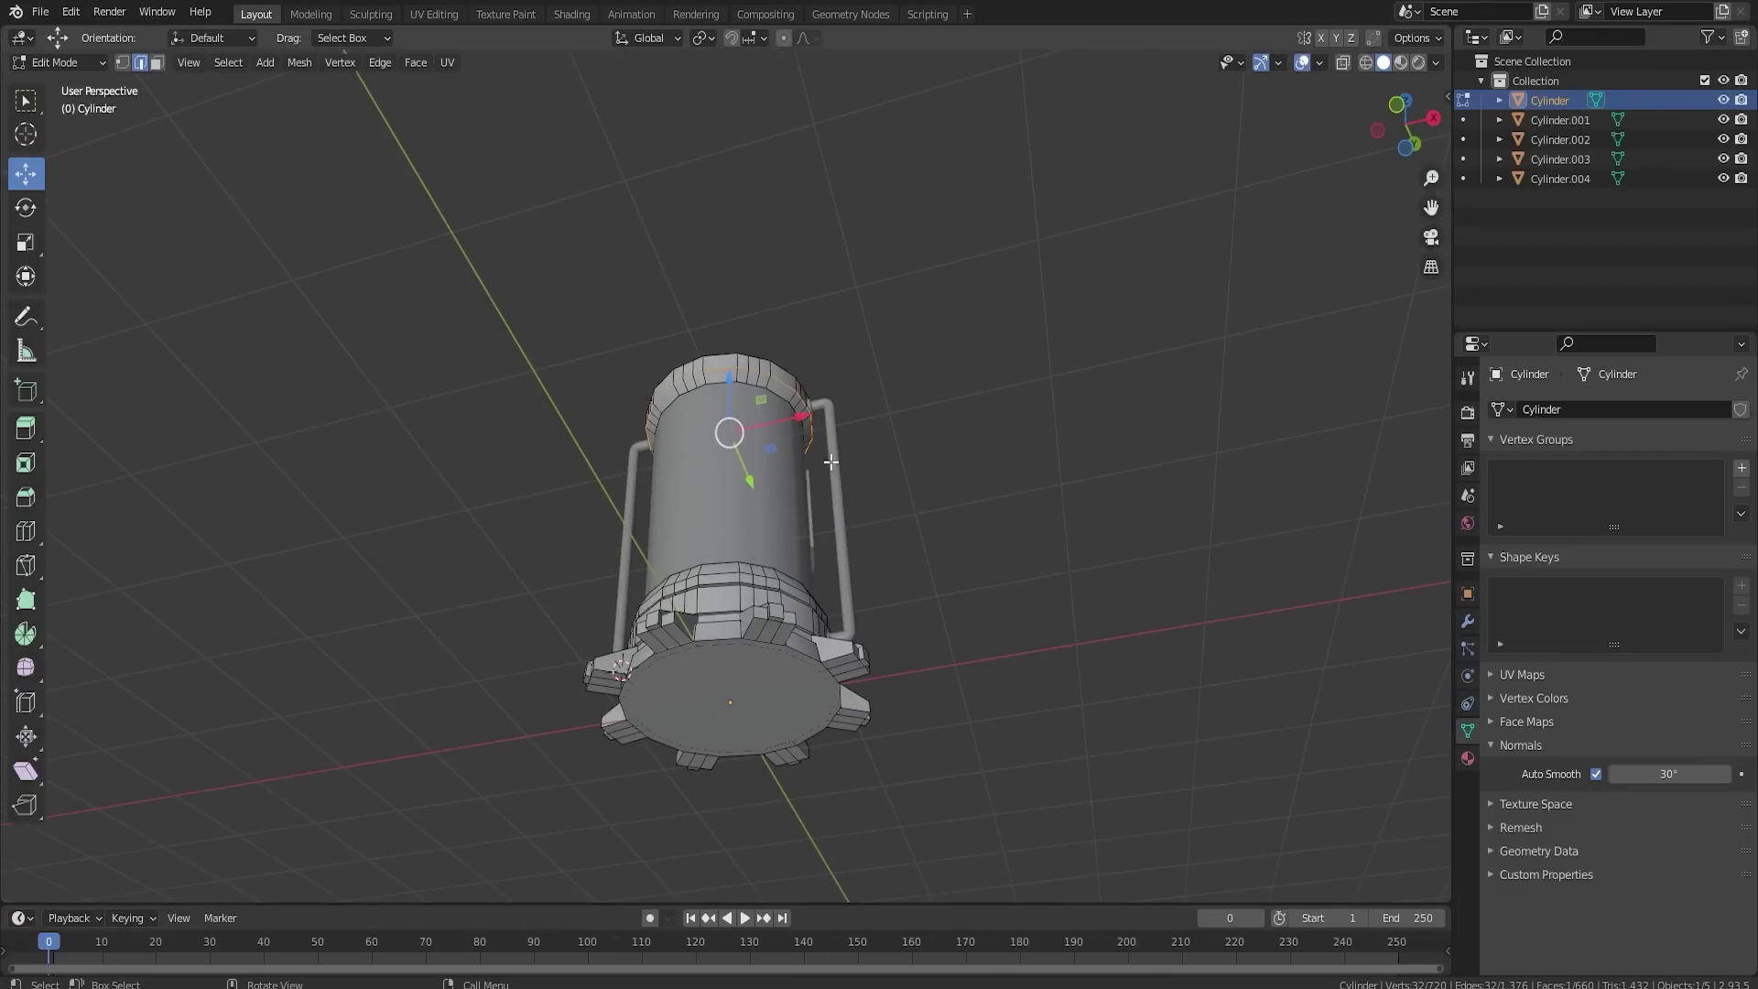
{"action": "key", "text": "Tab"}
{"action": "scroll", "coordinate": [886, 578], "scroll_direction": "up", "scroll_amount": 8}
{"action": "key", "text": "Tab"}
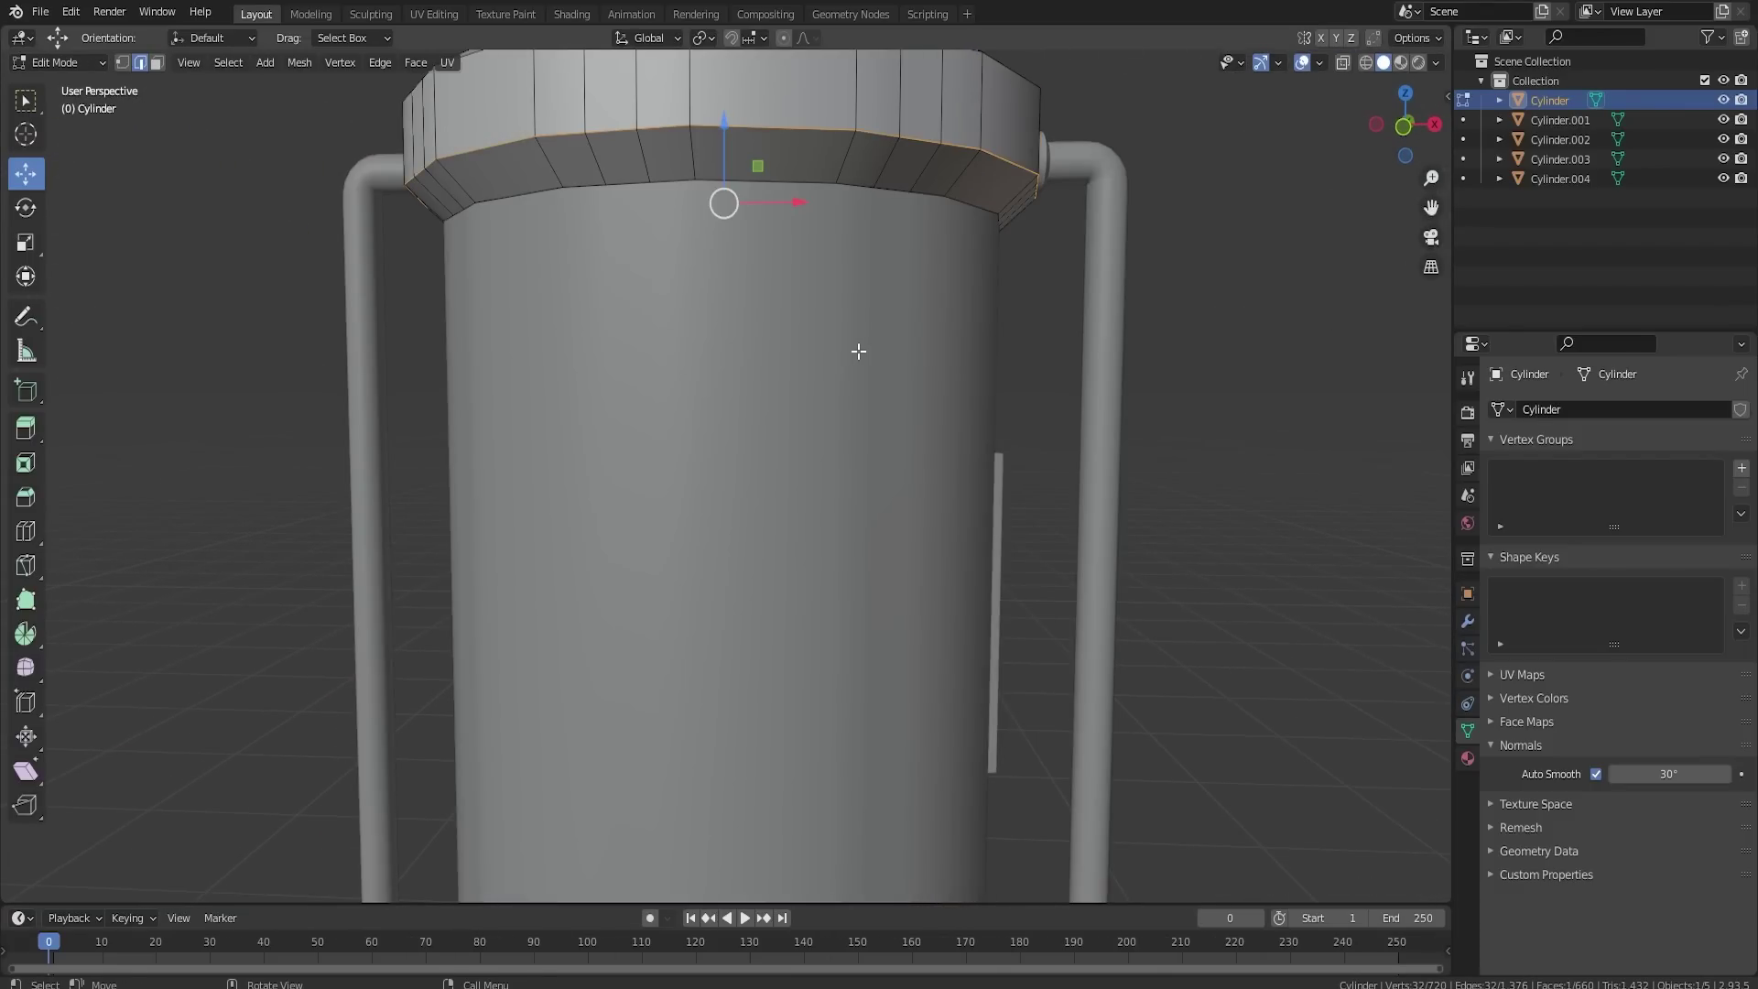
Step: Select the edge loop at the cap's lower rim and check the cap closure and whole stand from several angles
{"action": "key", "text": "Tab"}
{"action": "middle_click_drag", "start_coordinate": [859, 352], "coordinate": [1022, 668], "text": "ctrl"}
{"action": "scroll", "coordinate": [1016, 659], "scroll_direction": "up", "scroll_amount": 4}
{"action": "key", "text": "Tab"}
{"action": "scroll", "coordinate": [679, 130], "scroll_direction": "down", "scroll_amount": 1}
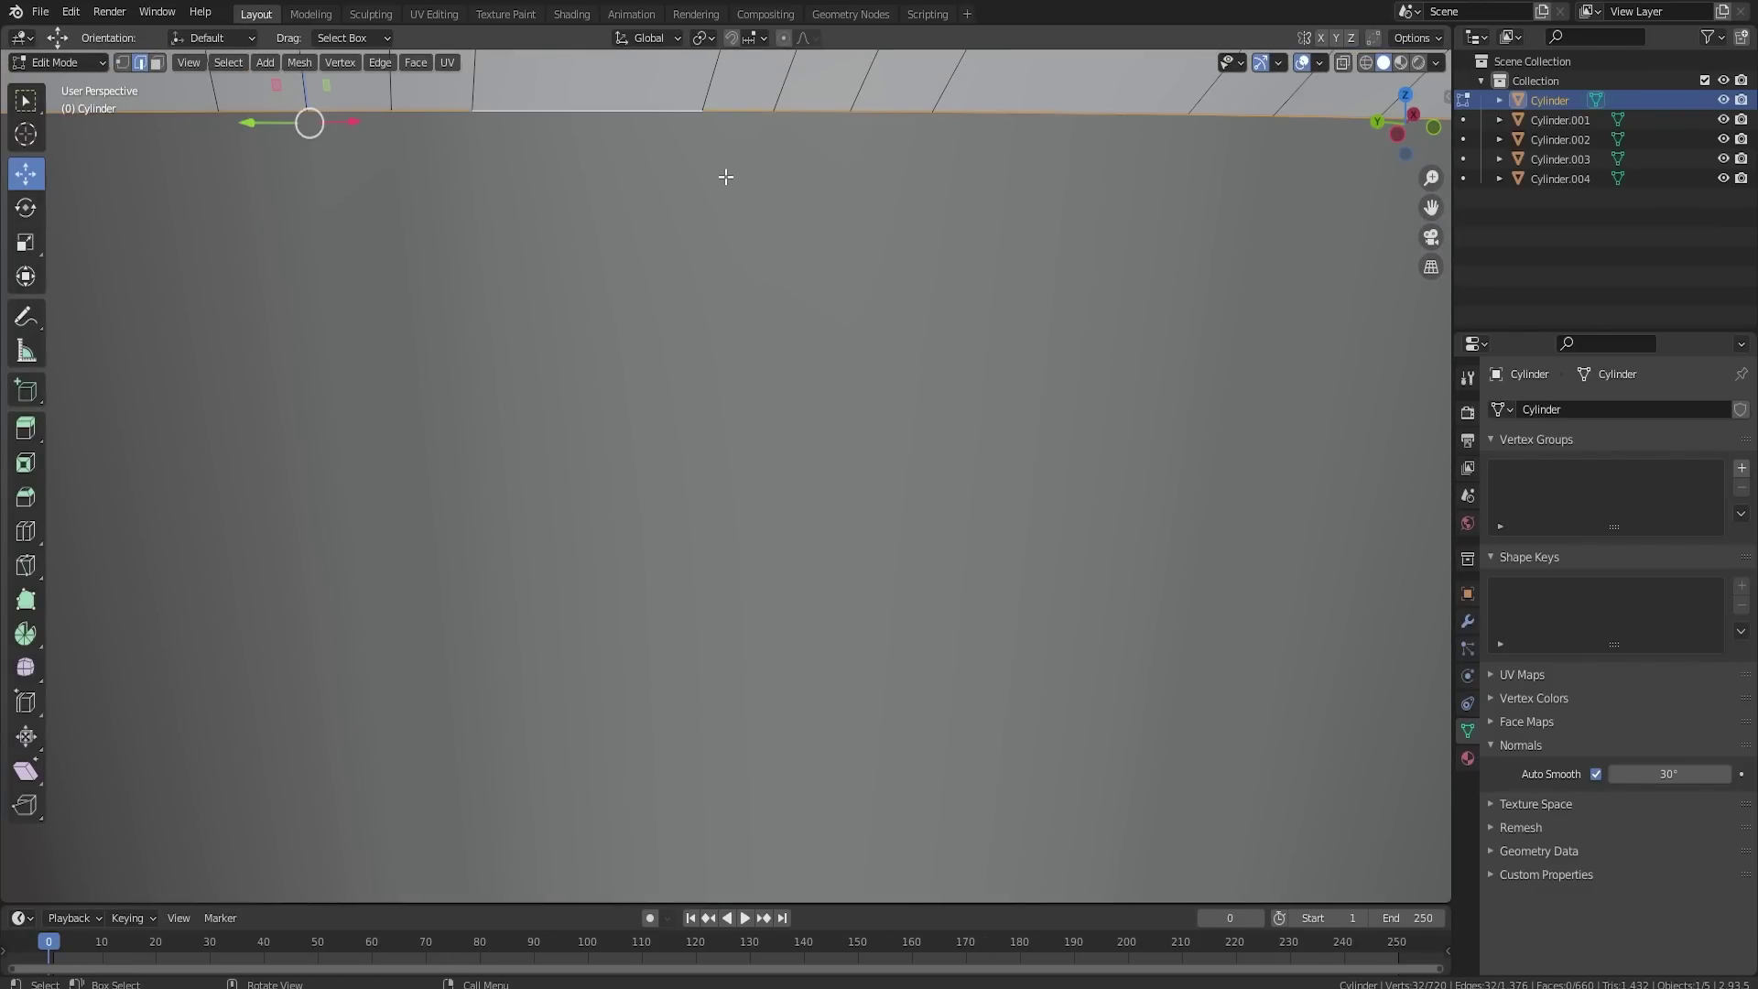
{"action": "scroll", "coordinate": [865, 471], "scroll_direction": "down", "scroll_amount": 6}
{"action": "scroll", "coordinate": [865, 472], "scroll_direction": "up", "scroll_amount": 5}
{"action": "middle_click_drag", "start_coordinate": [849, 476], "coordinate": [829, 438]}
{"action": "key", "text": "Tab"}
{"action": "scroll", "coordinate": [829, 438], "scroll_direction": "down", "scroll_amount": 8}
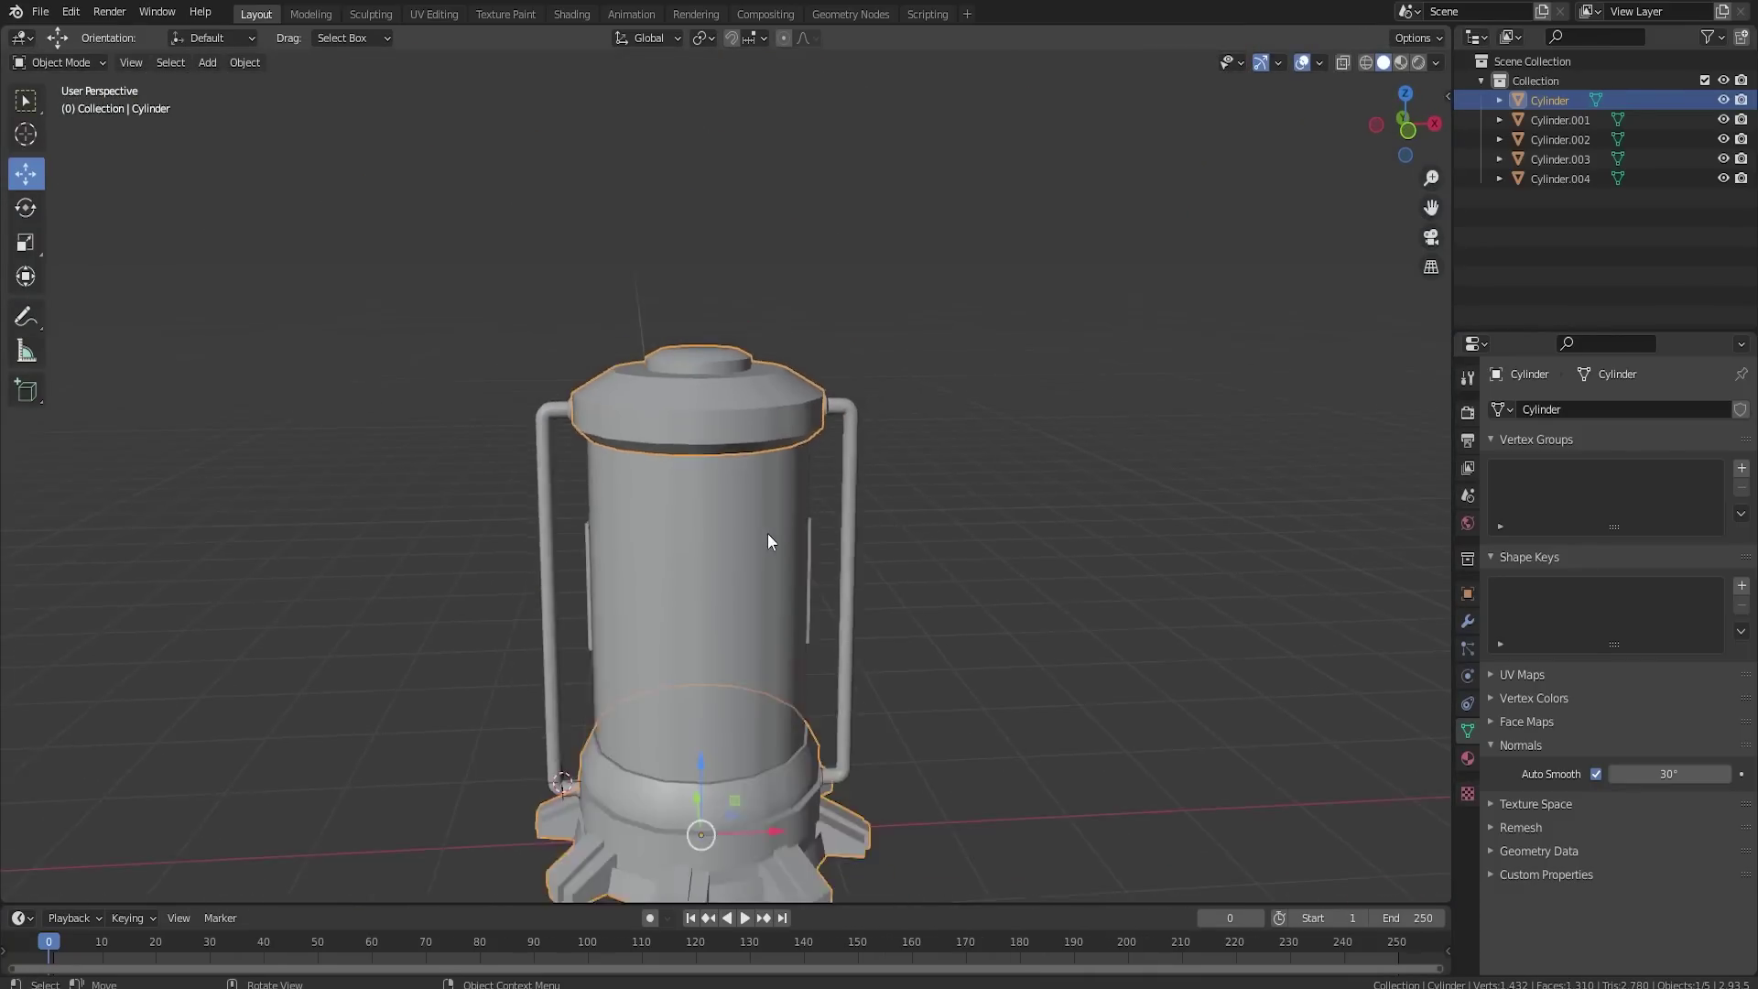
{"action": "left_click", "coordinate": [897, 573]}
{"action": "mouse_move", "coordinate": [897, 573]}
{"action": "middle_mouse_down"}
{"action": "mouse_move", "coordinate": [440, 549]}
{"action": "mouse_move", "coordinate": [824, 588]}
{"action": "mouse_move", "coordinate": [914, 561]}
{"action": "middle_mouse_up"}
{"action": "scroll", "coordinate": [879, 567], "scroll_direction": "up", "scroll_amount": 3}
{"action": "scroll", "coordinate": [843, 595], "scroll_direction": "down", "scroll_amount": 2}
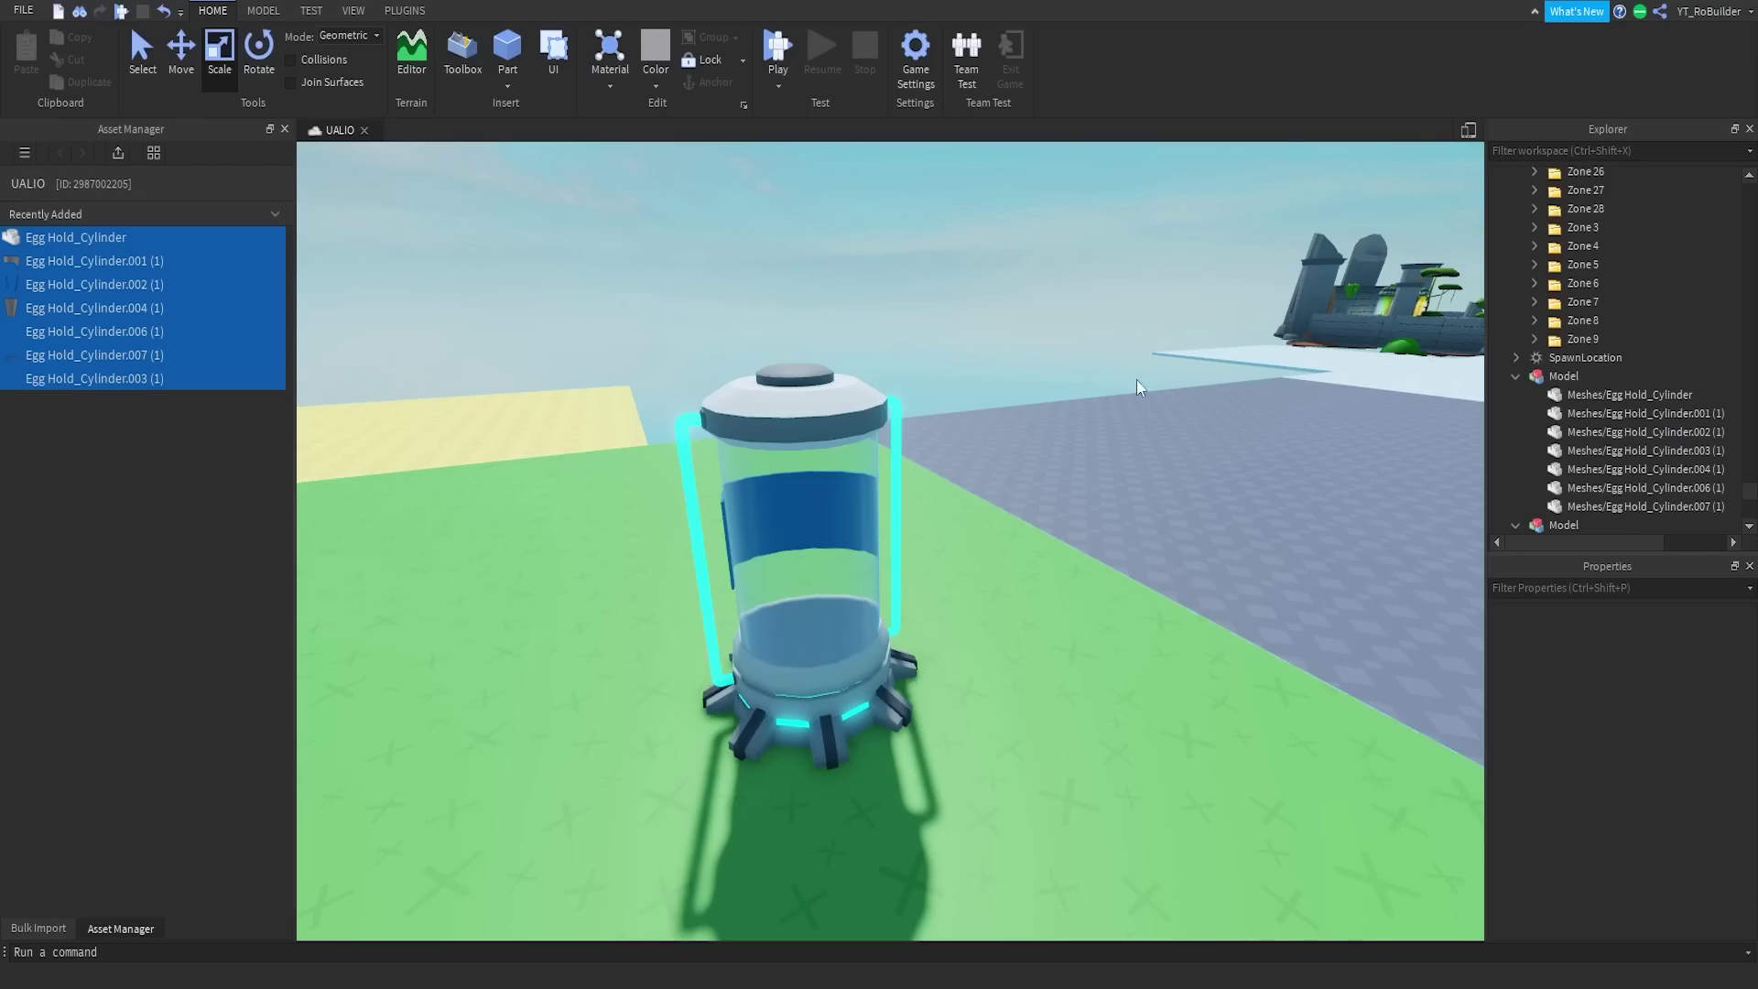
Step: Switch to Roblox Studio and examine the imported egg stand's glass column, panel, pipes and base up close
{"action": "right_click_drag", "start_coordinate": [1137, 389], "coordinate": [938, 460]}
{"action": "key", "text": "a"}
{"action": "key", "text": "w"}
{"action": "left_click", "coordinate": [938, 460]}
{"action": "key", "text": "s"}
{"action": "left_click_drag", "start_coordinate": [905, 558], "coordinate": [906, 632]}
{"action": "key", "text": "w"}
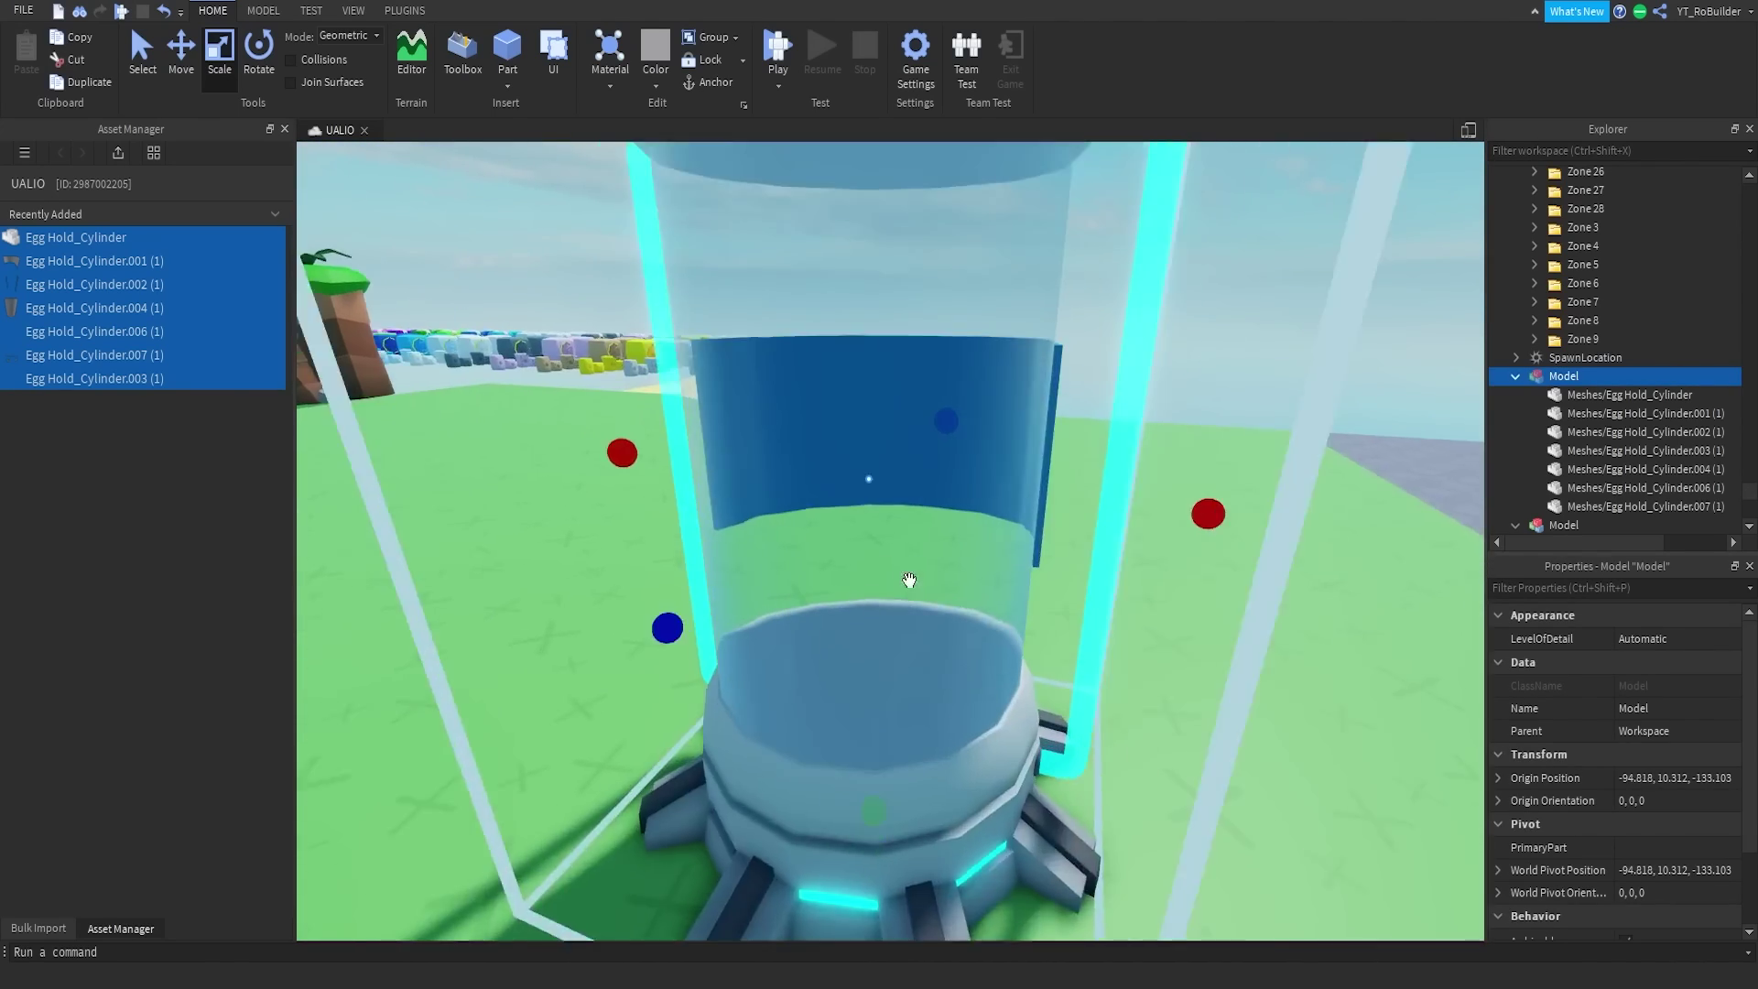
{"action": "right_click_drag", "start_coordinate": [907, 581], "coordinate": [912, 557]}
{"action": "key", "text": "s"}
{"action": "key", "text": "d"}
{"action": "key", "text": "w"}
{"action": "key", "text": "s"}
Step: Duplicate the stand model and place the copy on the yellow ground area
{"action": "left_click_drag", "start_coordinate": [912, 556], "coordinate": [1042, 436]}
{"action": "key", "text": "ctrl+d"}
{"action": "right_click_drag", "start_coordinate": [1044, 440], "coordinate": [1042, 436]}
{"action": "key", "text": "s"}
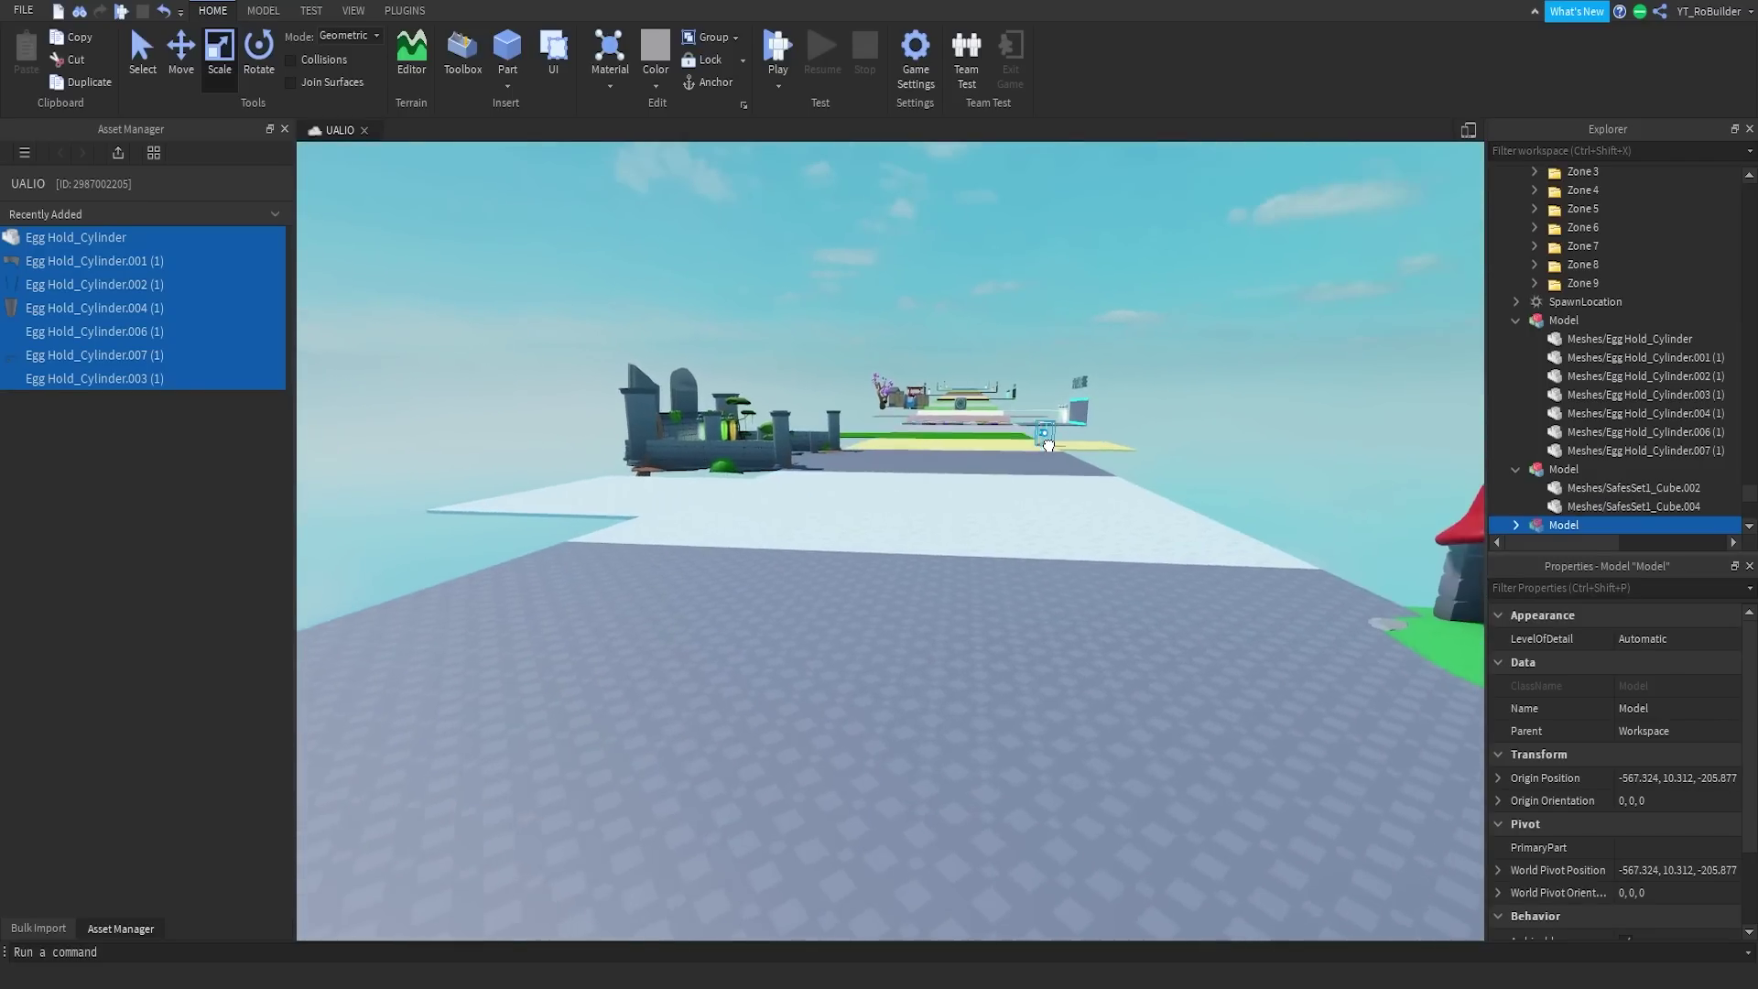
{"action": "left_click_drag", "start_coordinate": [1042, 436], "coordinate": [1031, 383]}
{"action": "key", "text": "w"}
{"action": "right_click_drag", "start_coordinate": [1040, 396], "coordinate": [1031, 383]}
{"action": "left_click_drag", "start_coordinate": [1032, 383], "coordinate": [1028, 385]}
{"action": "right_click_drag", "start_coordinate": [1031, 383], "coordinate": [1028, 385]}
{"action": "left_click_drag", "start_coordinate": [1028, 385], "coordinate": [810, 573]}
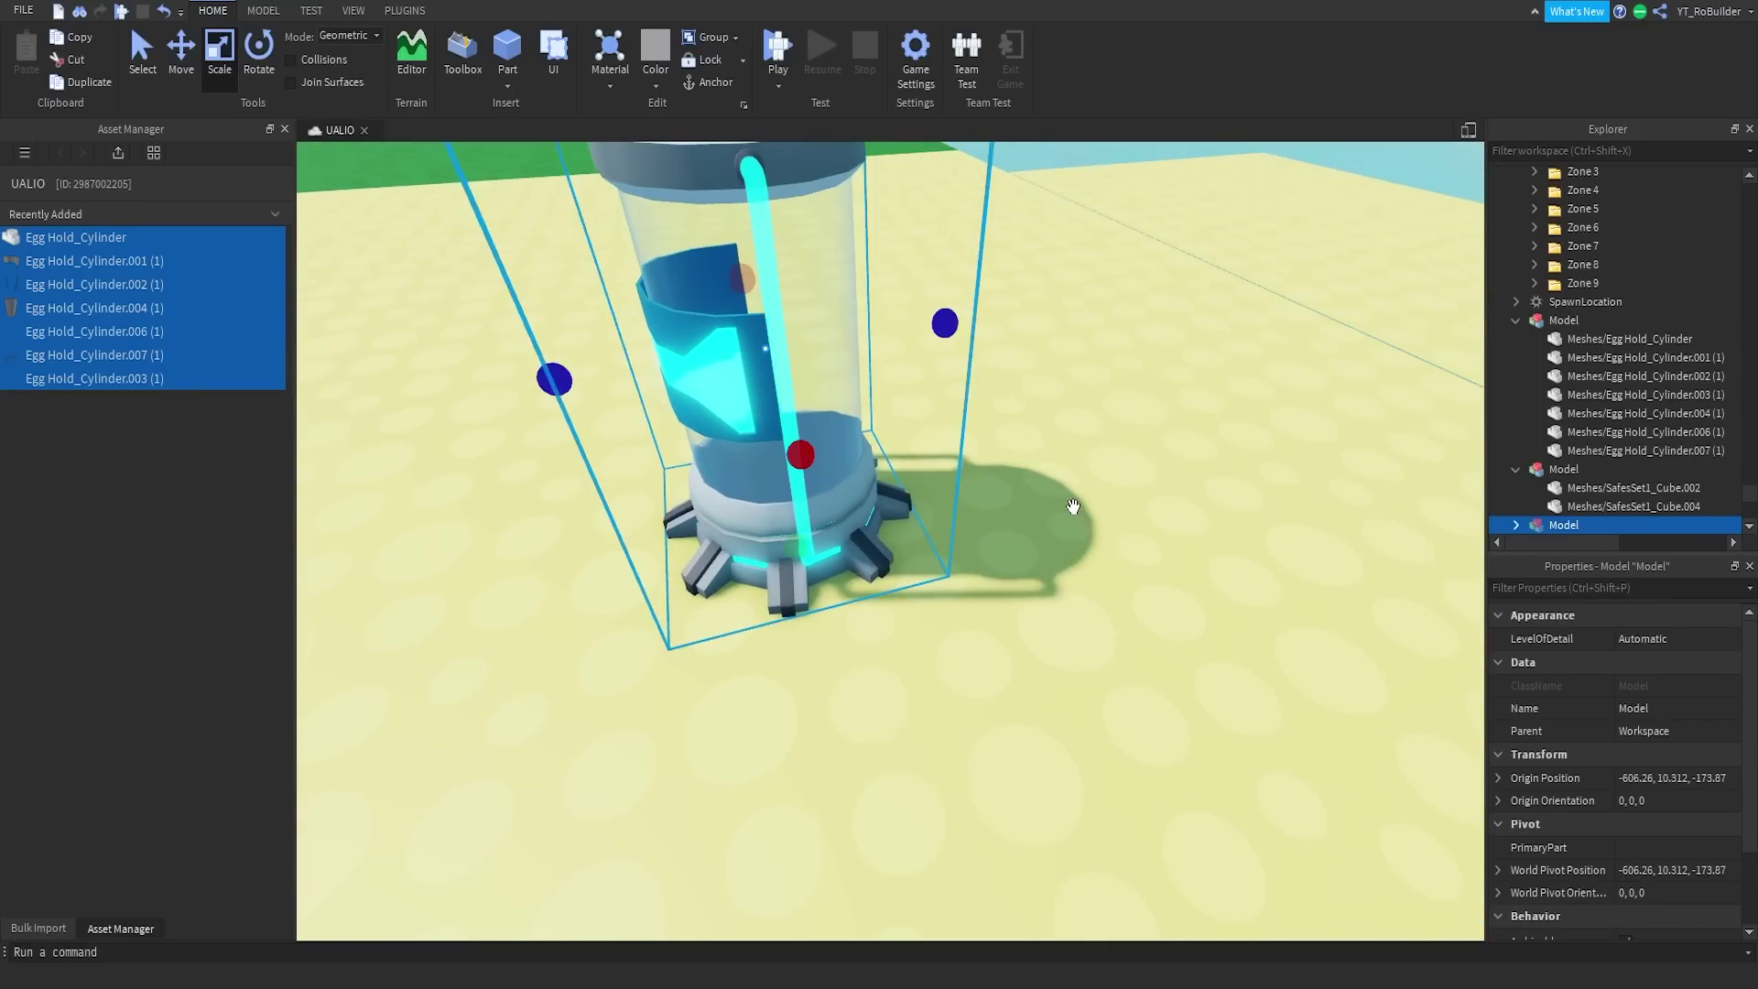
Step: Select the copy's glowing pipes, panel inset and base lights and set their BrickColor to Persimmon
{"action": "right_click_drag", "start_coordinate": [1072, 507], "coordinate": [1073, 507]}
{"action": "key", "text": "w"}
{"action": "key", "text": "d"}
{"action": "key", "text": "w"}
{"action": "left_click", "coordinate": [931, 424], "text": "alt"}
{"action": "key", "text": "a"}
{"action": "right_click_drag", "start_coordinate": [816, 420], "coordinate": [816, 420]}
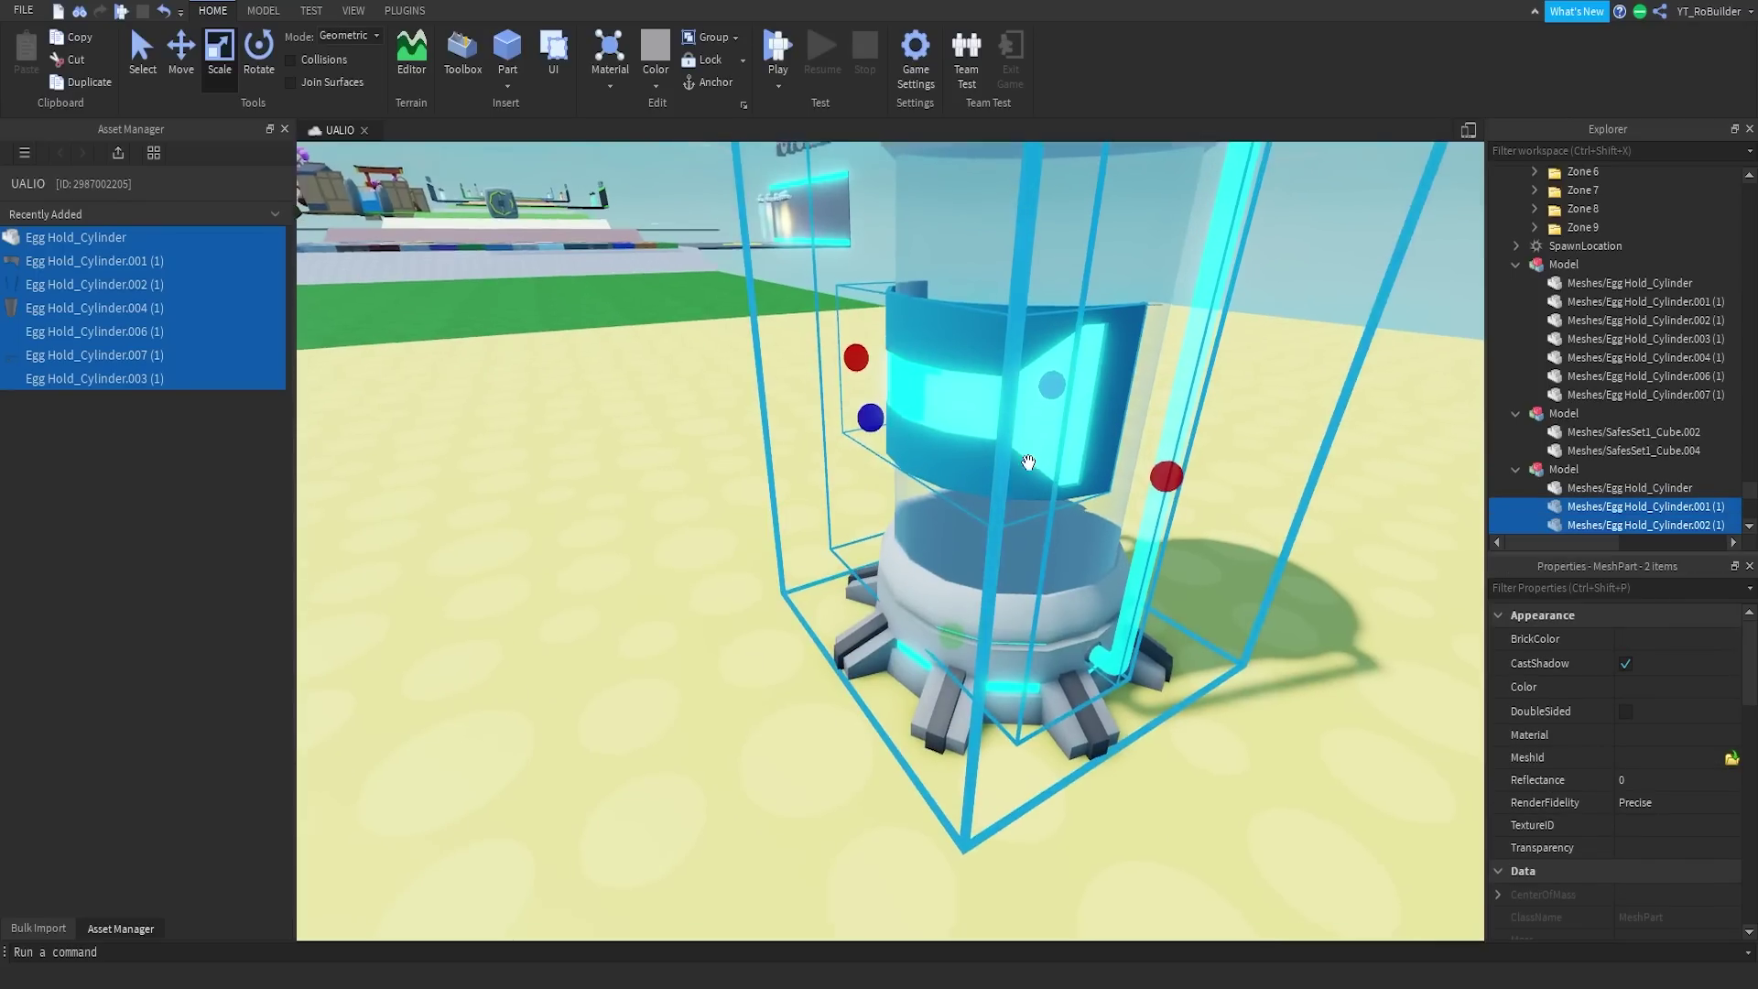
{"action": "left_click", "coordinate": [1649, 639]}
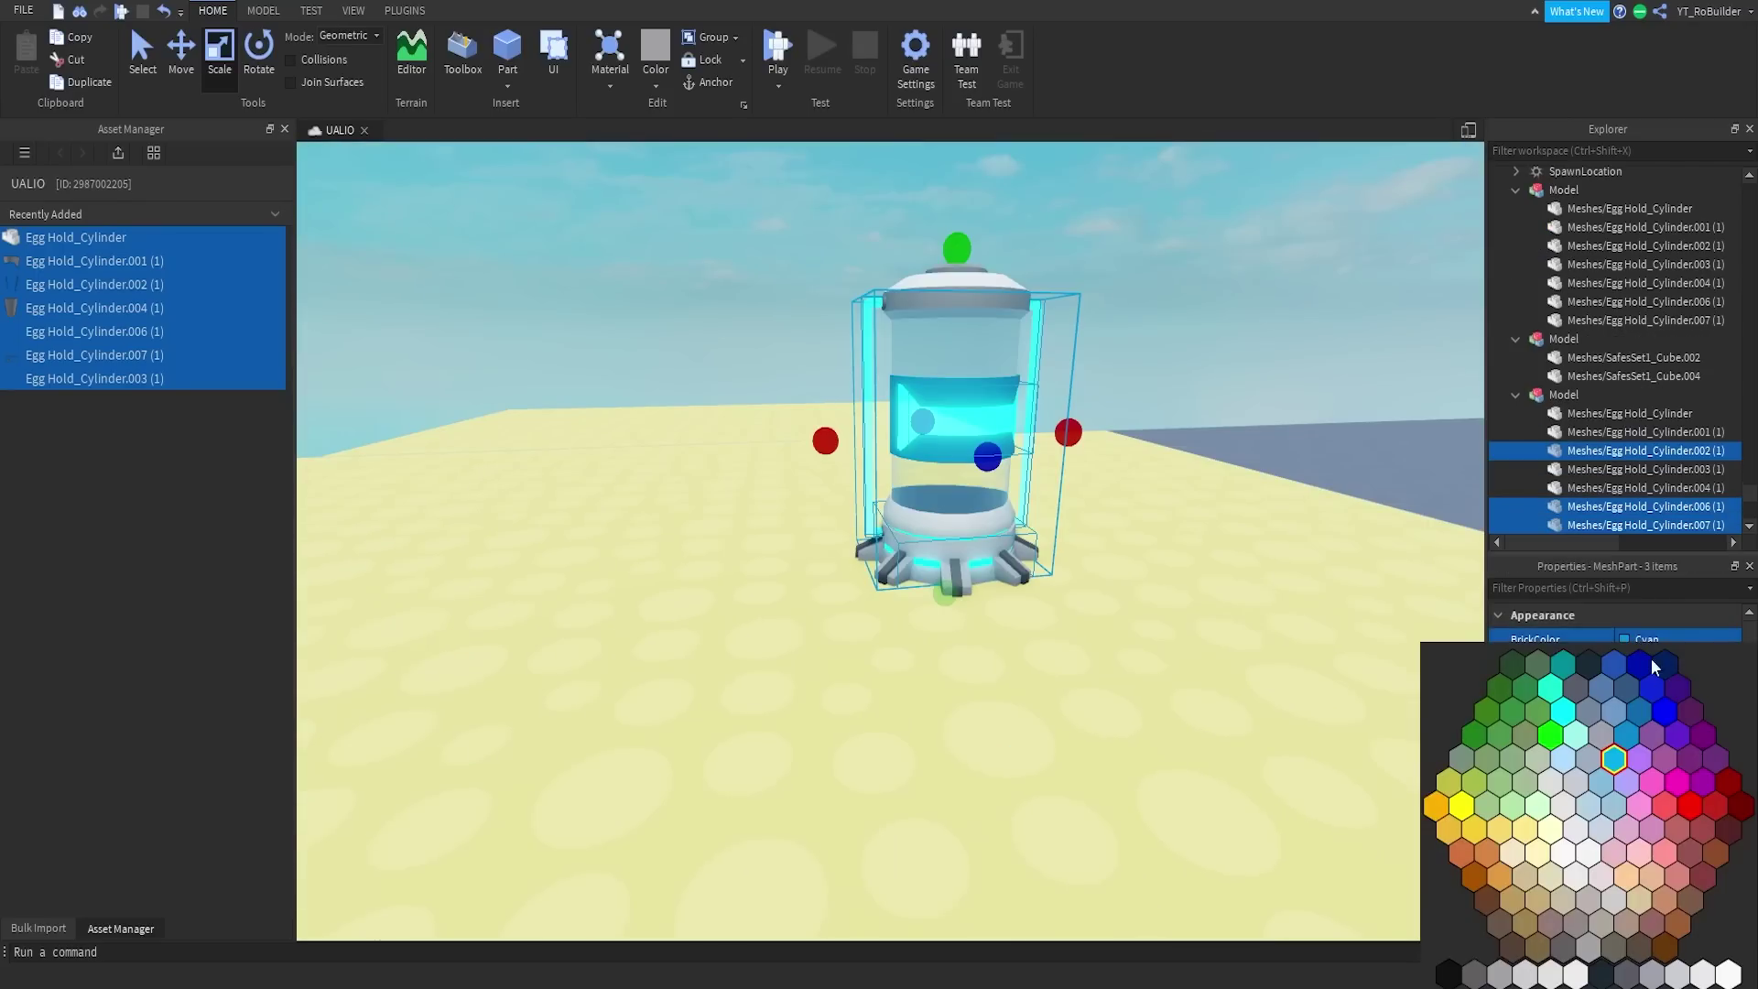
{"action": "left_click", "coordinate": [1670, 812]}
Step: Set the BrickColor of the copy's curved front panel frame to Persimmon
{"action": "scroll", "coordinate": [1200, 410], "scroll_direction": "up", "scroll_amount": 3}
{"action": "left_click", "coordinate": [1060, 385]}
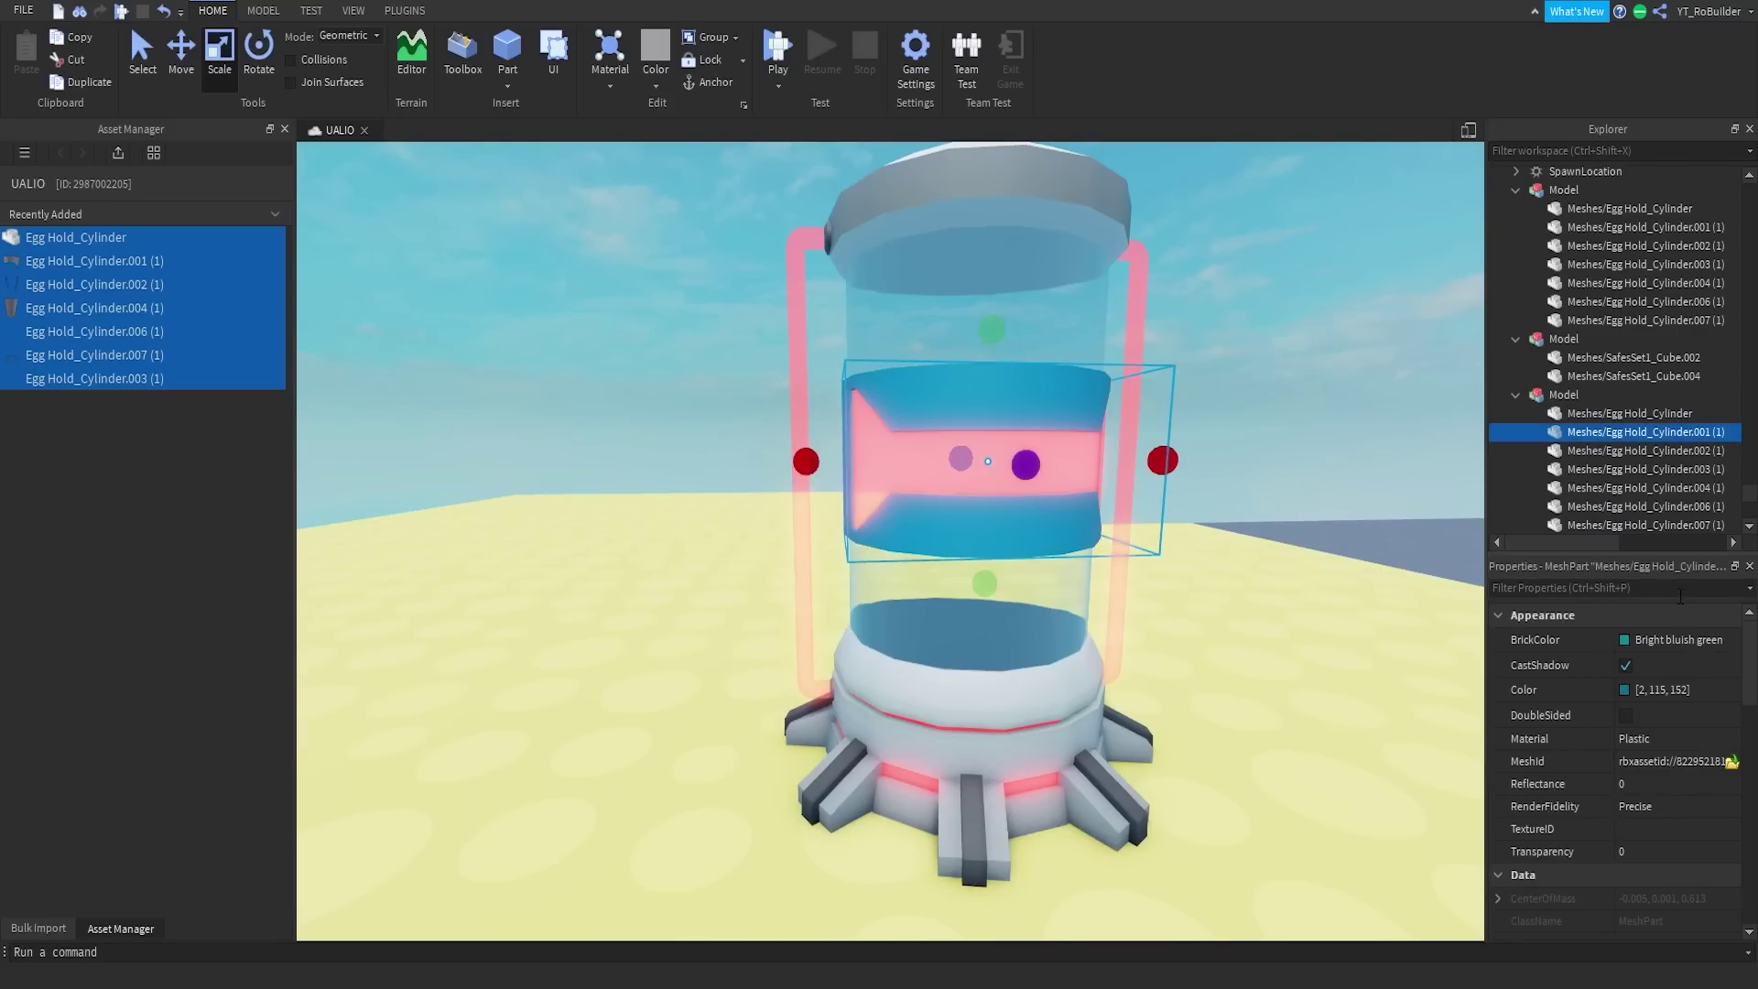
{"action": "left_click", "coordinate": [1632, 639]}
{"action": "left_click", "coordinate": [1665, 808]}
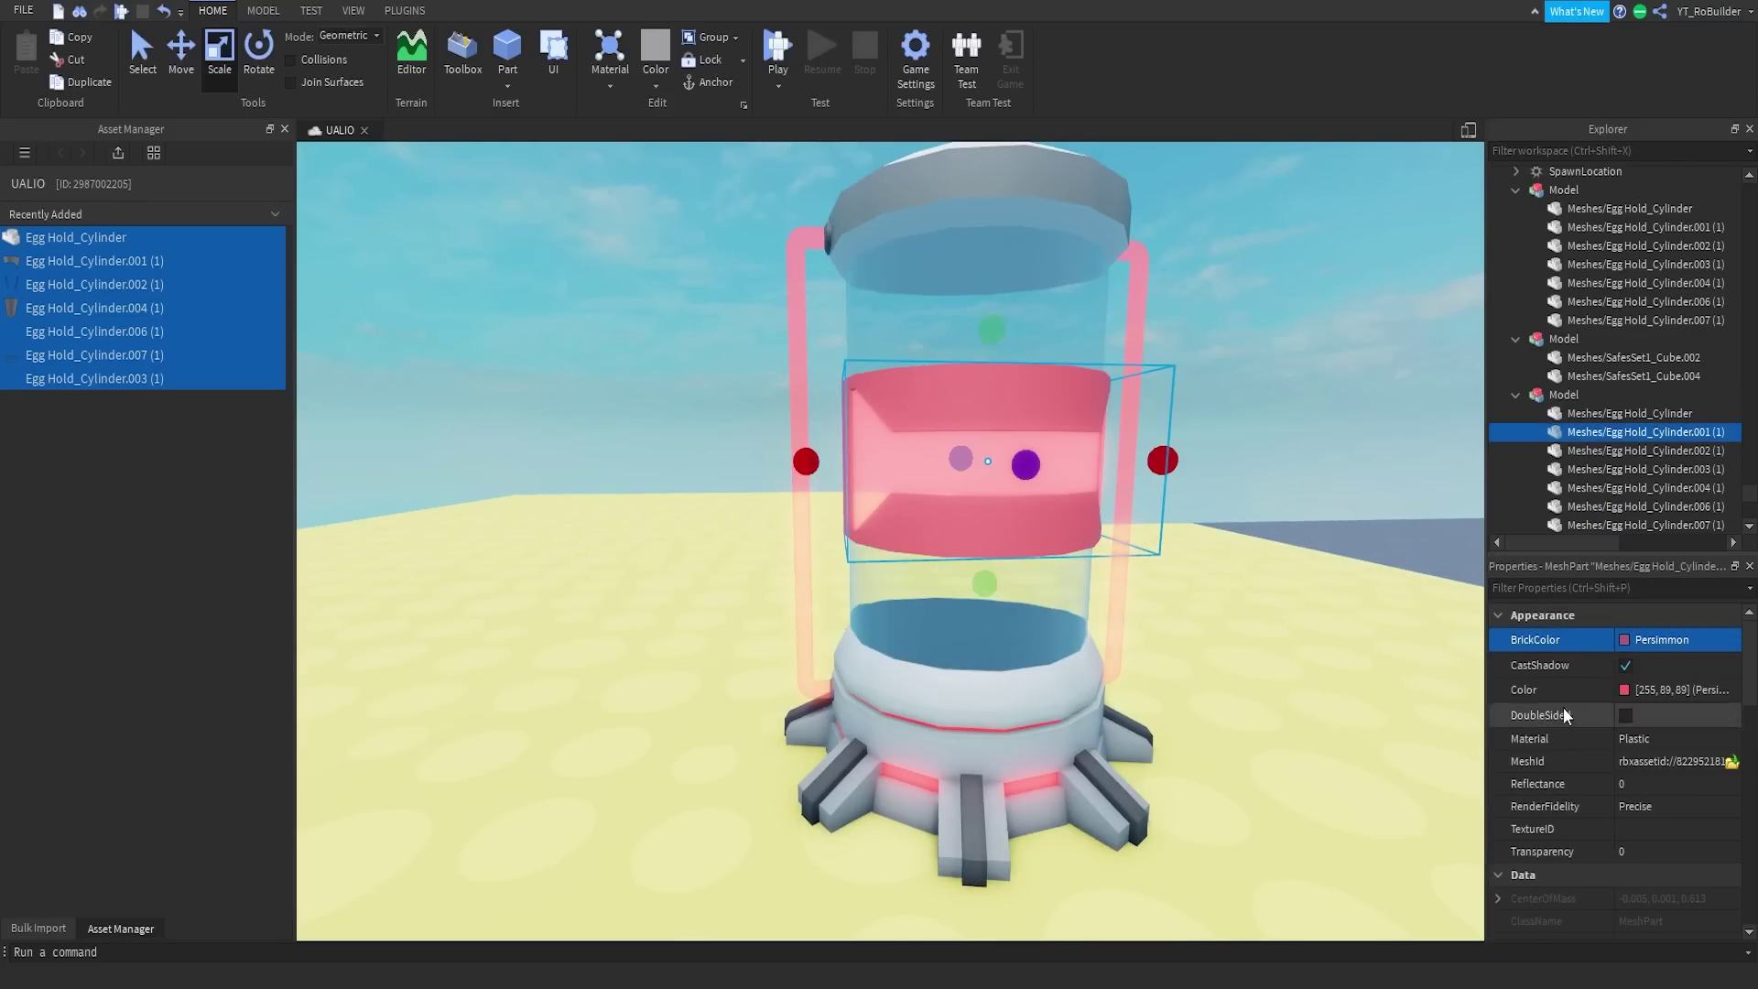
{"action": "left_click", "coordinate": [1300, 412]}
Step: Examine the recoloured stand copy from above, behind and all around
{"action": "right_click_drag", "start_coordinate": [1299, 412], "coordinate": [1246, 396]}
{"action": "scroll", "coordinate": [1246, 396], "scroll_direction": "down", "scroll_amount": 5}
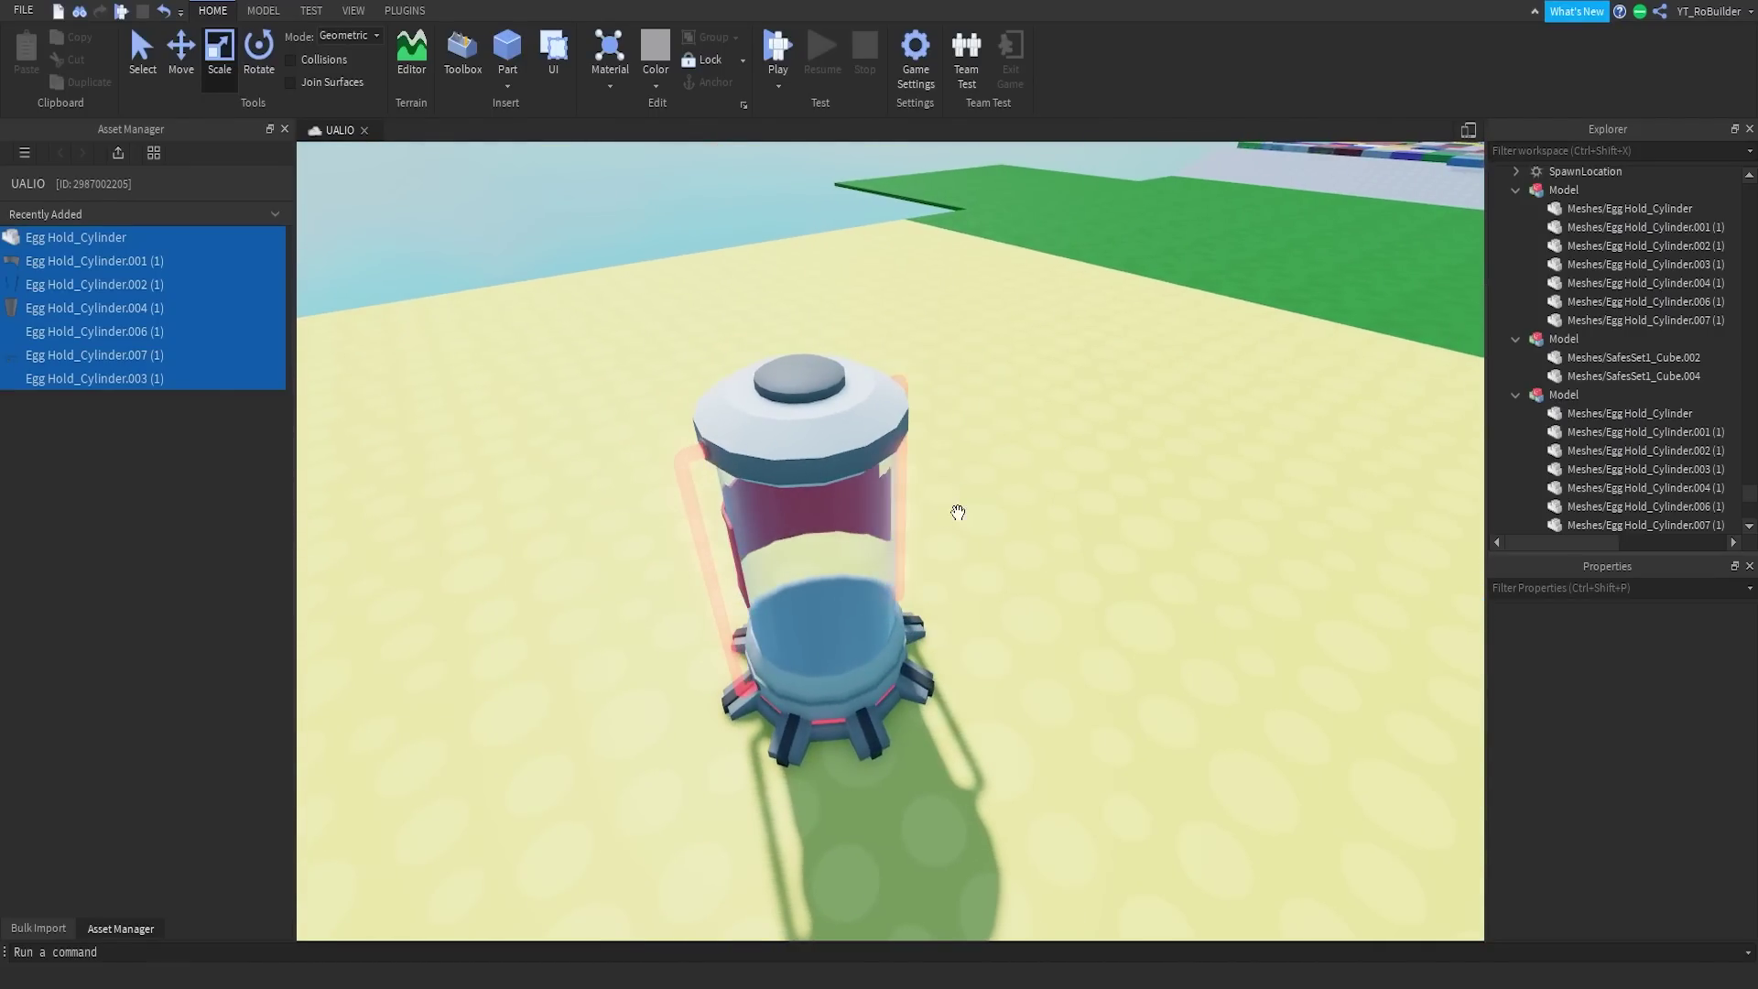
{"action": "left_click", "coordinate": [902, 579]}
{"action": "mouse_move", "coordinate": [896, 552]}
{"action": "right_mouse_down"}
{"action": "mouse_move", "coordinate": [898, 528]}
{"action": "mouse_move", "coordinate": [871, 545]}
{"action": "right_mouse_up"}
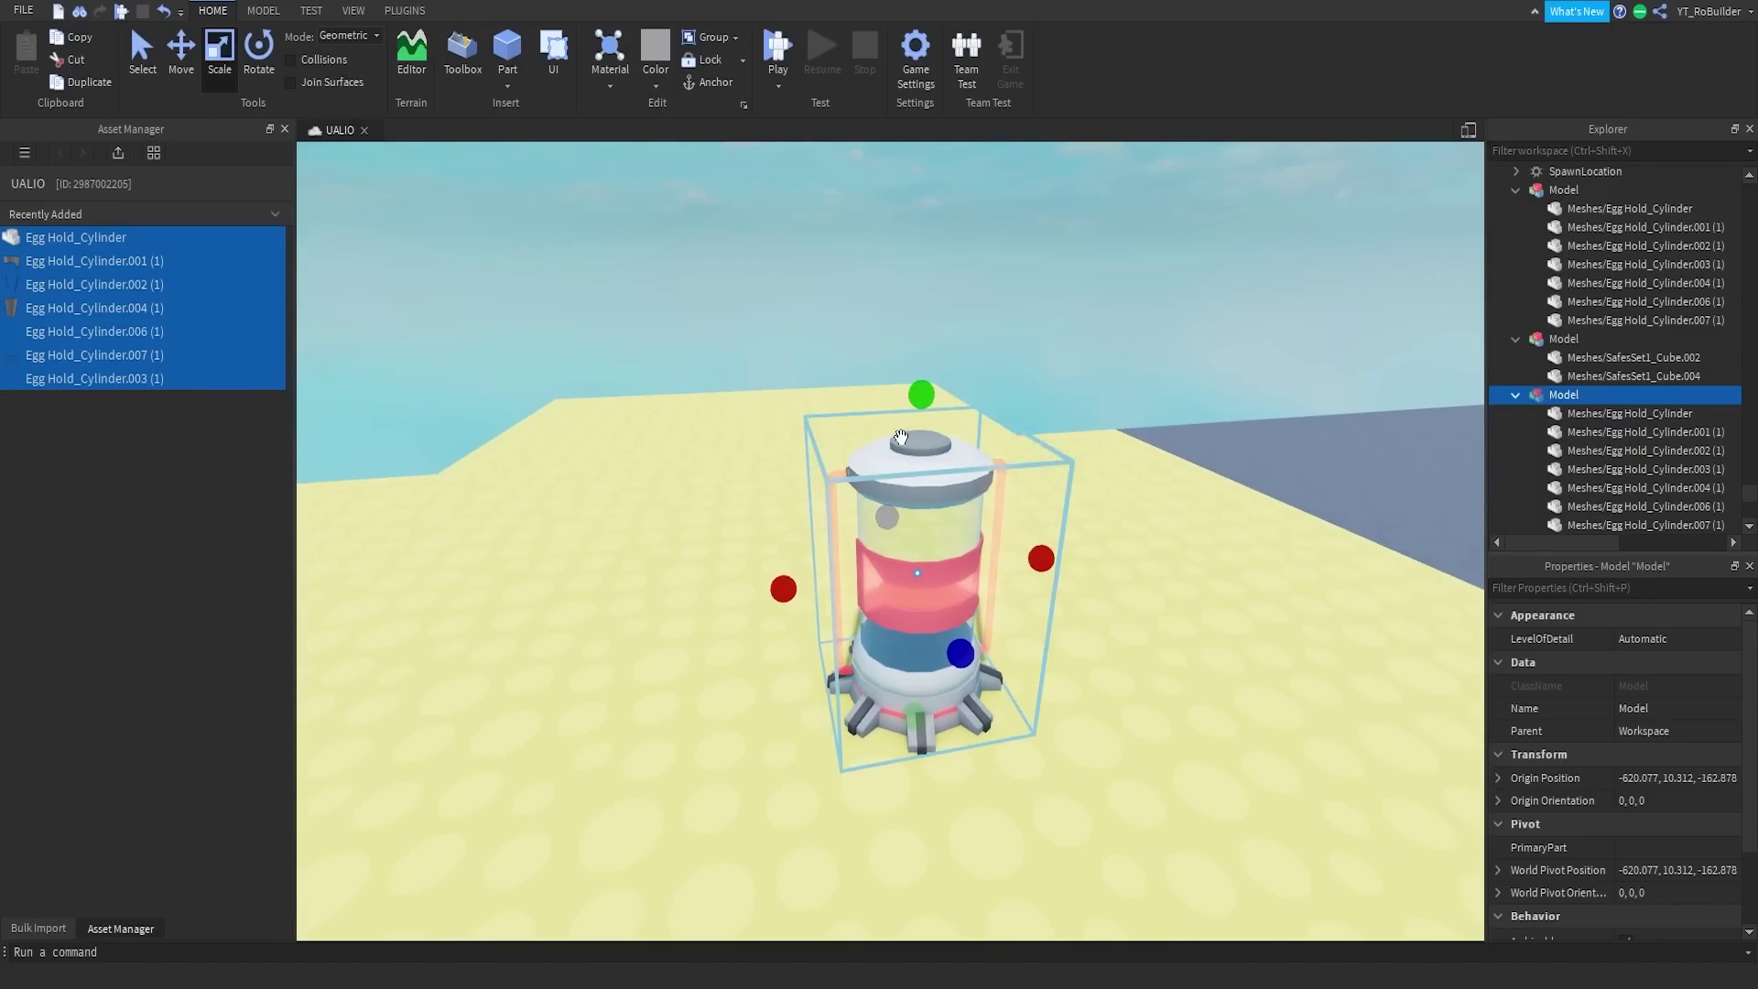
{"action": "scroll", "coordinate": [901, 437], "scroll_direction": "up", "scroll_amount": 2}
{"action": "scroll", "coordinate": [980, 353], "scroll_direction": "down", "scroll_amount": 4}
{"action": "left_click_drag", "start_coordinate": [927, 562], "coordinate": [992, 466]}
{"action": "right_click_drag", "start_coordinate": [992, 466], "coordinate": [991, 463]}
{"action": "left_click", "coordinate": [991, 466]}
{"action": "key", "text": "w"}
{"action": "key", "text": "s"}
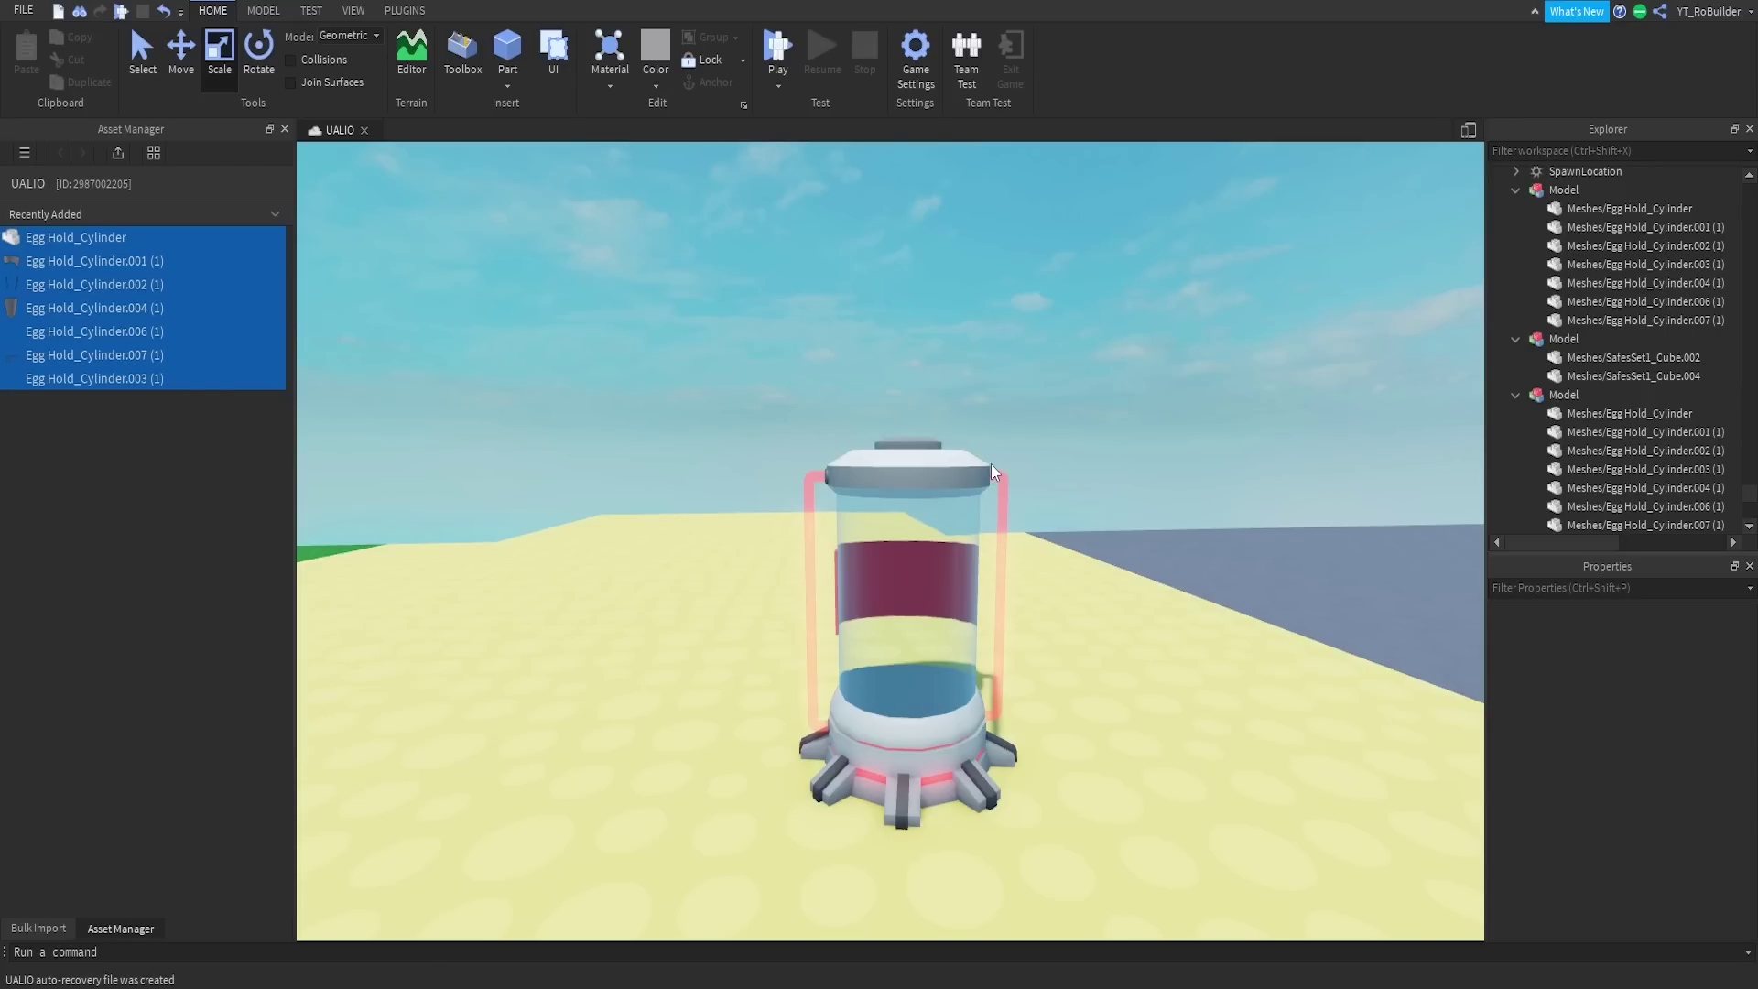
Step: Fly across the map to the original cyan stand on the green ground and view it from behind
{"action": "right_click_drag", "start_coordinate": [843, 465], "coordinate": [846, 470]}
{"action": "key", "text": "w"}
{"action": "scroll", "coordinate": [846, 471], "scroll_direction": "up", "scroll_amount": 12}
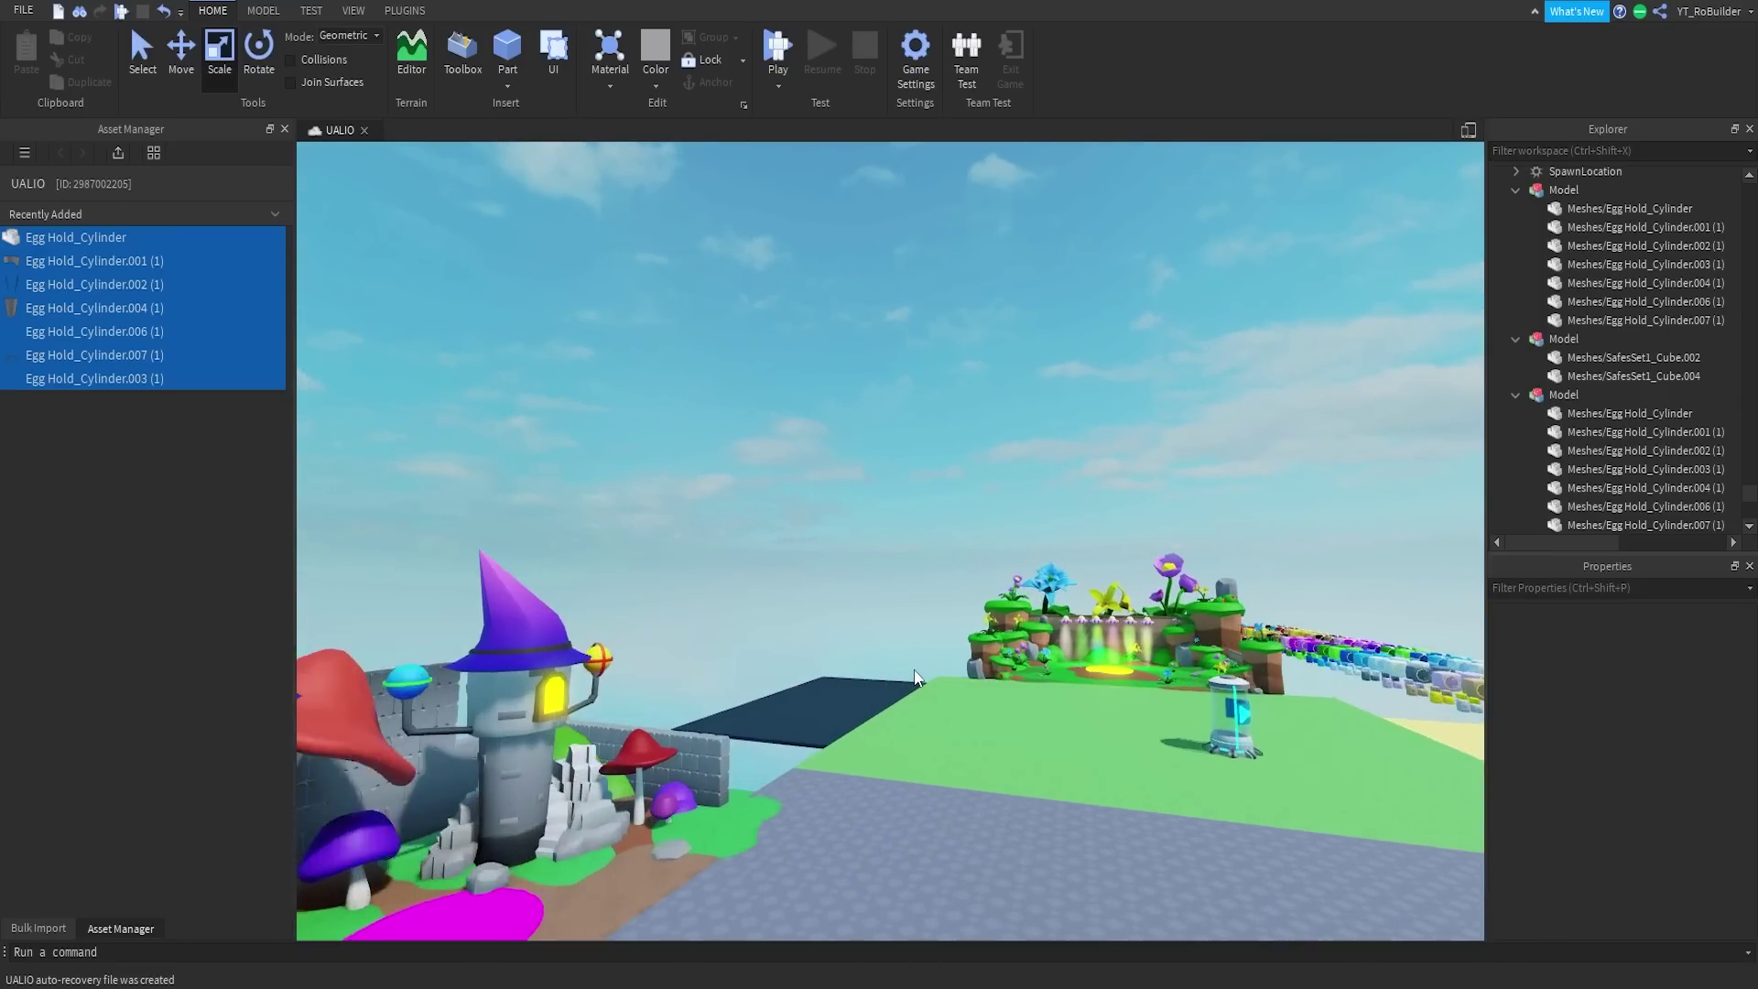
{"action": "key", "text": "w"}
{"action": "right_click_drag", "start_coordinate": [932, 673], "coordinate": [919, 659]}
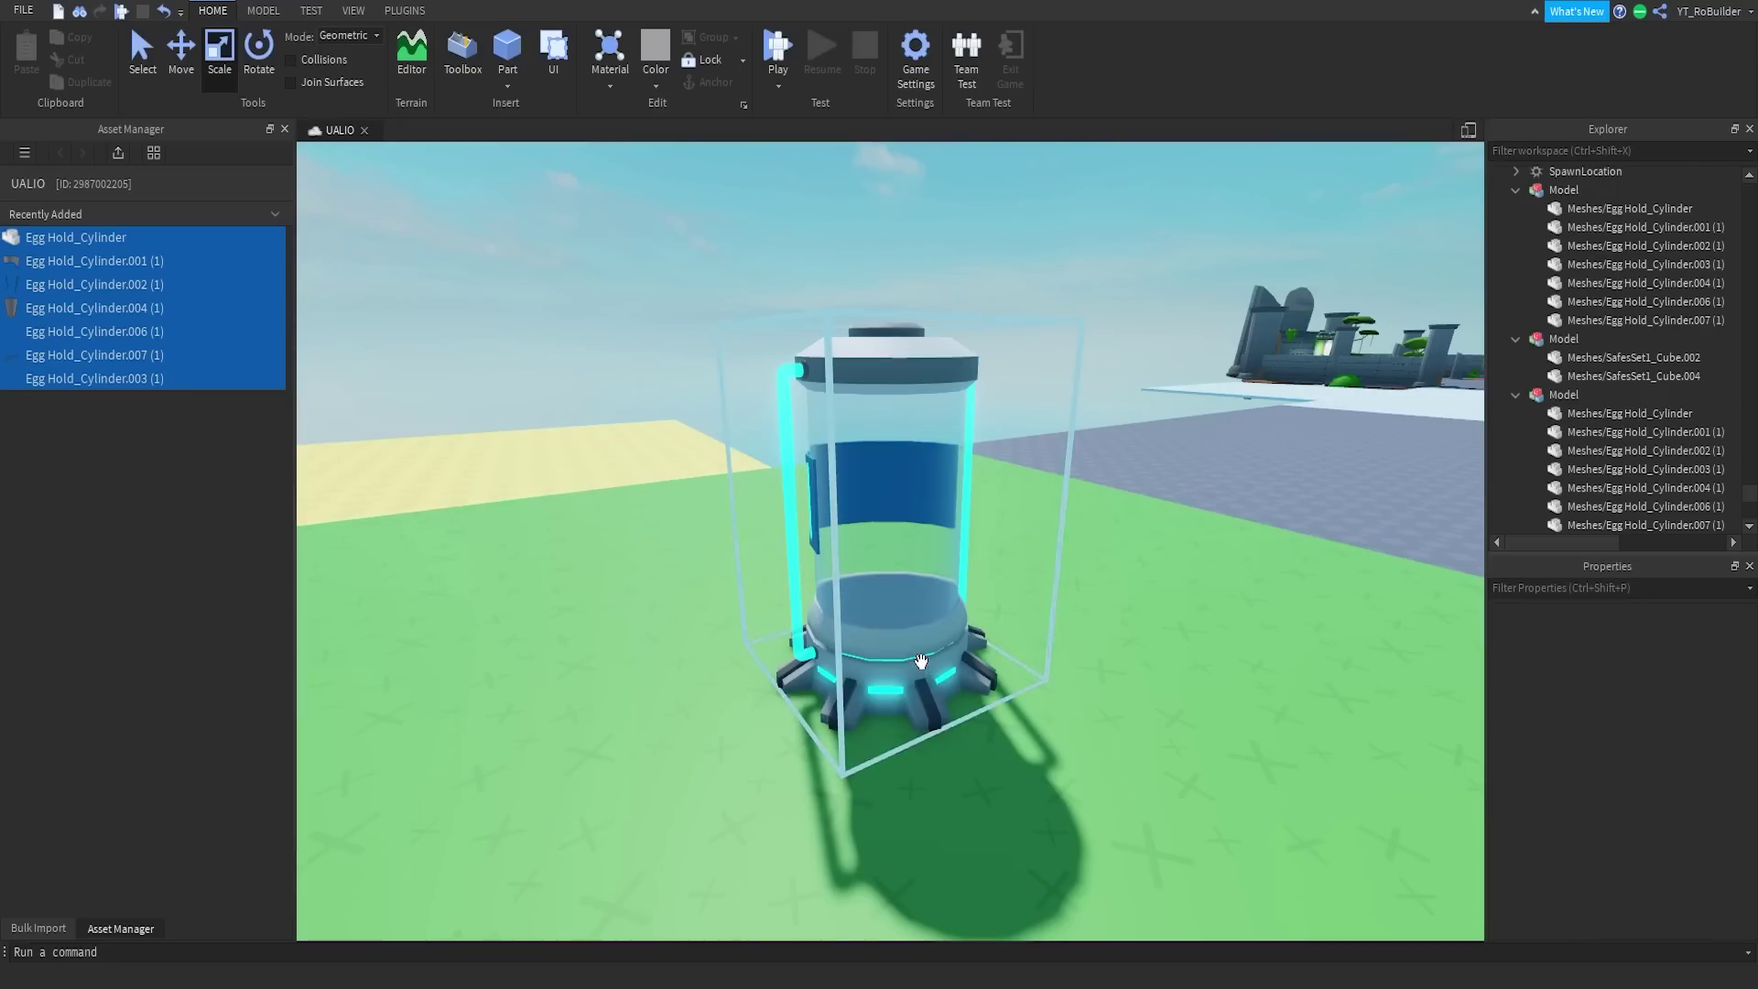